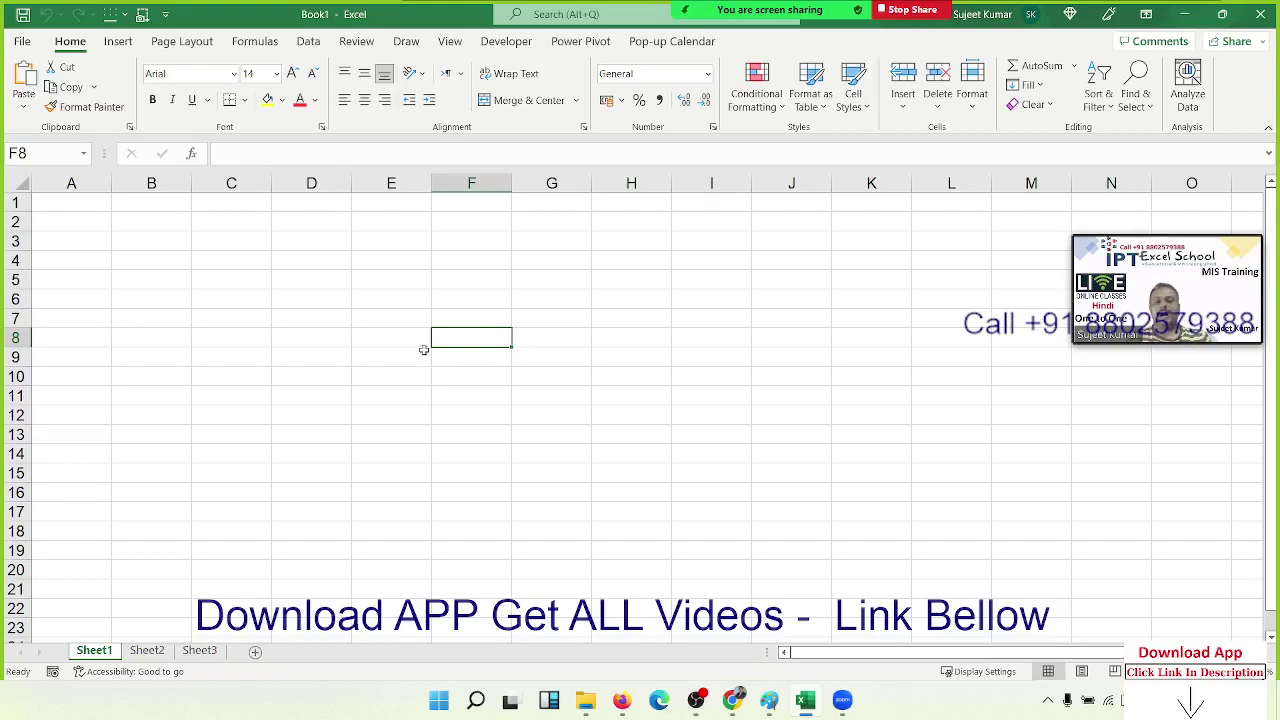
Scroll to the top of Sheet1 and select cell B2.
{"action": "scroll", "coordinate": [342, 318], "scroll_direction": "up", "scroll_amount": 1}
{"action": "scroll", "coordinate": [342, 318], "scroll_direction": "up", "scroll_amount": 1}
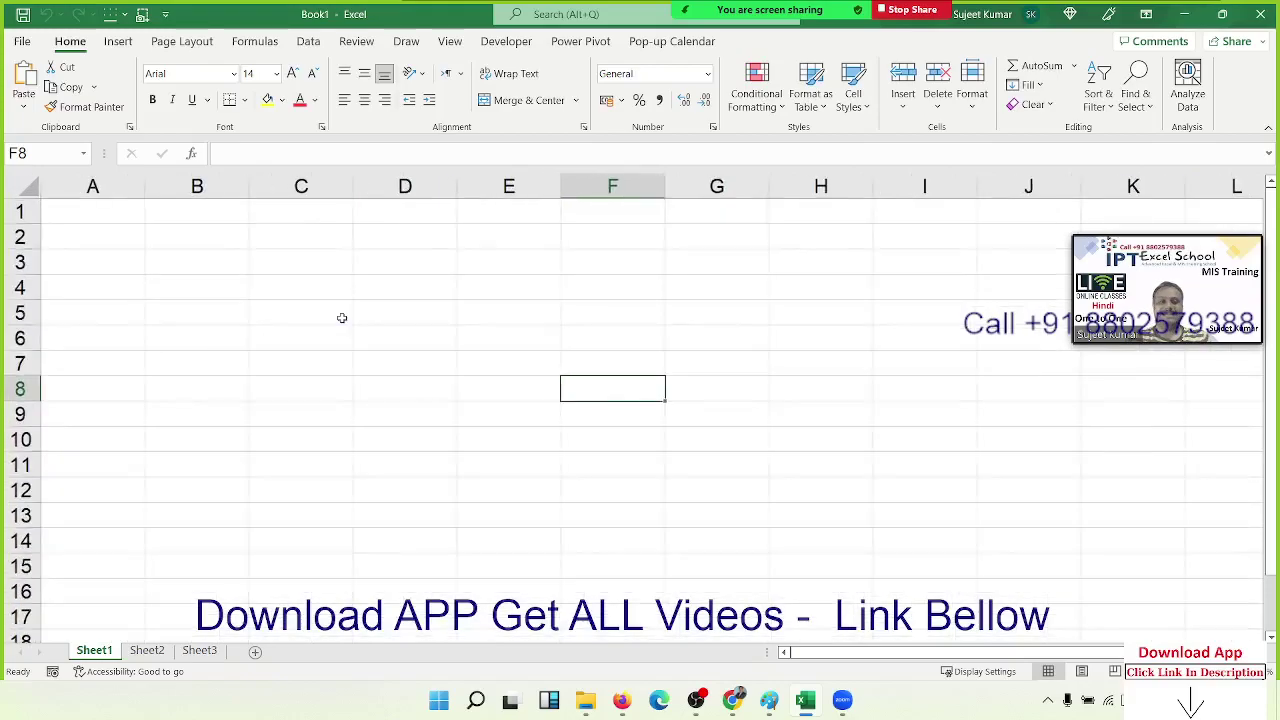
{"action": "scroll", "coordinate": [342, 318], "scroll_direction": "up", "scroll_amount": 1}
{"action": "scroll", "coordinate": [342, 318], "scroll_direction": "up", "scroll_amount": 1}
{"action": "scroll", "coordinate": [342, 318], "scroll_direction": "up", "scroll_amount": 1}
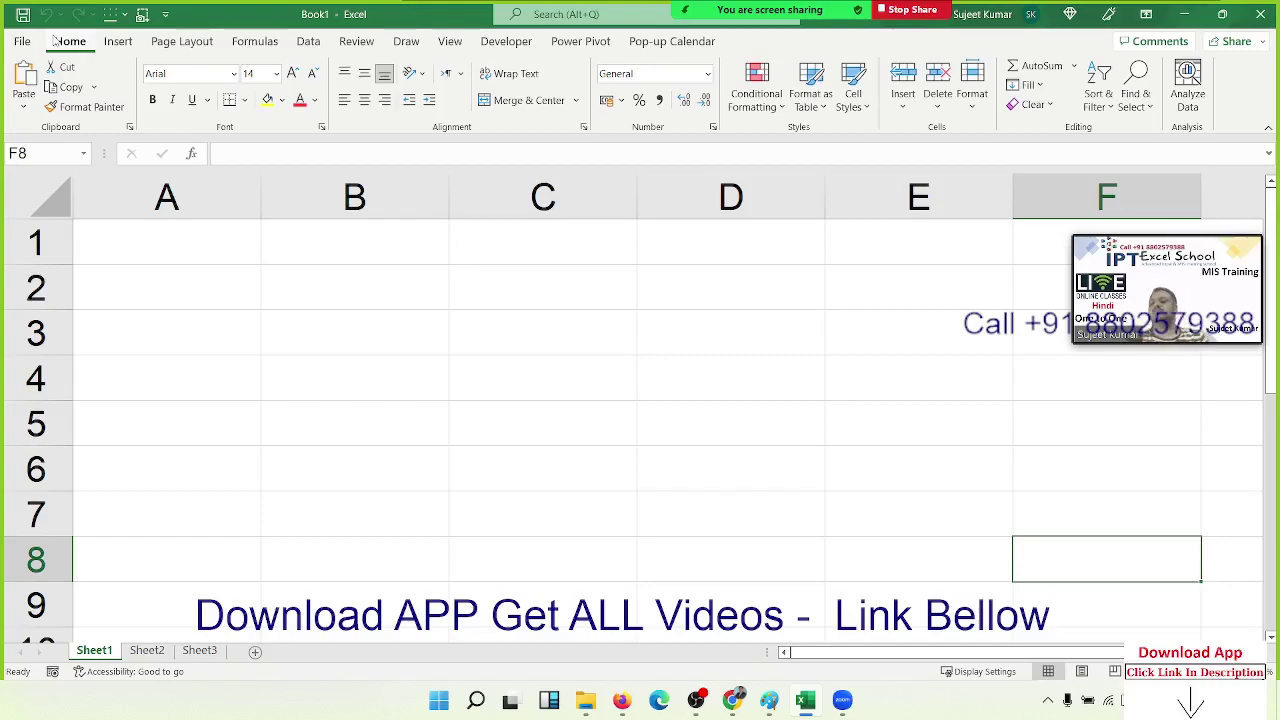
{"action": "left_click", "coordinate": [458, 288]}
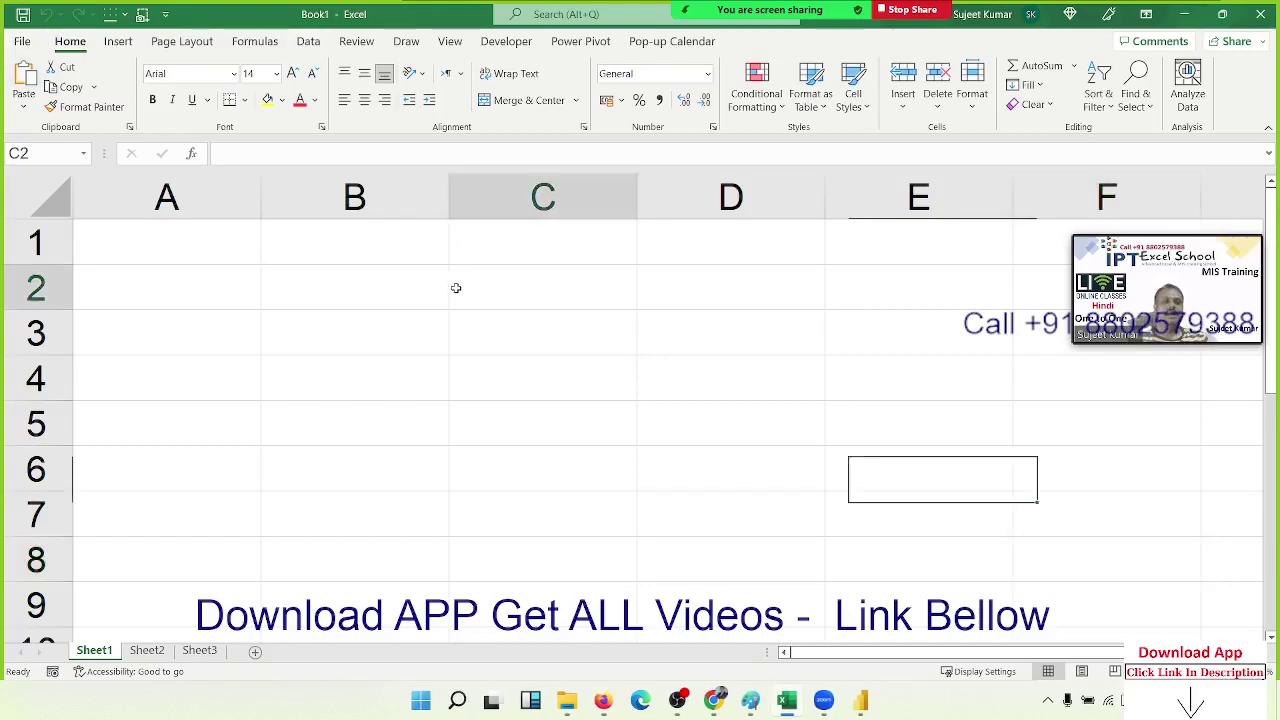
{"action": "left_click", "coordinate": [360, 272]}
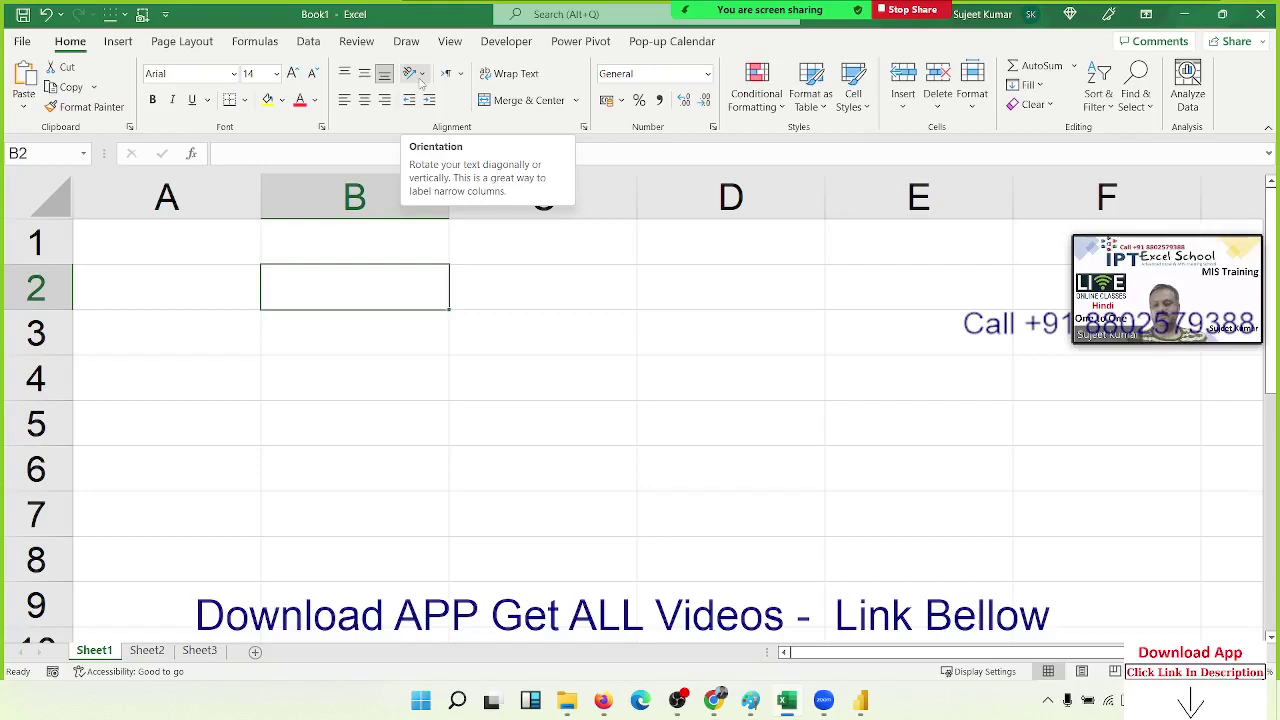
{"action": "left_click", "coordinate": [250, 229]}
{"action": "left_click", "coordinate": [286, 274]}
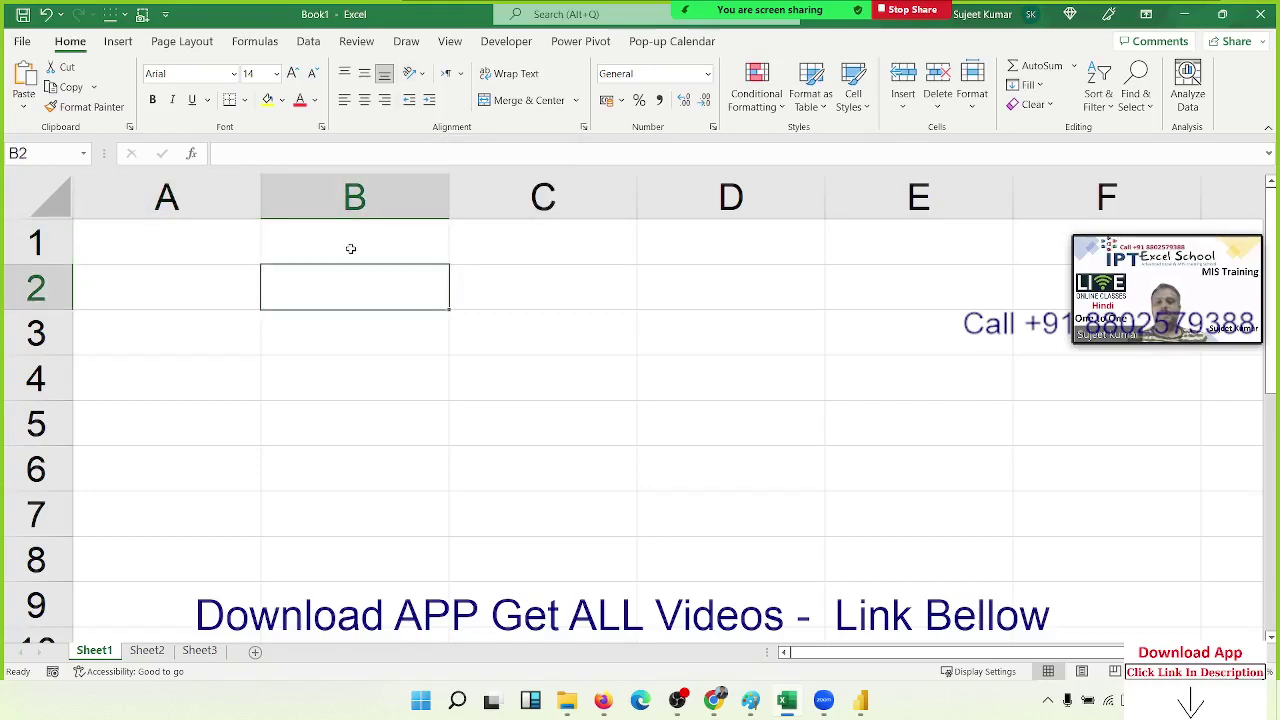
Enter 10 in B2 and 20 in D2.
{"action": "key", "text": "Up"}
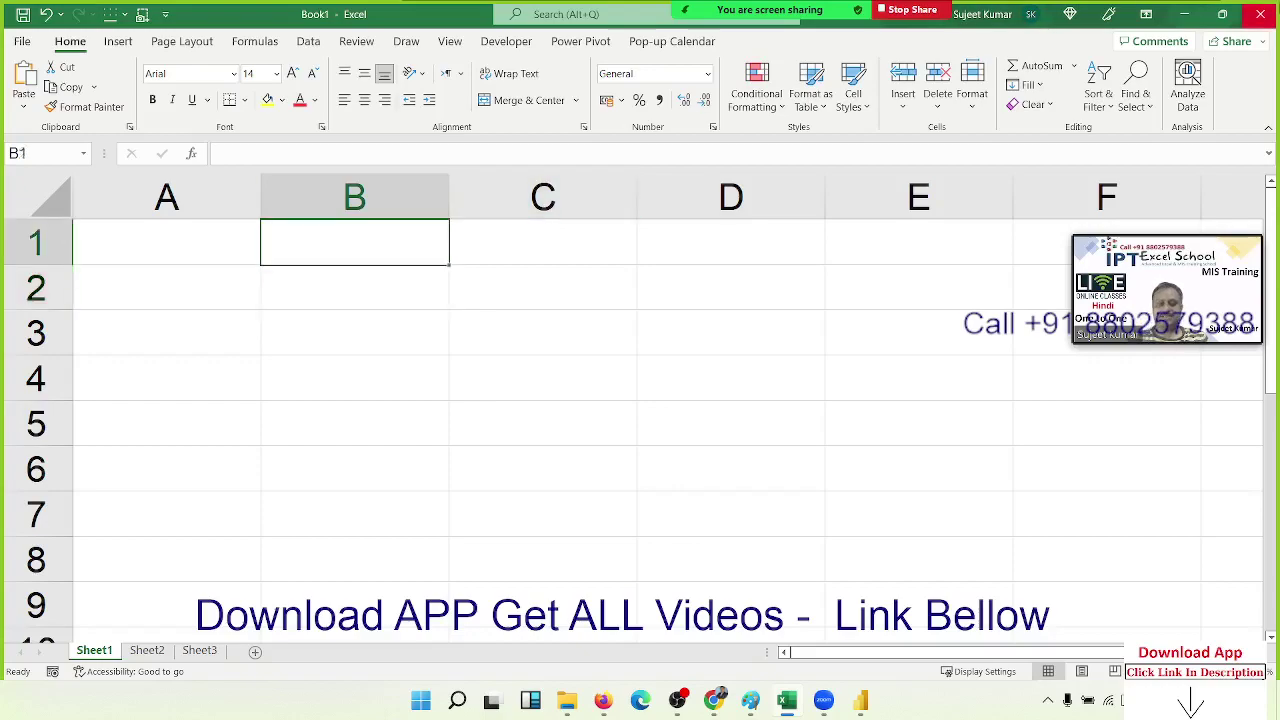
{"action": "key", "text": "Down"}
{"action": "key", "text": "Left"}
{"action": "key", "text": "Right"}
{"action": "key", "text": "Up"}
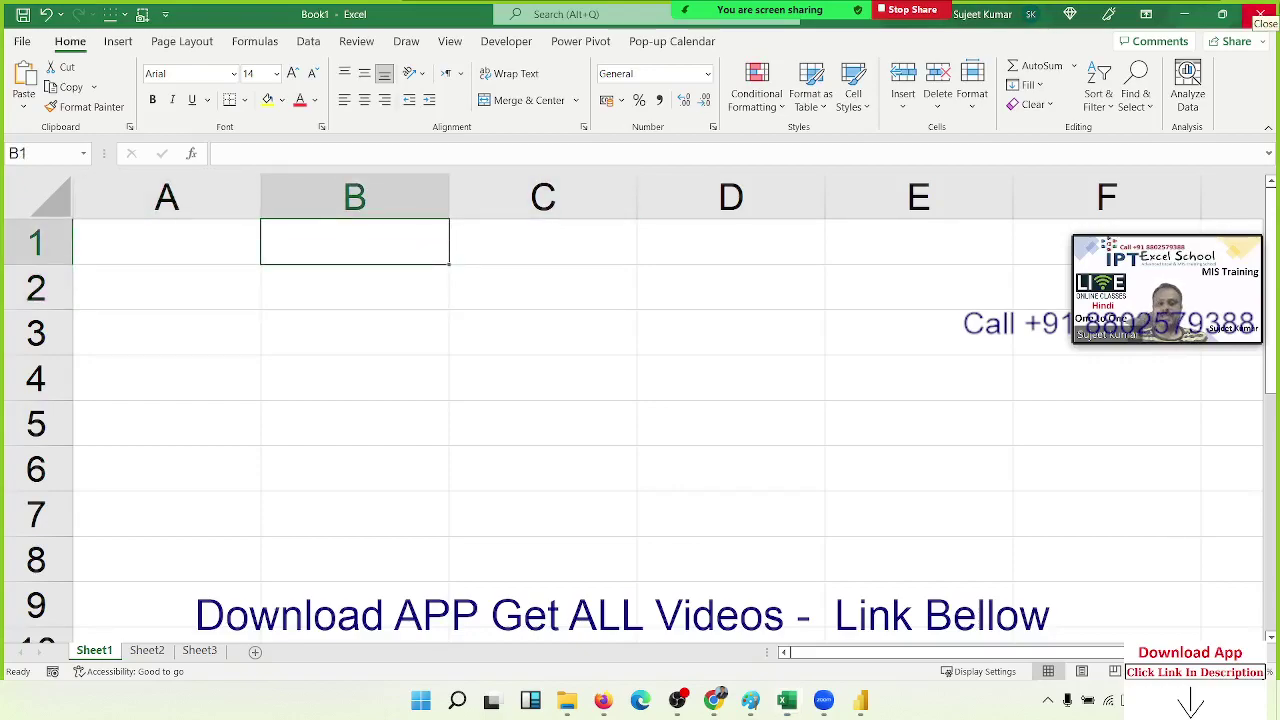
{"action": "key", "text": "Down"}
{"action": "key", "text": "Left"}
{"action": "key", "text": "Right"}
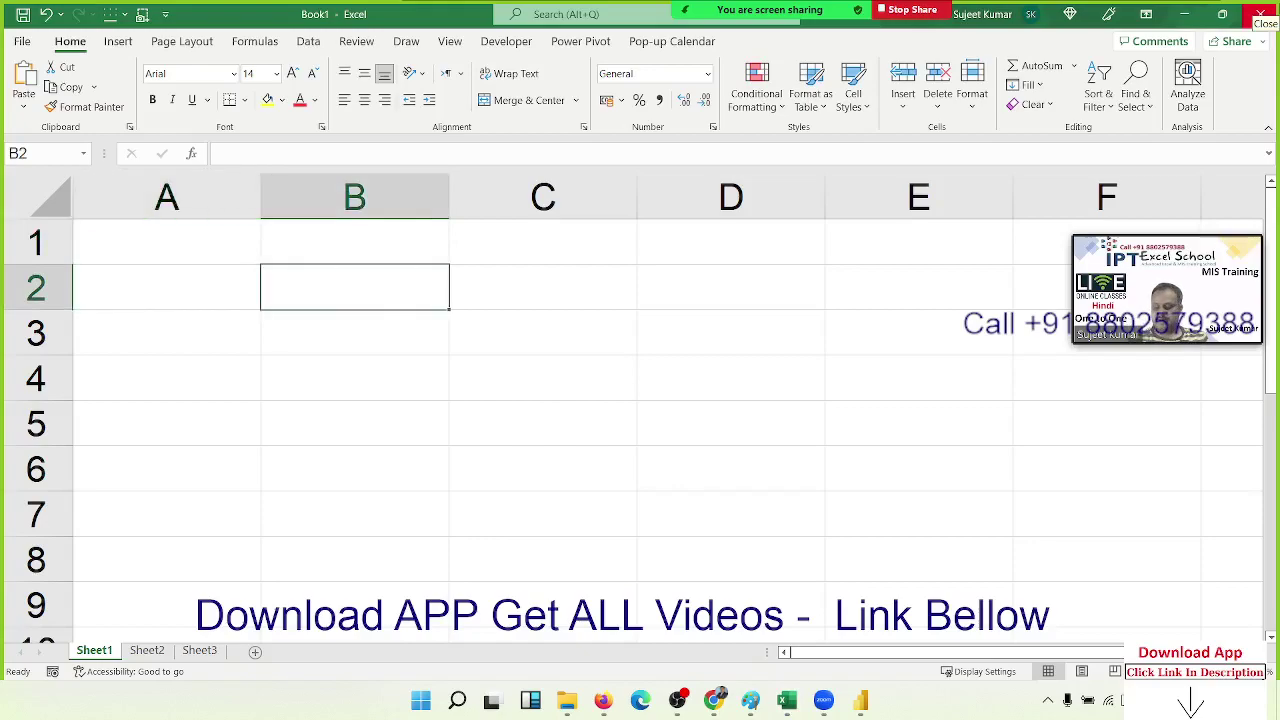
{"action": "type", "text": "10"}
{"action": "key", "text": "Right"}
{"action": "key", "text": "Right"}
{"action": "type", "text": "2"}
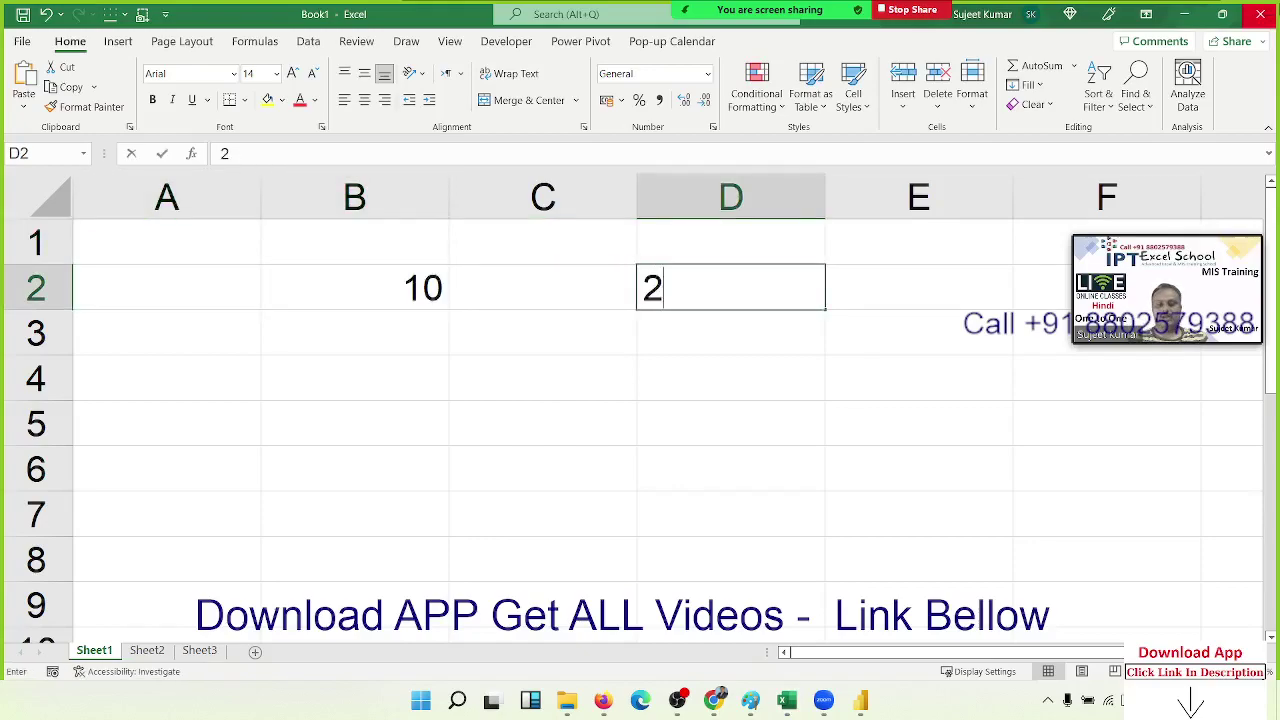
{"action": "type", "text": "0"}
{"action": "key", "text": "Return"}
Copy B2's 10 and paste it into D2, replacing the 20.
{"action": "key", "text": "Up"}
{"action": "key", "text": "Left"}
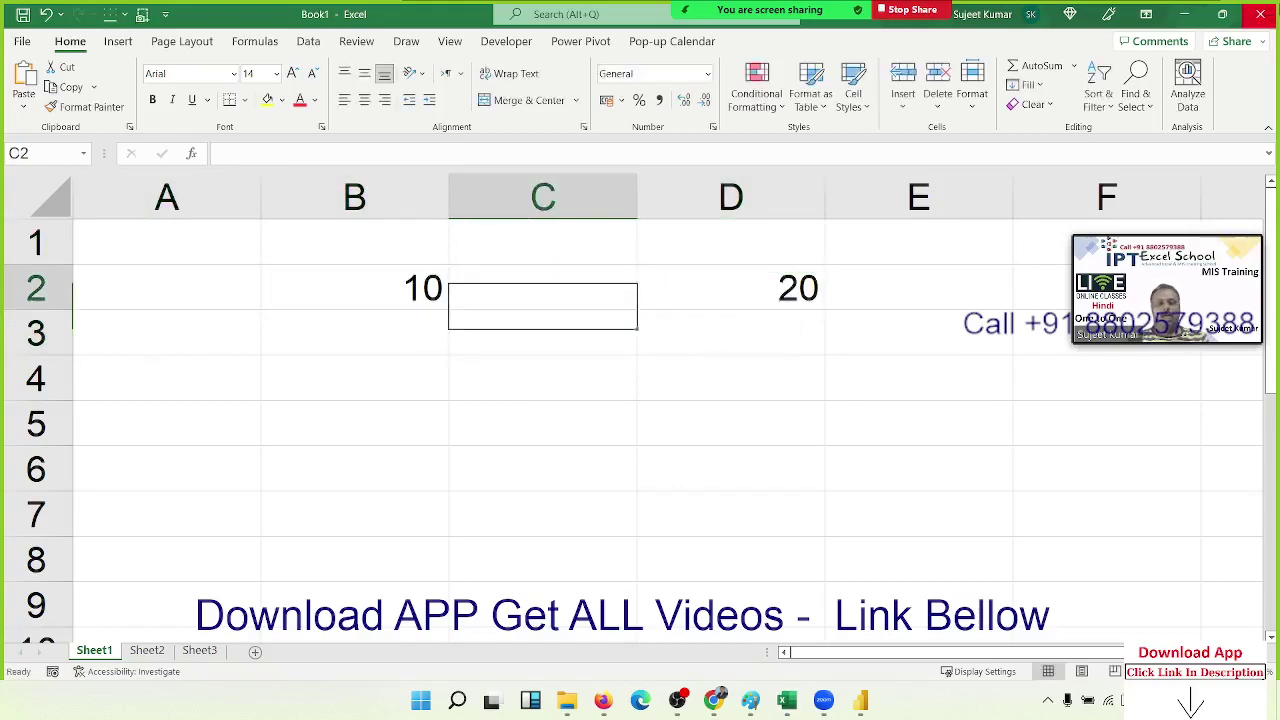
{"action": "key", "text": "Left"}
{"action": "key", "text": "ctrl+c"}
{"action": "key", "text": "Right"}
{"action": "key", "text": "Right"}
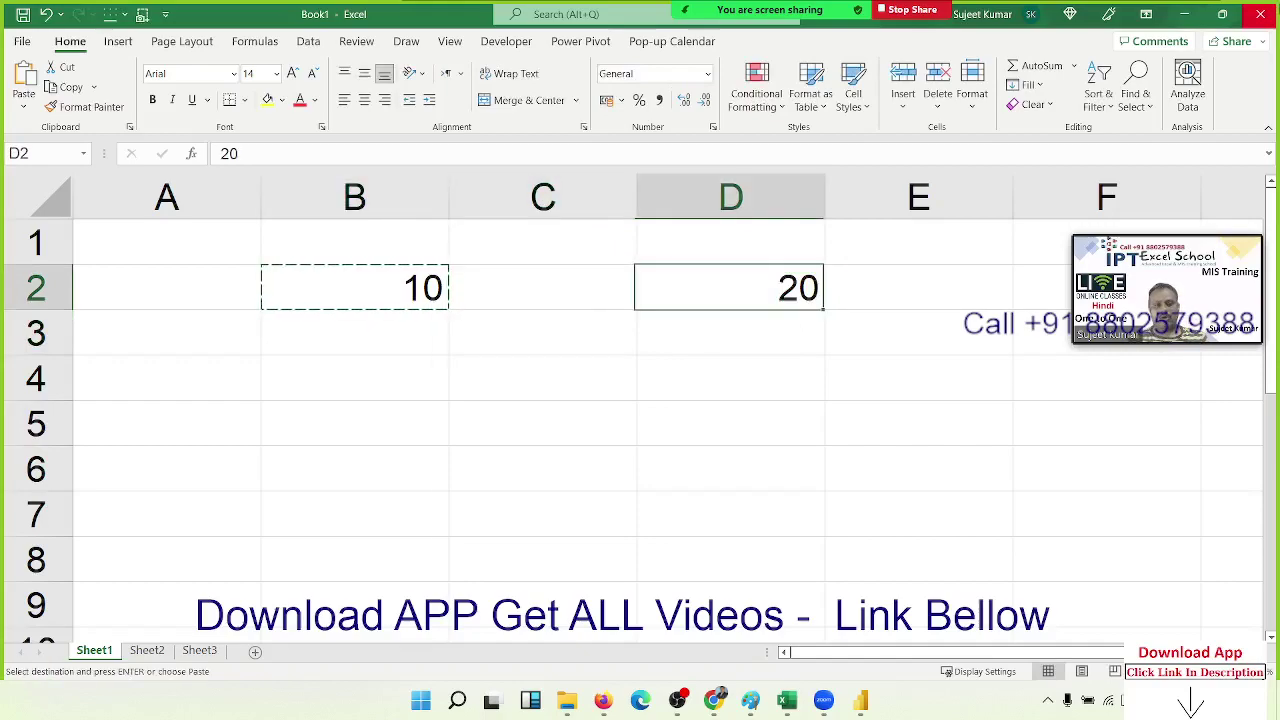
{"action": "key", "text": "ctrl+v"}
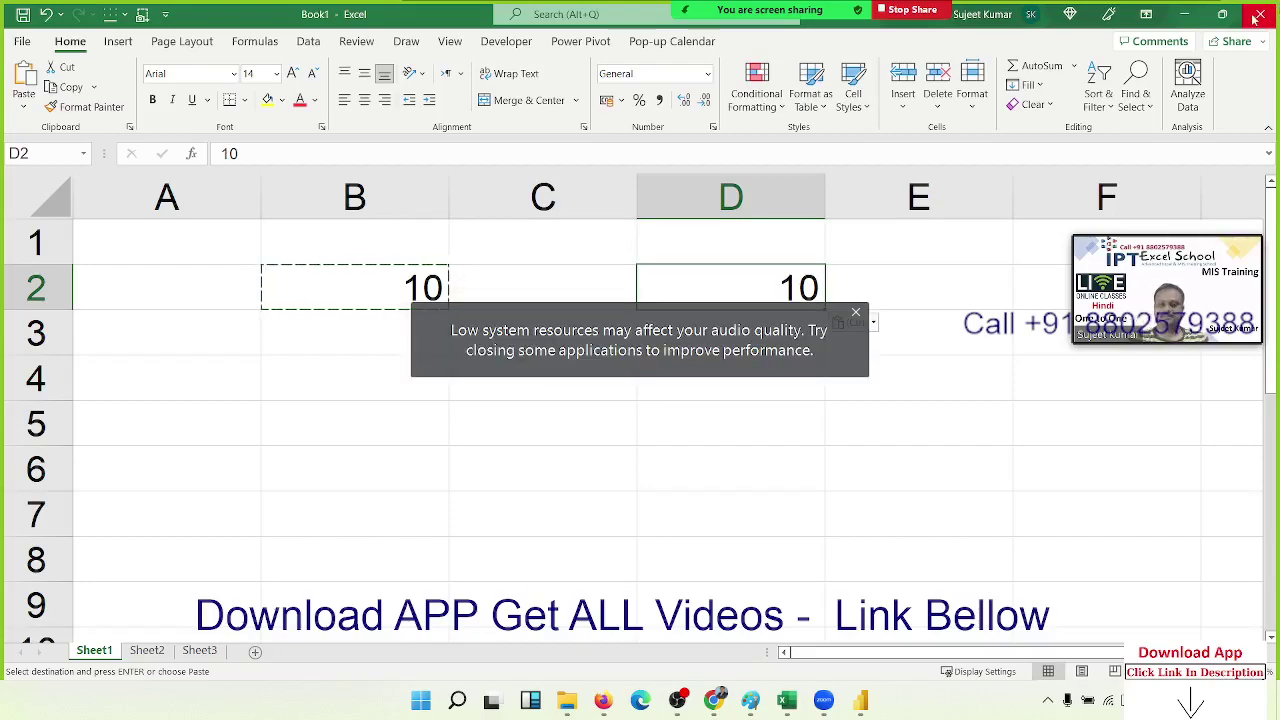
Bring up Paste Special for D2, then switch to Power BI Desktop from the taskbar.
{"action": "right_click", "coordinate": [778, 284]}
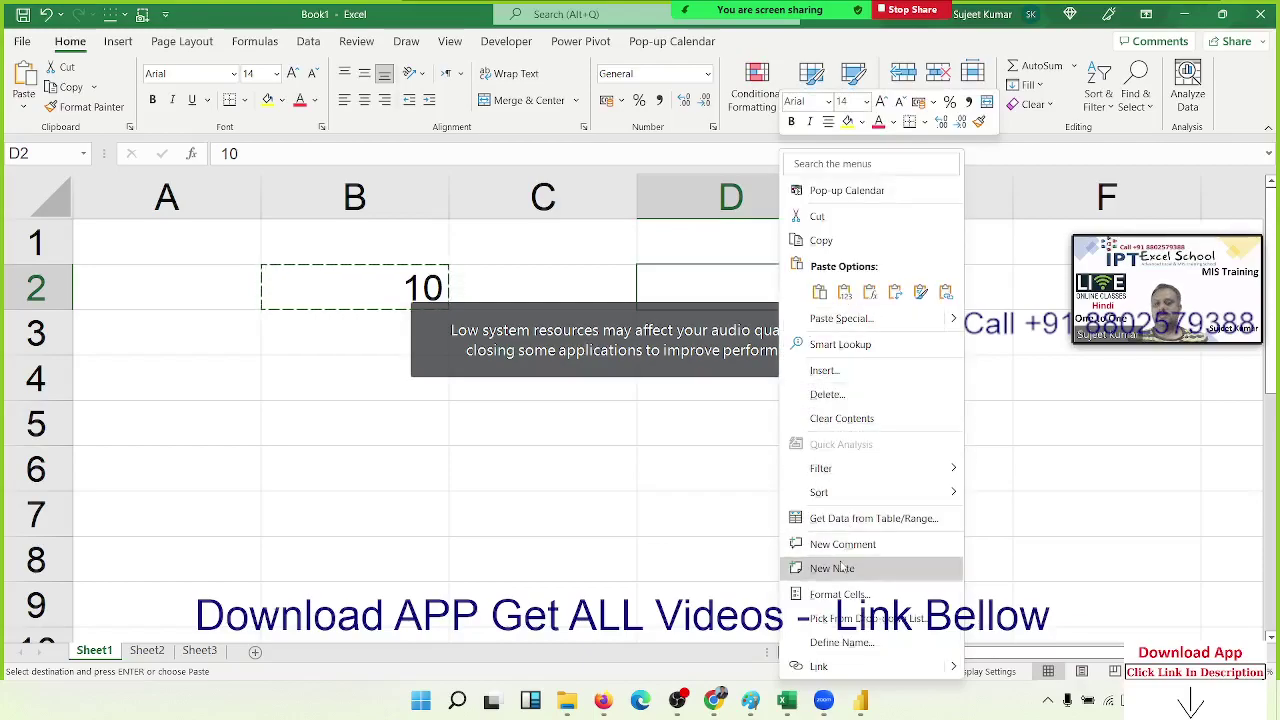
{"action": "key", "text": "ctrl+v"}
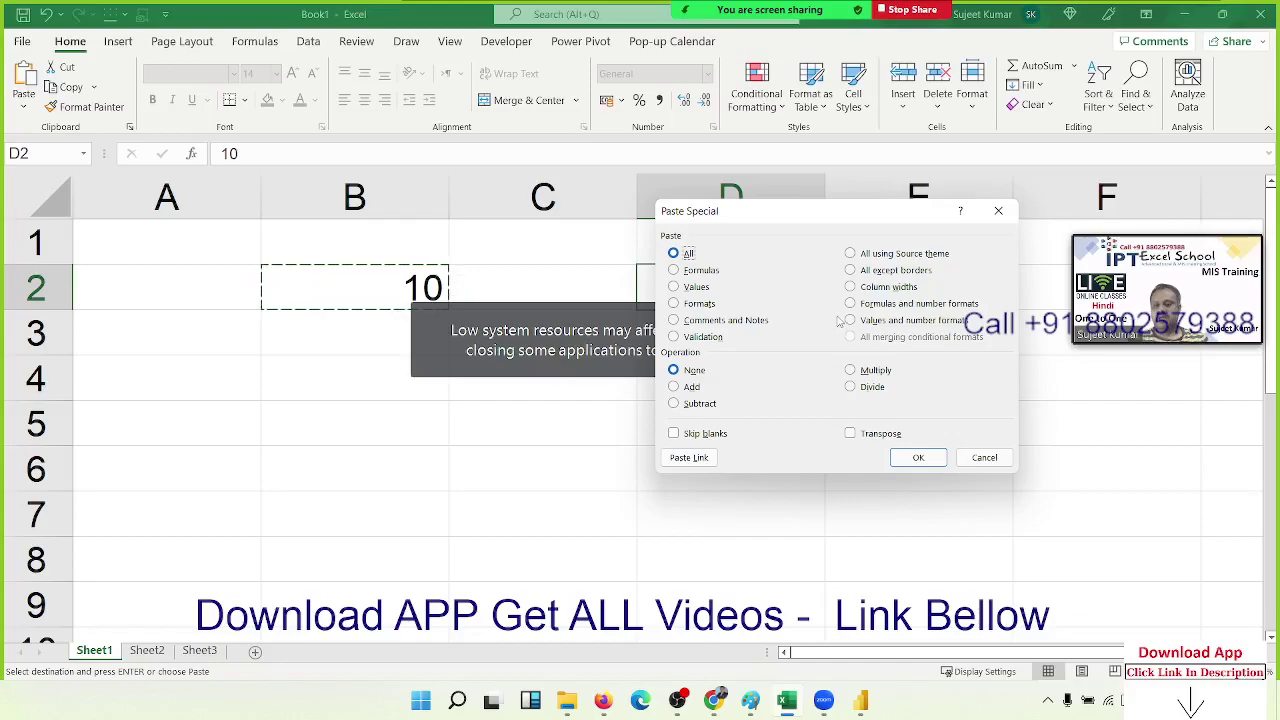
{"action": "mouse_move", "coordinate": [879, 689]}
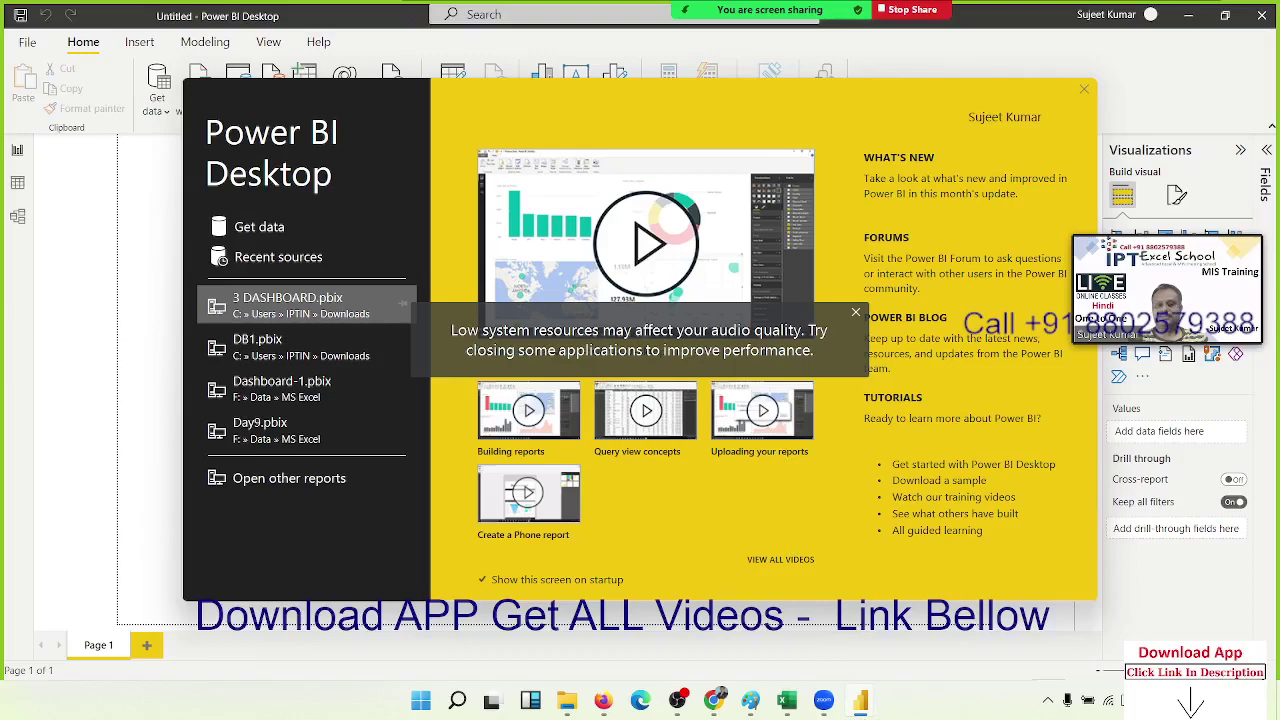
{"action": "mouse_move", "coordinate": [855, 708]}
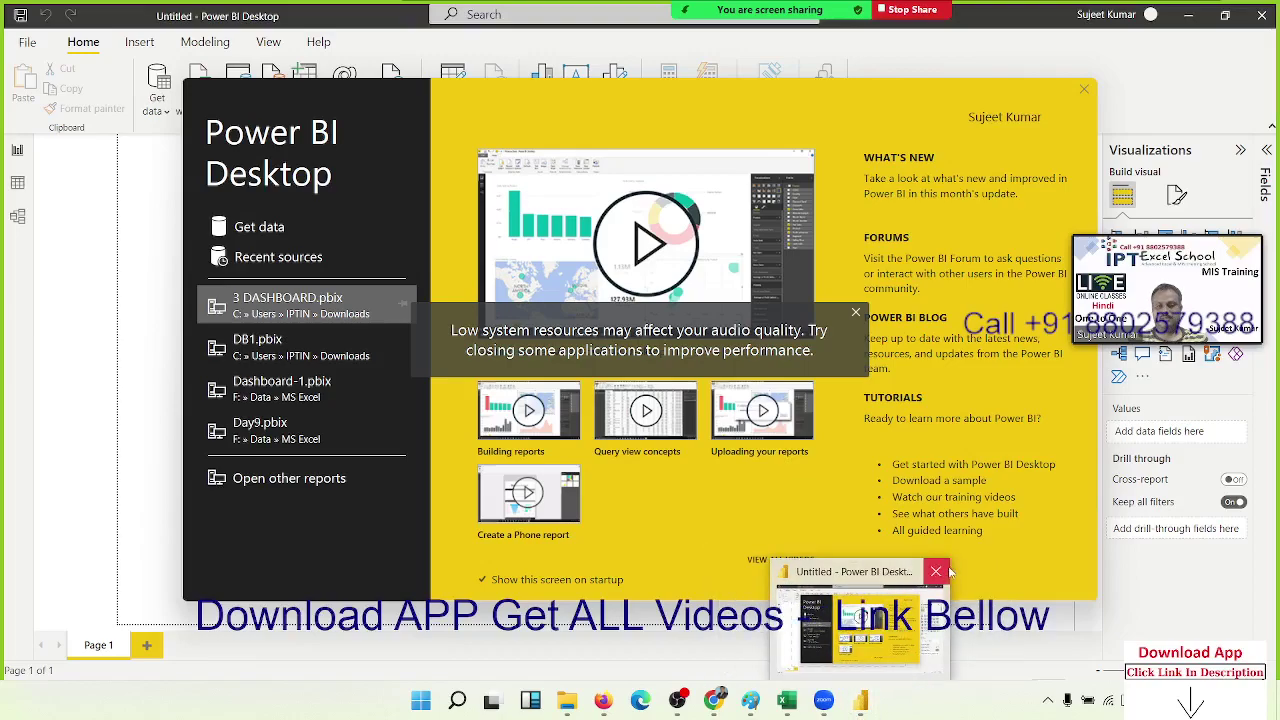
{"action": "left_click", "coordinate": [937, 572]}
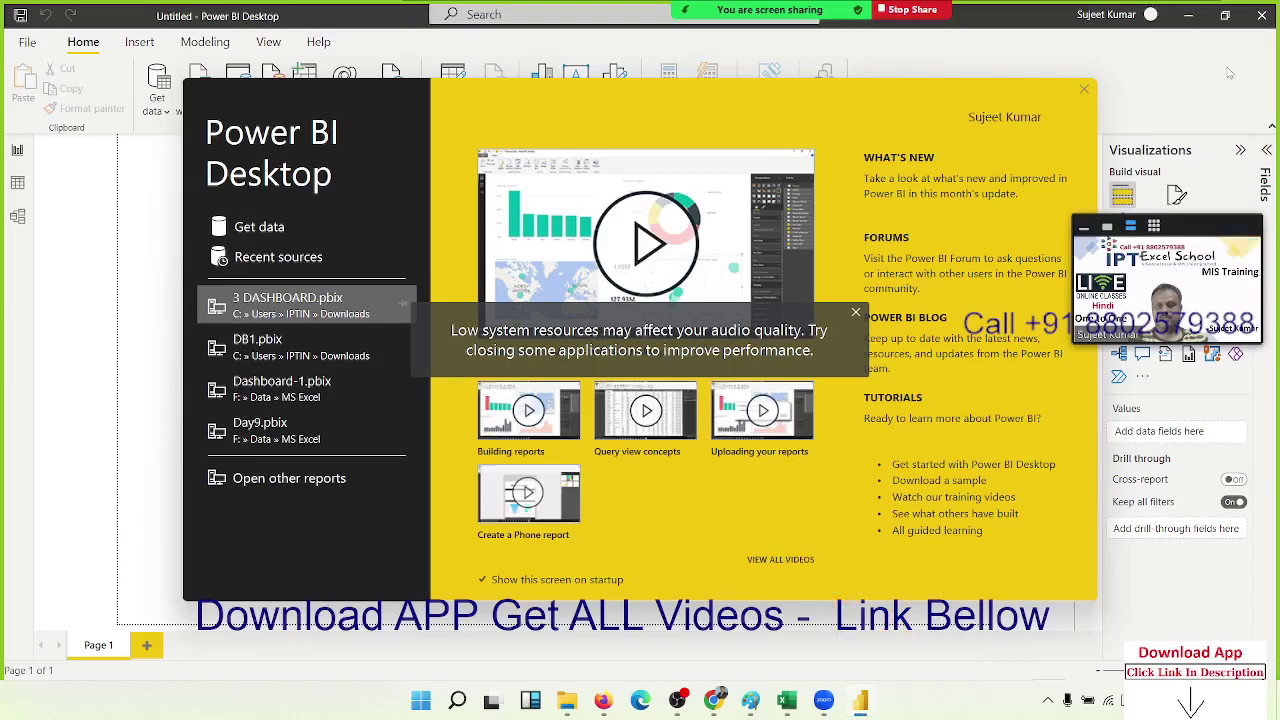
{"action": "mouse_move", "coordinate": [851, 708]}
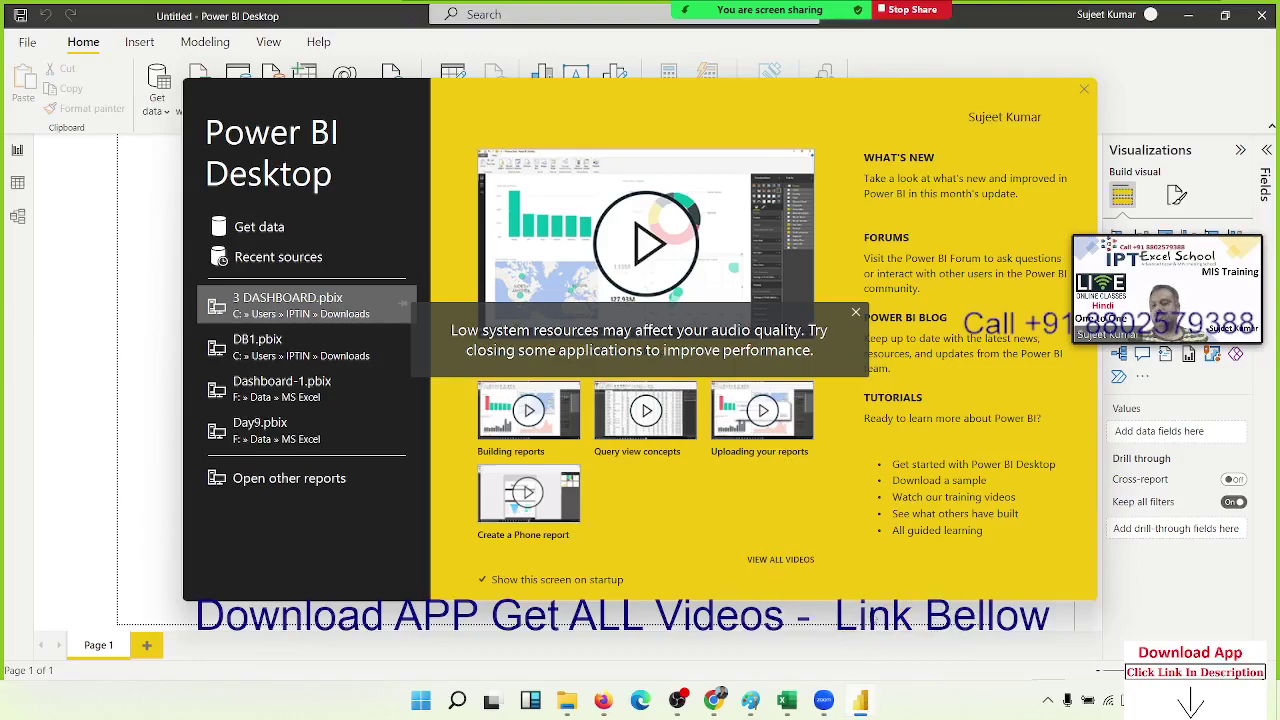
{"action": "left_click_drag", "start_coordinate": [860, 703], "coordinate": [869, 622]}
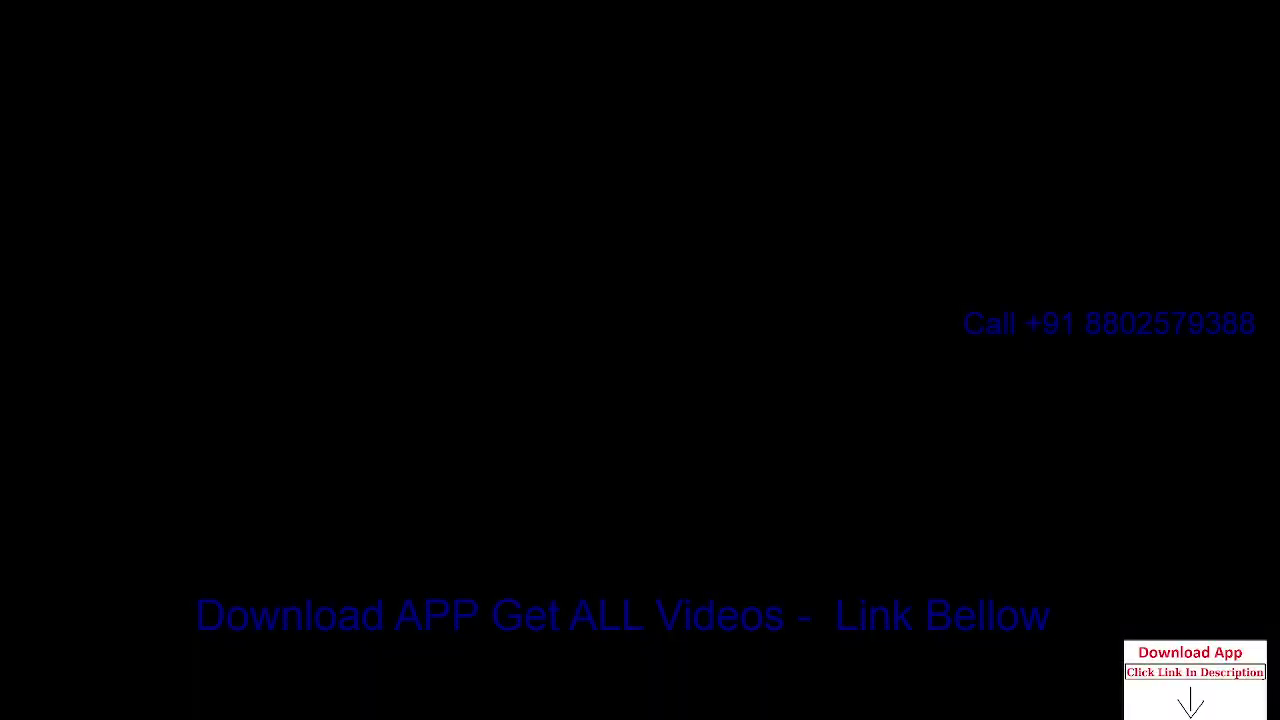
End the unresponsive Microsoft Power BI Desktop task in Task Manager.
{"action": "key", "text": "ctrl+shift+Escape"}
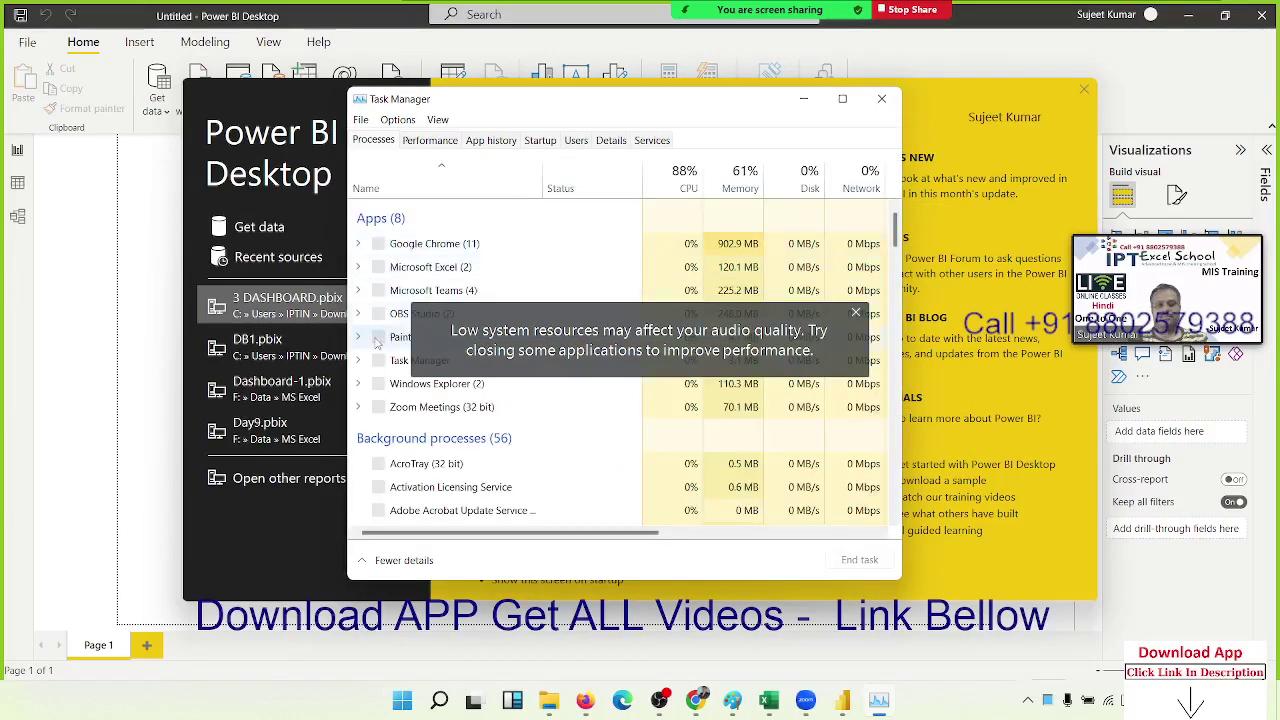
{"action": "scroll", "coordinate": [380, 400], "scroll_direction": "down", "scroll_amount": 1}
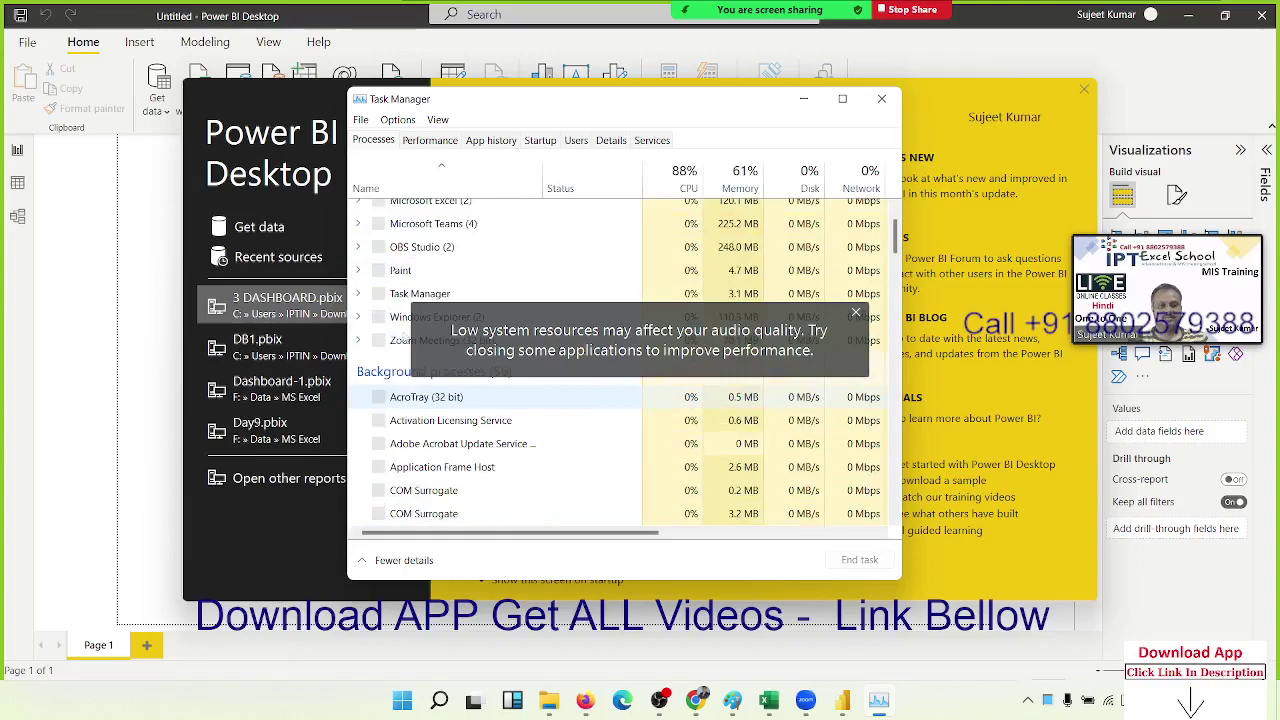
{"action": "scroll", "coordinate": [375, 330], "scroll_direction": "up", "scroll_amount": 3}
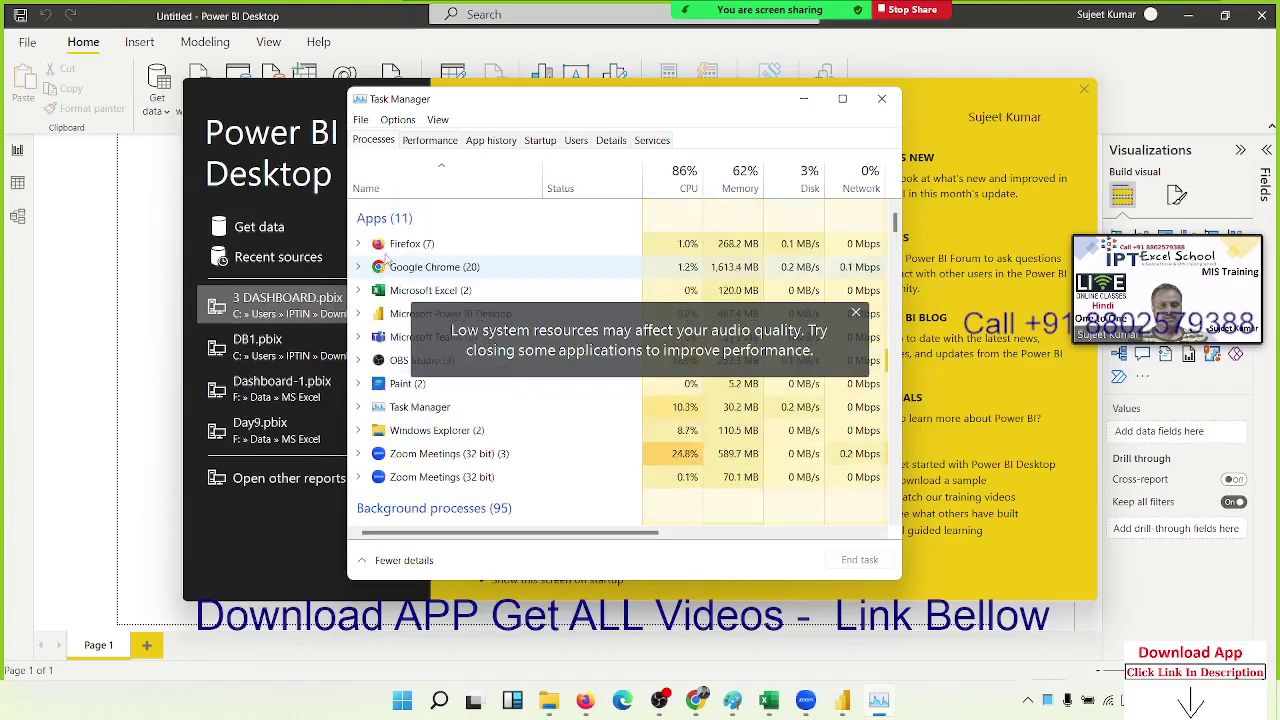
{"action": "left_click", "coordinate": [395, 313]}
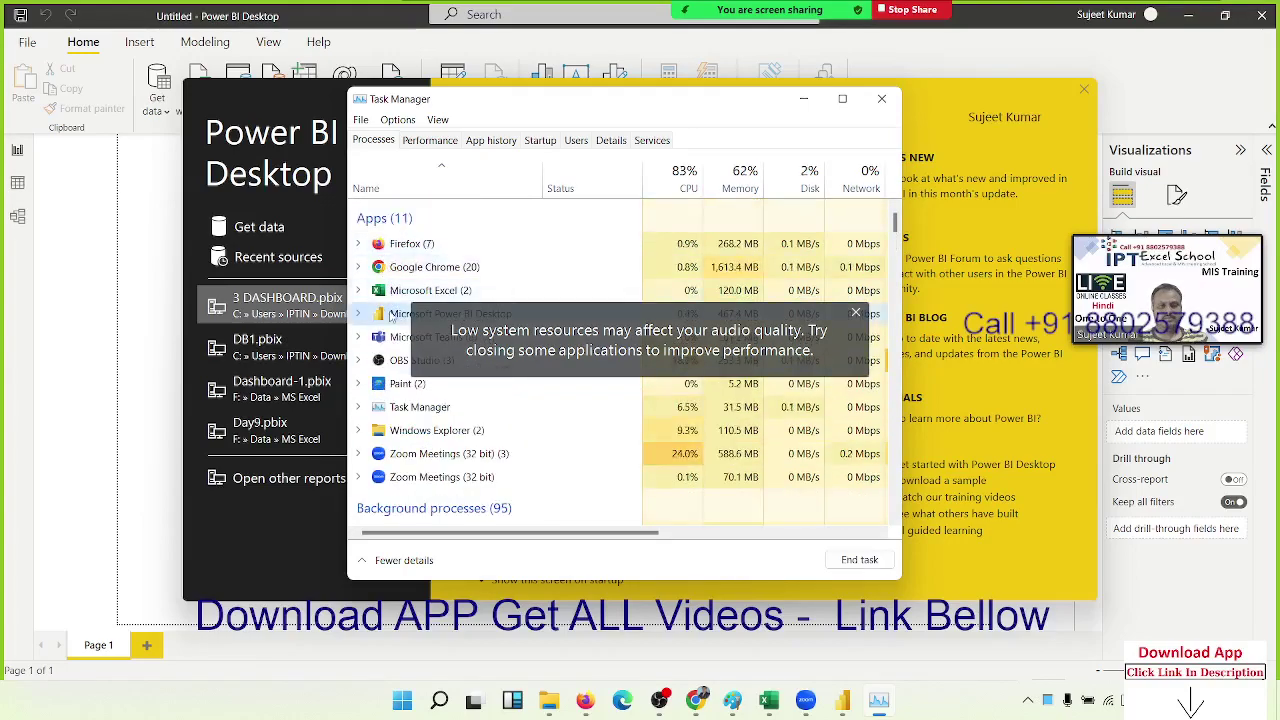
{"action": "left_click", "coordinate": [884, 566]}
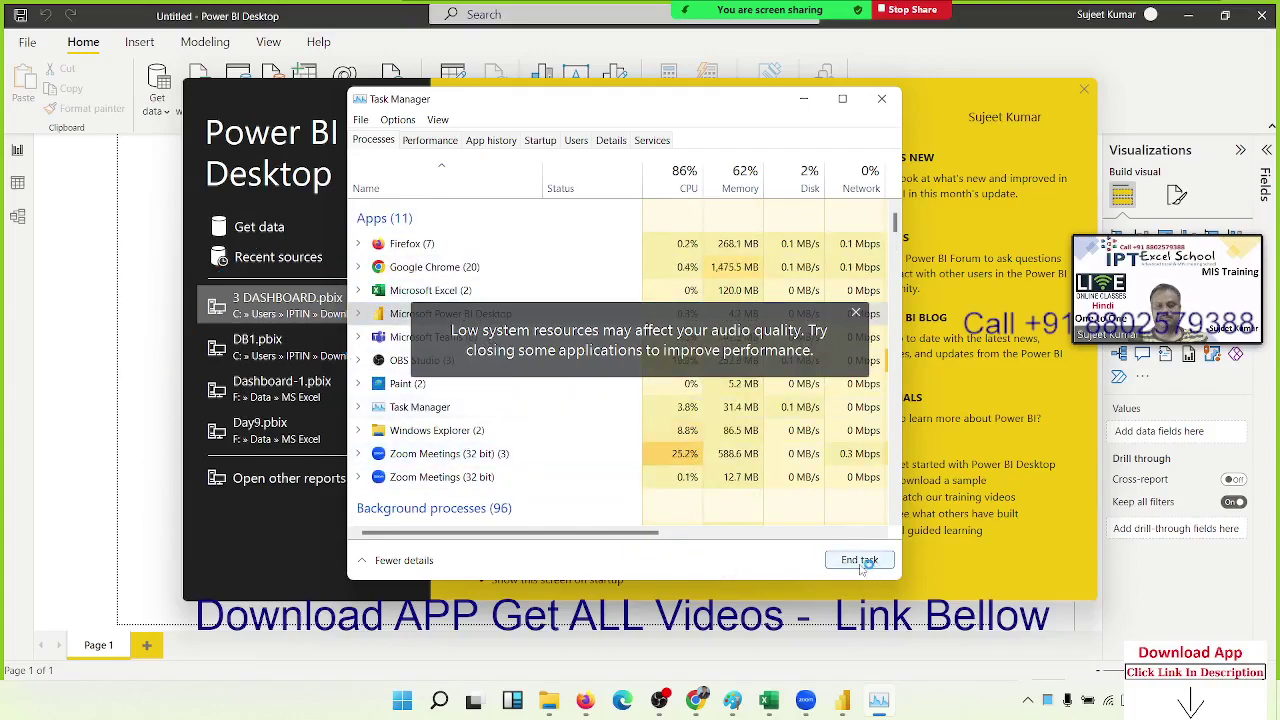
{"action": "left_click", "coordinate": [857, 313]}
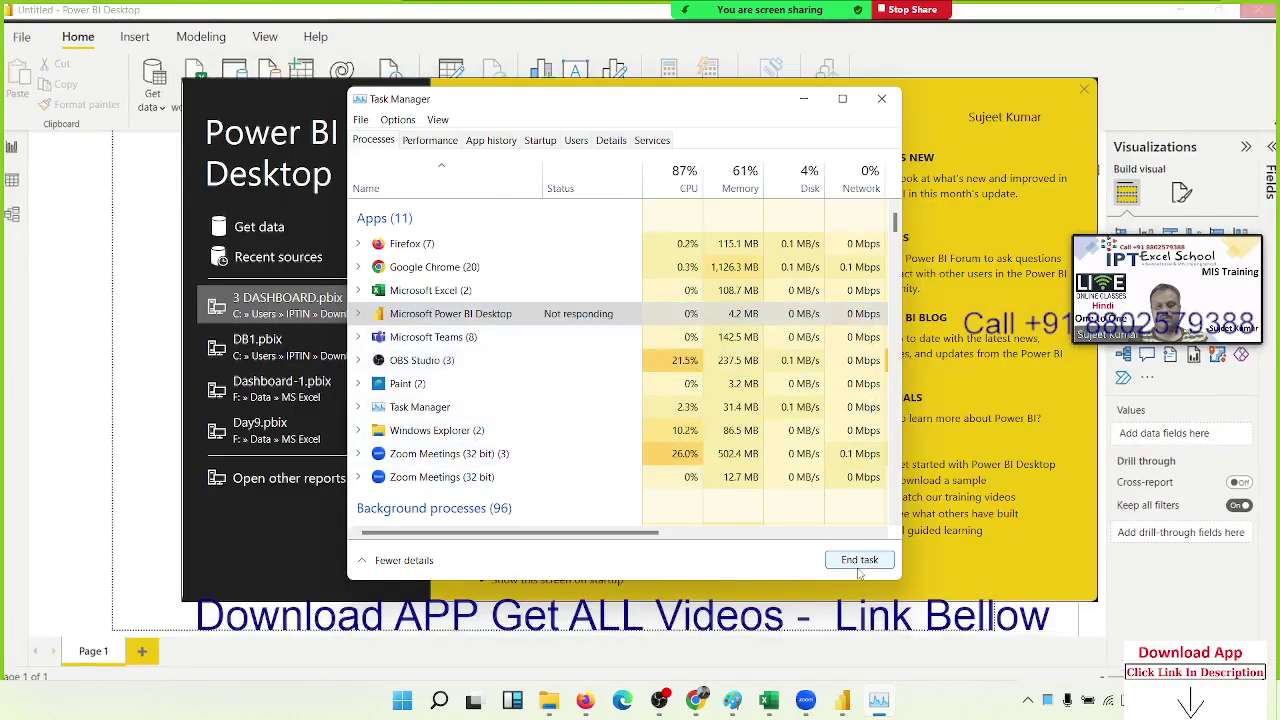
{"action": "left_click", "coordinate": [859, 562]}
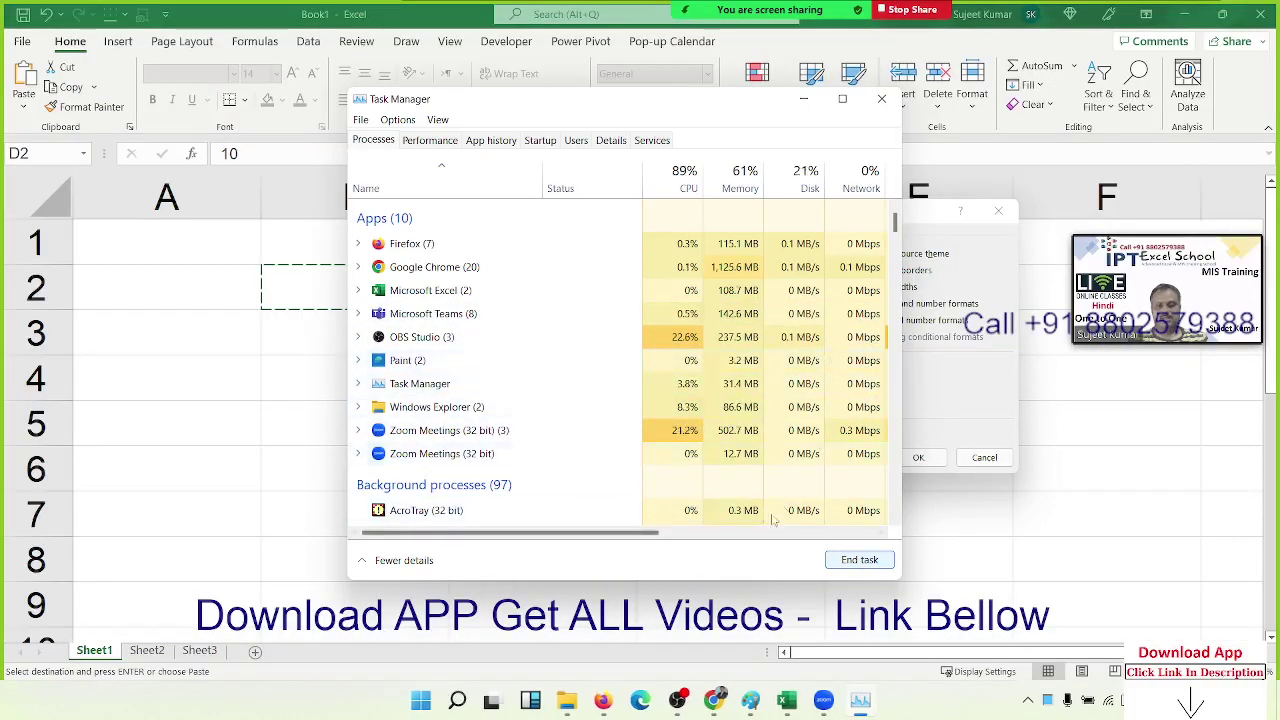
Close Task Manager, cancel Paste Special, and undo the paste so D2 shows 20.
{"action": "left_click", "coordinate": [882, 99]}
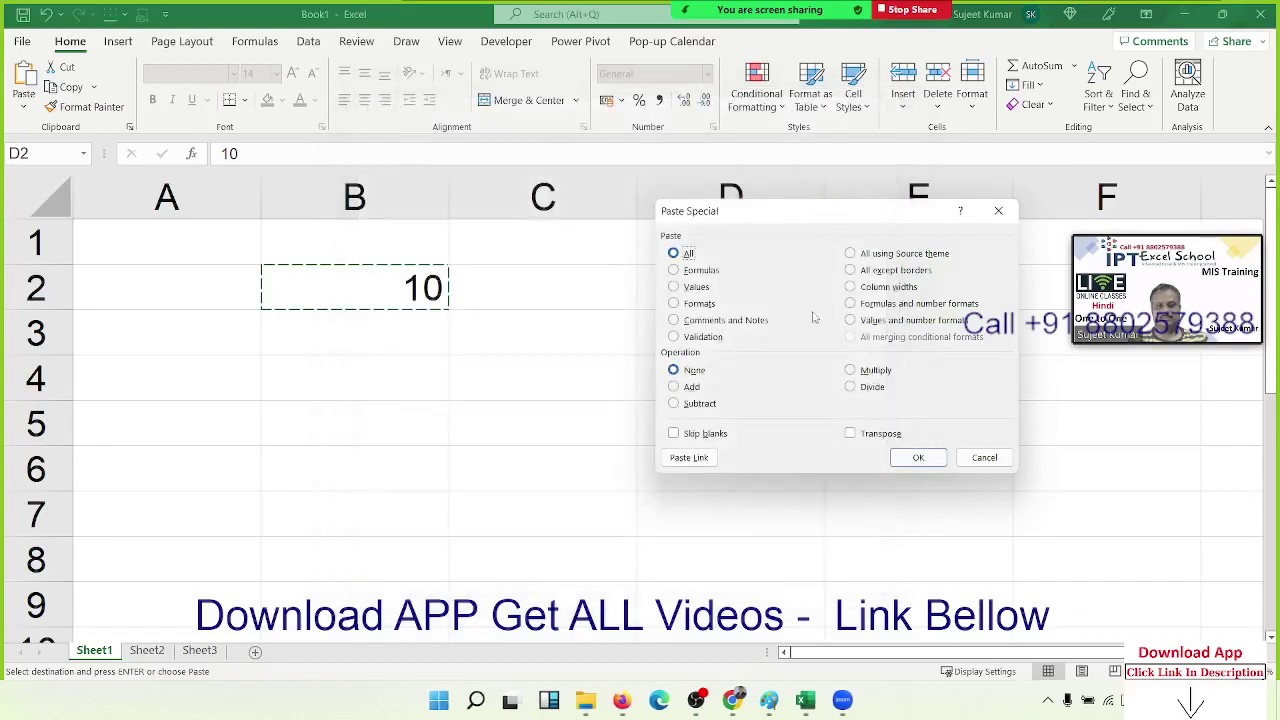
{"action": "left_click_drag", "start_coordinate": [775, 218], "coordinate": [608, 228]}
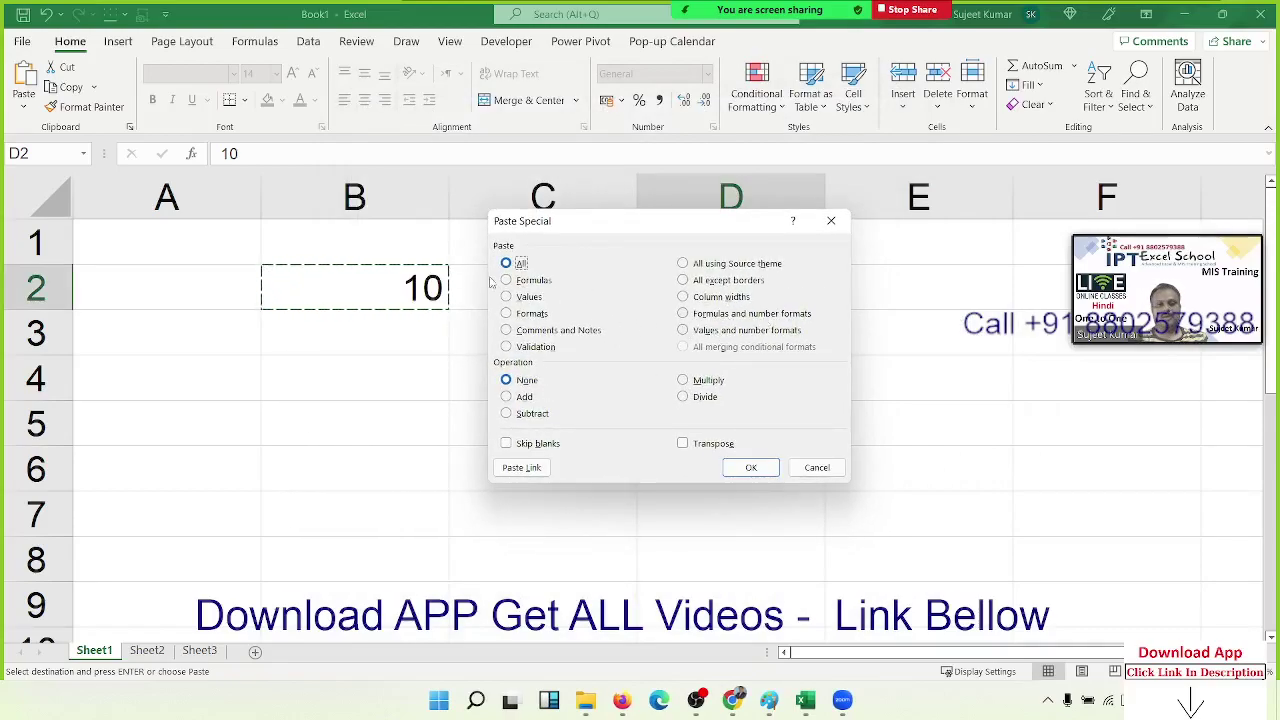
{"action": "left_click_drag", "start_coordinate": [597, 233], "coordinate": [560, 346]}
{"action": "key", "text": "Escape"}
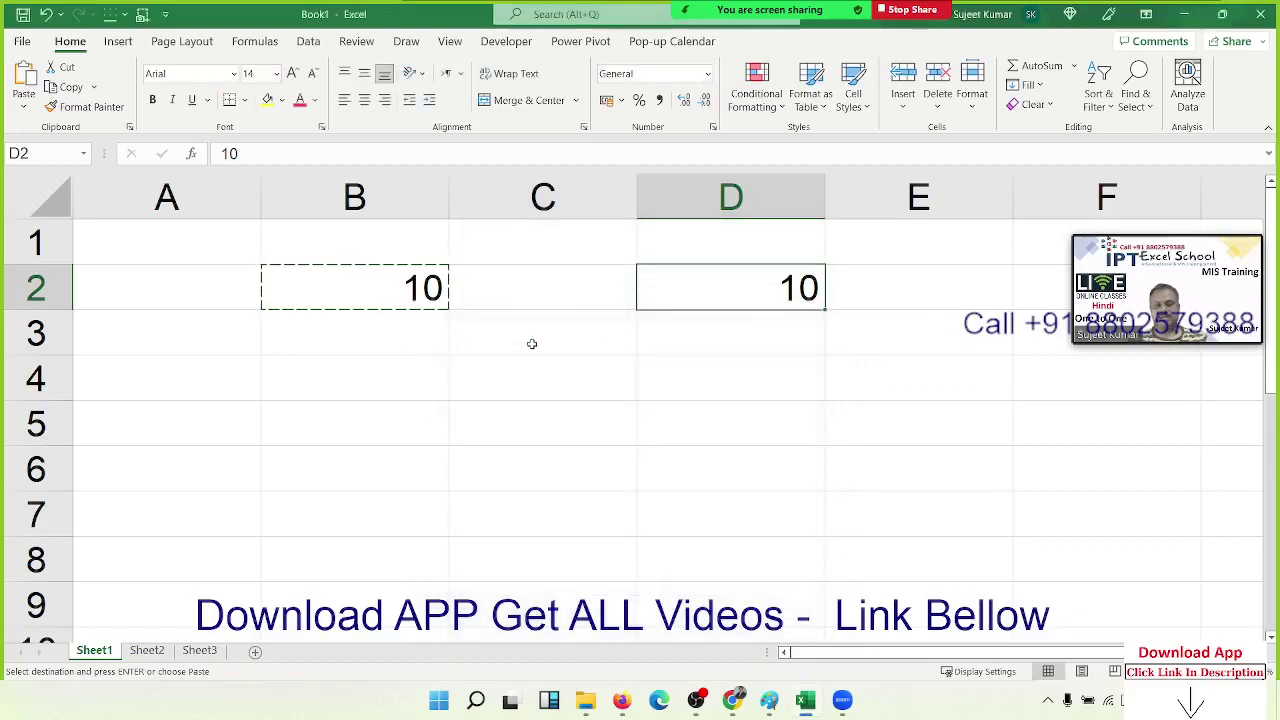
{"action": "left_click", "coordinate": [389, 370]}
{"action": "left_click", "coordinate": [394, 283]}
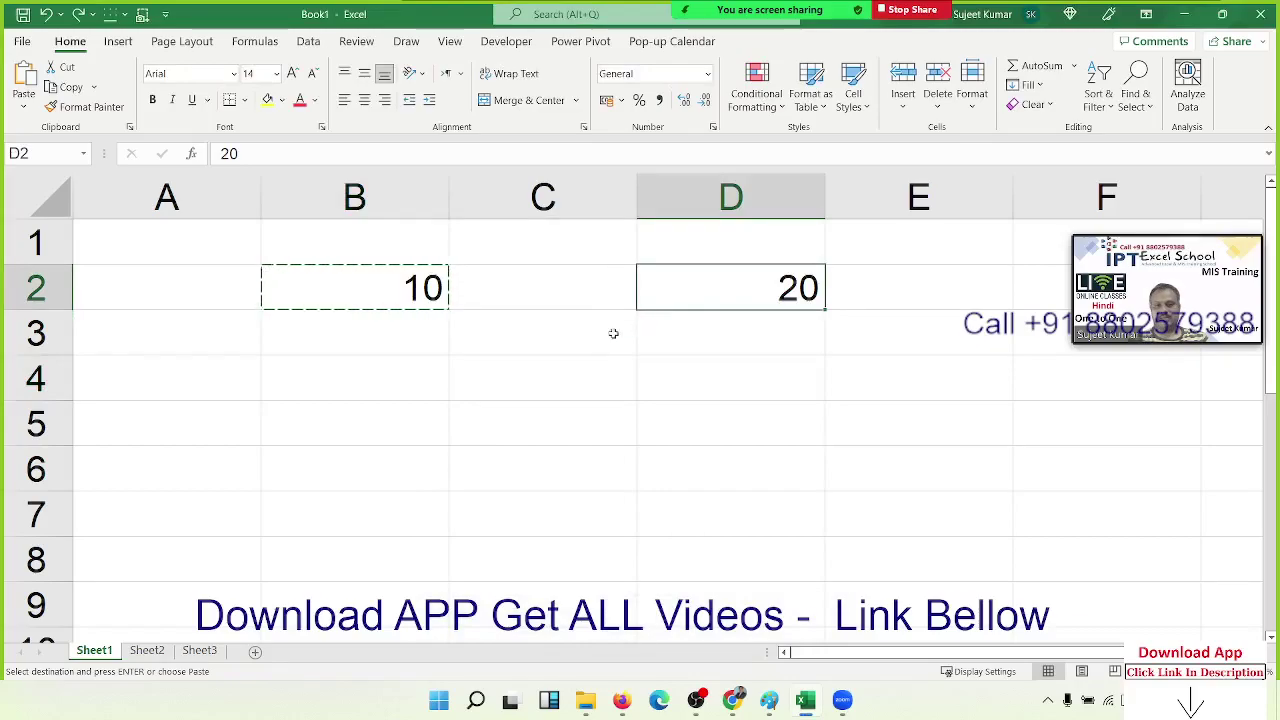
Paste Special B2's 10 into D2 with the Add operation, making it 30.
{"action": "right_click", "coordinate": [704, 298]}
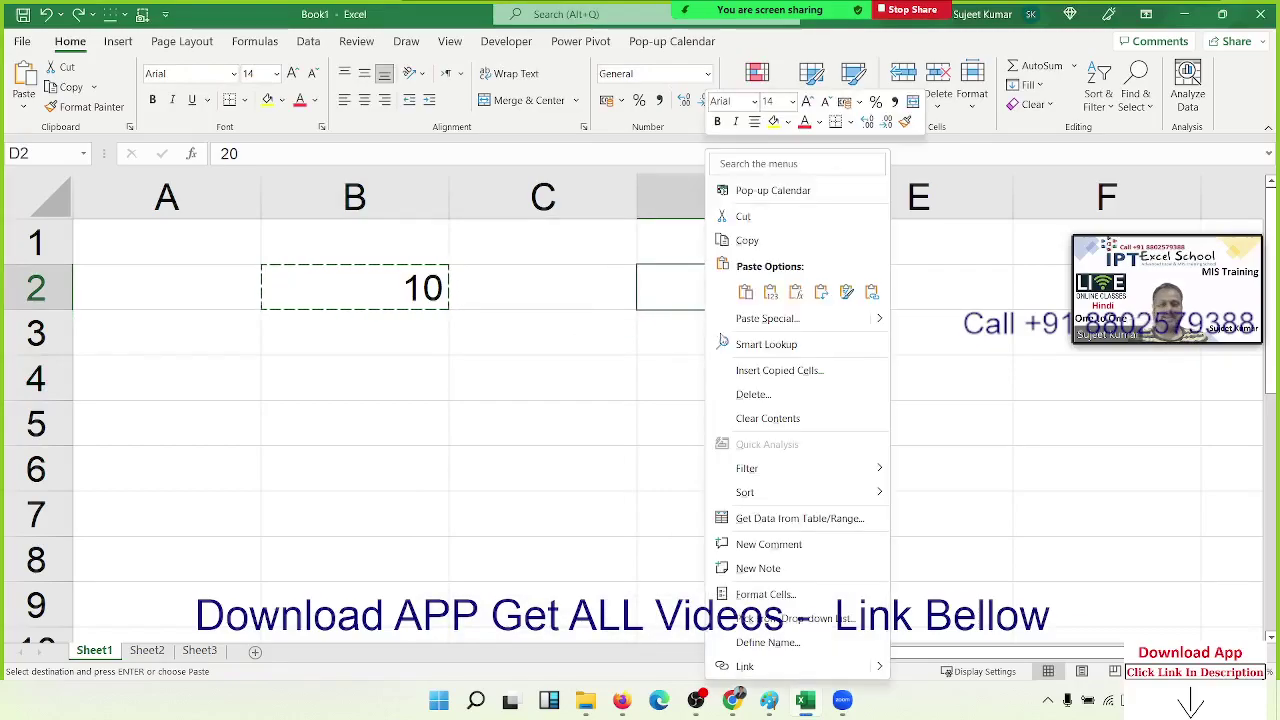
{"action": "left_click", "coordinate": [750, 318]}
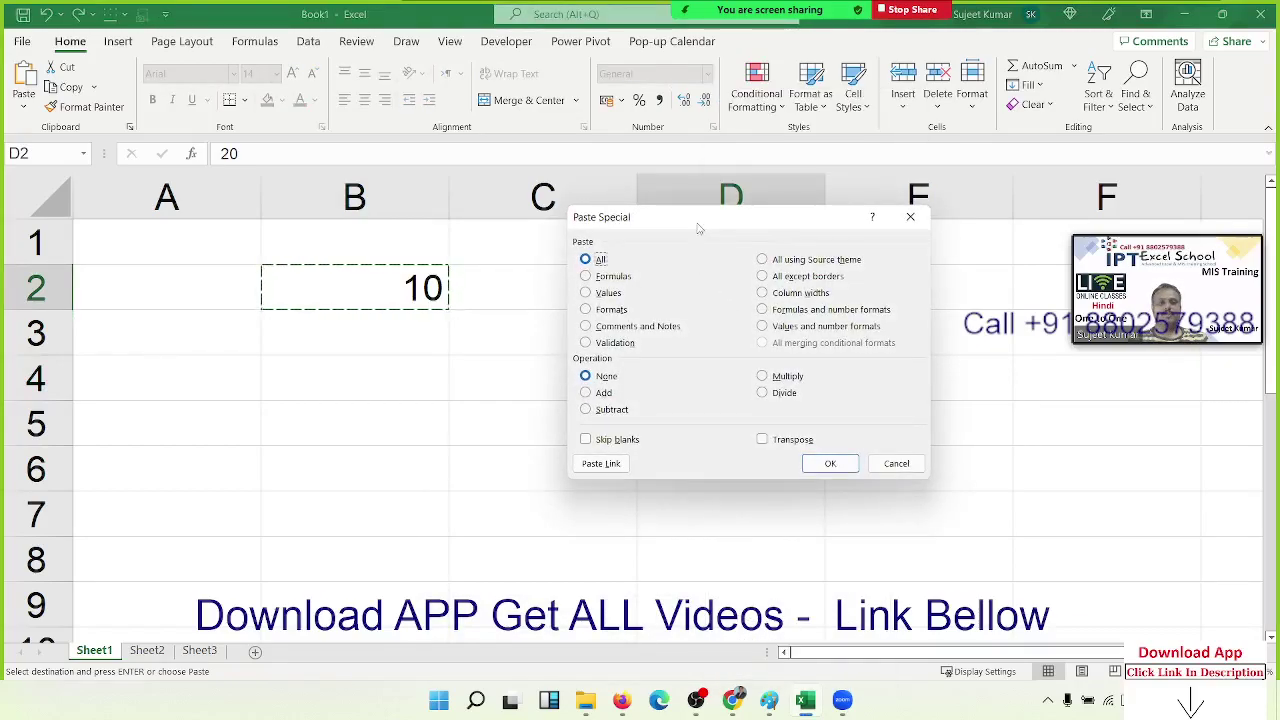
{"action": "left_click_drag", "start_coordinate": [696, 229], "coordinate": [309, 175]}
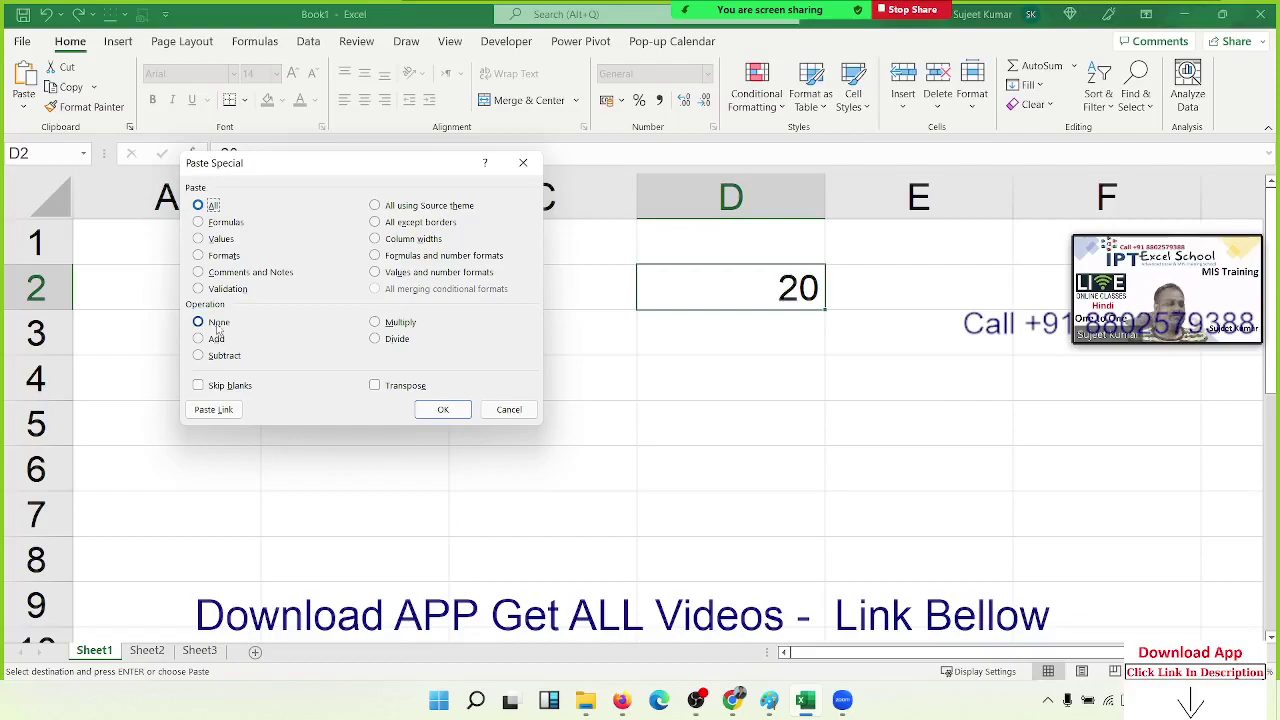
{"action": "left_click", "coordinate": [215, 339]}
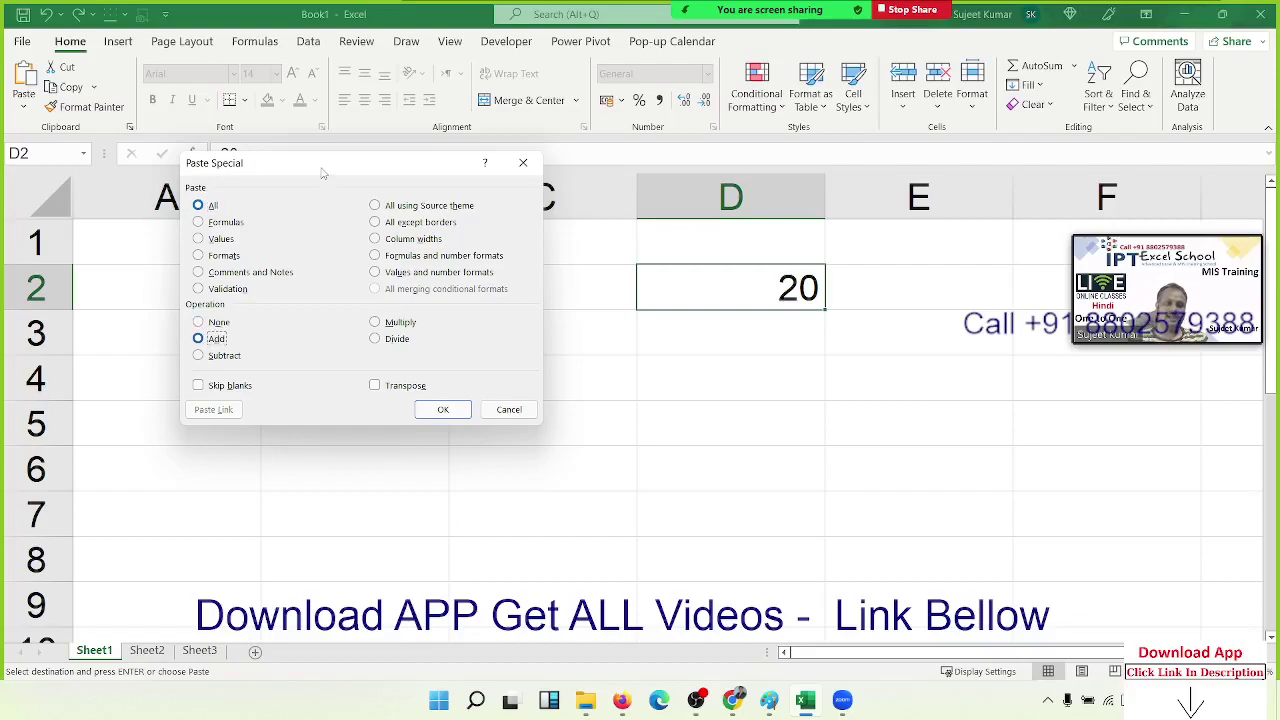
{"action": "left_click_drag", "start_coordinate": [322, 172], "coordinate": [495, 352]}
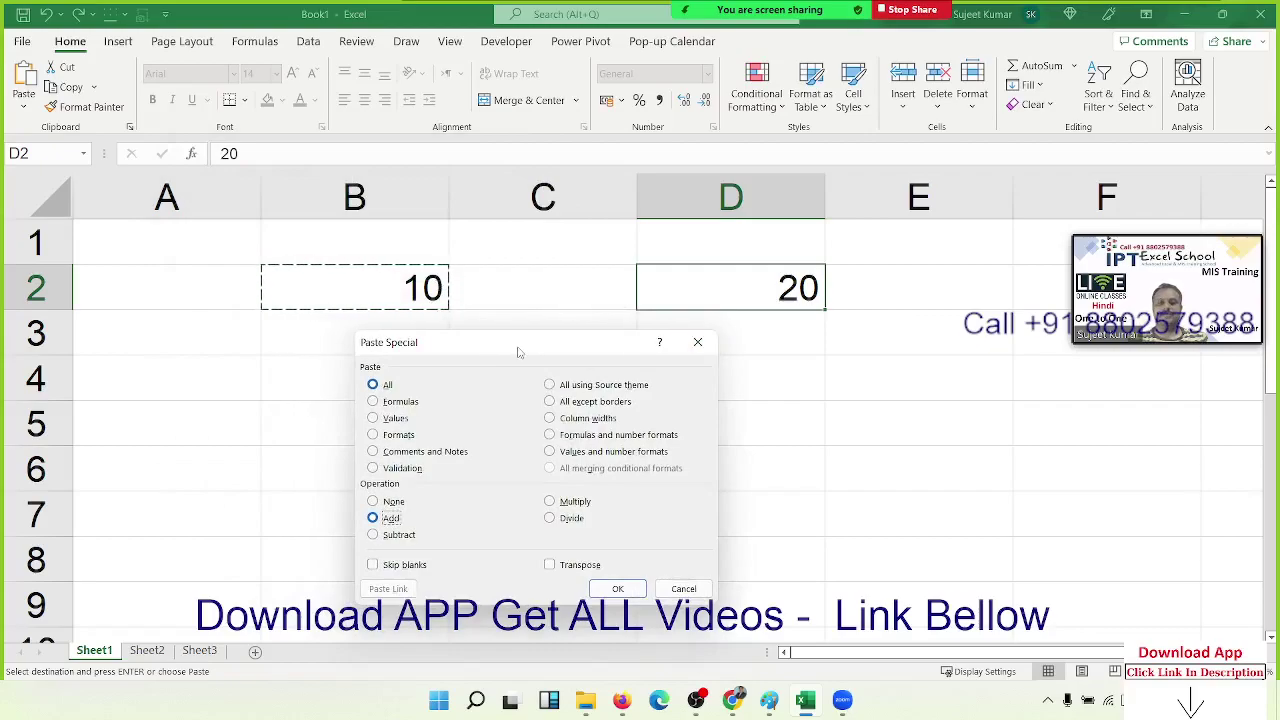
{"action": "left_click", "coordinate": [611, 587]}
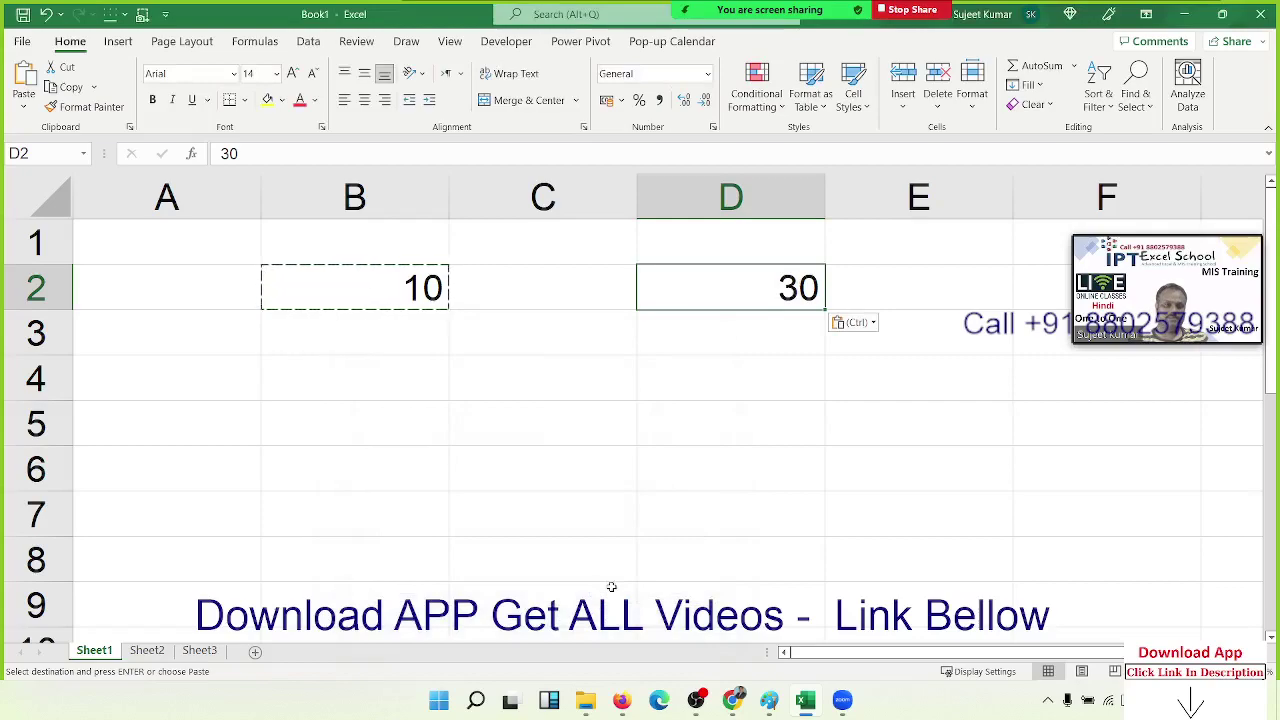
Bring up Paste Special for D2 with Multiply selected, then close it without pasting.
{"action": "right_click", "coordinate": [711, 296]}
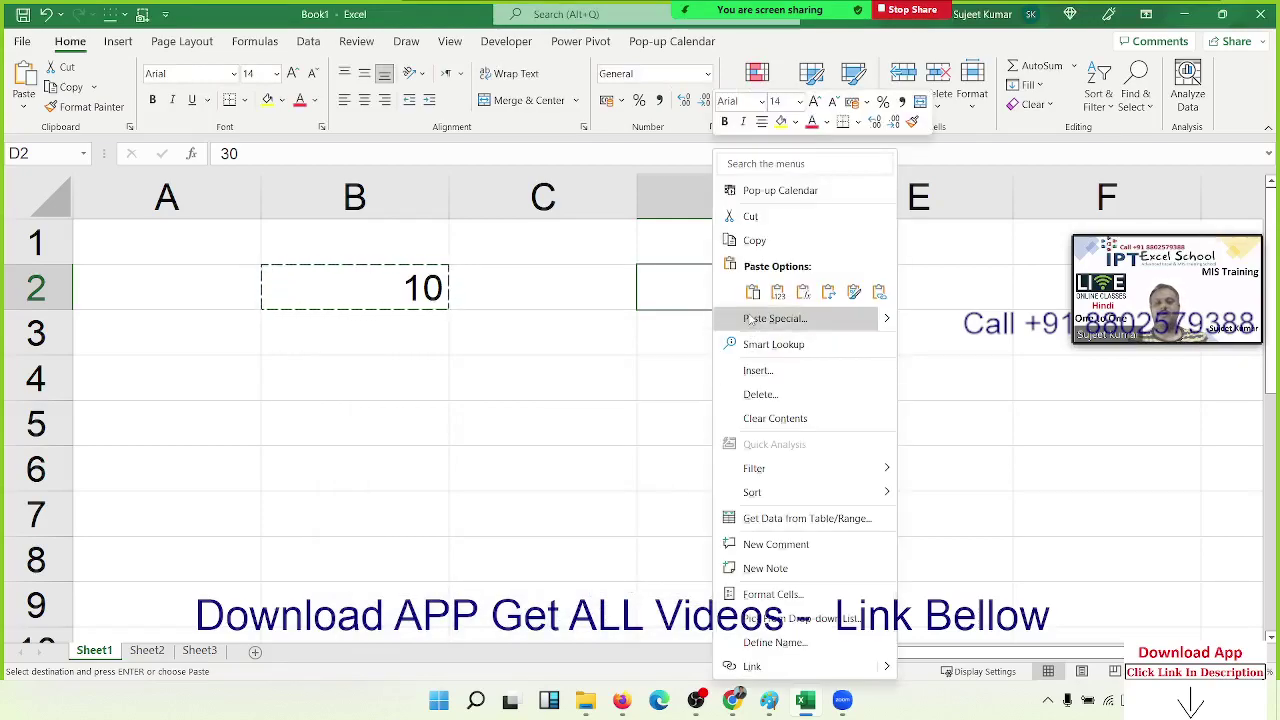
{"action": "key", "text": "Escape"}
{"action": "key", "text": "ctrl+alt+v"}
{"action": "left_click_drag", "start_coordinate": [655, 215], "coordinate": [470, 344]}
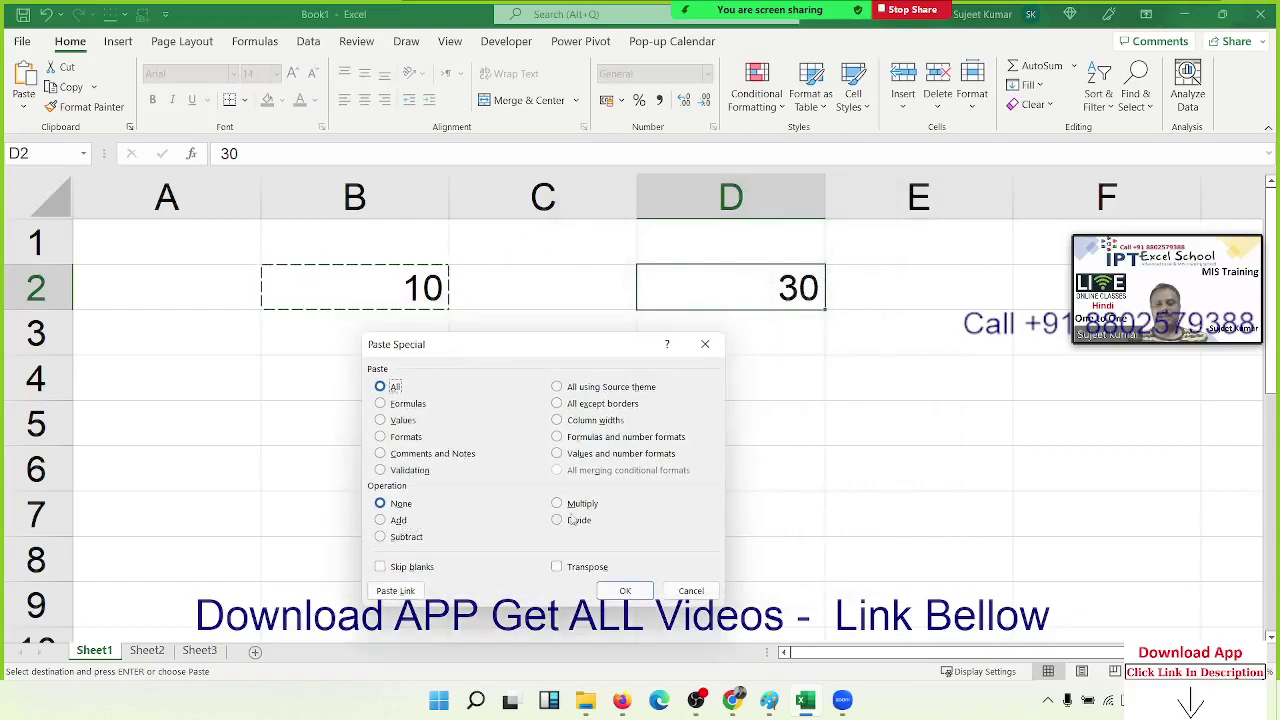
{"action": "left_click", "coordinate": [558, 503]}
{"action": "left_click", "coordinate": [705, 344]}
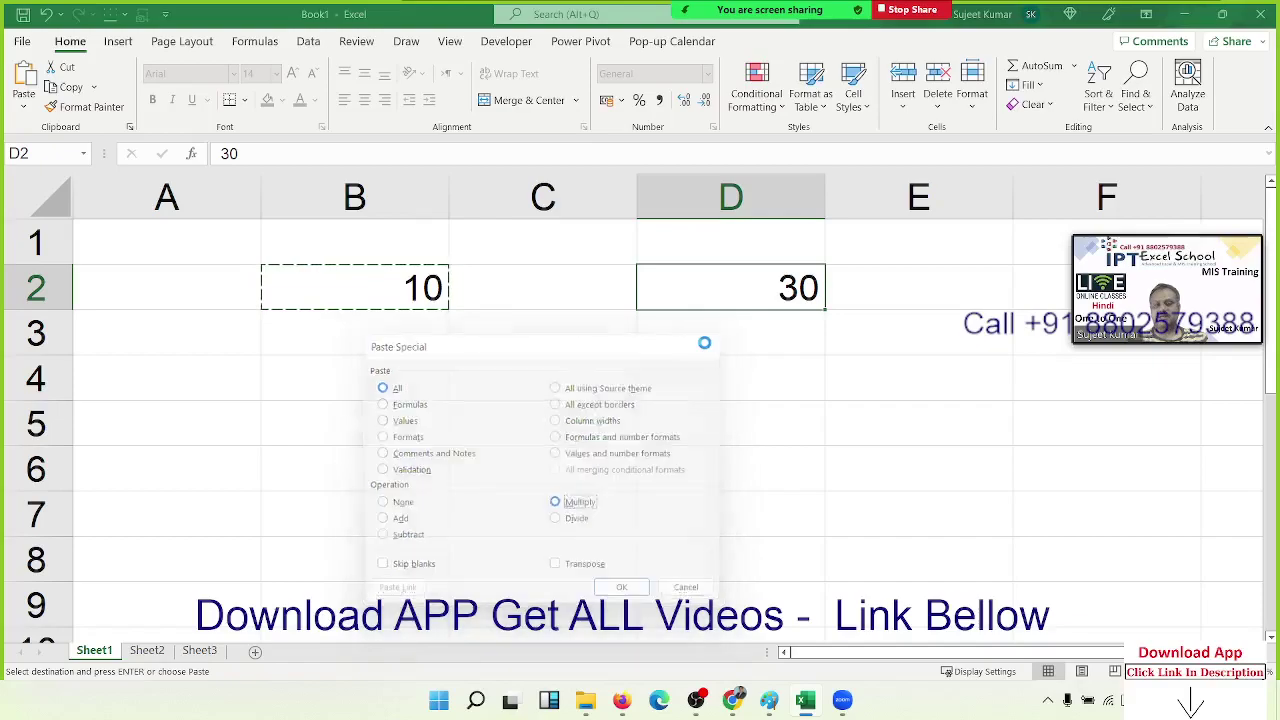
Paste Special B2's 10 into D2 with Multiply, turning 30 into 300.
{"action": "left_click", "coordinate": [480, 334]}
{"action": "left_click", "coordinate": [415, 295]}
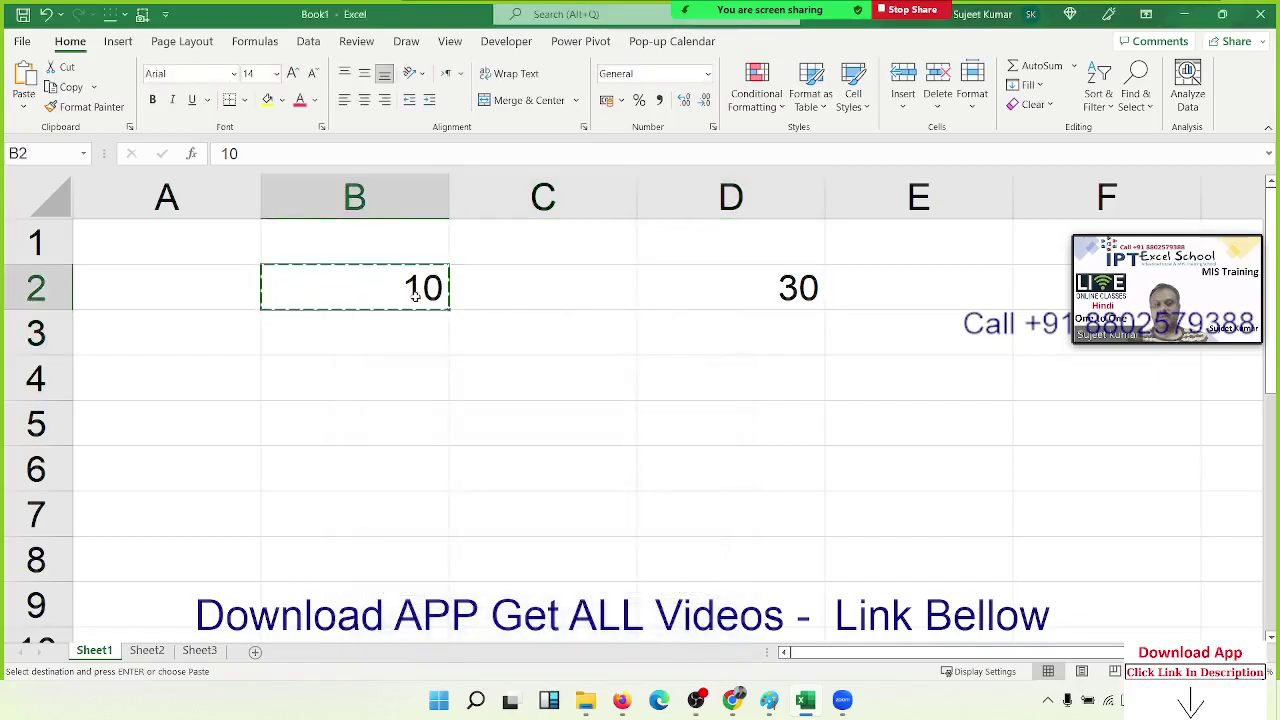
{"action": "left_click", "coordinate": [757, 292]}
{"action": "right_click", "coordinate": [757, 292]}
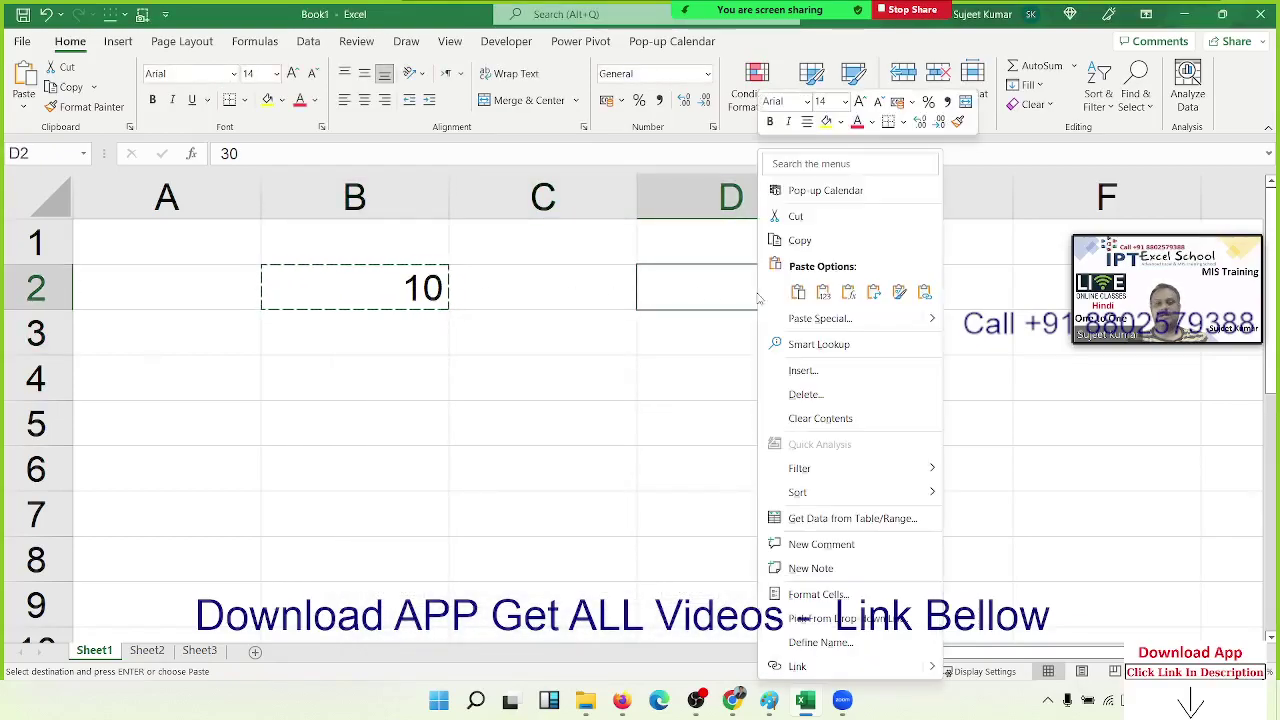
{"action": "left_click", "coordinate": [820, 318]}
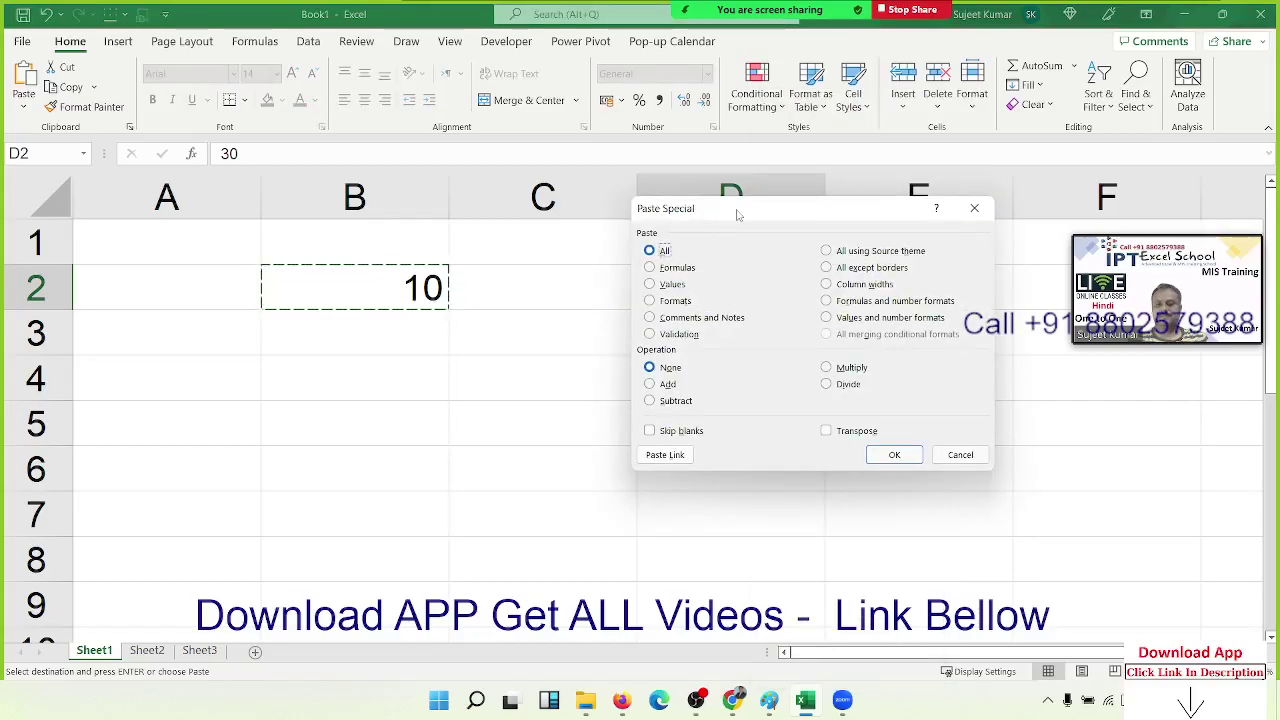
{"action": "left_click_drag", "start_coordinate": [736, 218], "coordinate": [466, 355]}
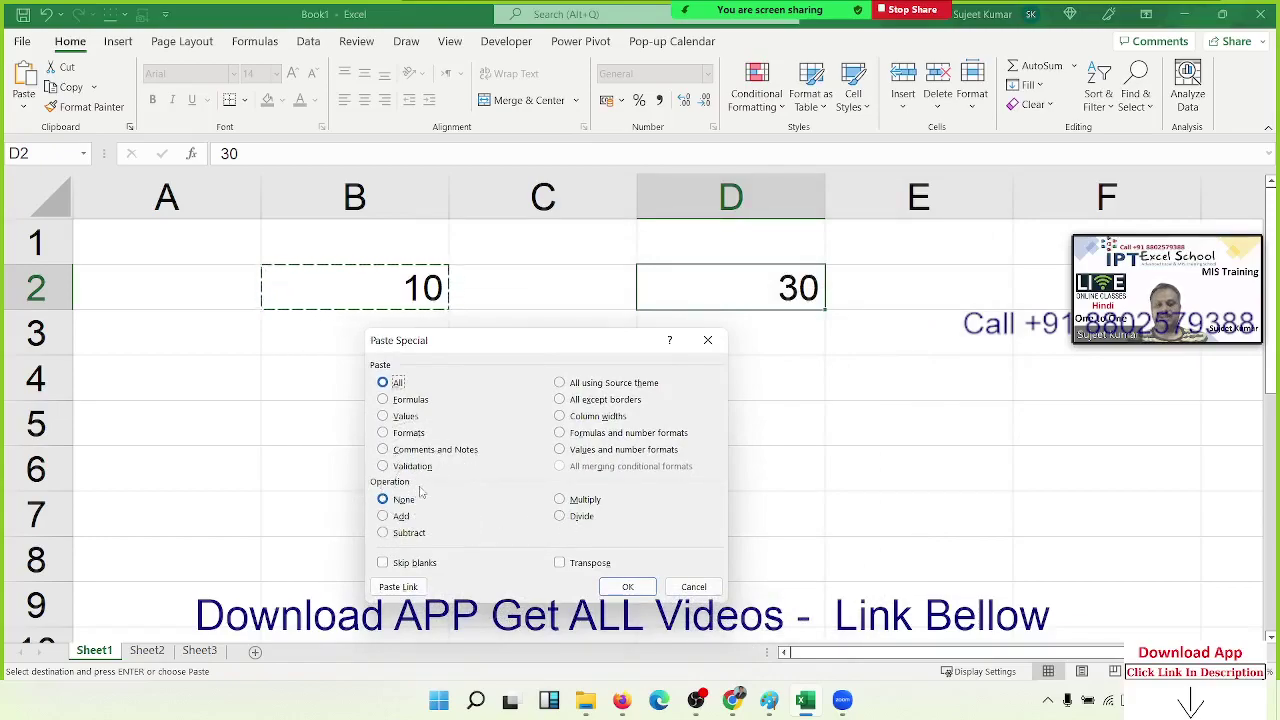
{"action": "left_click", "coordinate": [597, 501]}
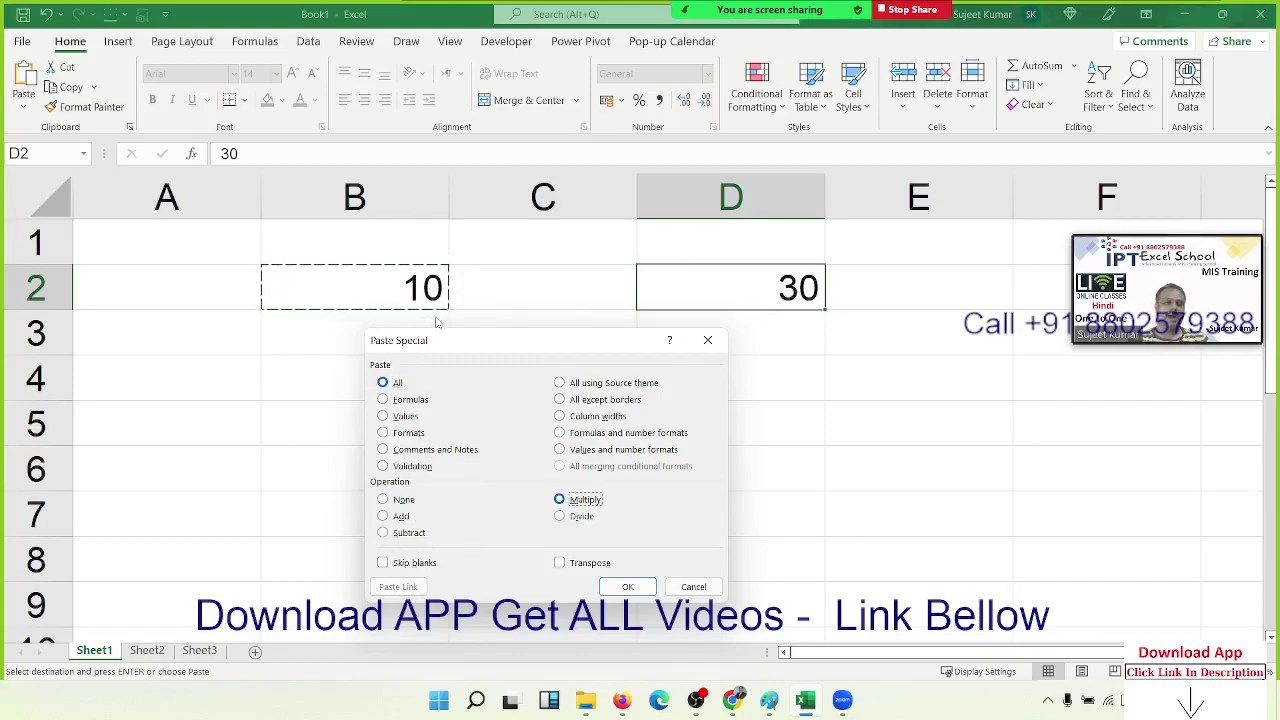
{"action": "left_click", "coordinate": [614, 588]}
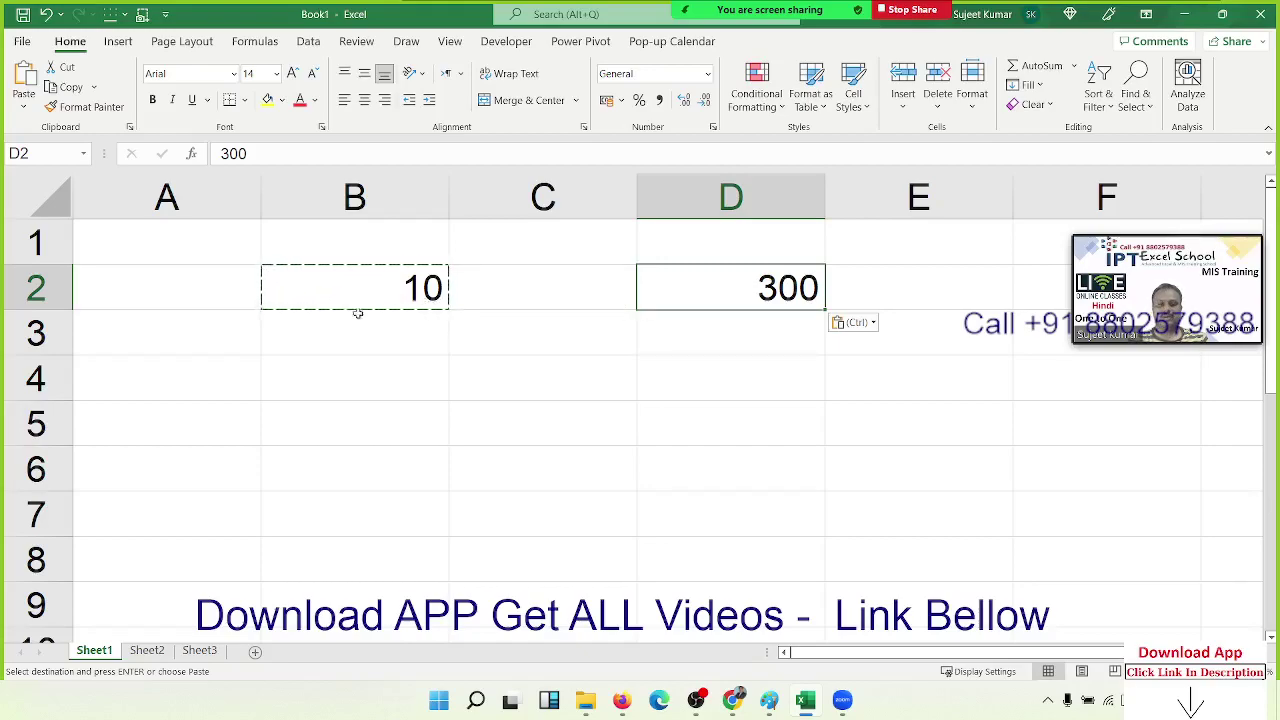
Undo the multiply so D2 reads 30, and bring up Paste Special with Multiply for D2.
{"action": "key", "text": "ctrl+z"}
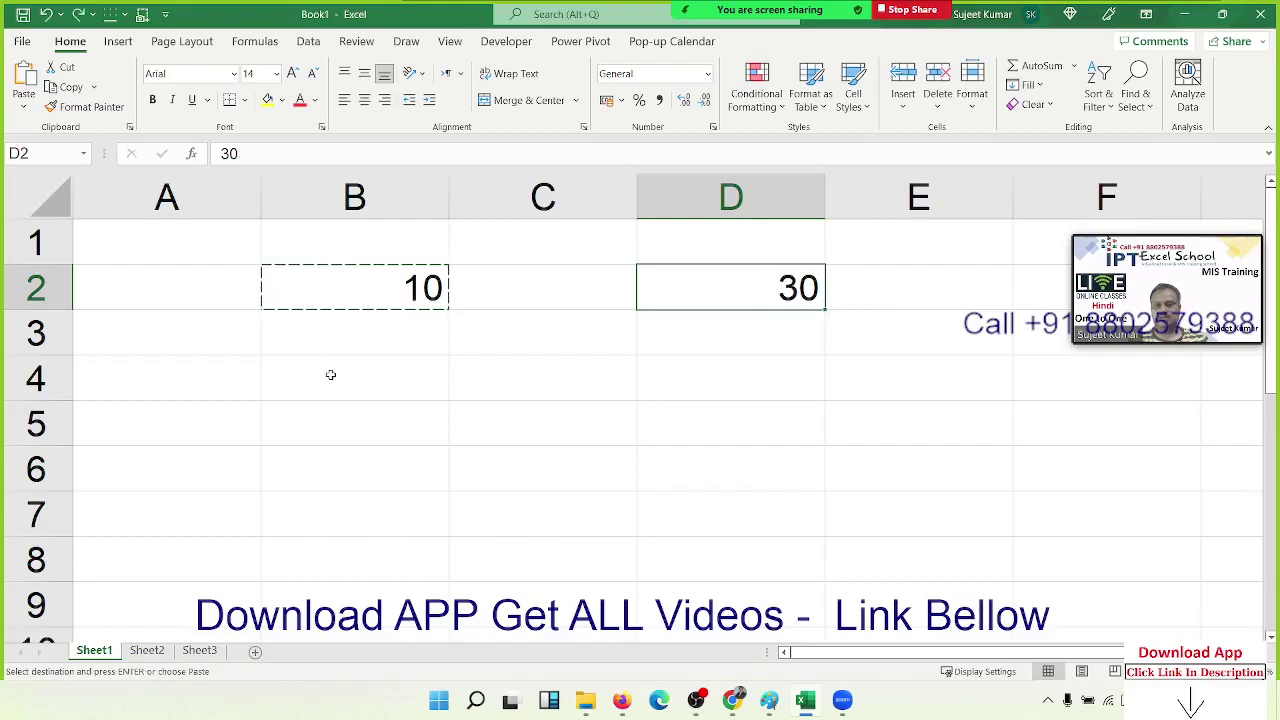
{"action": "left_click", "coordinate": [463, 429]}
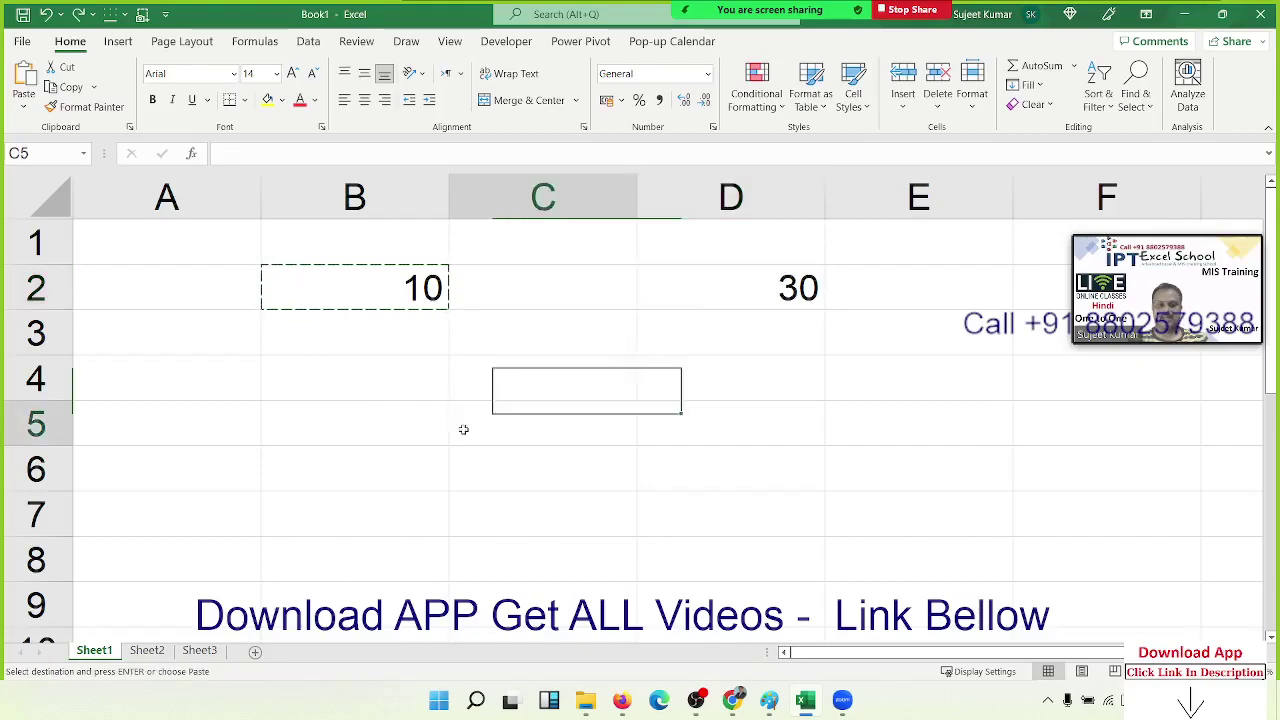
{"action": "left_click", "coordinate": [754, 288]}
{"action": "right_click", "coordinate": [754, 288]}
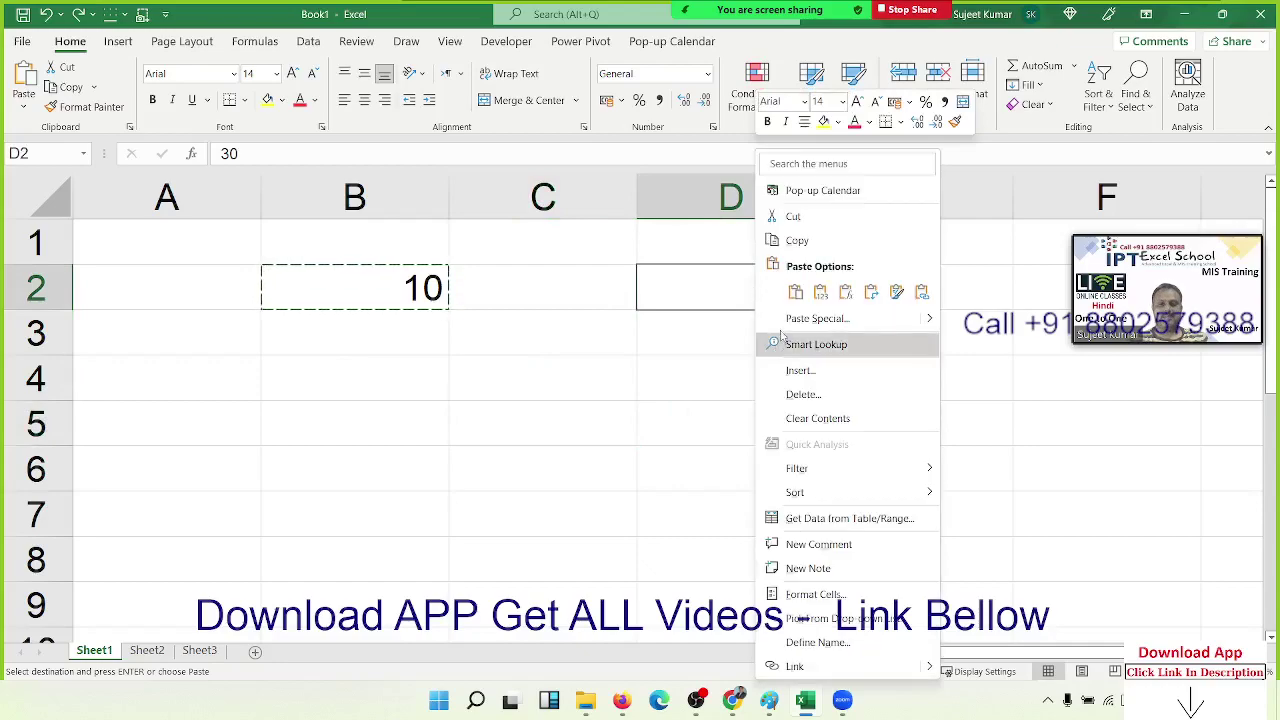
{"action": "left_click", "coordinate": [789, 320]}
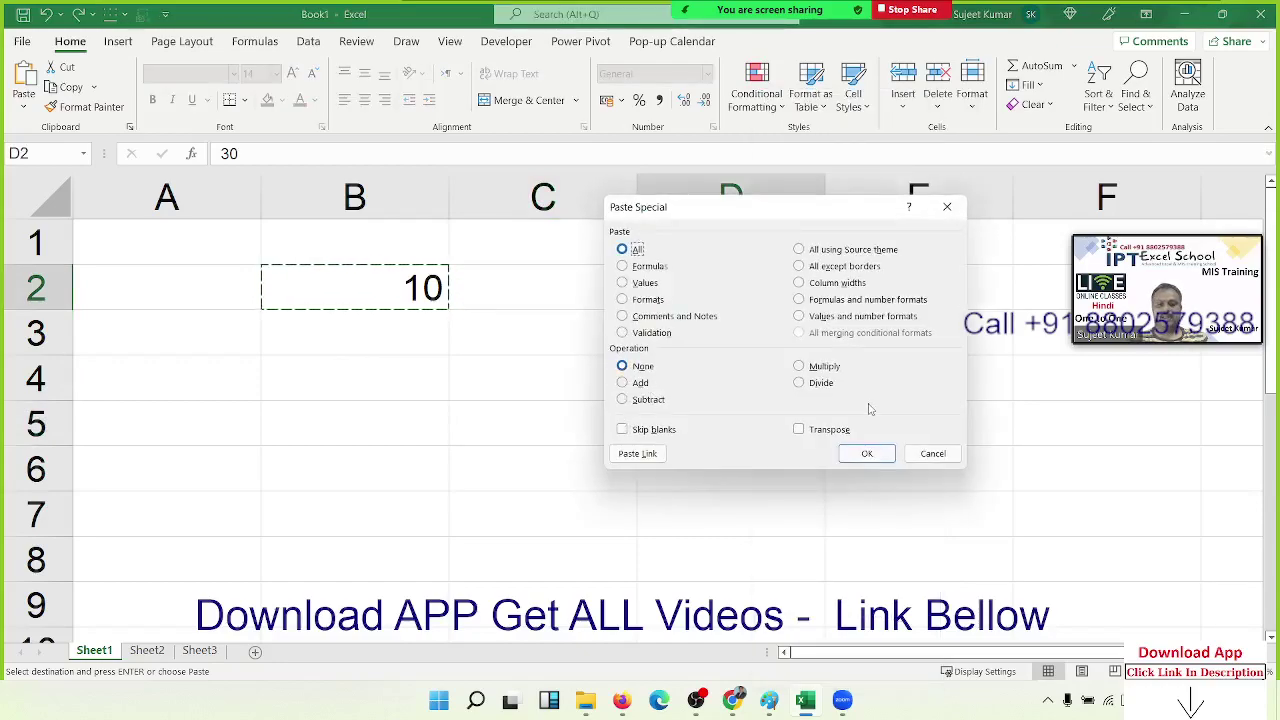
{"action": "left_click", "coordinate": [825, 368]}
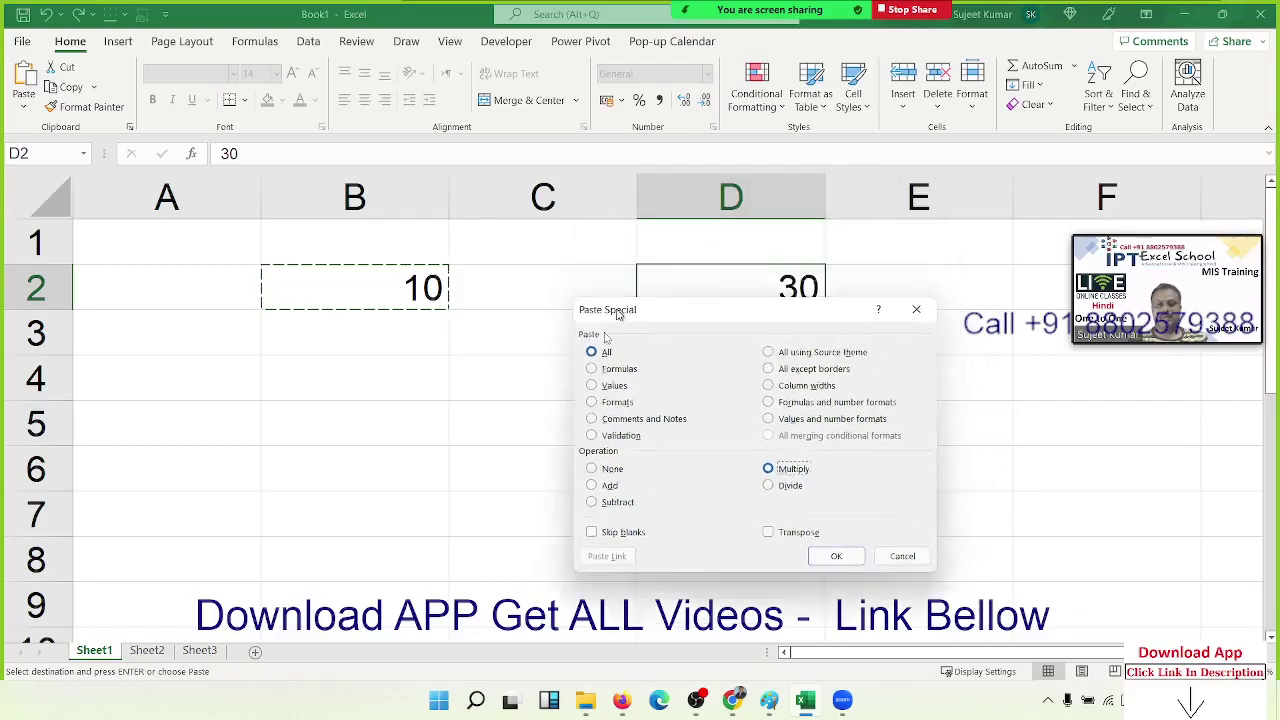
{"action": "left_click_drag", "start_coordinate": [650, 207], "coordinate": [405, 368]}
Apply the Multiply paste to D2 again, turning 30 into 300.
{"action": "left_click", "coordinate": [388, 294]}
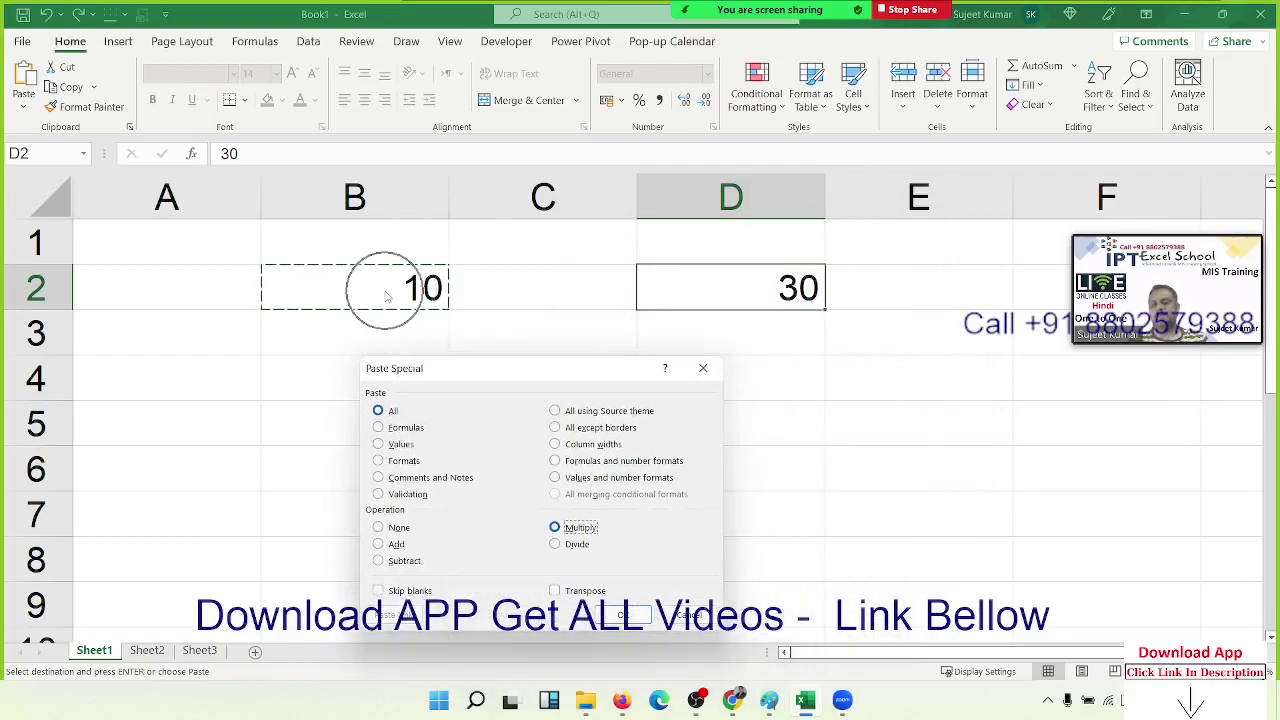
{"action": "left_click", "coordinate": [709, 301]}
{"action": "left_click", "coordinate": [357, 278]}
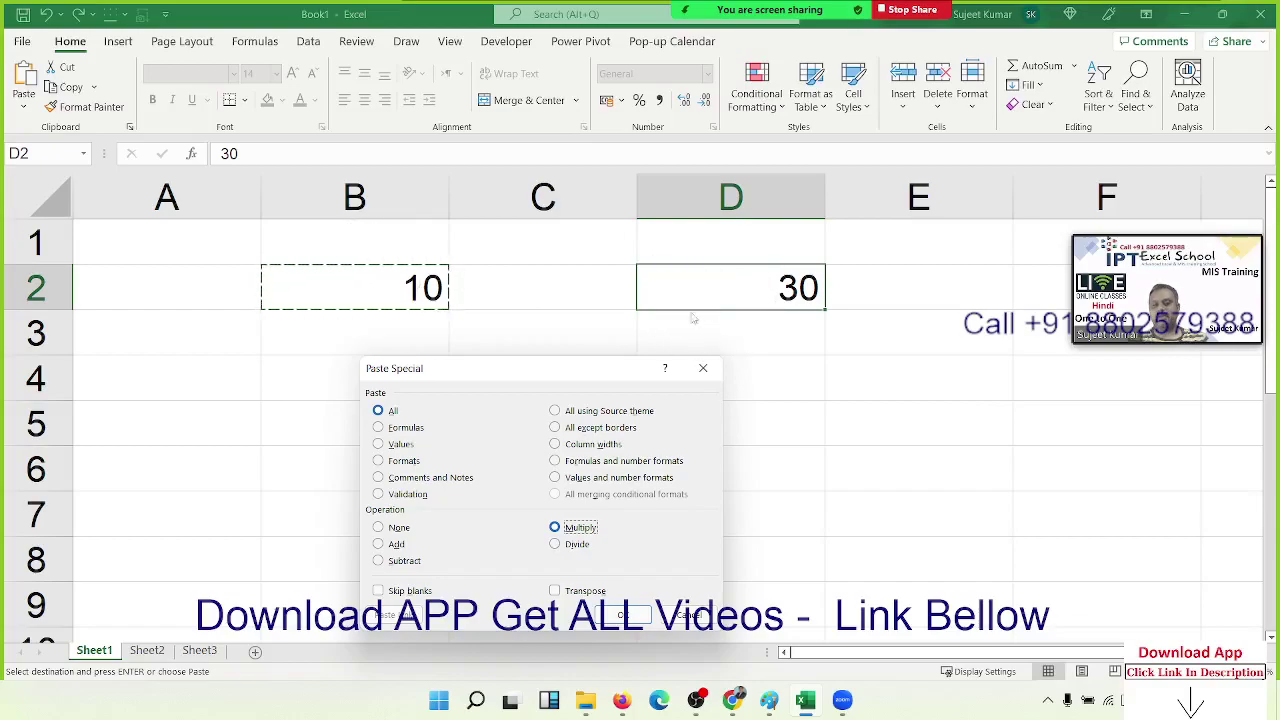
{"action": "left_click", "coordinate": [755, 300]}
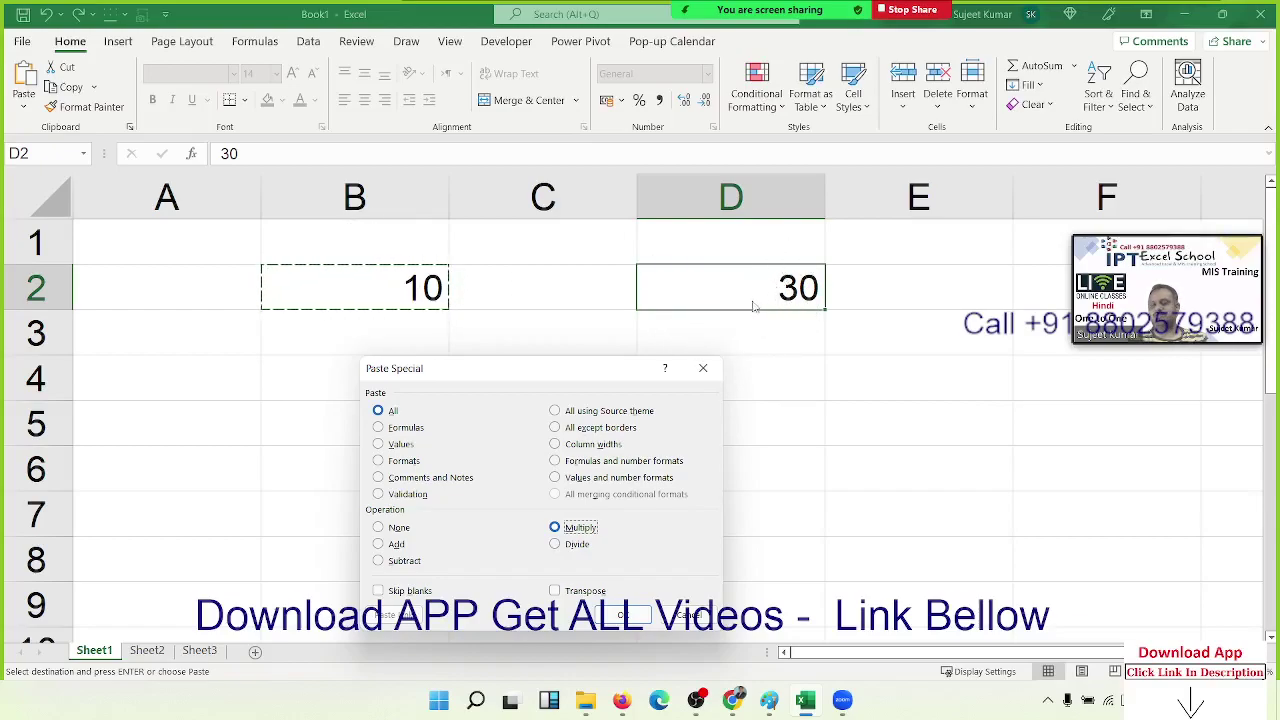
{"action": "left_click", "coordinate": [554, 527]}
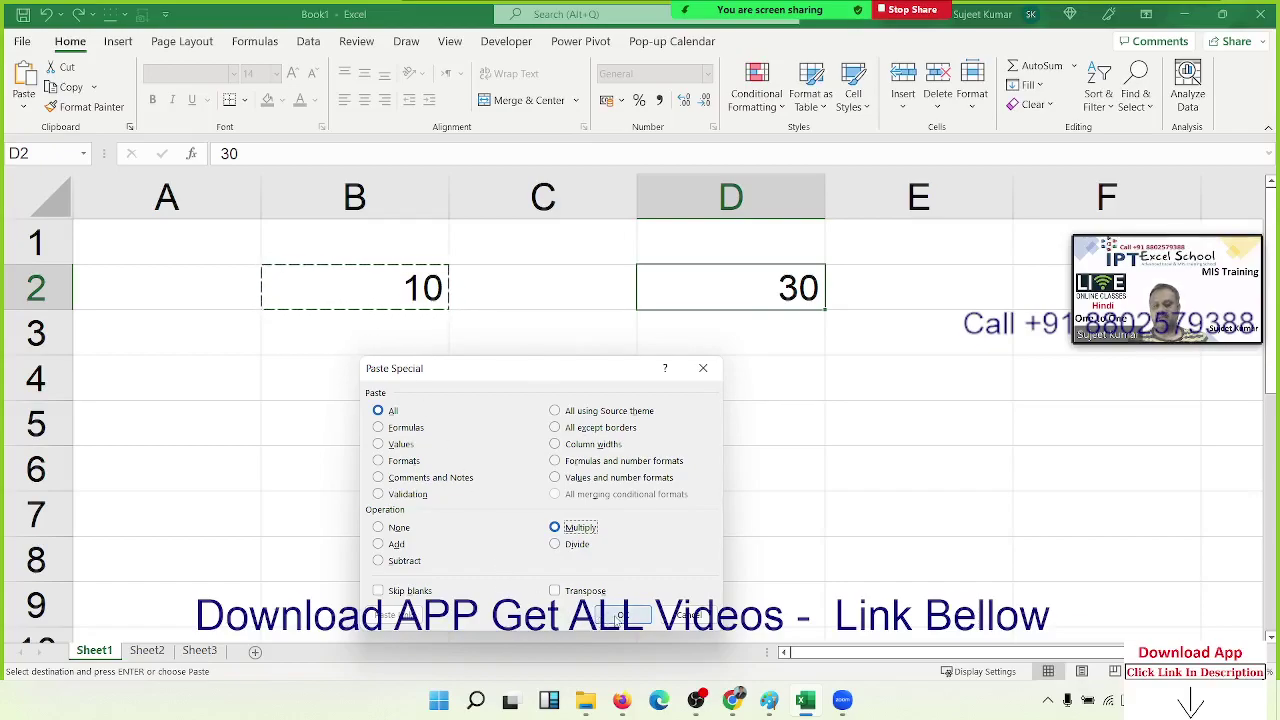
{"action": "left_click", "coordinate": [614, 616]}
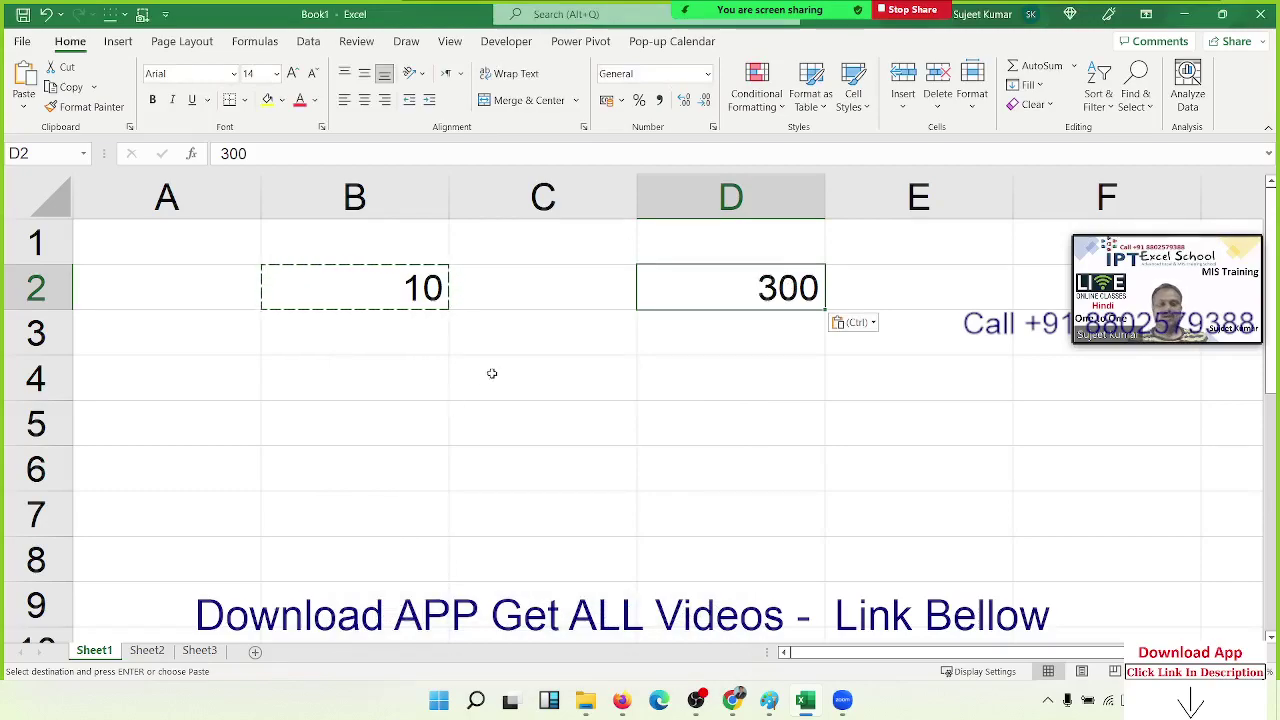
Paste Special B2's 10 into D2 with Operation None, replacing the 300.
{"action": "right_click", "coordinate": [720, 290]}
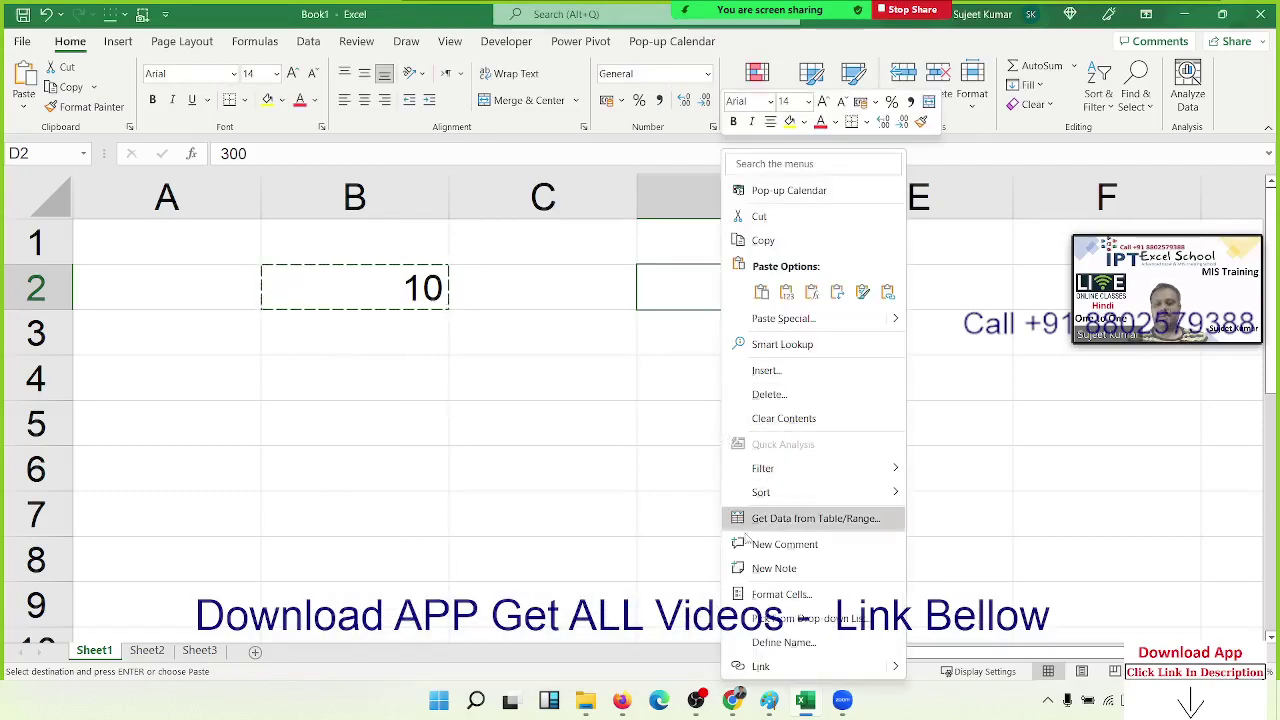
{"action": "left_click", "coordinate": [742, 318]}
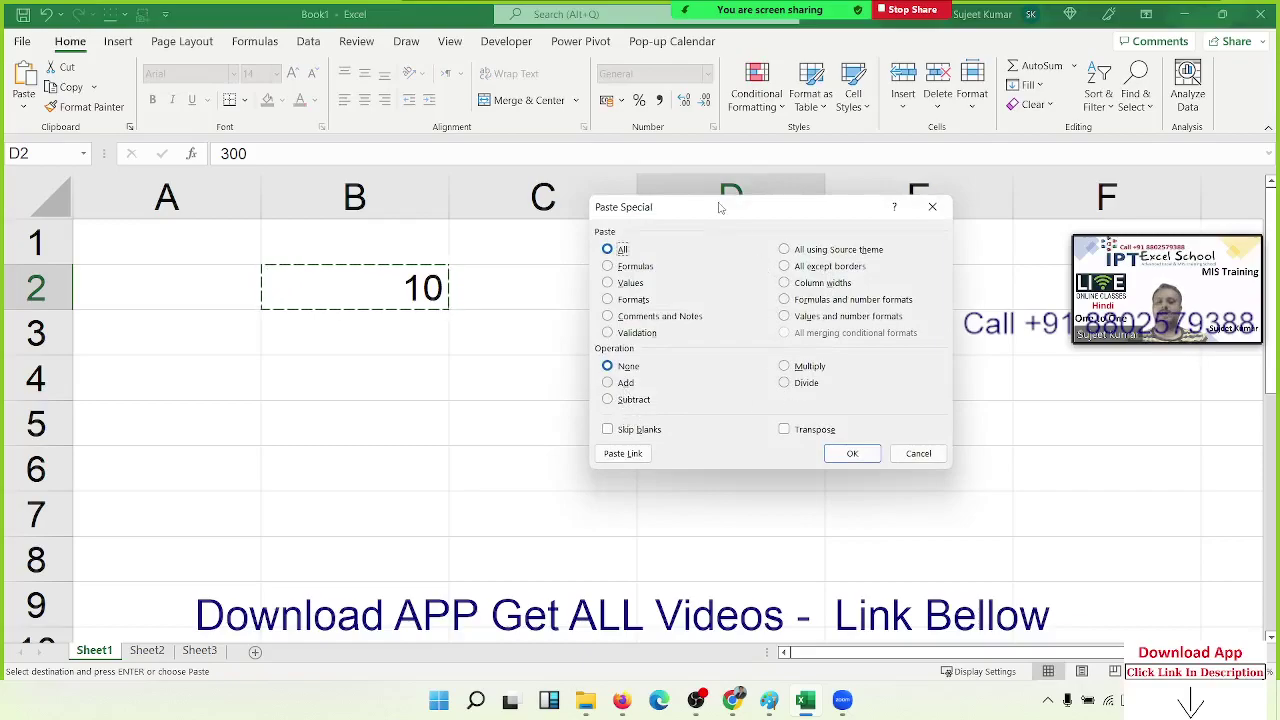
{"action": "left_click_drag", "start_coordinate": [718, 207], "coordinate": [541, 327]}
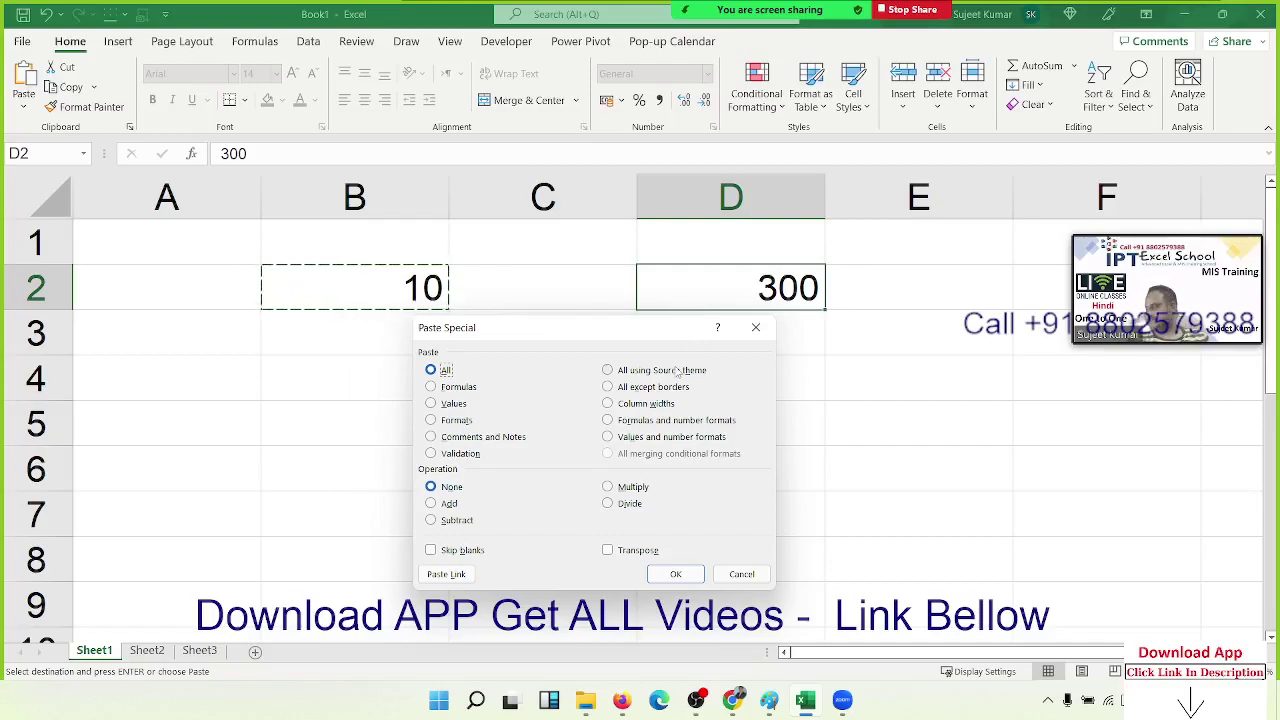
{"action": "left_click", "coordinate": [676, 575]}
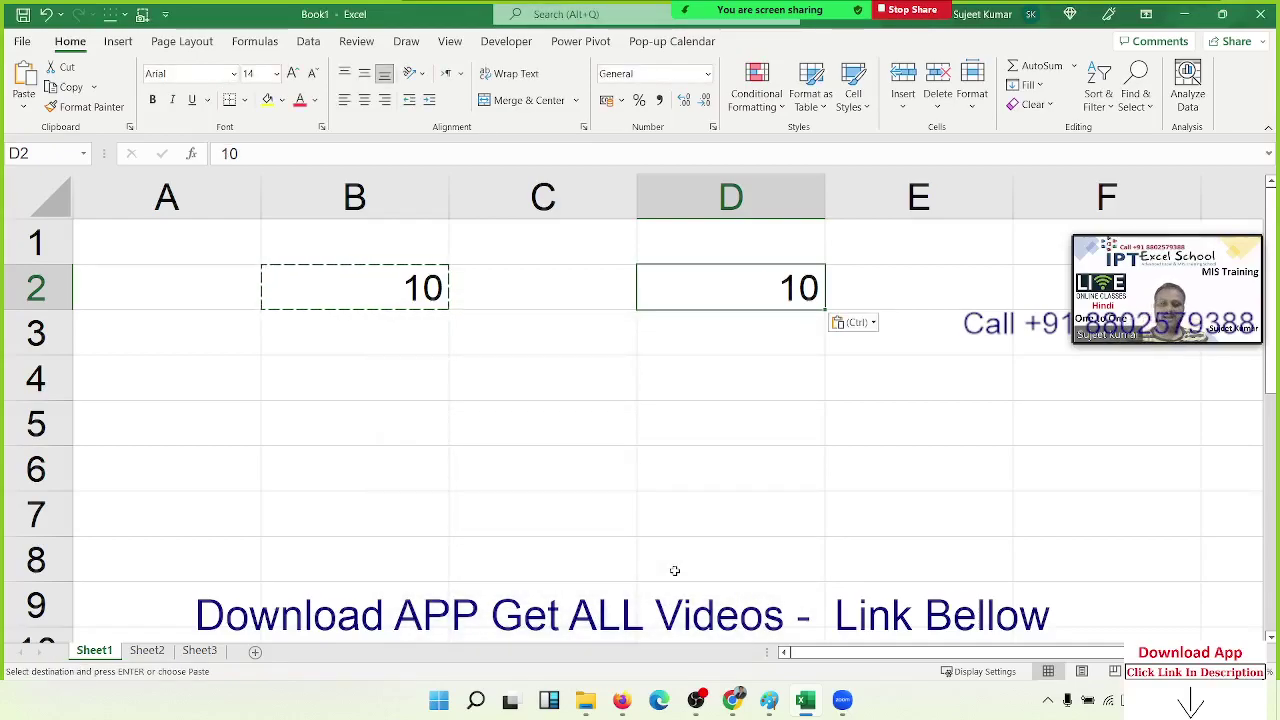
Clear A1:D3 and enter 20% in A1.
{"action": "left_click", "coordinate": [285, 498]}
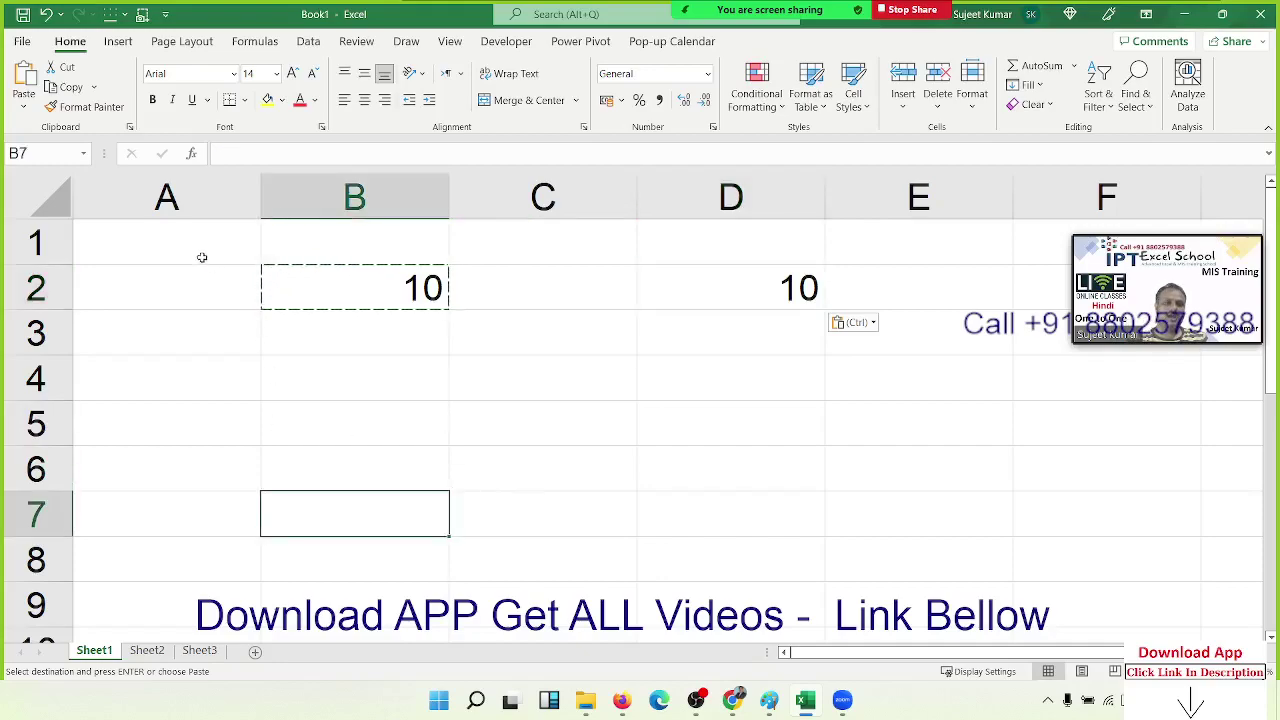
{"action": "left_click_drag", "start_coordinate": [201, 257], "coordinate": [759, 351]}
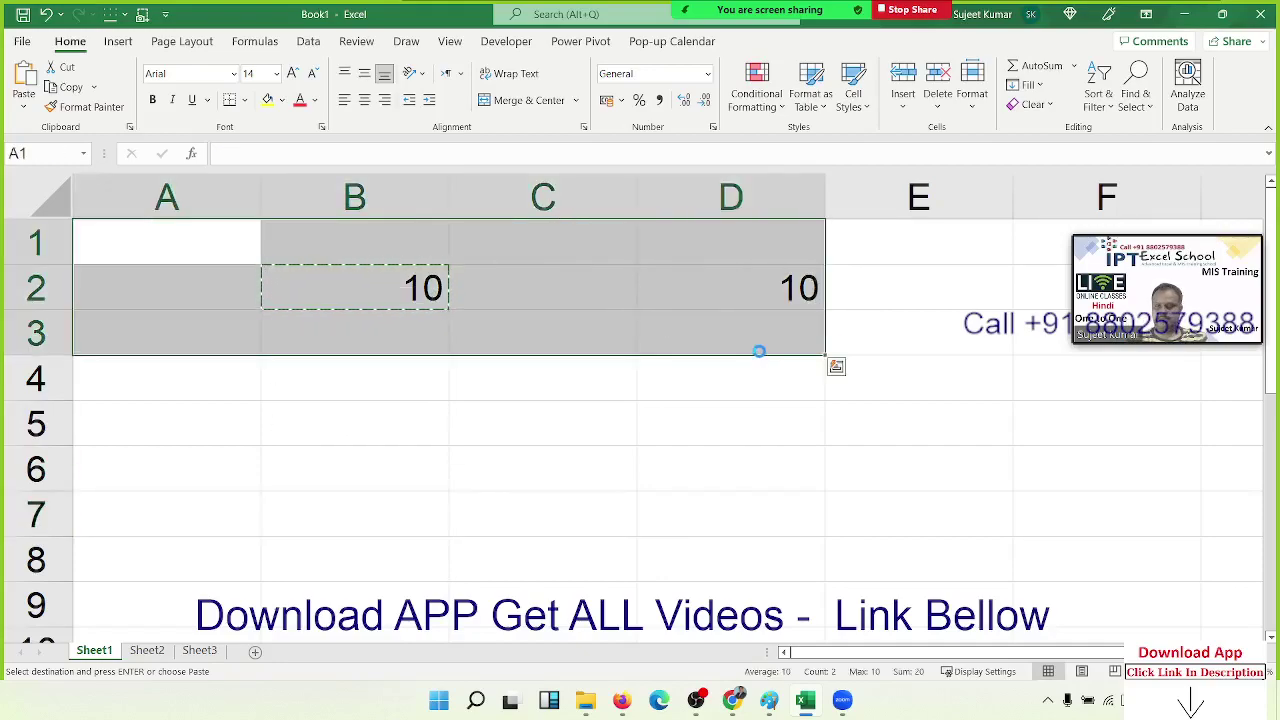
{"action": "key", "text": "Delete"}
{"action": "key", "text": "Down"}
{"action": "key", "text": "Down"}
{"action": "key", "text": "Up"}
{"action": "key", "text": "Up"}
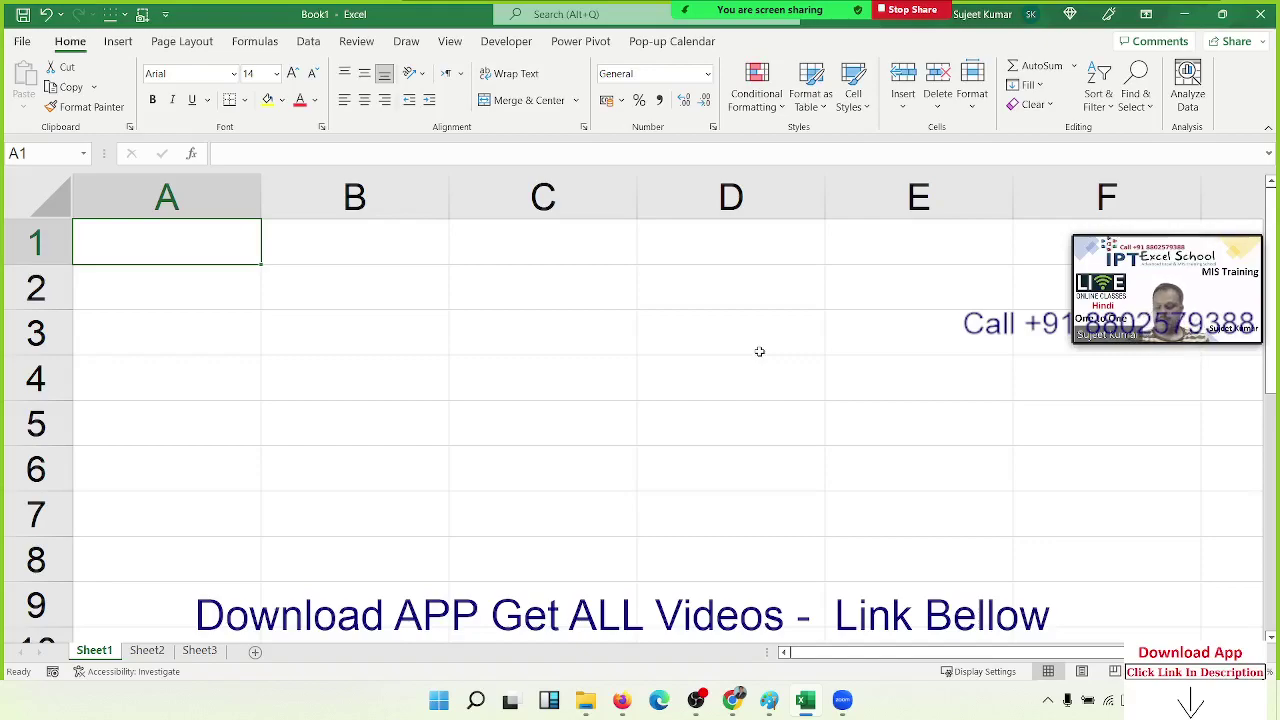
{"action": "type", "text": "20"}
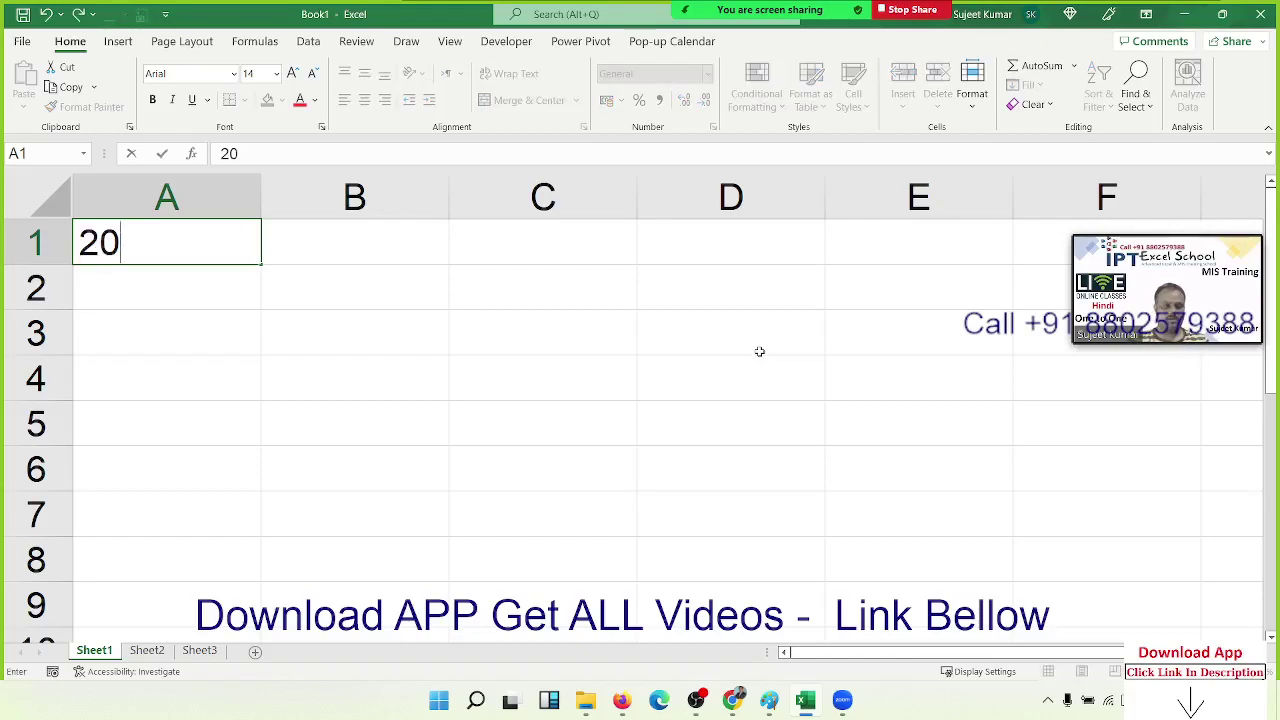
{"action": "type", "text": "%"}
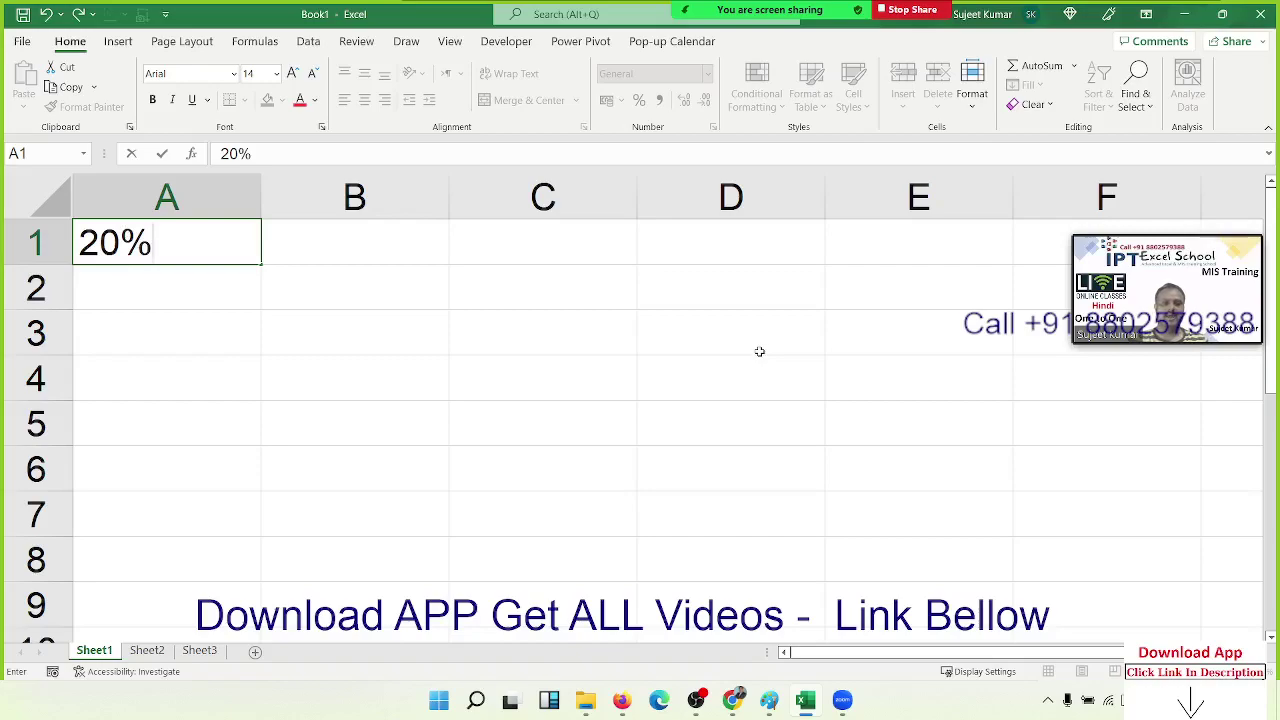
{"action": "key", "text": "Return"}
{"action": "key", "text": "Up"}
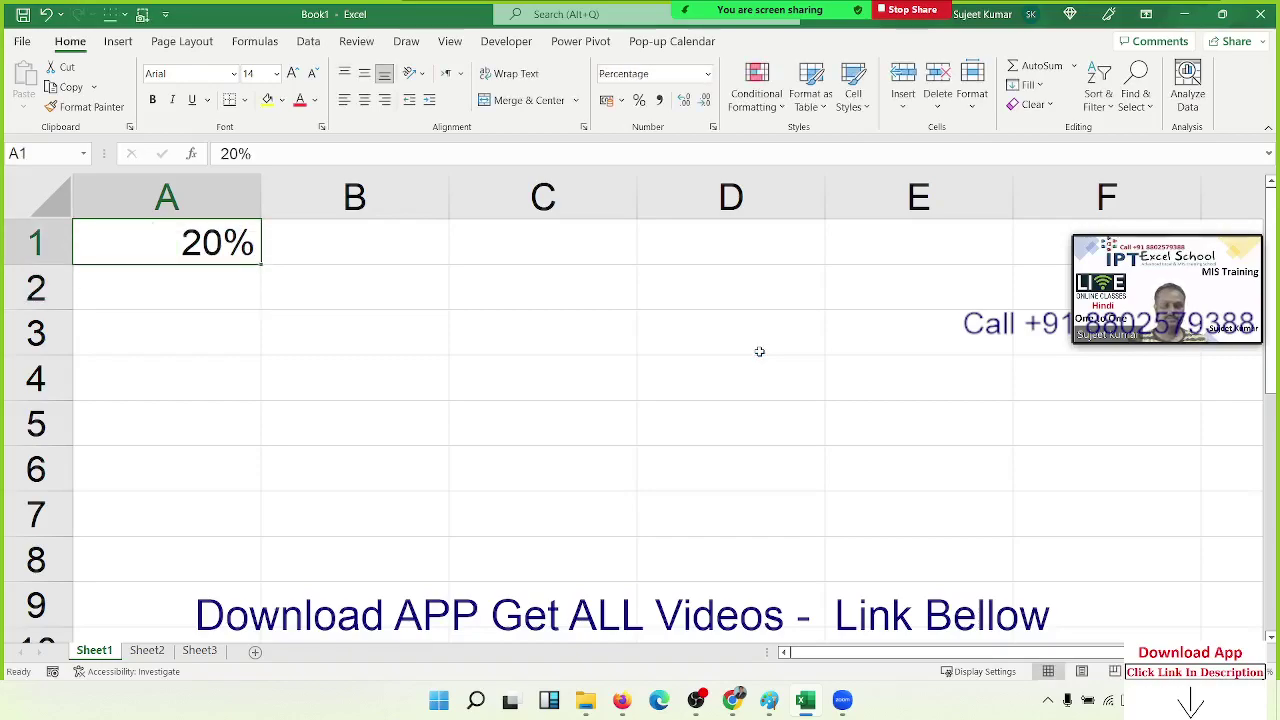
Enter 20 in B1 with Percent Style (showing 2000%) and type the note 1=100% in B2.
{"action": "key", "text": "Right"}
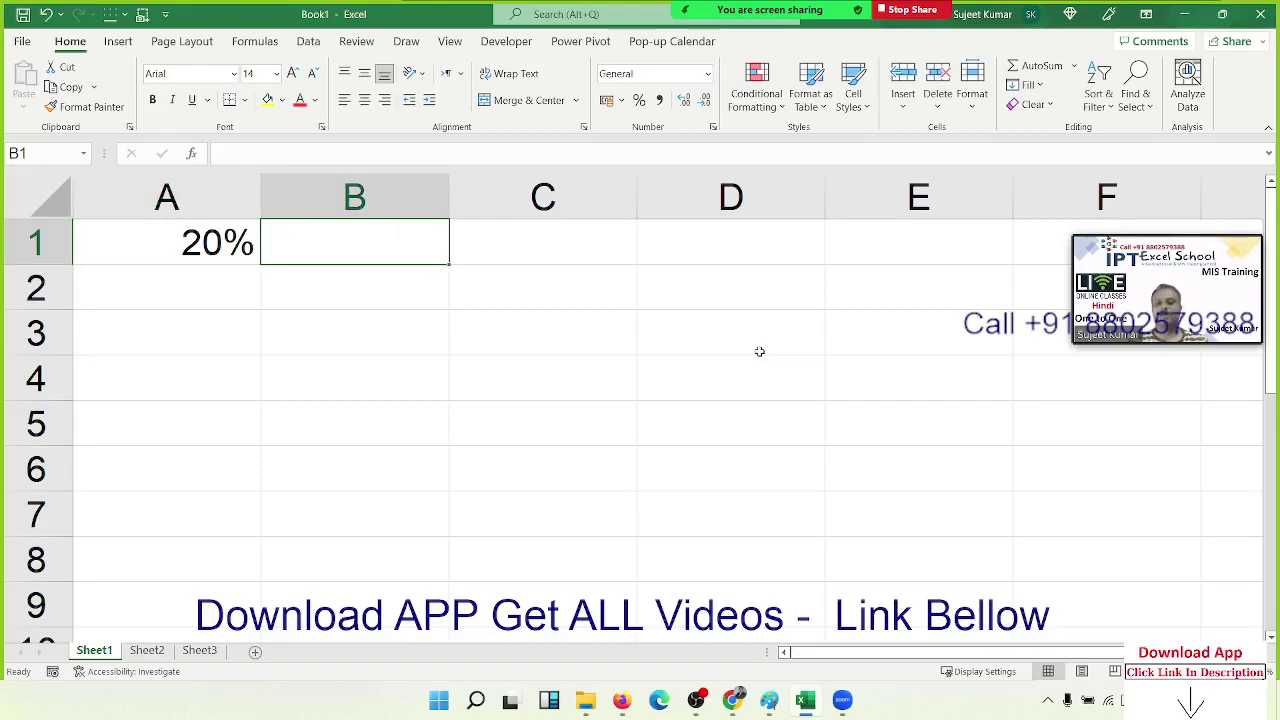
{"action": "type", "text": "20"}
{"action": "key", "text": "Return"}
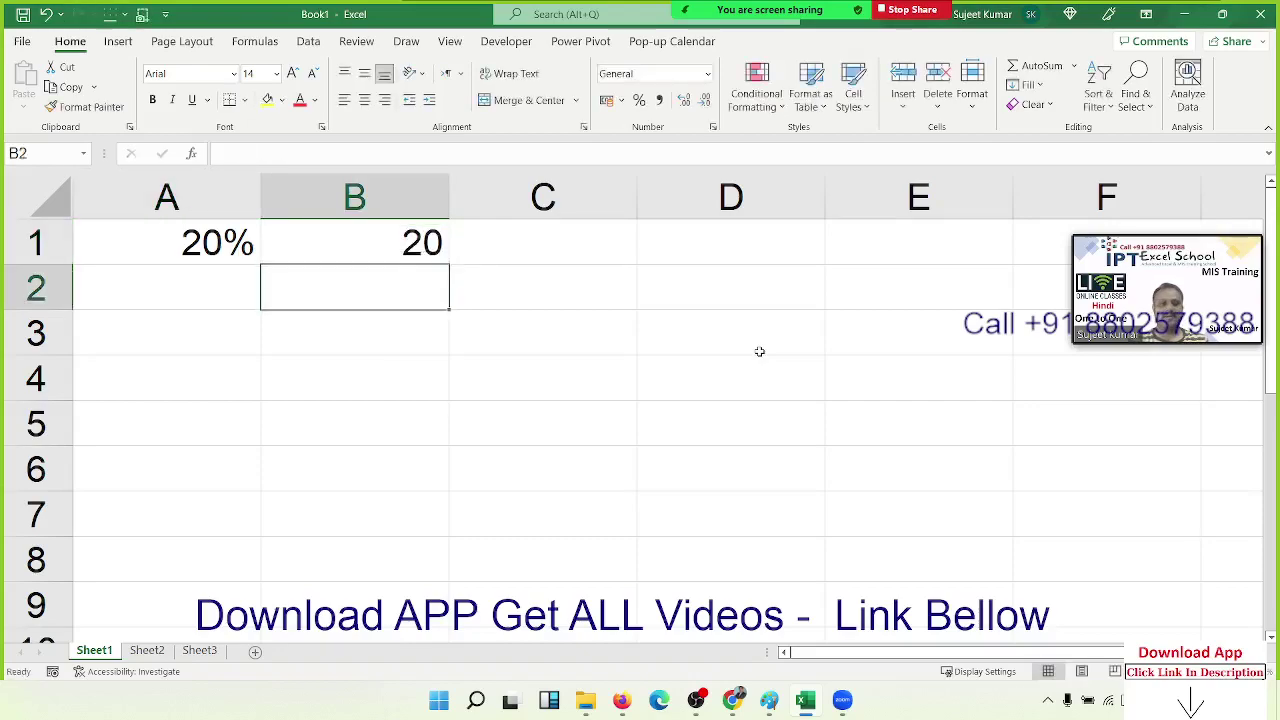
{"action": "key", "text": "Return"}
{"action": "key", "text": "Up"}
{"action": "key", "text": "Up"}
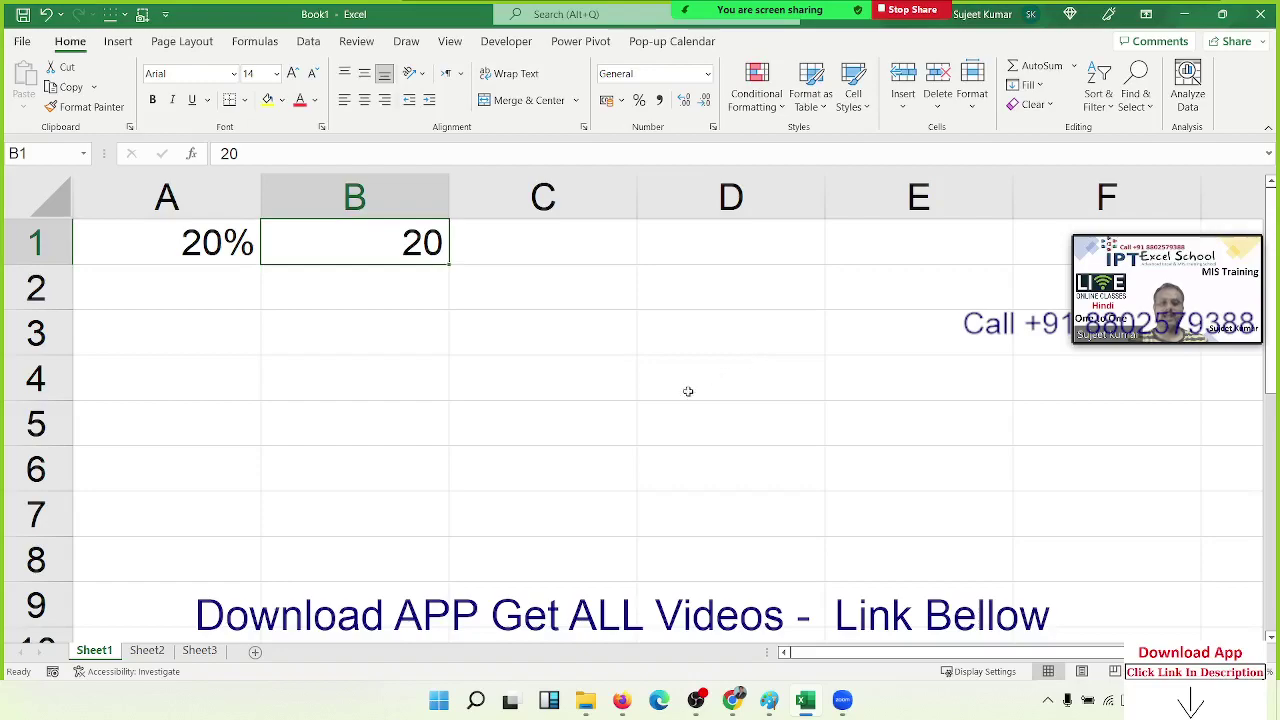
{"action": "left_click", "coordinate": [640, 102]}
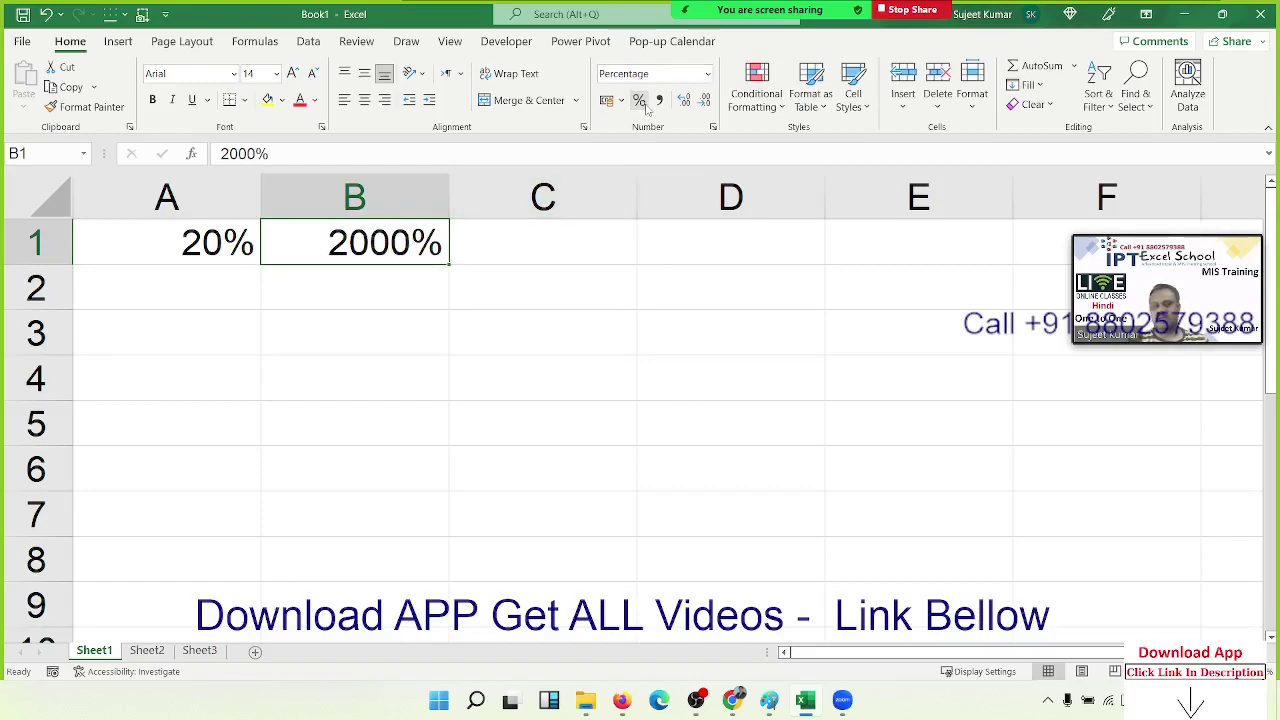
{"action": "key", "text": "Down"}
{"action": "type", "text": "1="}
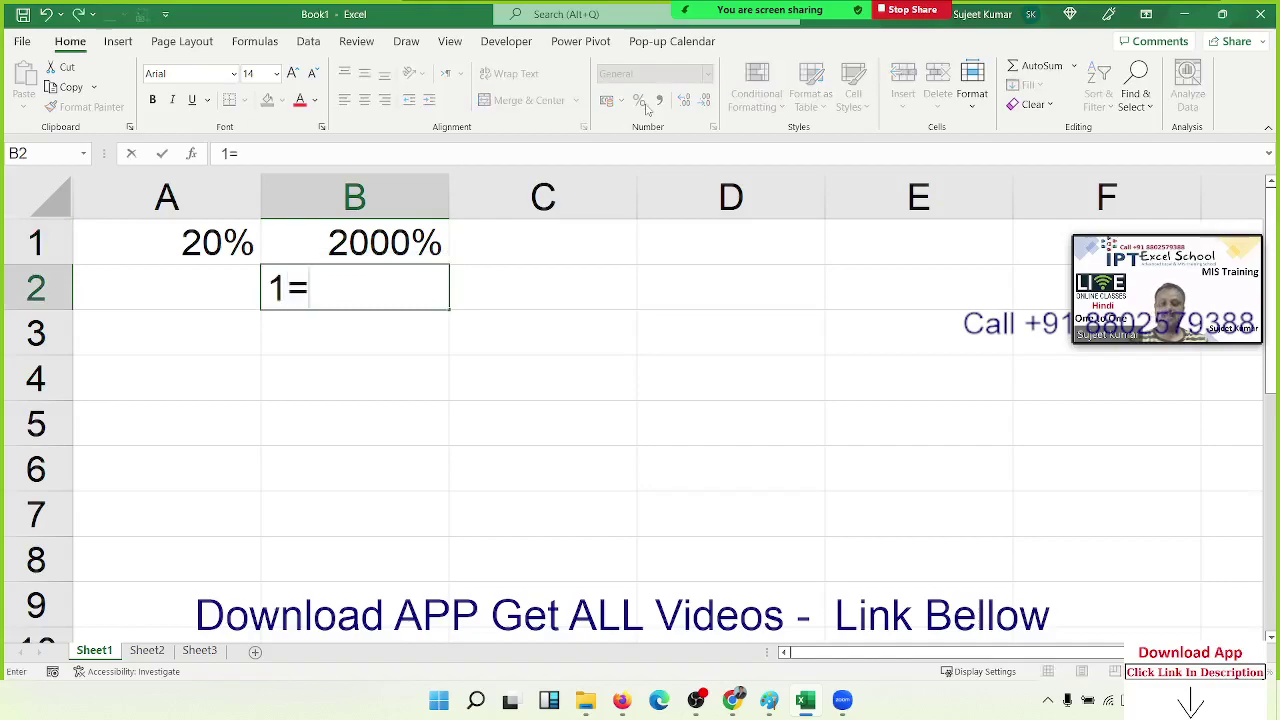
{"action": "type", "text": "100"}
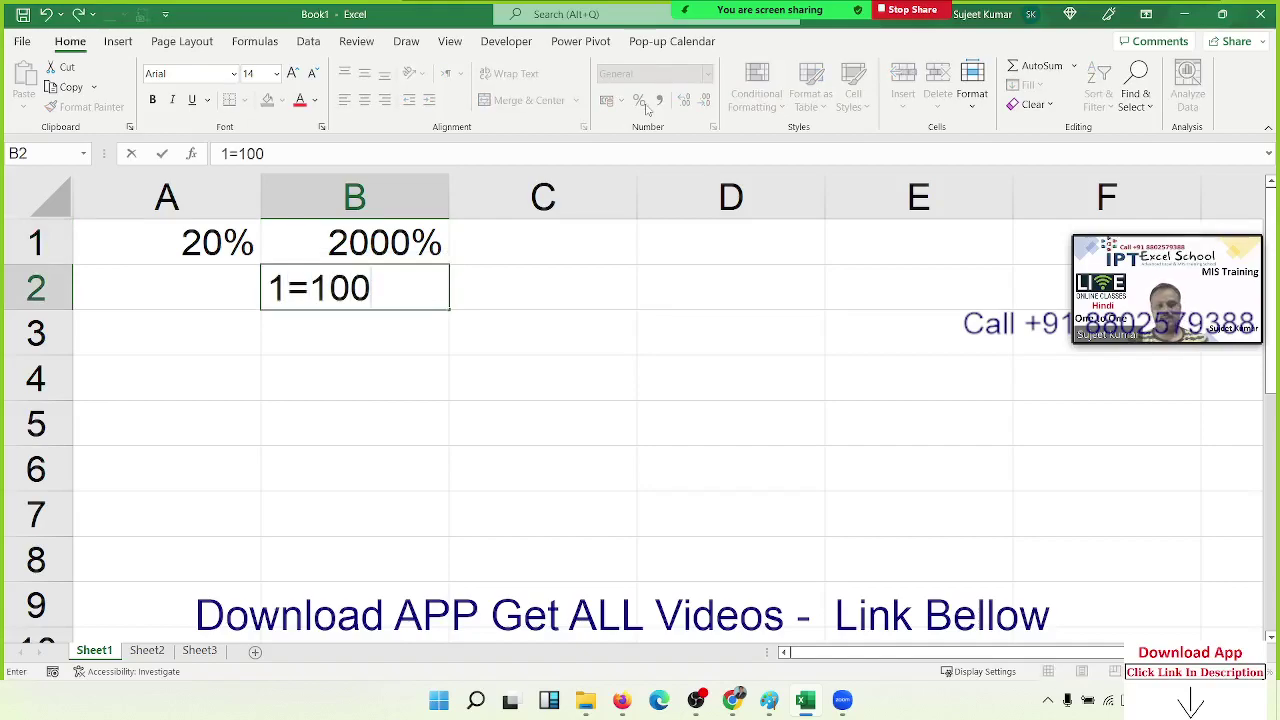
{"action": "type", "text": "%"}
Commit the 1=100% note in B2 and enter 0.20 in C1 formatted as 20%.
{"action": "key", "text": "Return"}
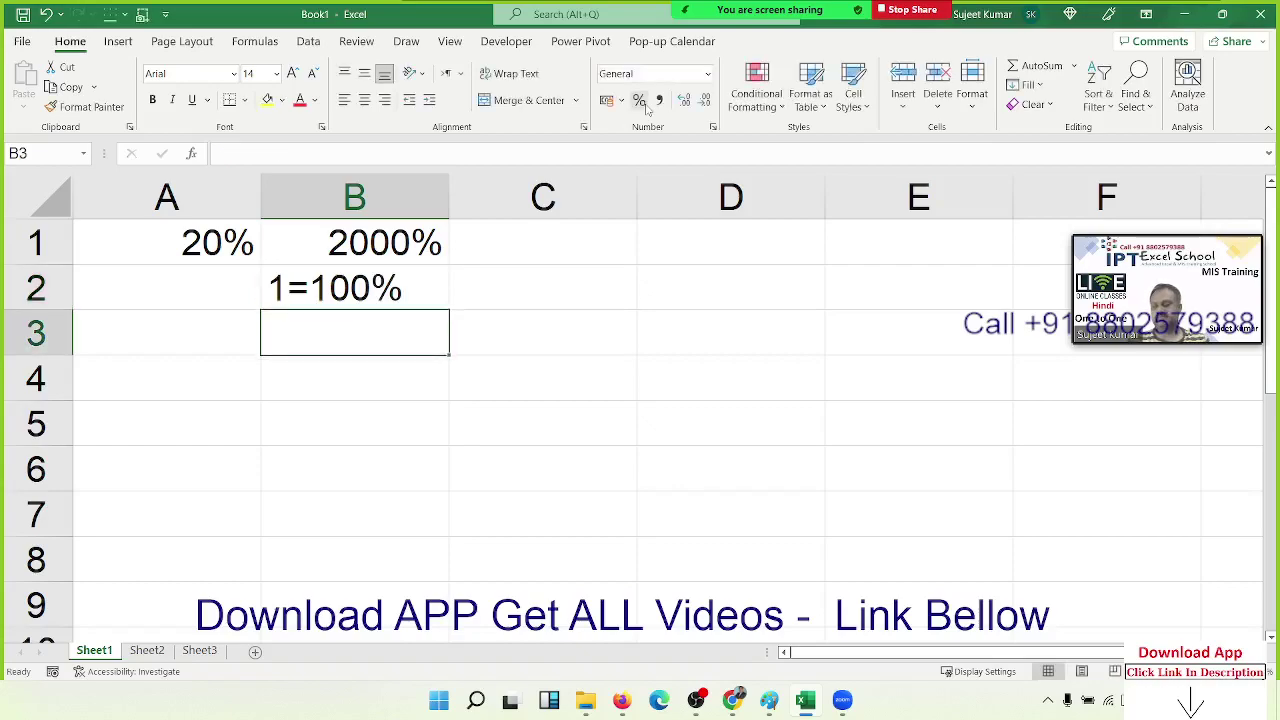
{"action": "key", "text": "Up"}
{"action": "key", "text": "Up"}
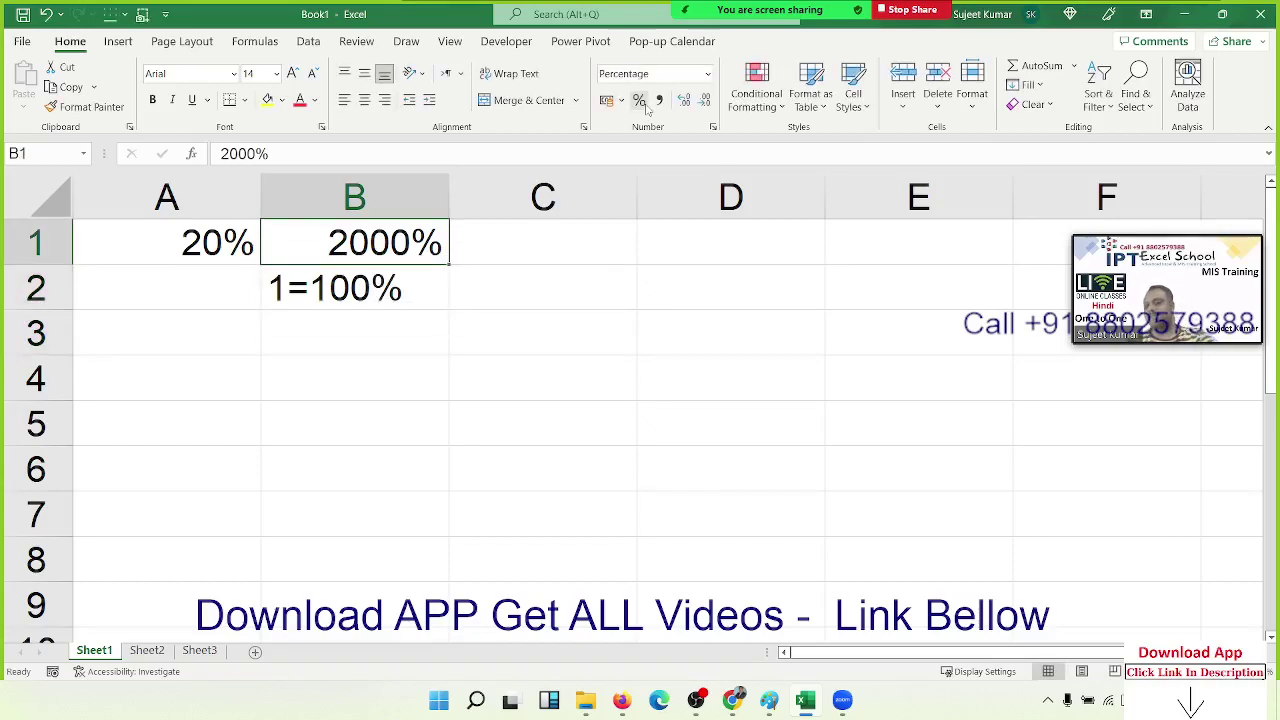
{"action": "key", "text": "Right"}
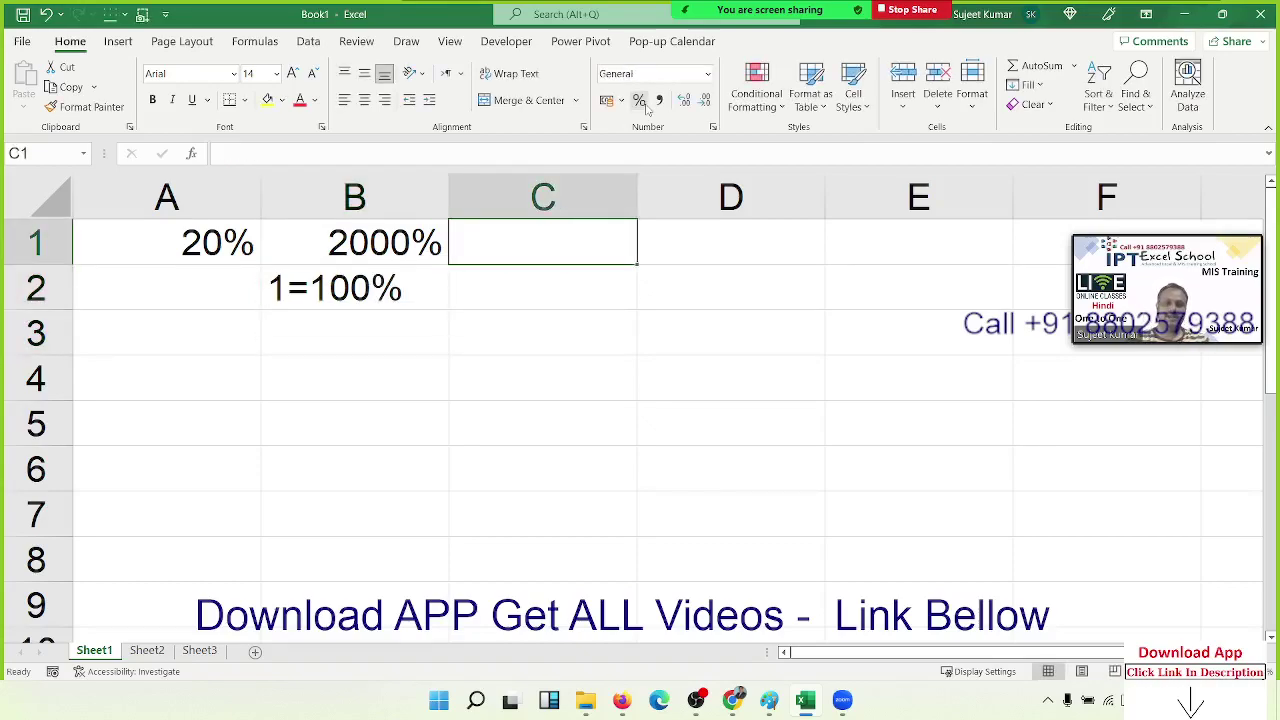
{"action": "type", "text": "0"}
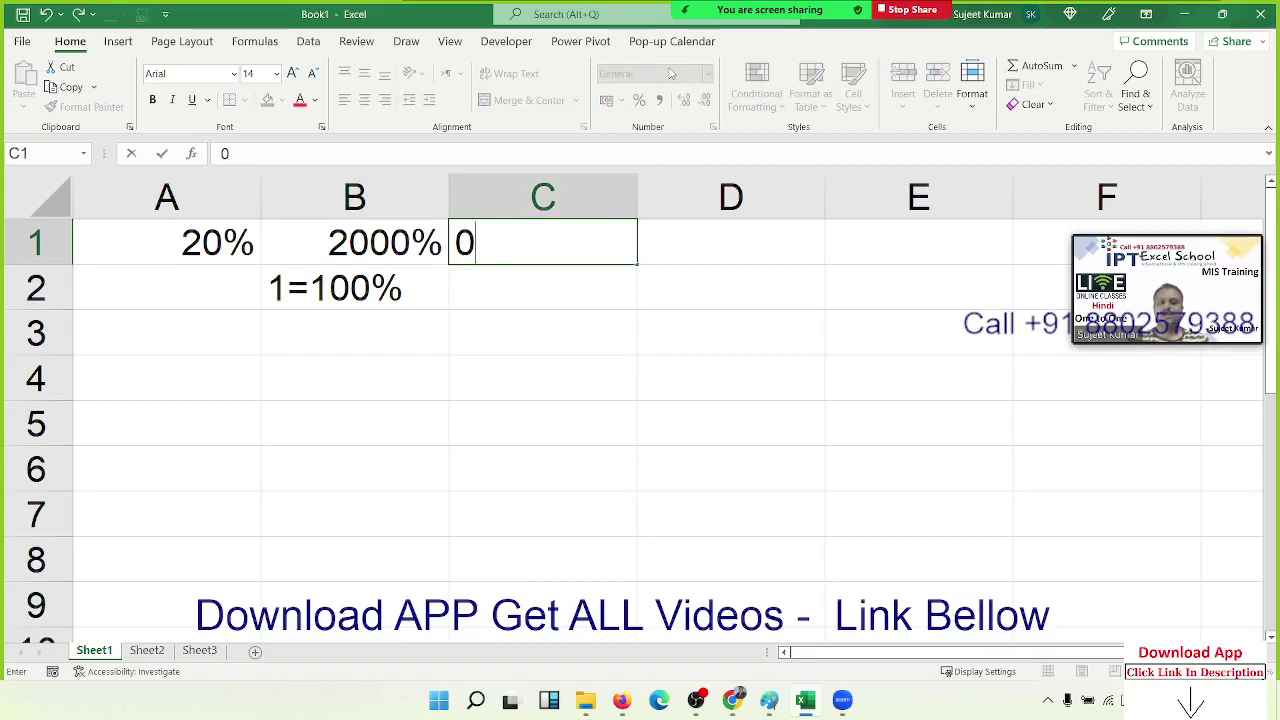
{"action": "type", "text": ".20"}
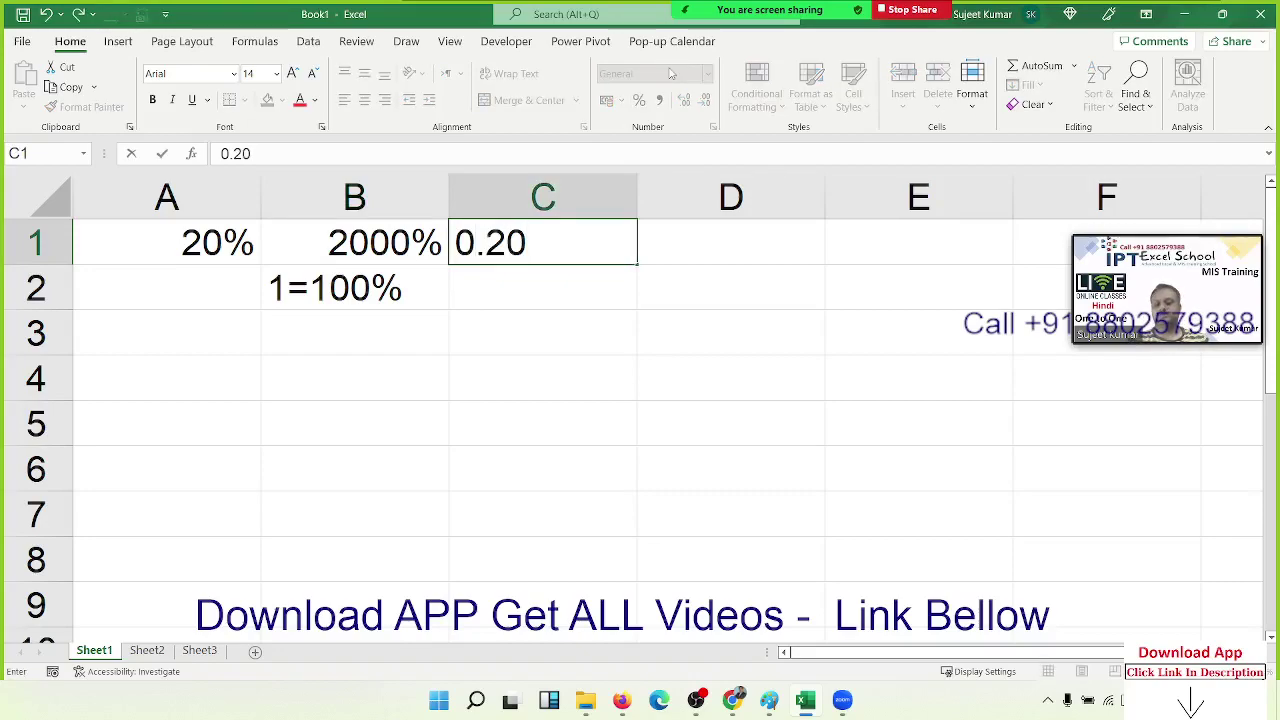
{"action": "key", "text": "Return"}
{"action": "key", "text": "Up"}
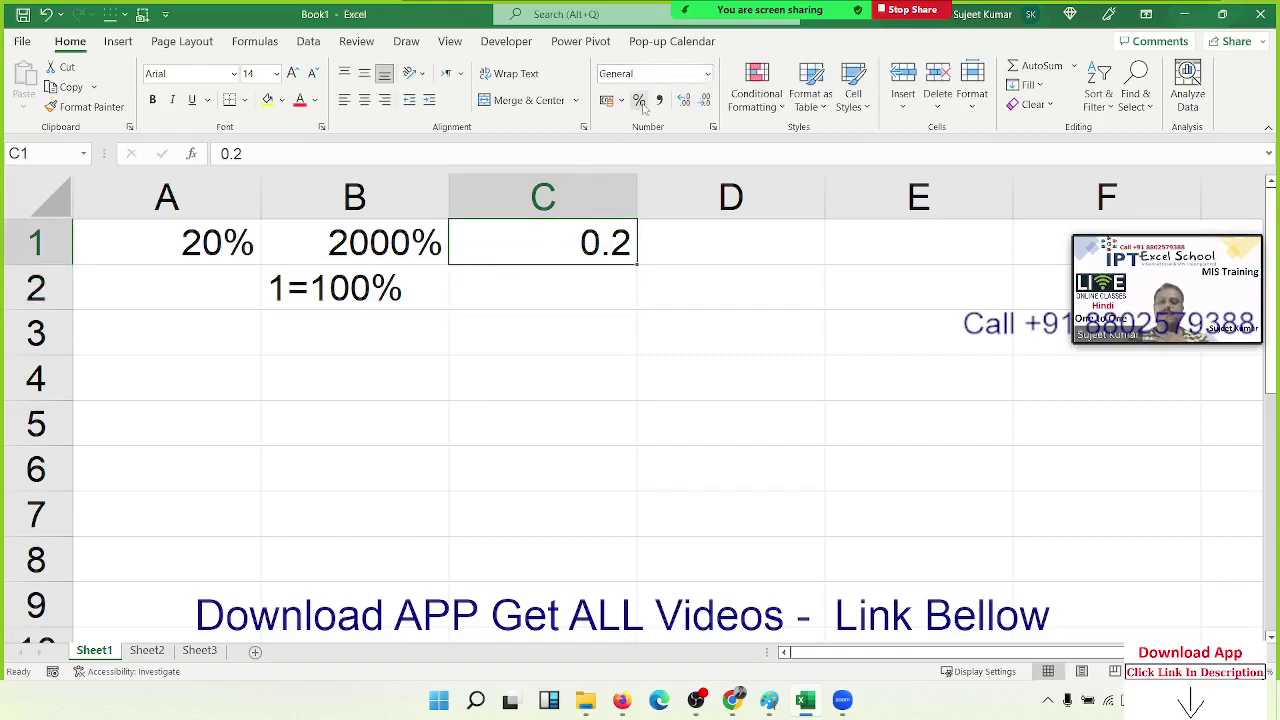
{"action": "left_click", "coordinate": [643, 108]}
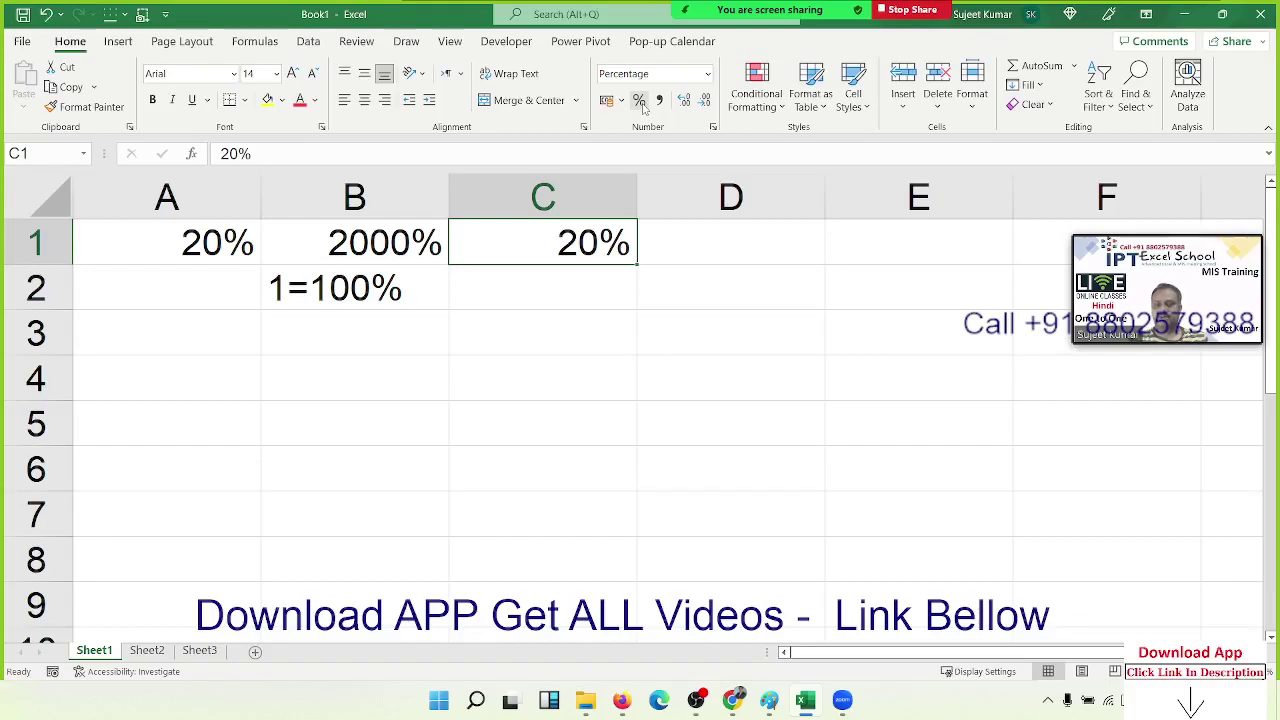
{"action": "key", "text": "Down"}
{"action": "key", "text": "Down"}
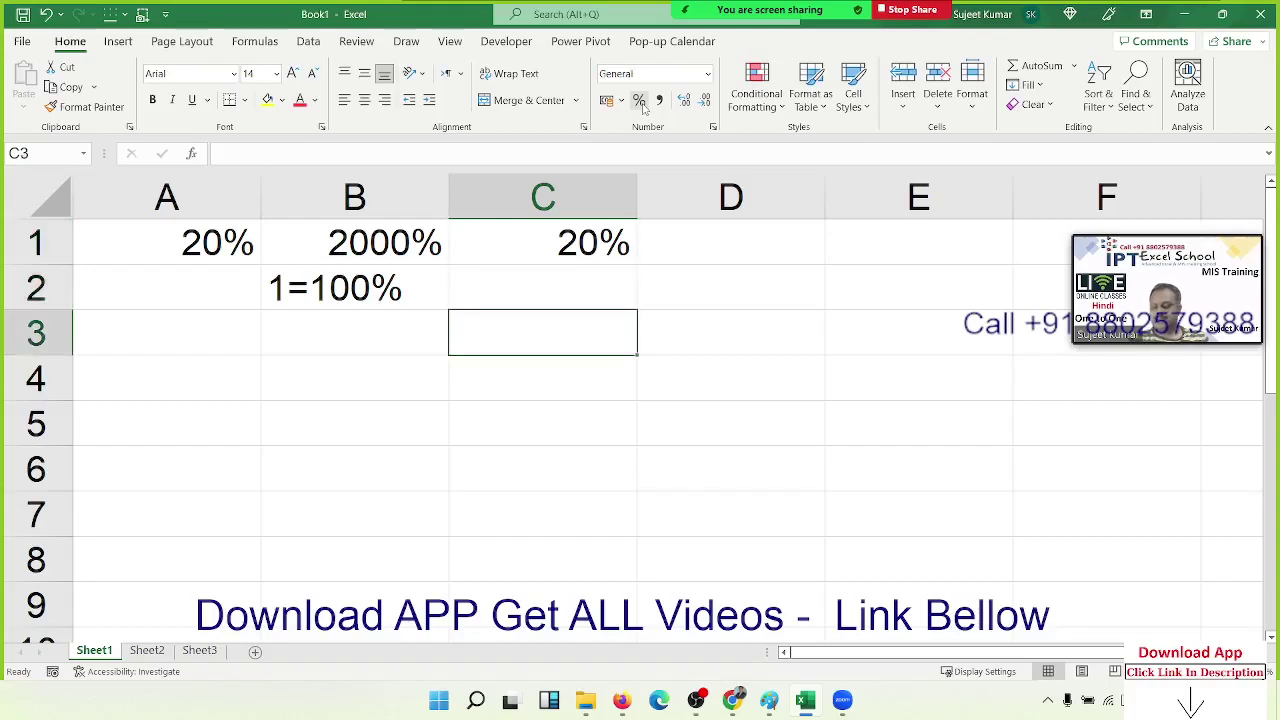
Enter 500 in C3 and 20% in D3.
{"action": "type", "text": "500"}
{"action": "key", "text": "Tab"}
{"action": "type", "text": "20"}
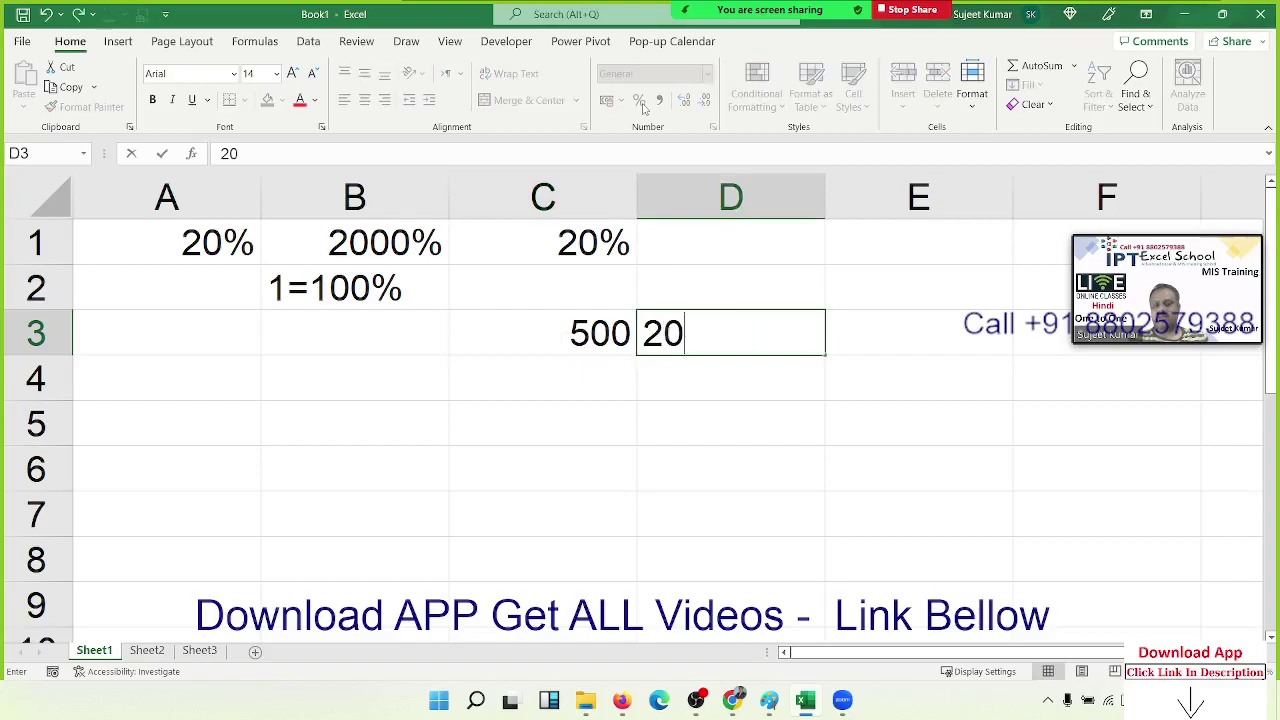
{"action": "type", "text": "%"}
{"action": "key", "text": "Tab"}
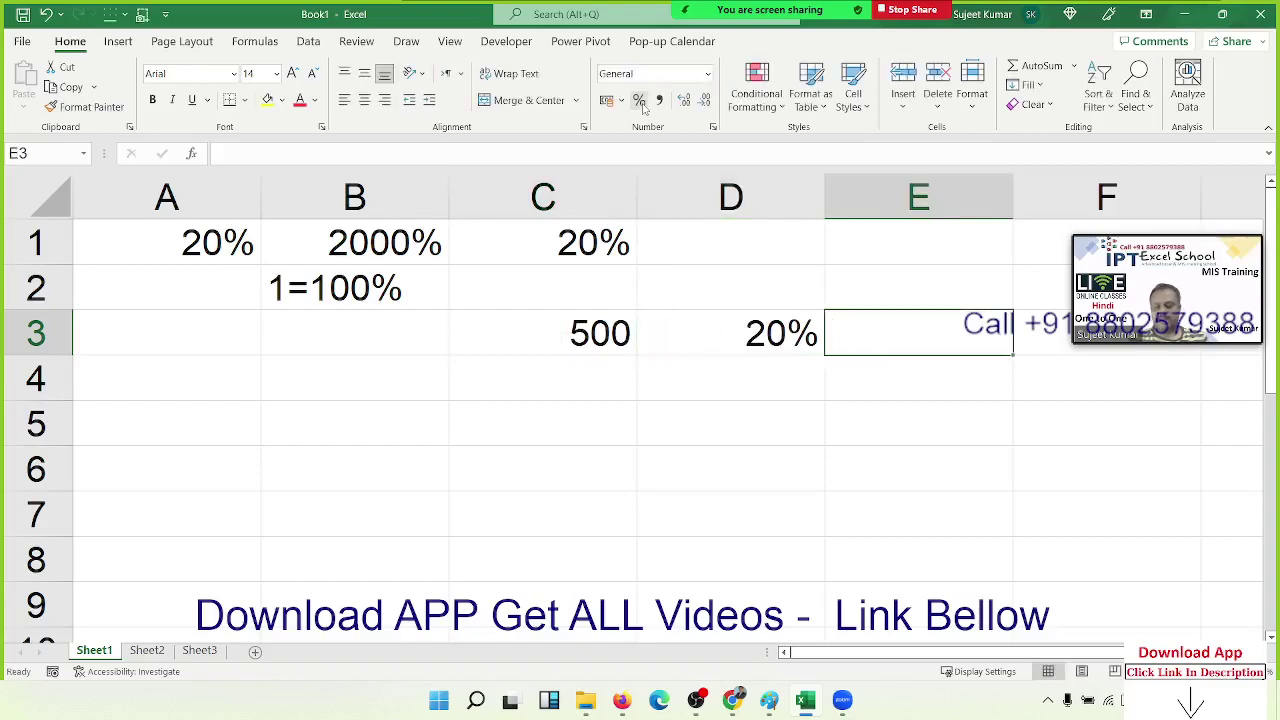
Multiply them in E3 with =C3*D3, giving 100.
{"action": "type", "text": "="}
{"action": "key", "text": "Left"}
{"action": "key", "text": "Left"}
{"action": "type", "text": "*"}
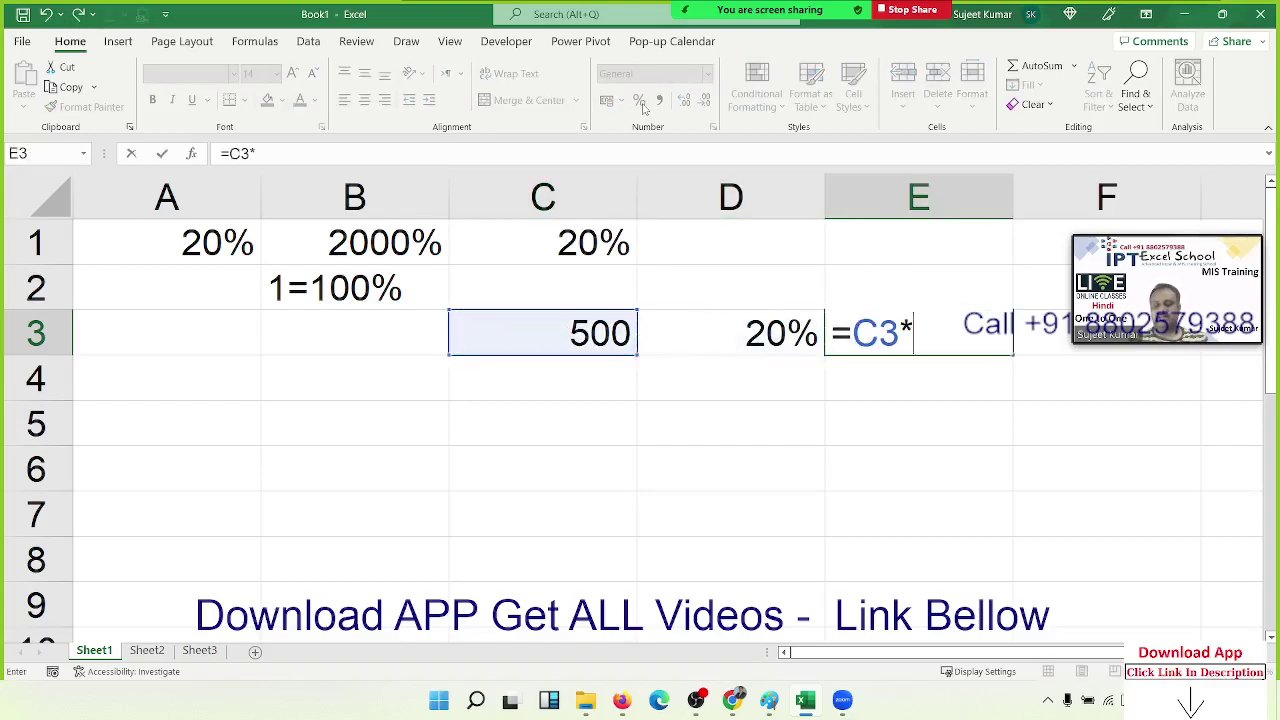
{"action": "key", "text": "Left"}
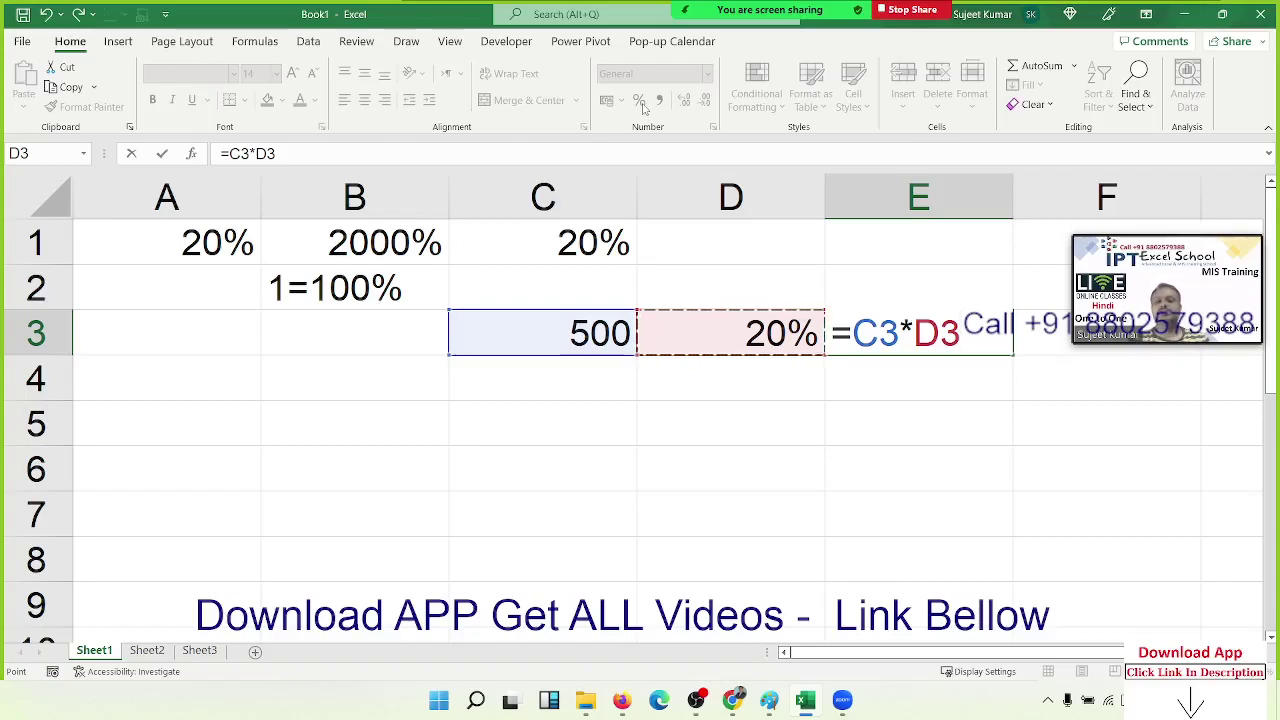
{"action": "key", "text": "Return"}
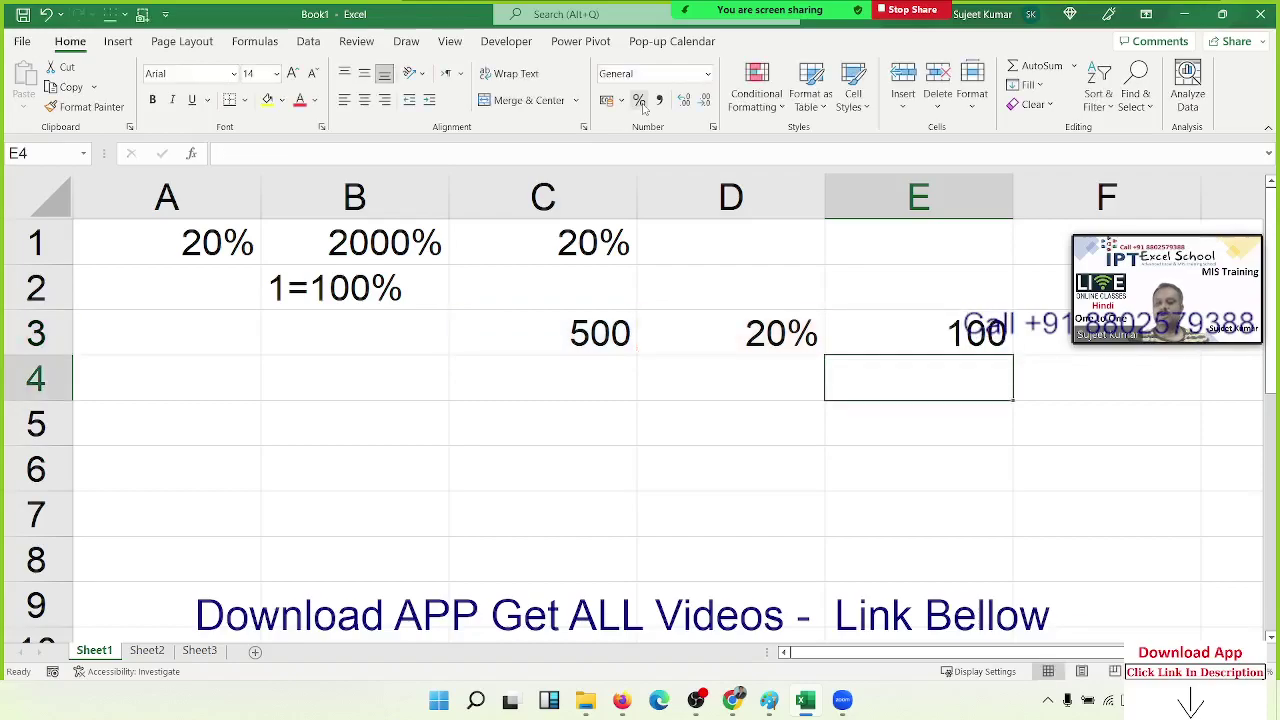
{"action": "key", "text": "Up"}
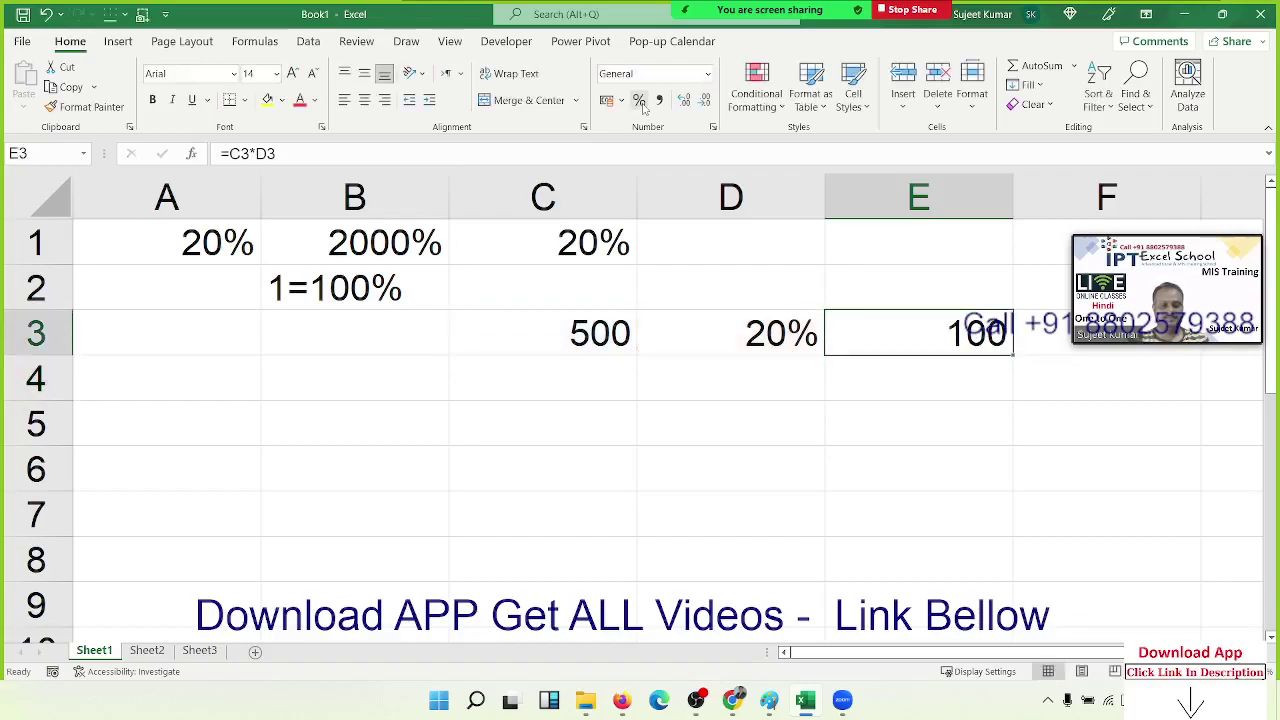
Label A4 with % and enter =RANDBETWEEN(10,90) in A5.
{"action": "left_click", "coordinate": [146, 394]}
{"action": "type", "text": "%"}
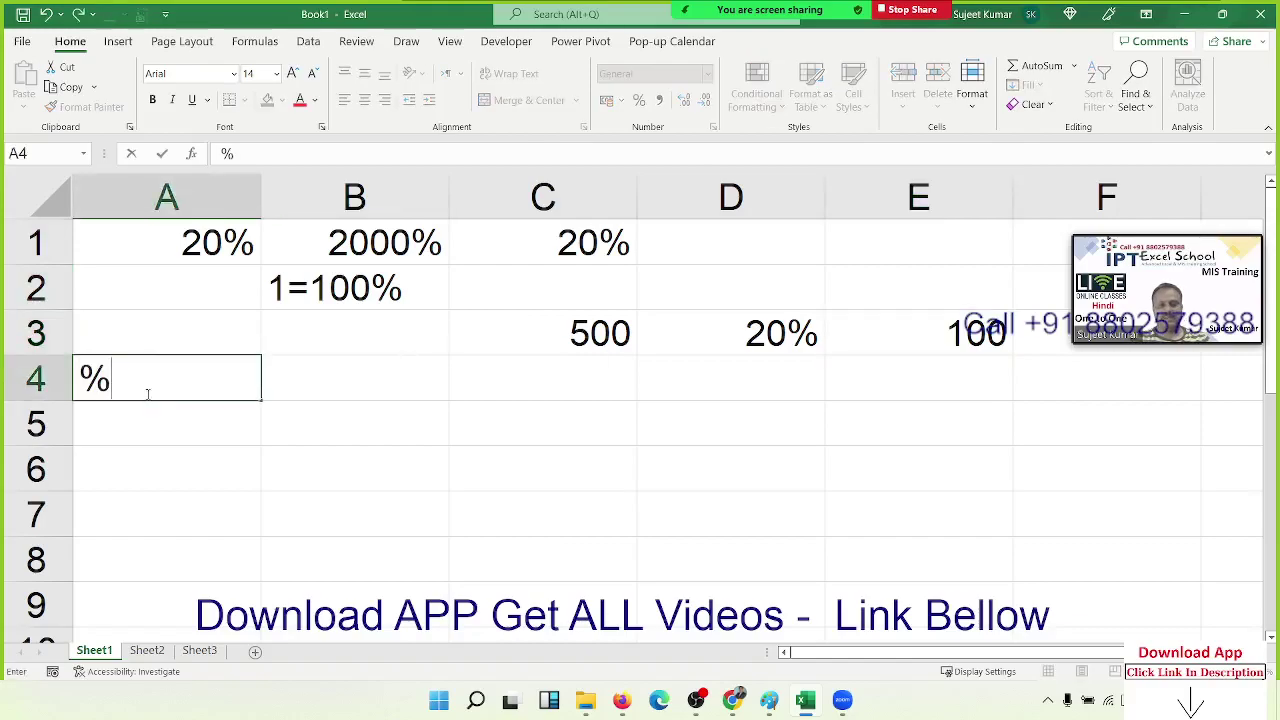
{"action": "key", "text": "Return"}
{"action": "type", "text": "=r"}
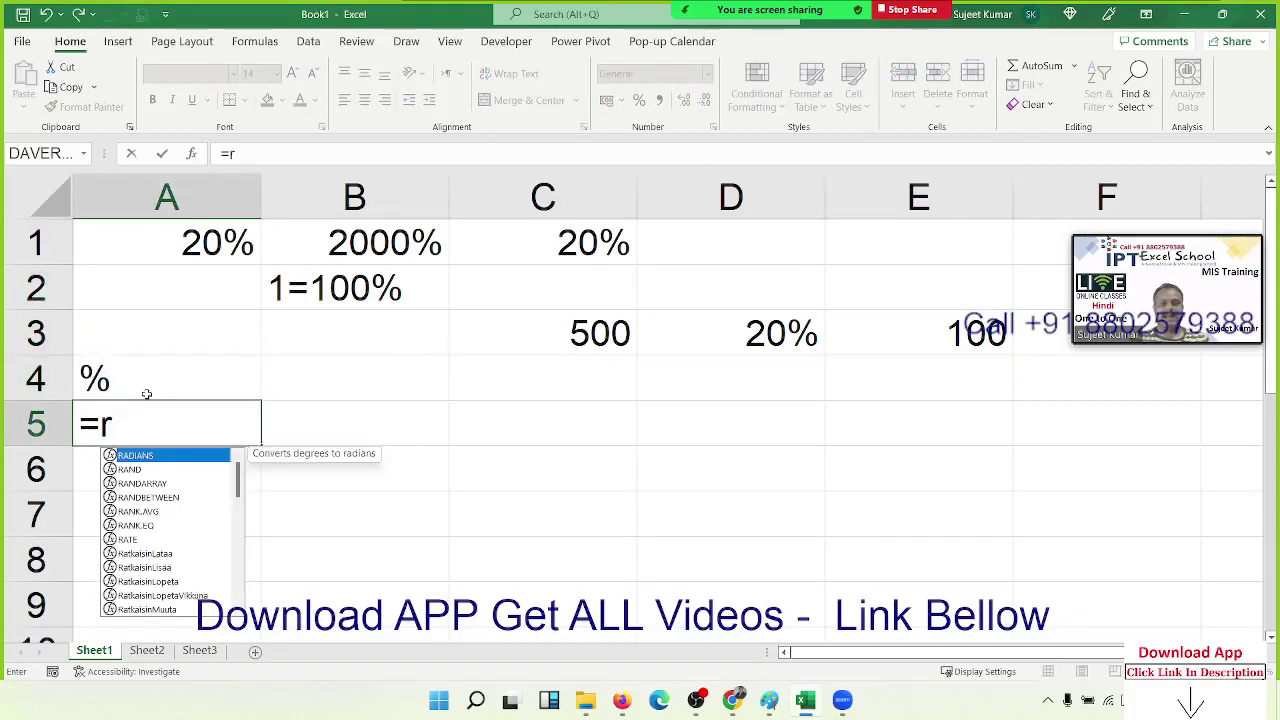
{"action": "key", "text": "Down"}
{"action": "key", "text": "Down"}
{"action": "key", "text": "Down"}
{"action": "key", "text": "Tab"}
{"action": "type", "text": "10"}
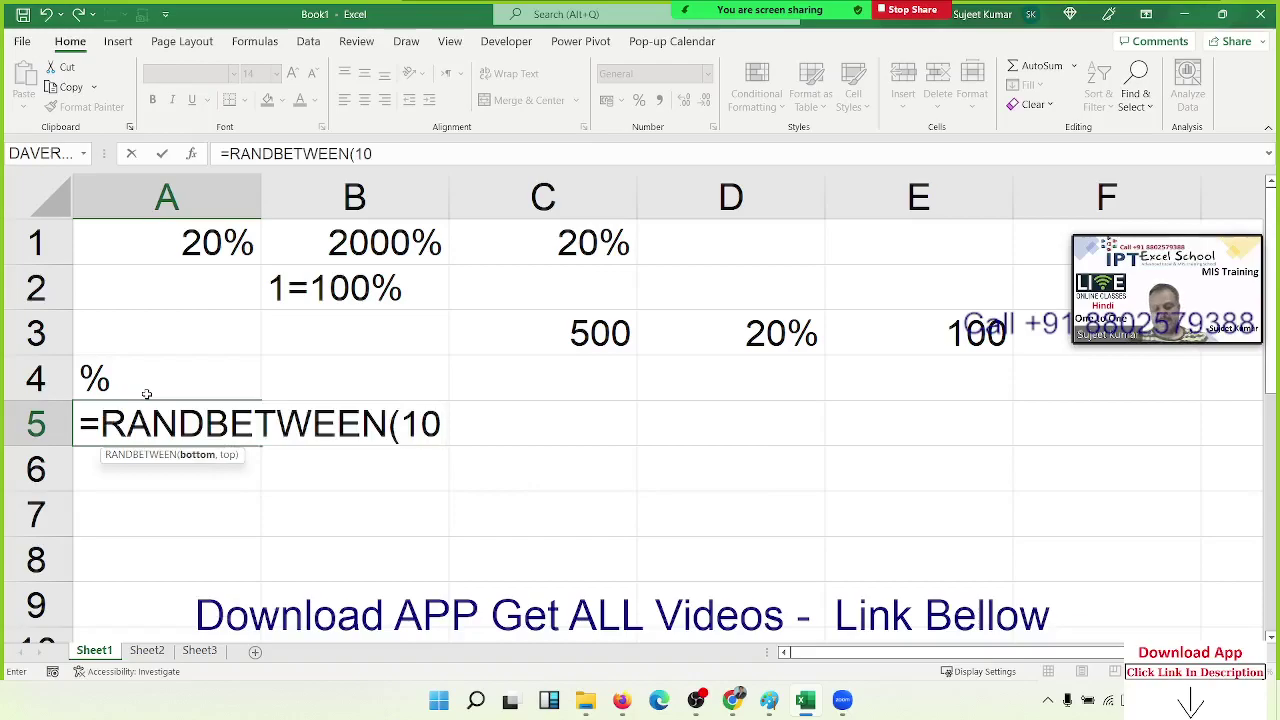
{"action": "type", "text": ",90"}
{"action": "key", "text": "Return"}
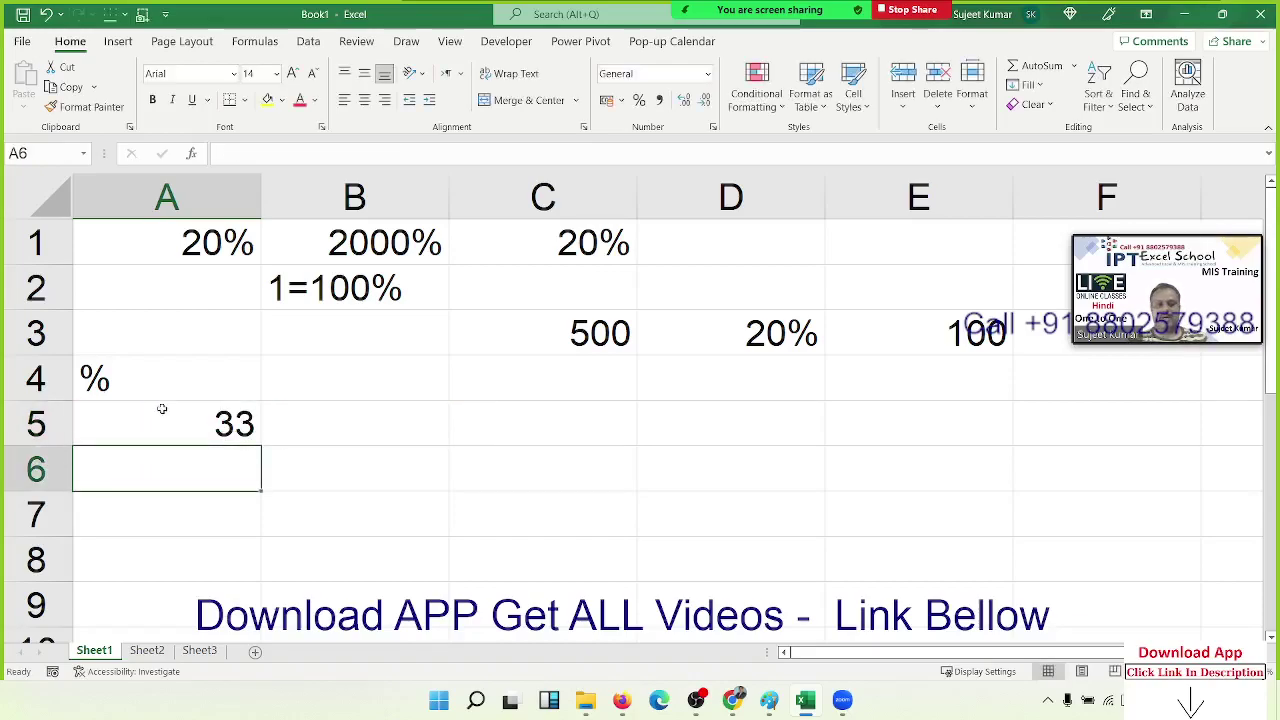
Fill the formula across A5:F9 and copy the random numbers for pasting as values.
{"action": "left_click_drag", "start_coordinate": [161, 409], "coordinate": [1056, 604]}
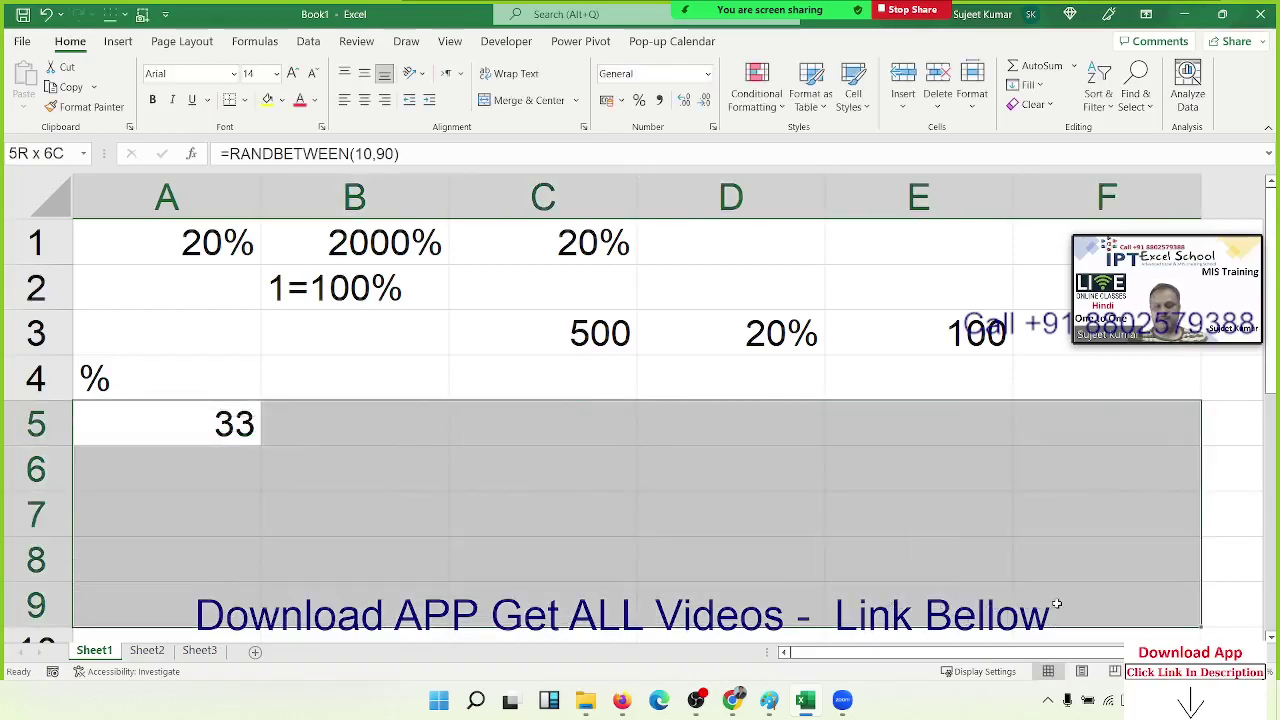
{"action": "key", "text": "ctrl+r"}
{"action": "key", "text": "ctrl+d"}
{"action": "key", "text": "ctrl+c"}
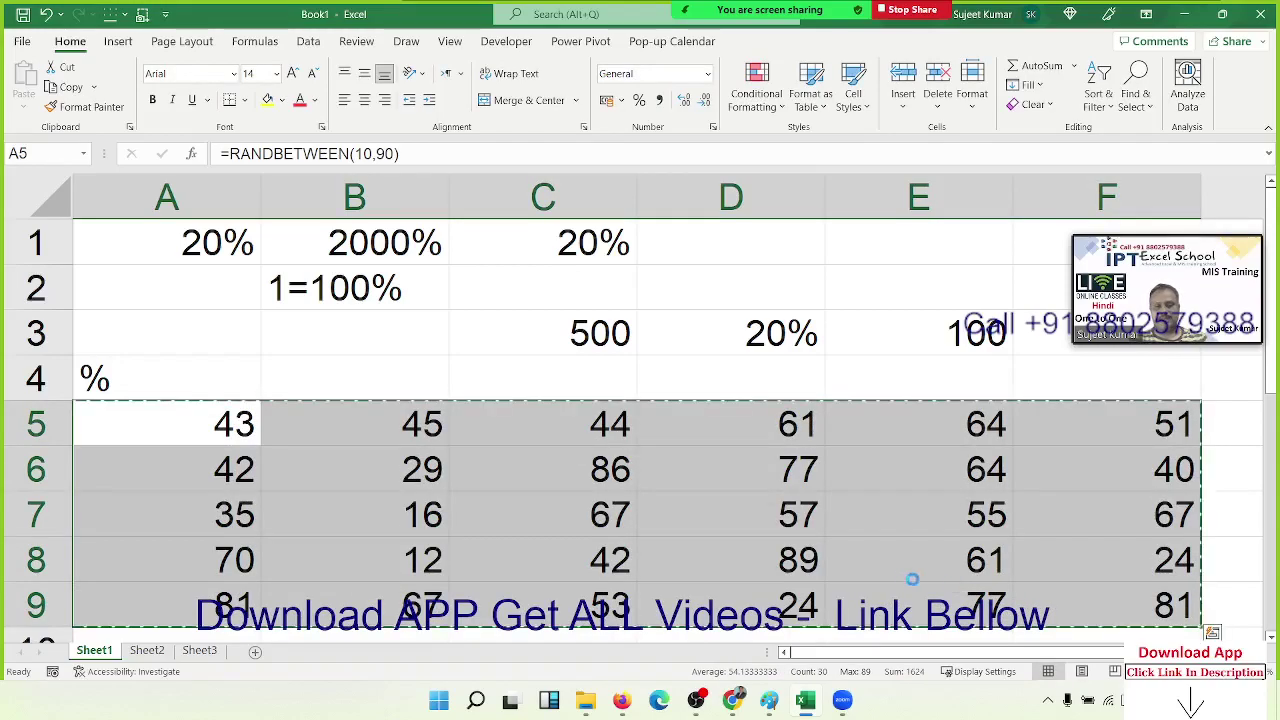
{"action": "left_click", "coordinate": [23, 104]}
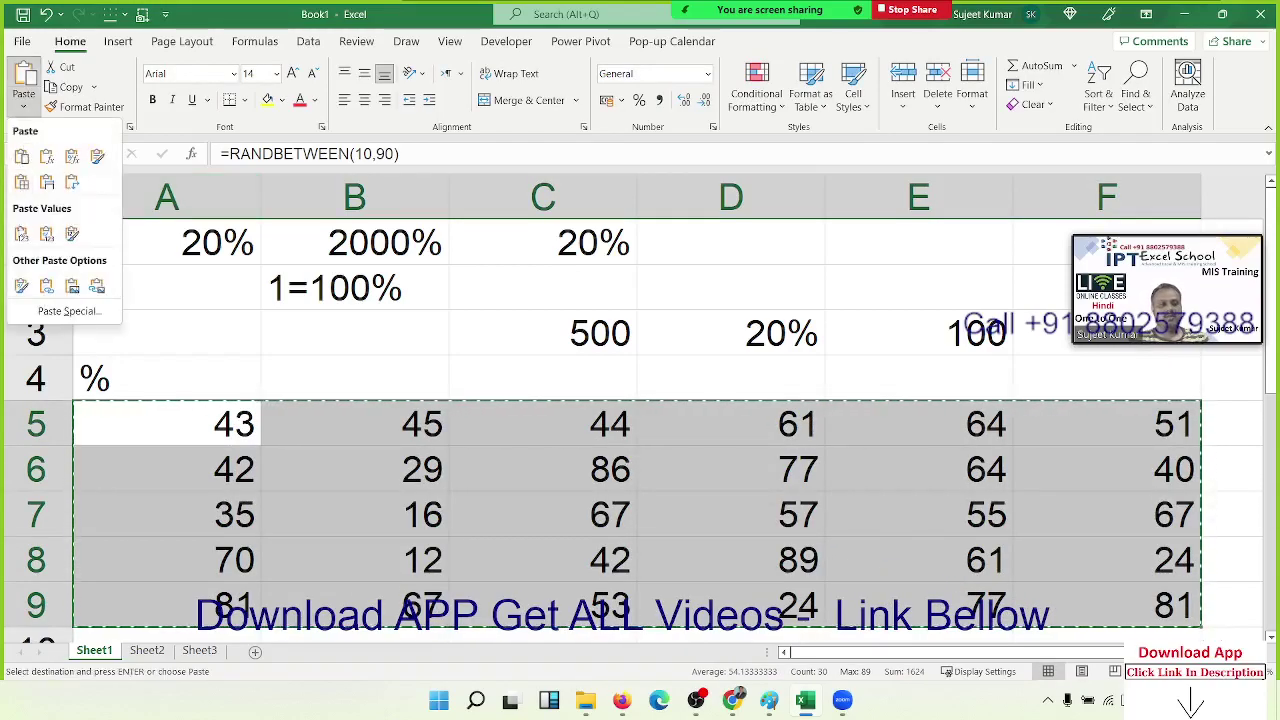
{"action": "left_click", "coordinate": [21, 233]}
{"action": "left_click", "coordinate": [177, 433]}
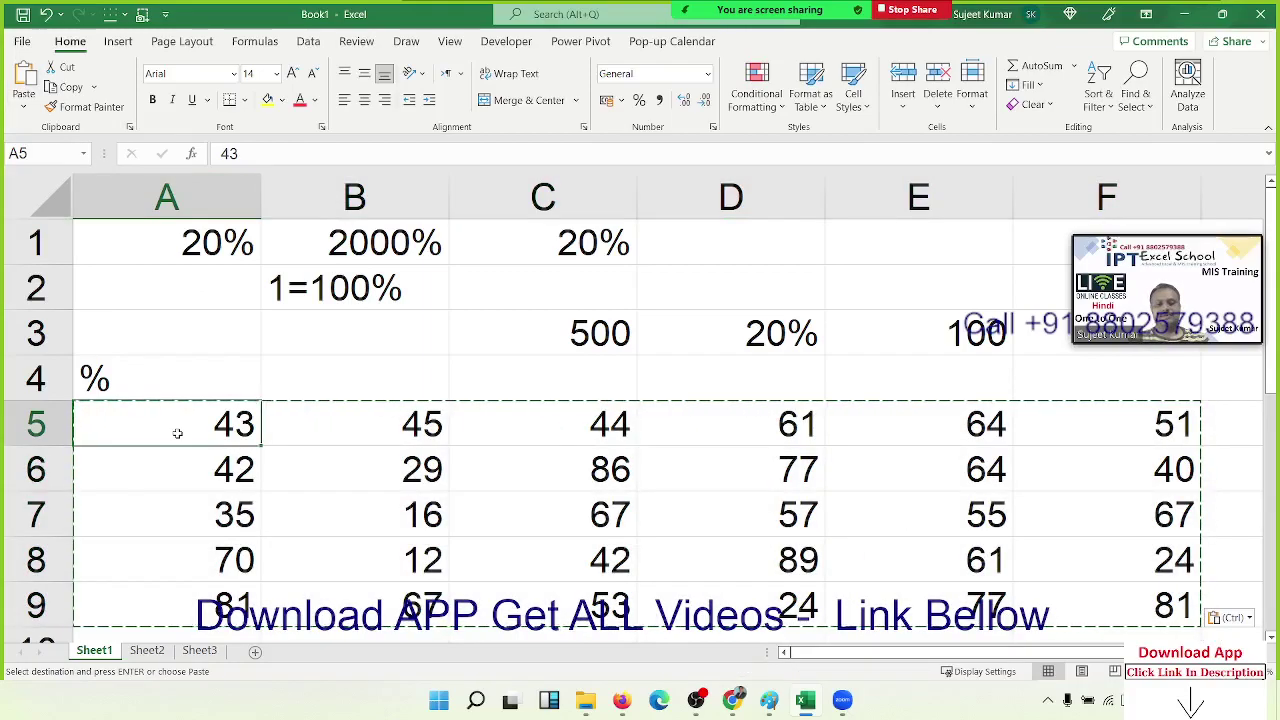
{"action": "left_click_drag", "start_coordinate": [1158, 592], "coordinate": [245, 432]}
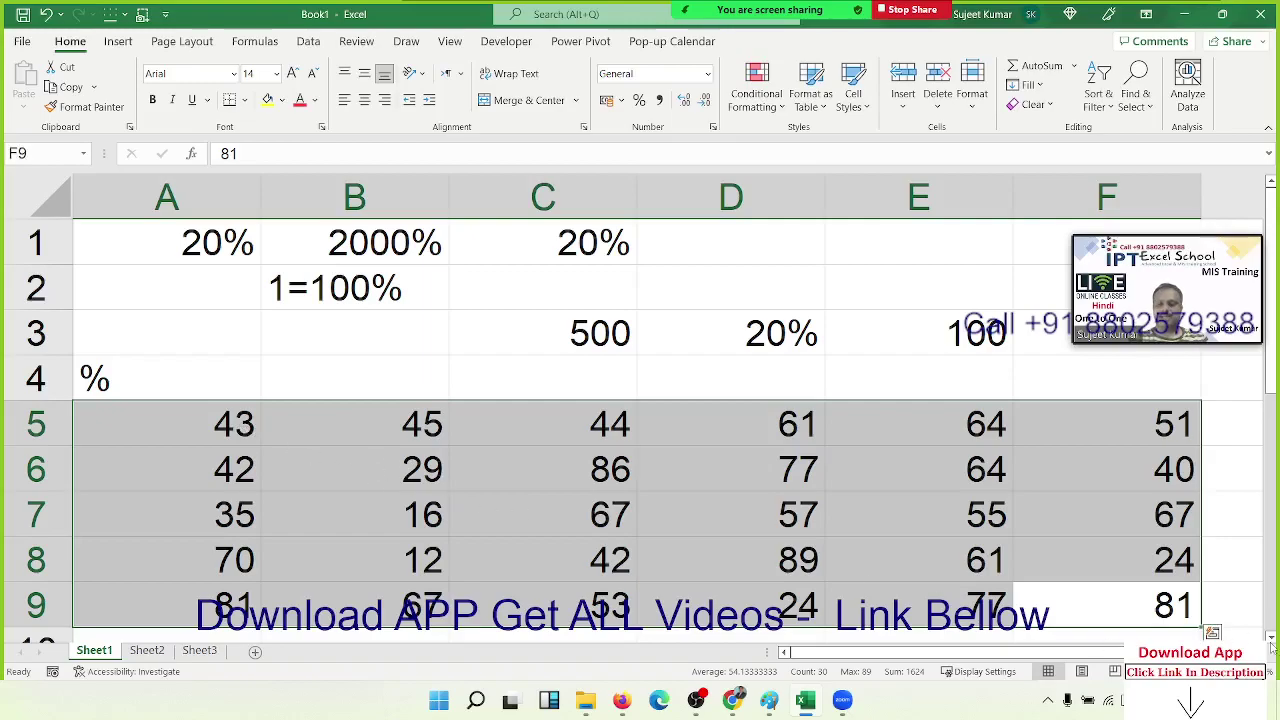
{"action": "scroll", "coordinate": [1274, 643], "scroll_direction": "down", "scroll_amount": 2}
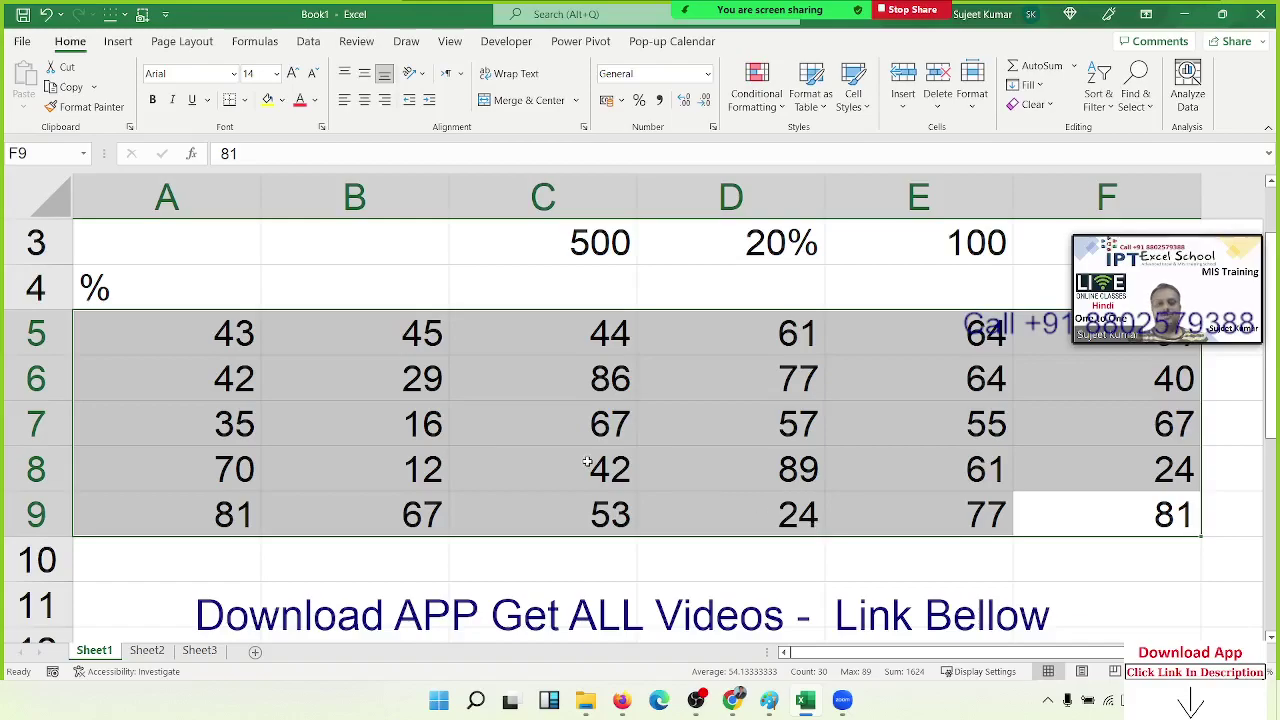
{"action": "left_click", "coordinate": [222, 334]}
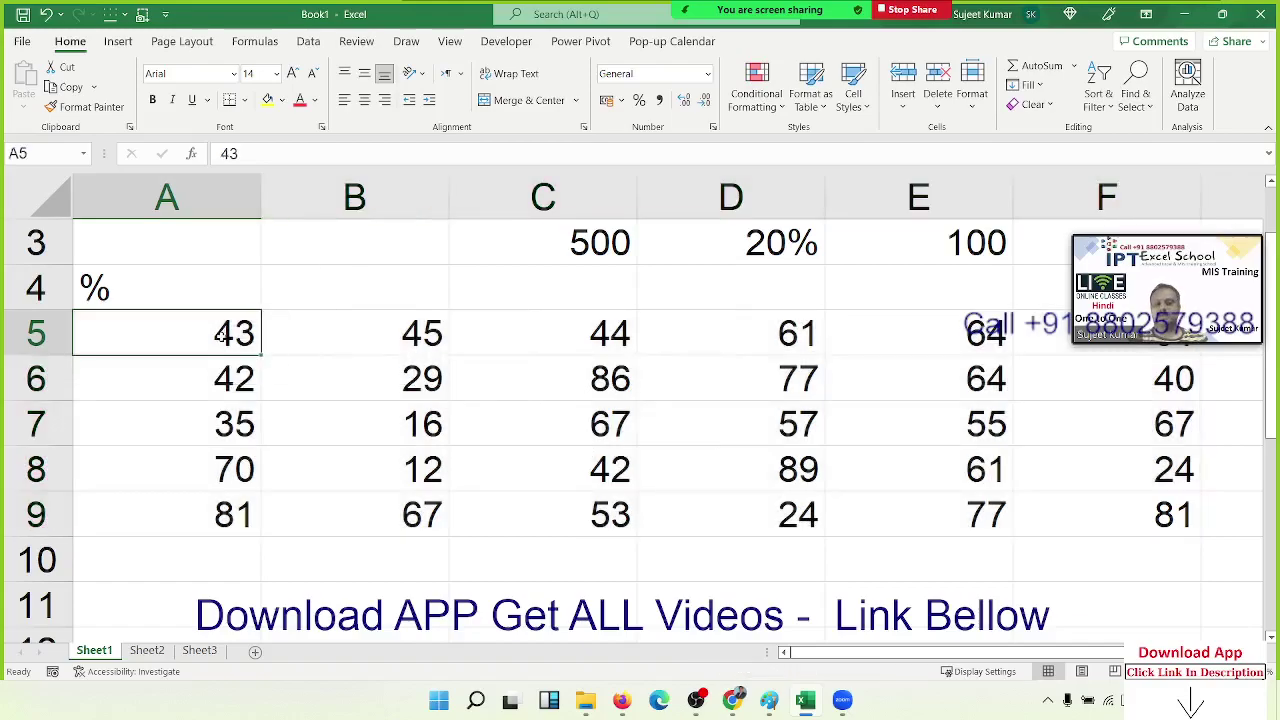
{"action": "left_click", "coordinate": [365, 338]}
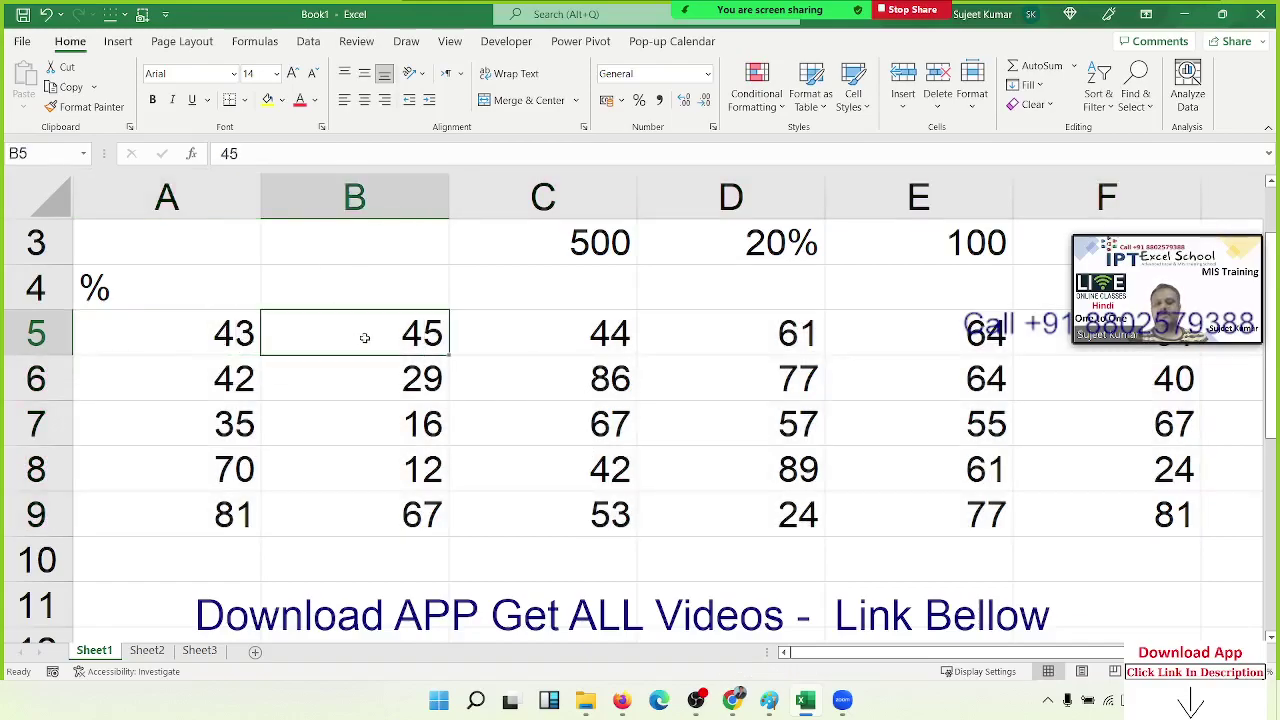
{"action": "left_click", "coordinate": [583, 348]}
{"action": "left_click", "coordinate": [747, 346]}
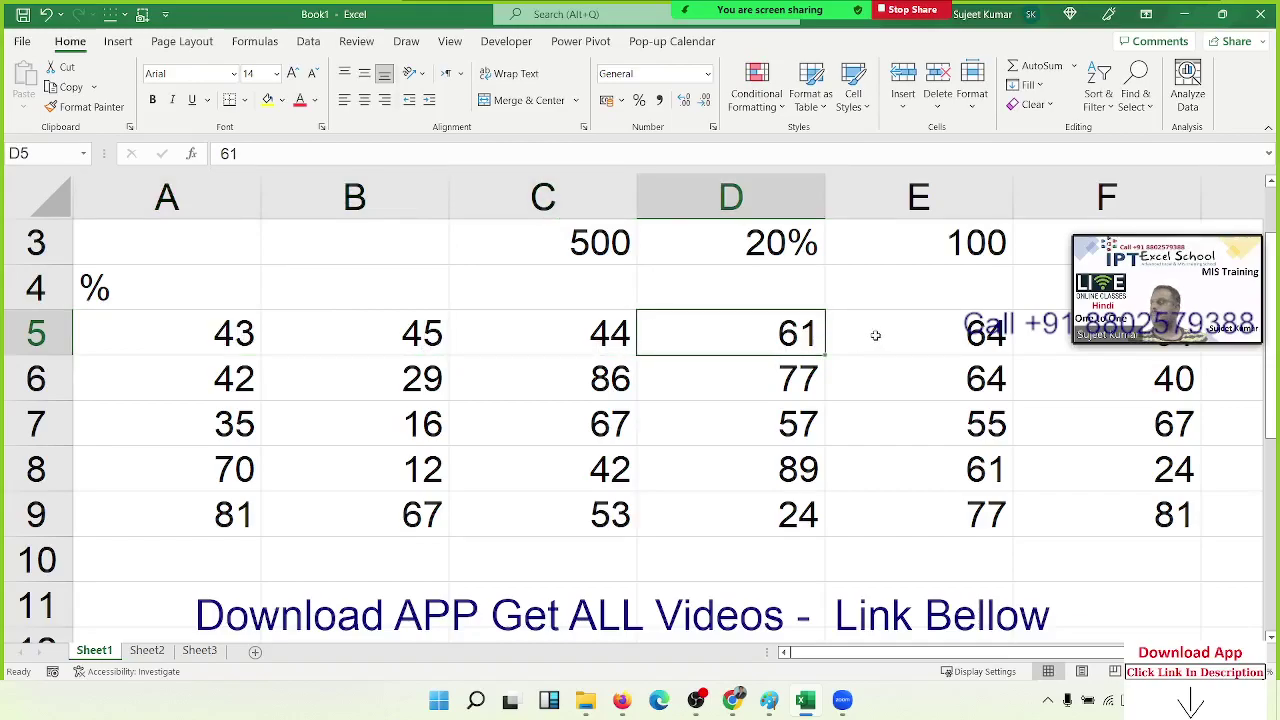
{"action": "left_click", "coordinate": [392, 243]}
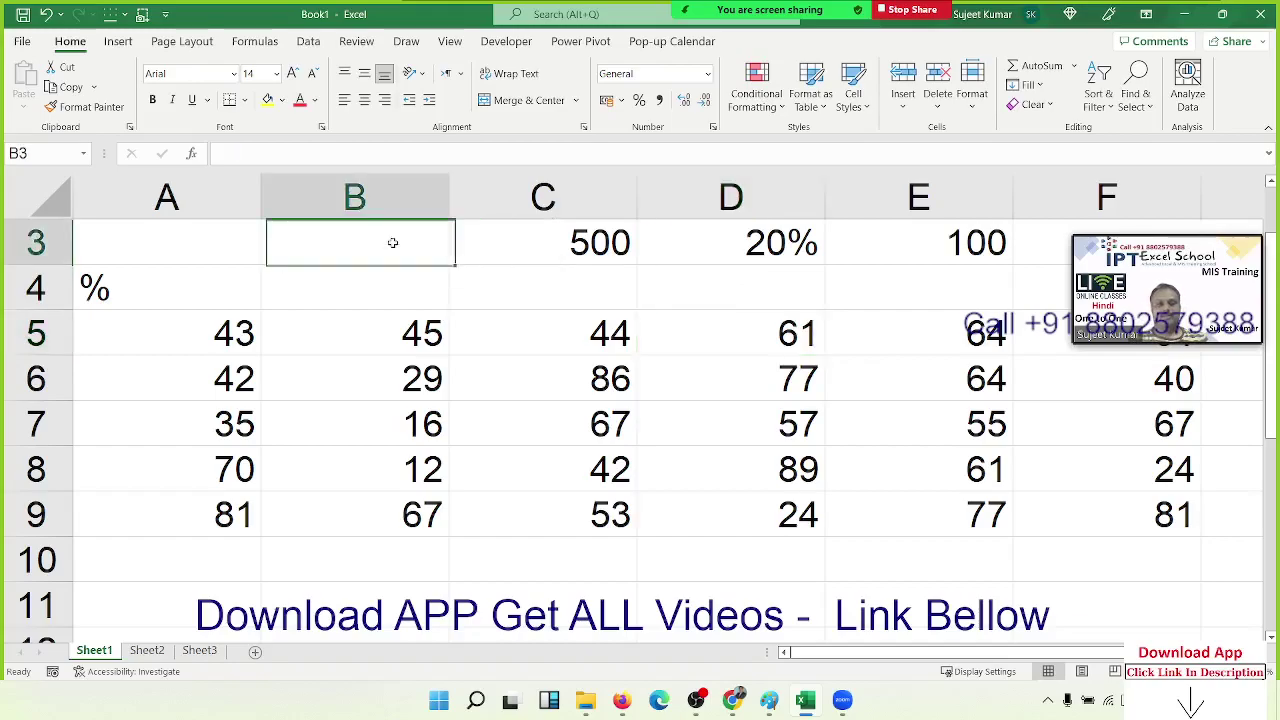
{"action": "left_click", "coordinate": [381, 270]}
{"action": "left_click", "coordinate": [201, 322]}
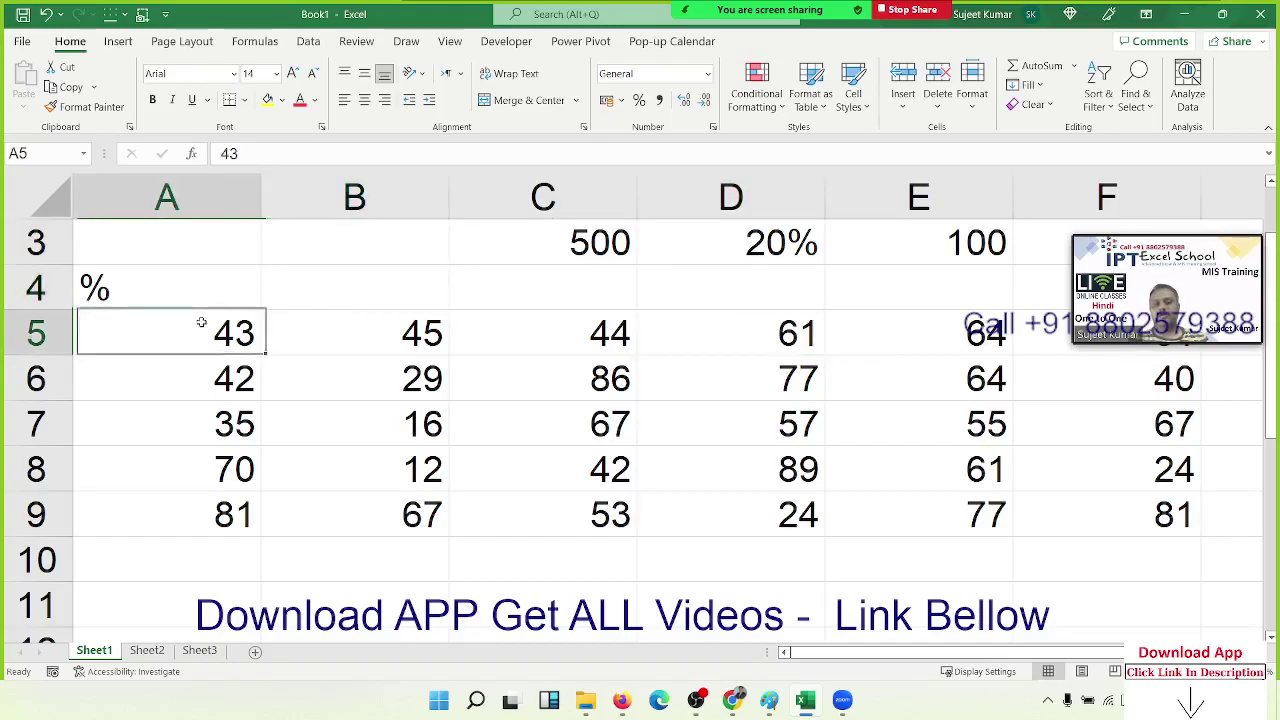
Try Percent Style on A5 and undo it, then change D3 to 43% so E3 shows 215.
{"action": "left_click", "coordinate": [624, 100]}
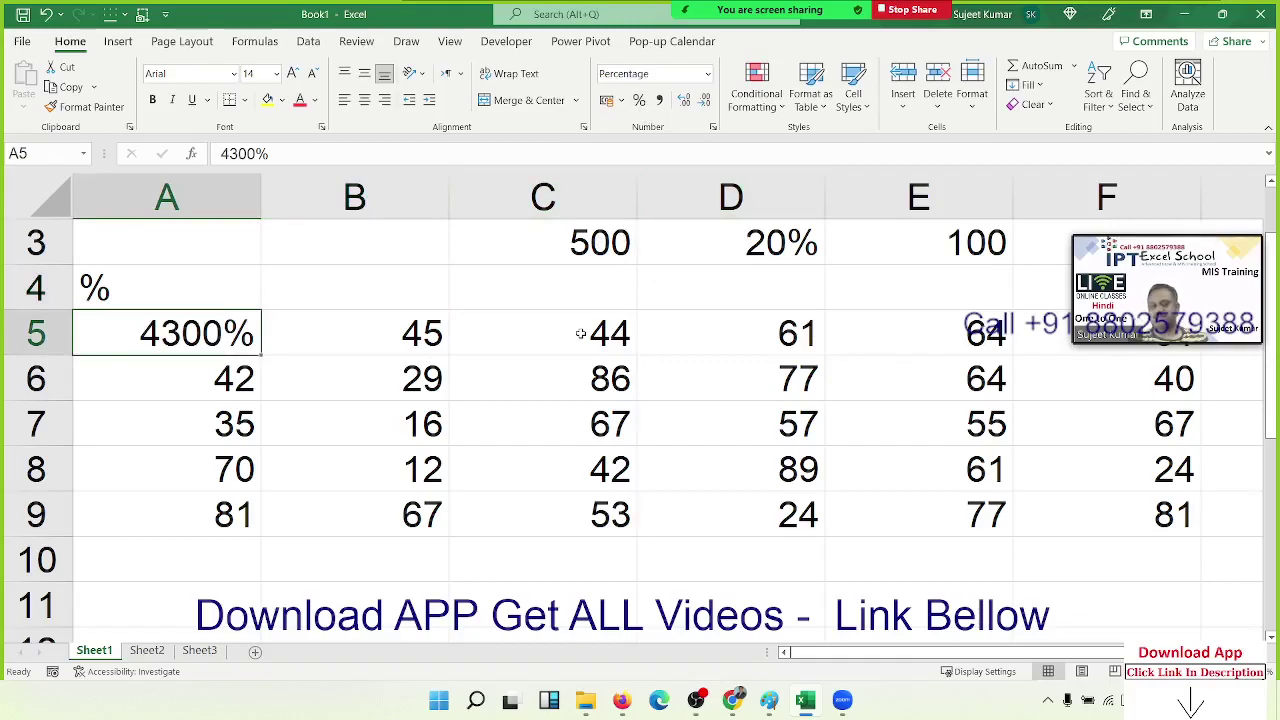
{"action": "key", "text": "ctrl+z"}
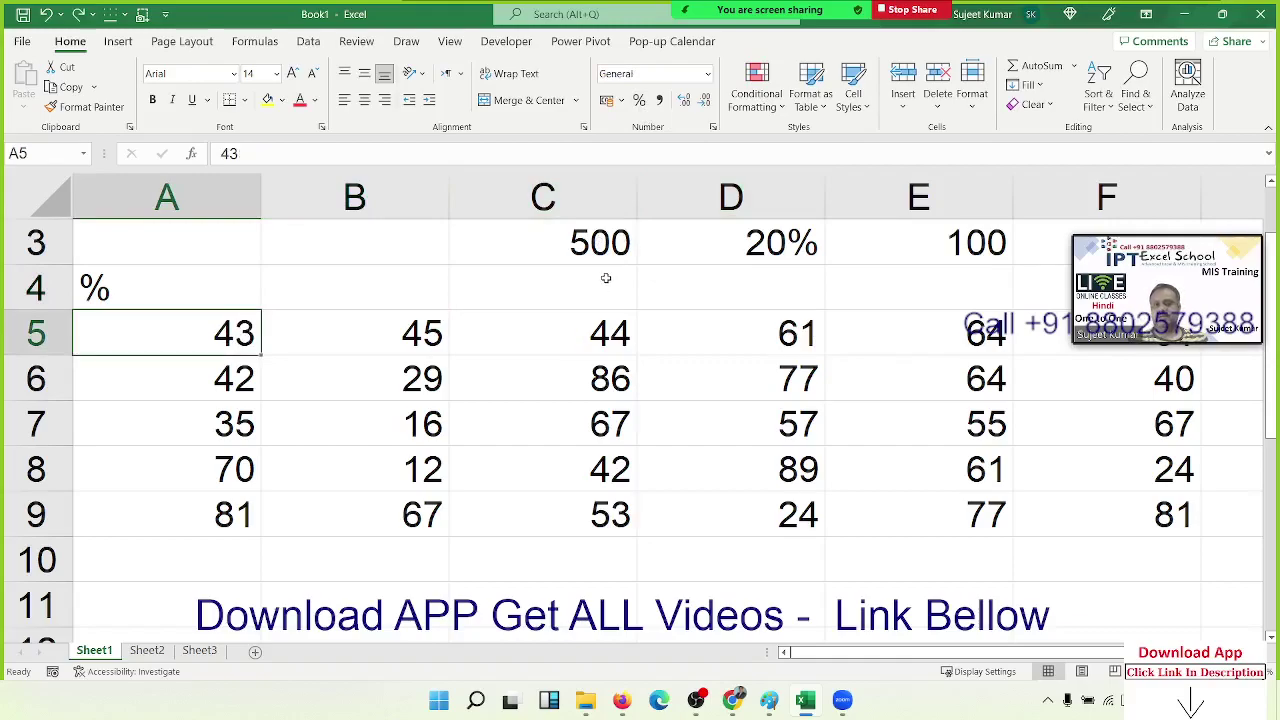
{"action": "left_click", "coordinate": [605, 277]}
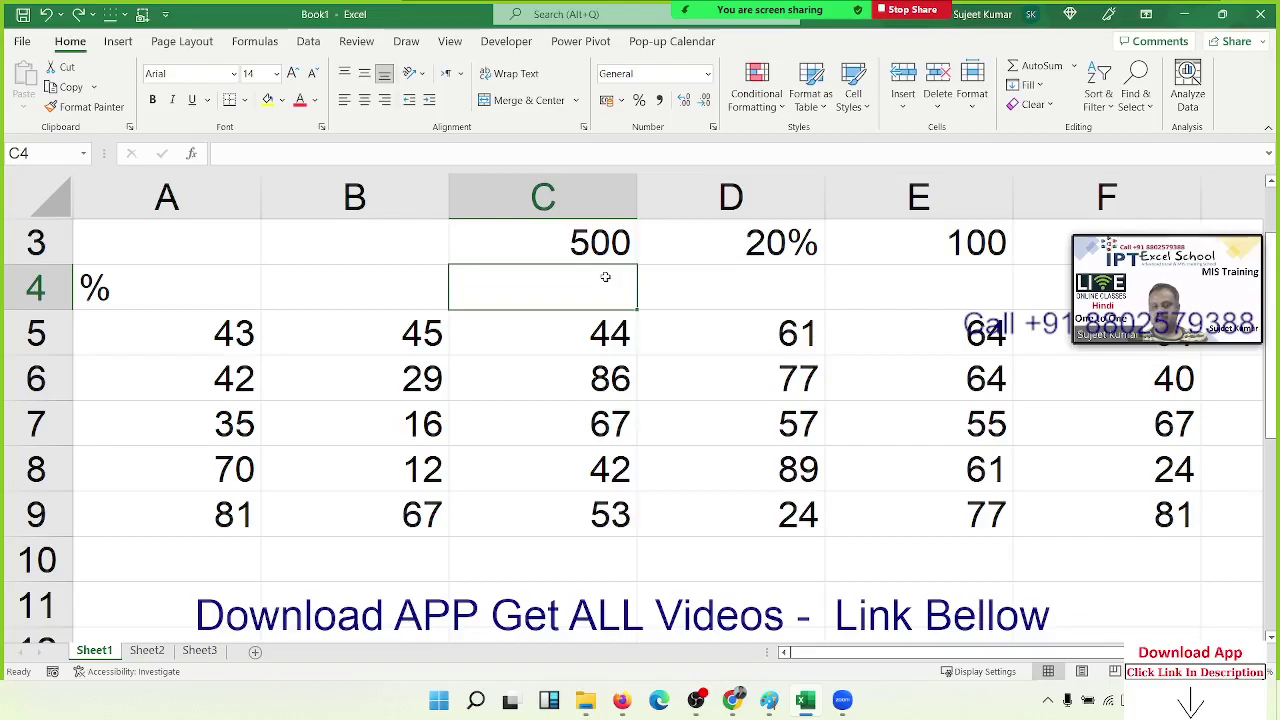
{"action": "key", "text": "Right"}
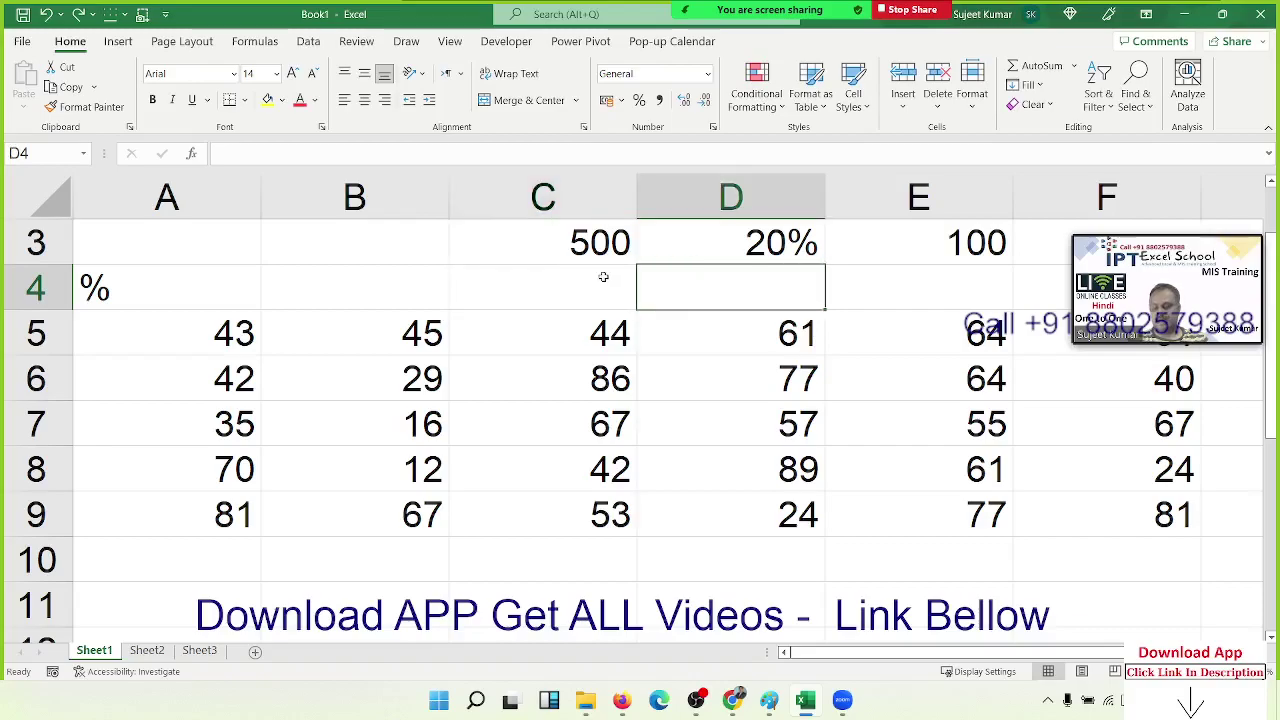
{"action": "type", "text": "43"}
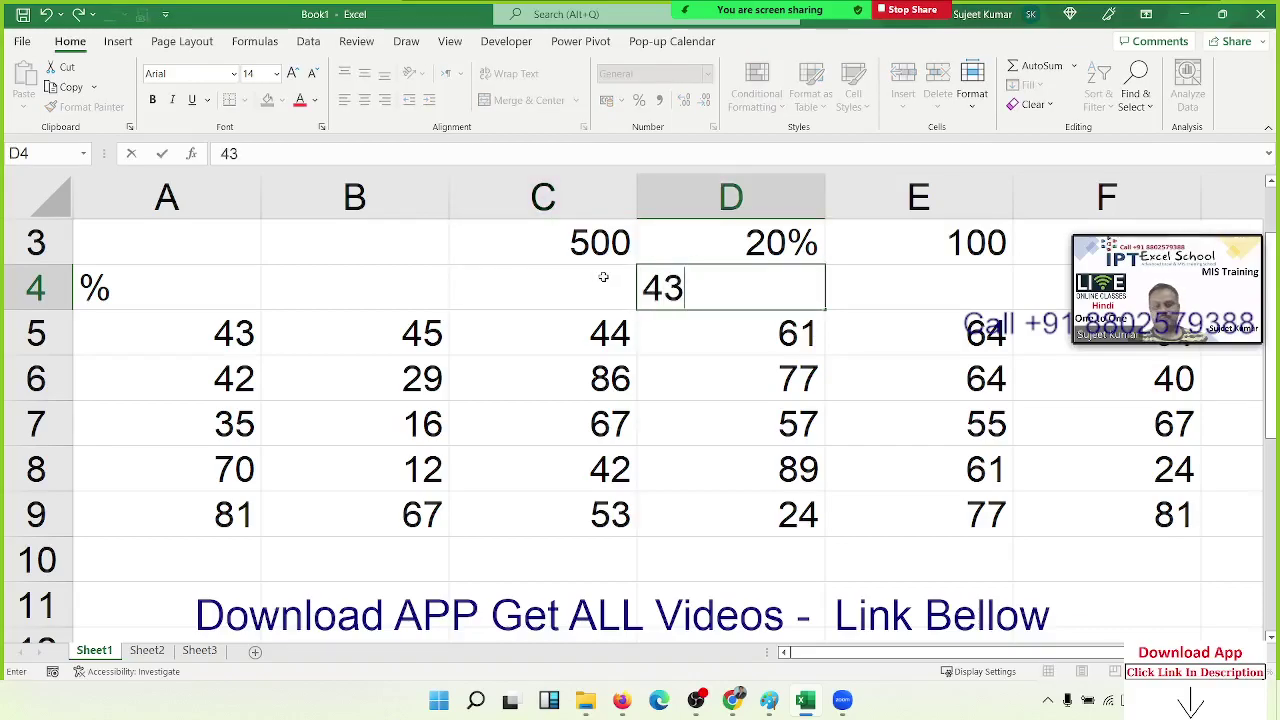
{"action": "key", "text": "Escape"}
{"action": "key", "text": "Up"}
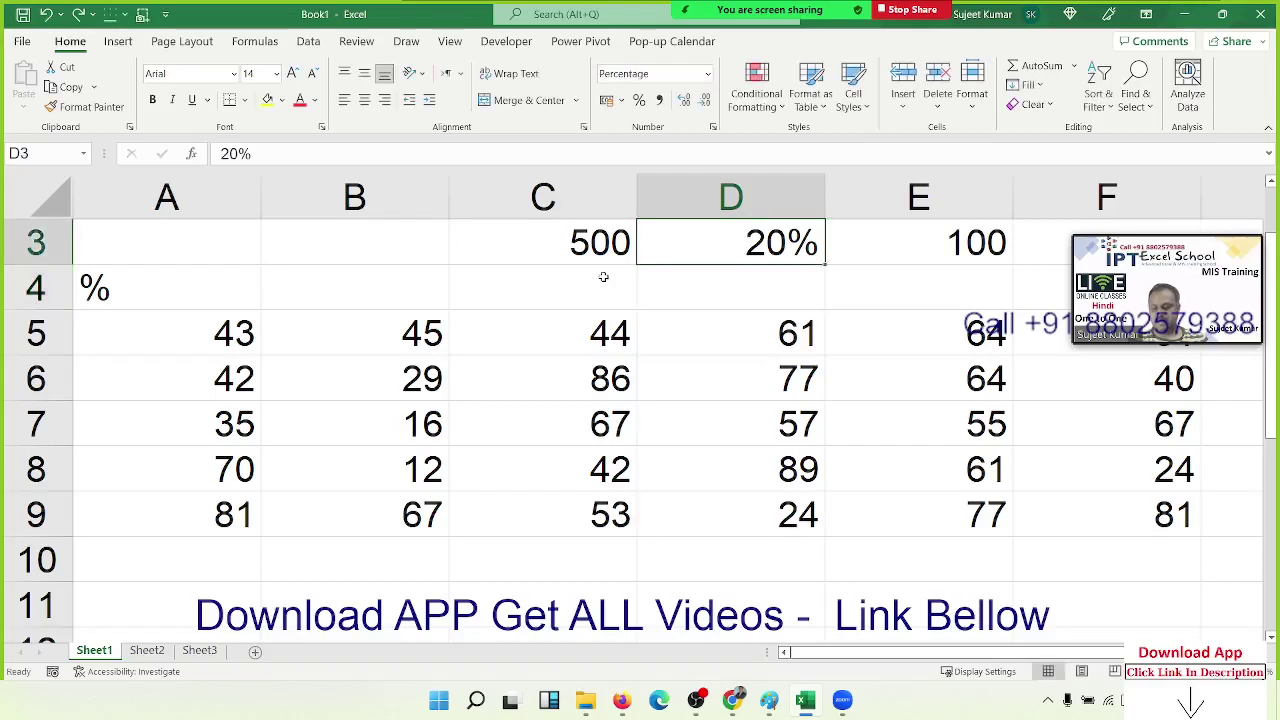
{"action": "type", "text": "43"}
{"action": "key", "text": "Return"}
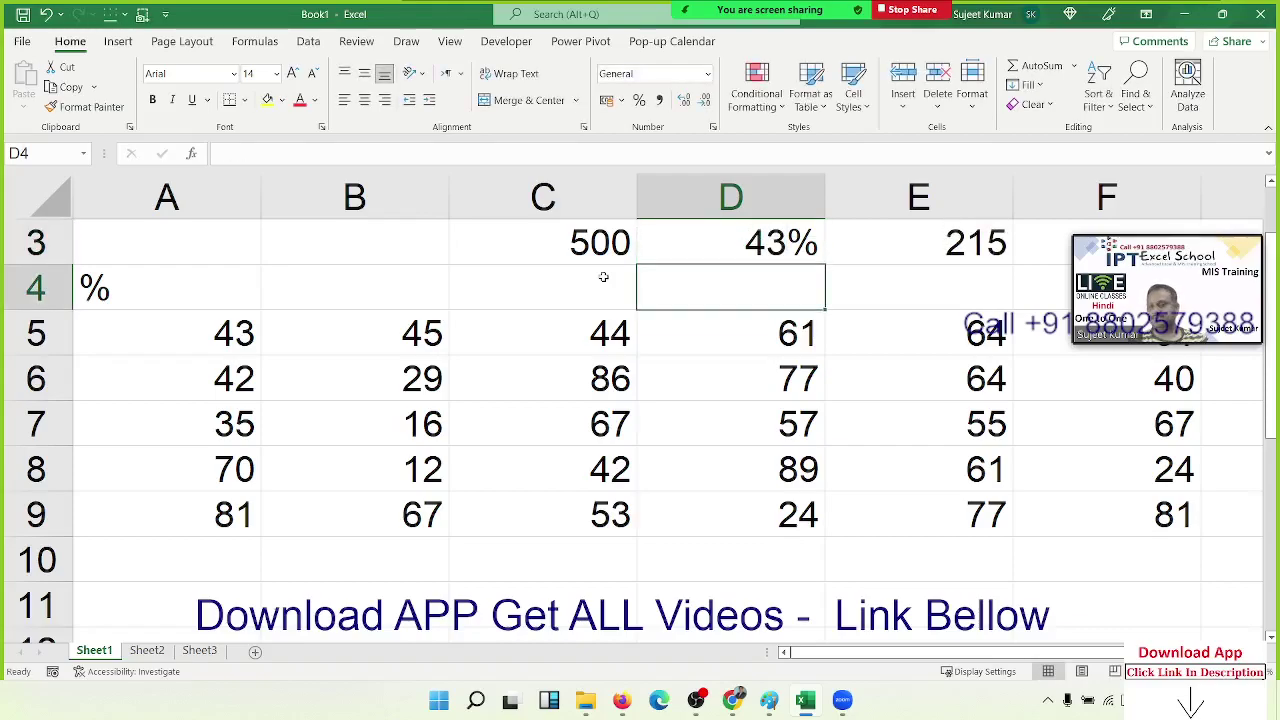
Enter 43 in D4 and start a formula in E4 referencing C3.
{"action": "type", "text": "43"}
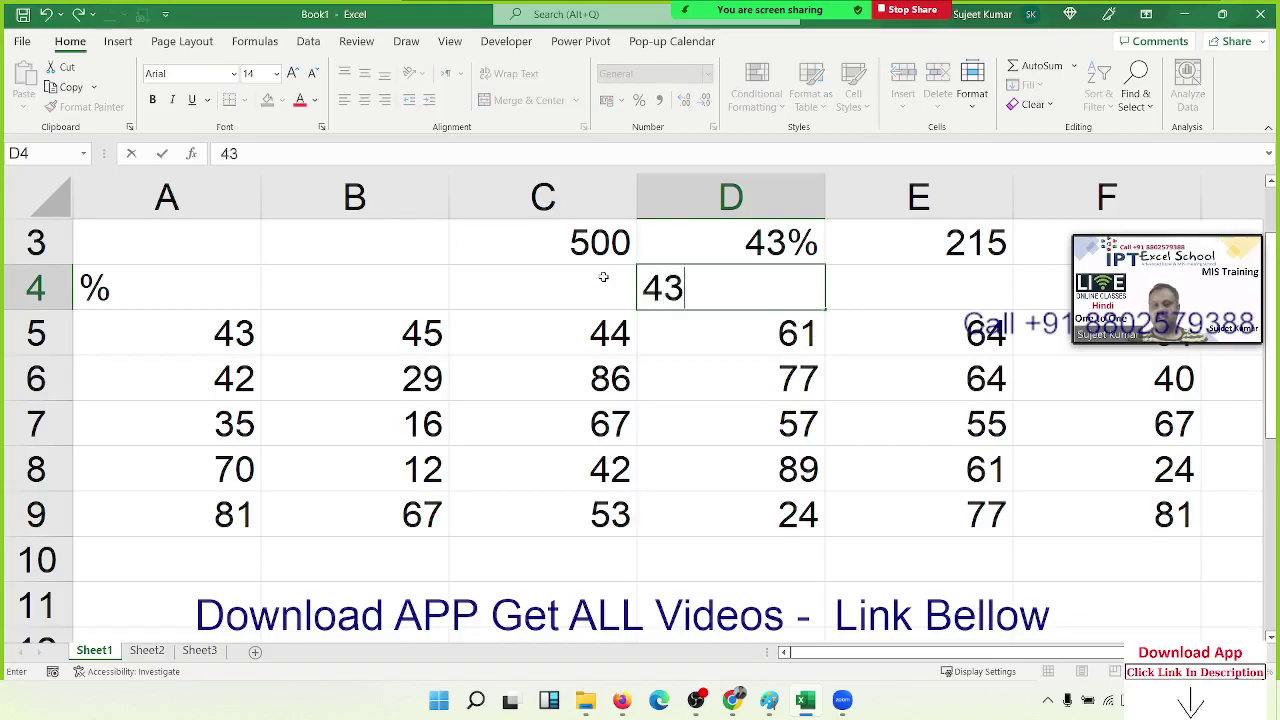
{"action": "key", "text": "Return"}
{"action": "key", "text": "Up"}
{"action": "key", "text": "Right"}
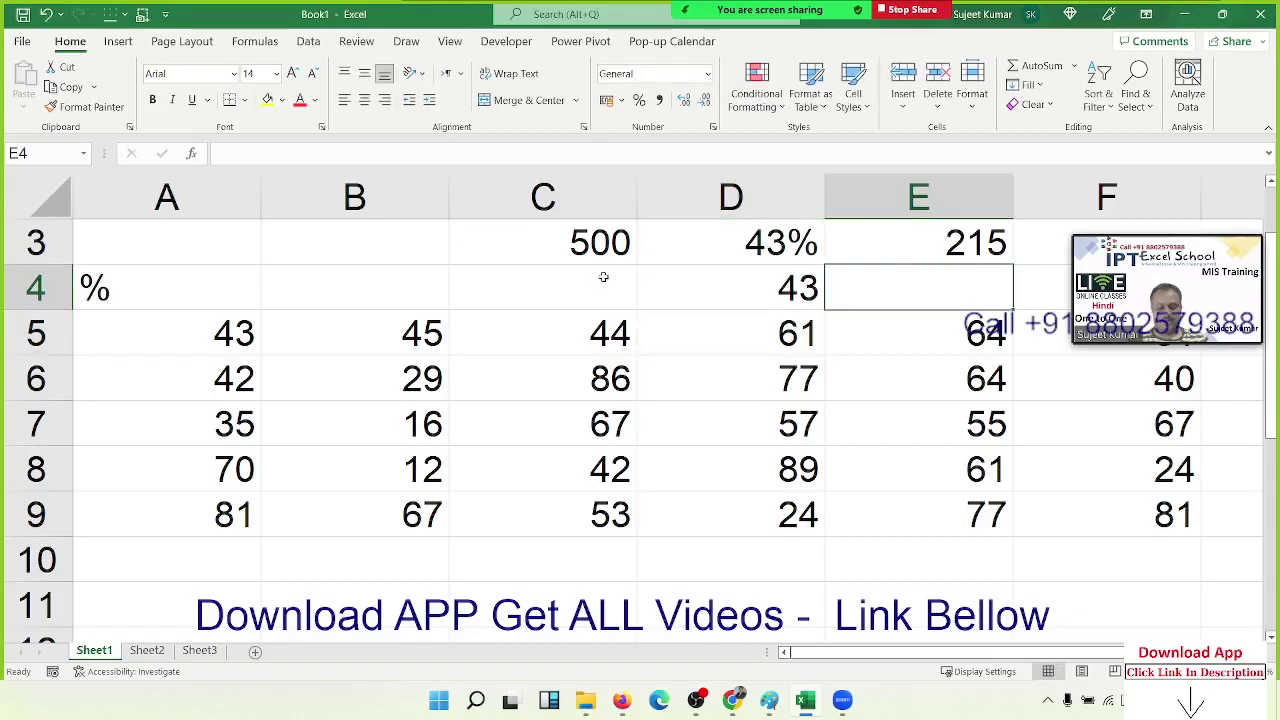
{"action": "type", "text": "="}
{"action": "key", "text": "Left"}
{"action": "key", "text": "Up"}
{"action": "key", "text": "Left"}
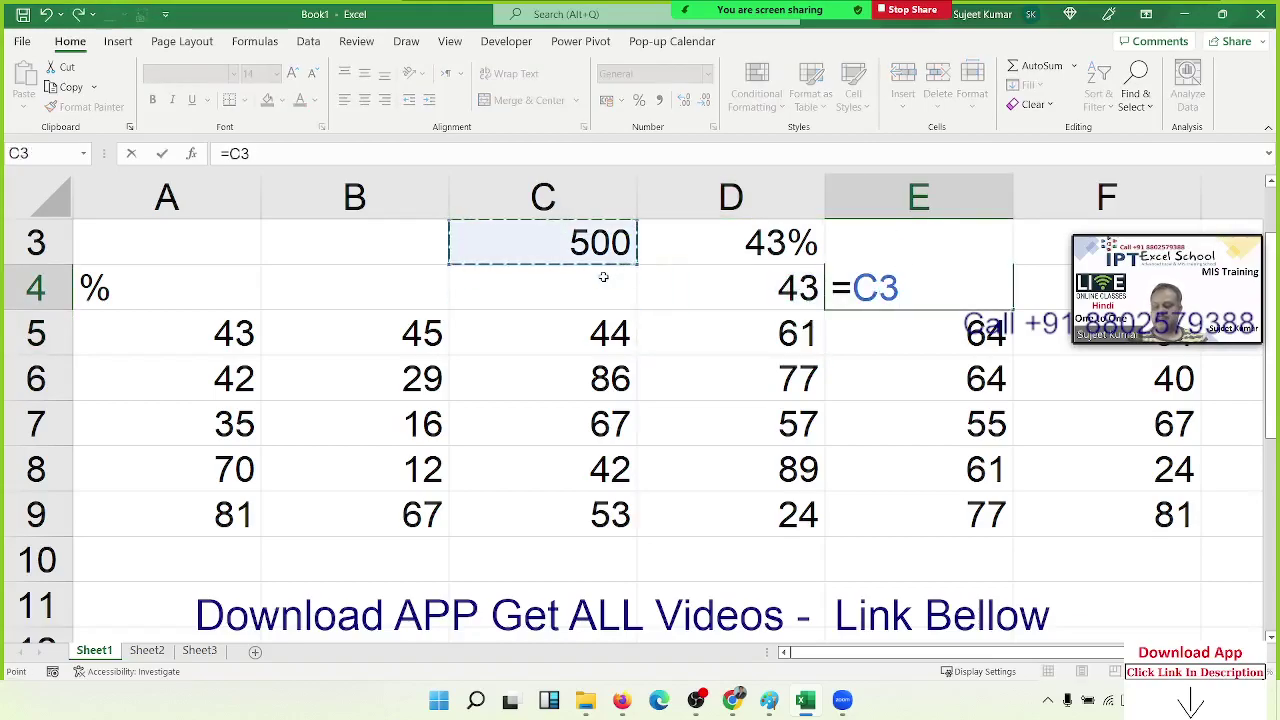
Complete E4's formula as =C3*D4/100 to calculate 215.
{"action": "type", "text": "*"}
{"action": "key", "text": "Left"}
{"action": "key", "text": "Return"}
{"action": "key", "text": "Up"}
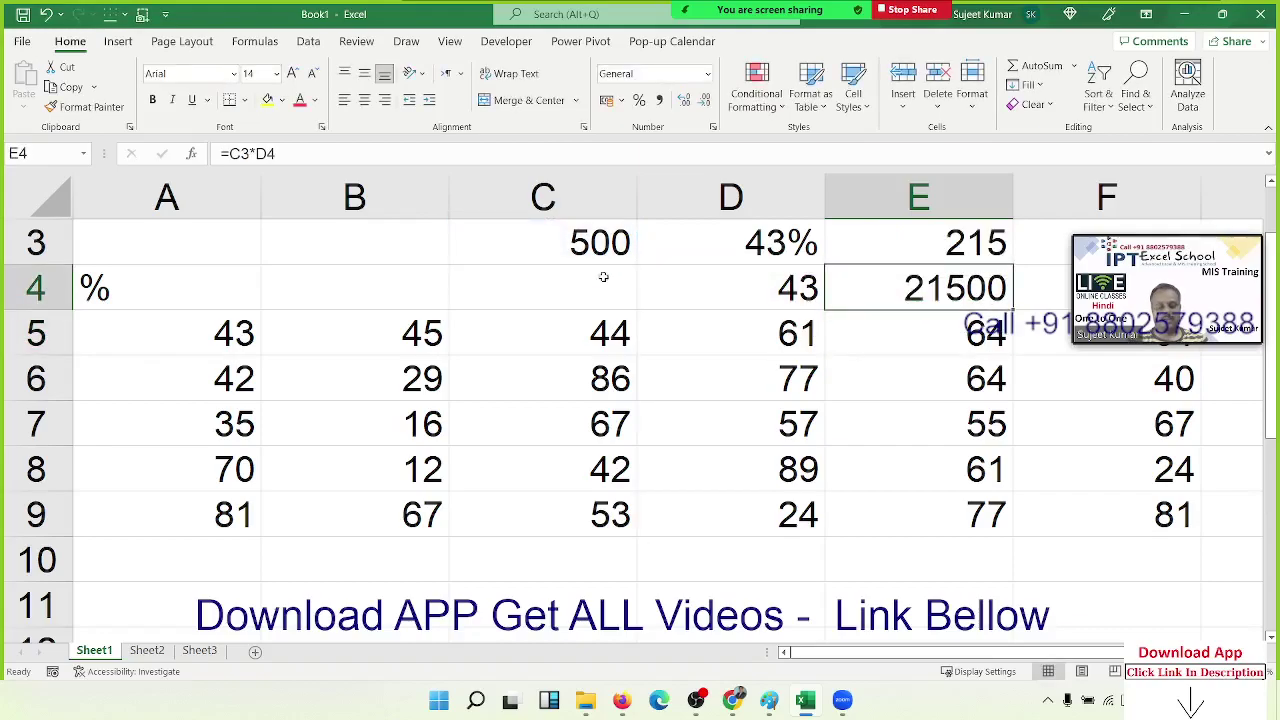
{"action": "key", "text": "F2"}
{"action": "key", "text": "BackSpace"}
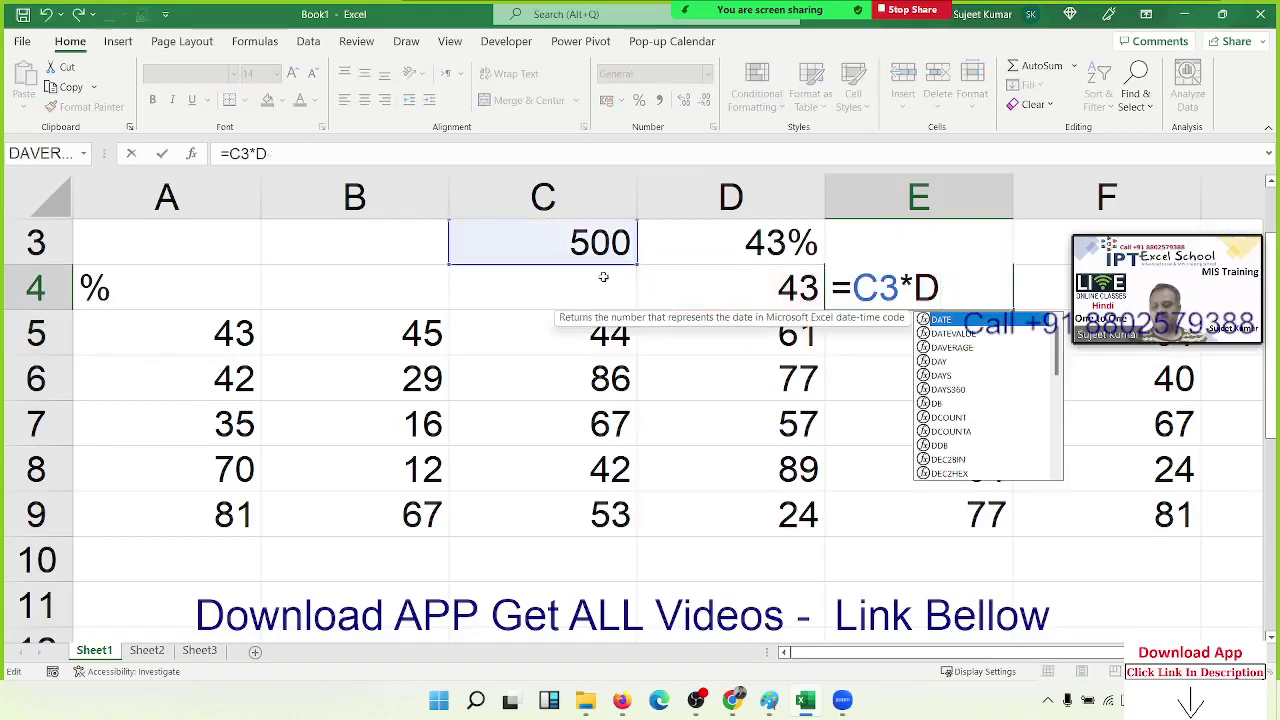
{"action": "type", "text": "4/100"}
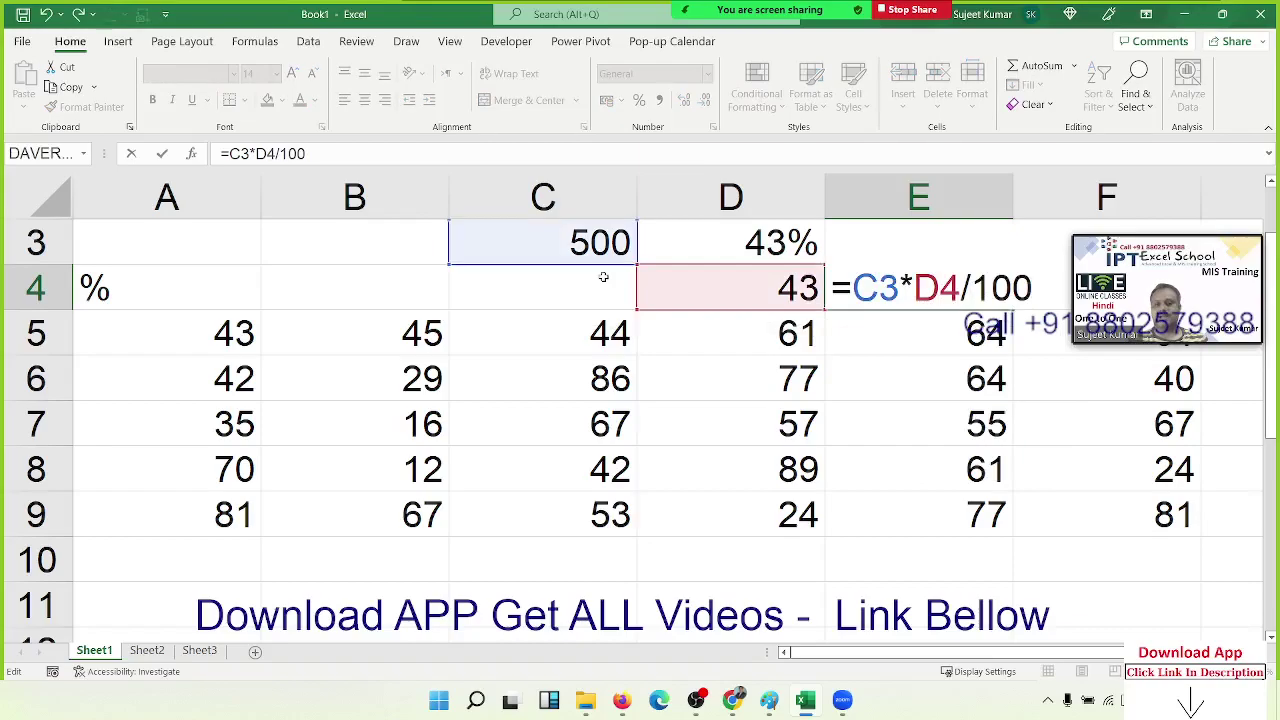
{"action": "key", "text": "Return"}
{"action": "key", "text": "Up"}
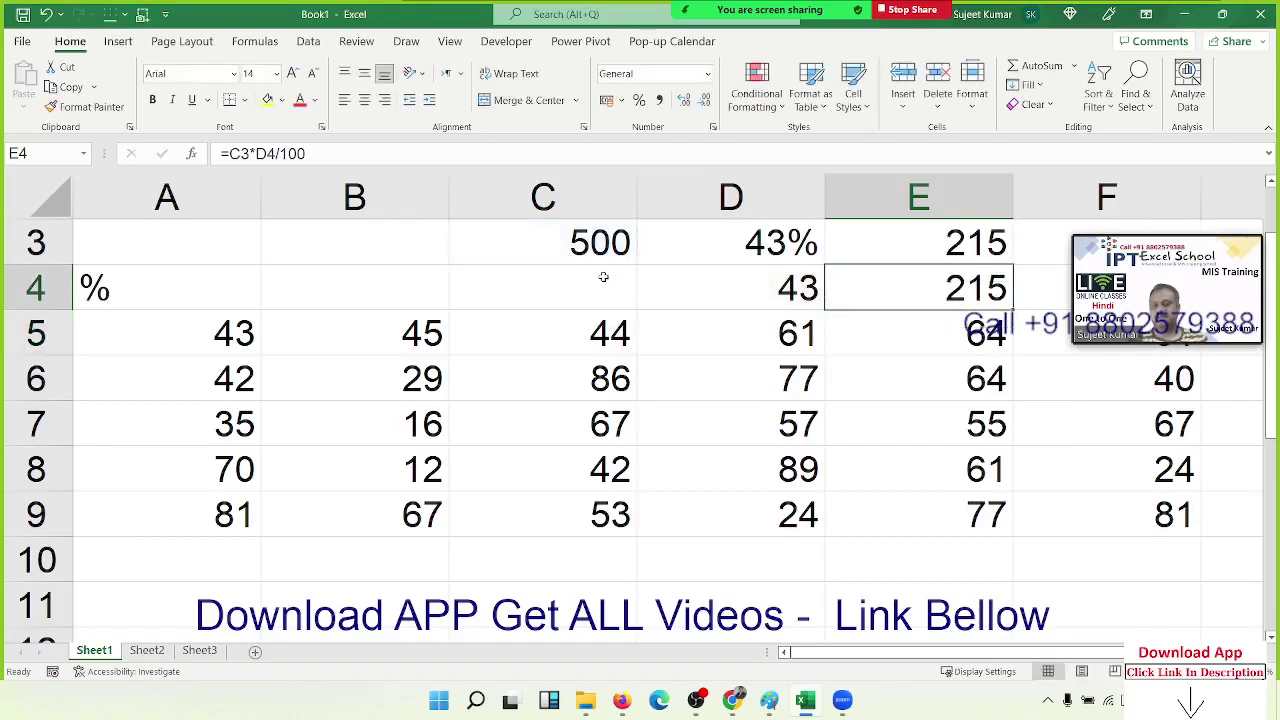
Insert a blank row above row 4.
{"action": "key", "text": "Down"}
{"action": "key", "text": "shift+Home"}
{"action": "key", "text": "Up"}
{"action": "key", "text": "shift+Home"}
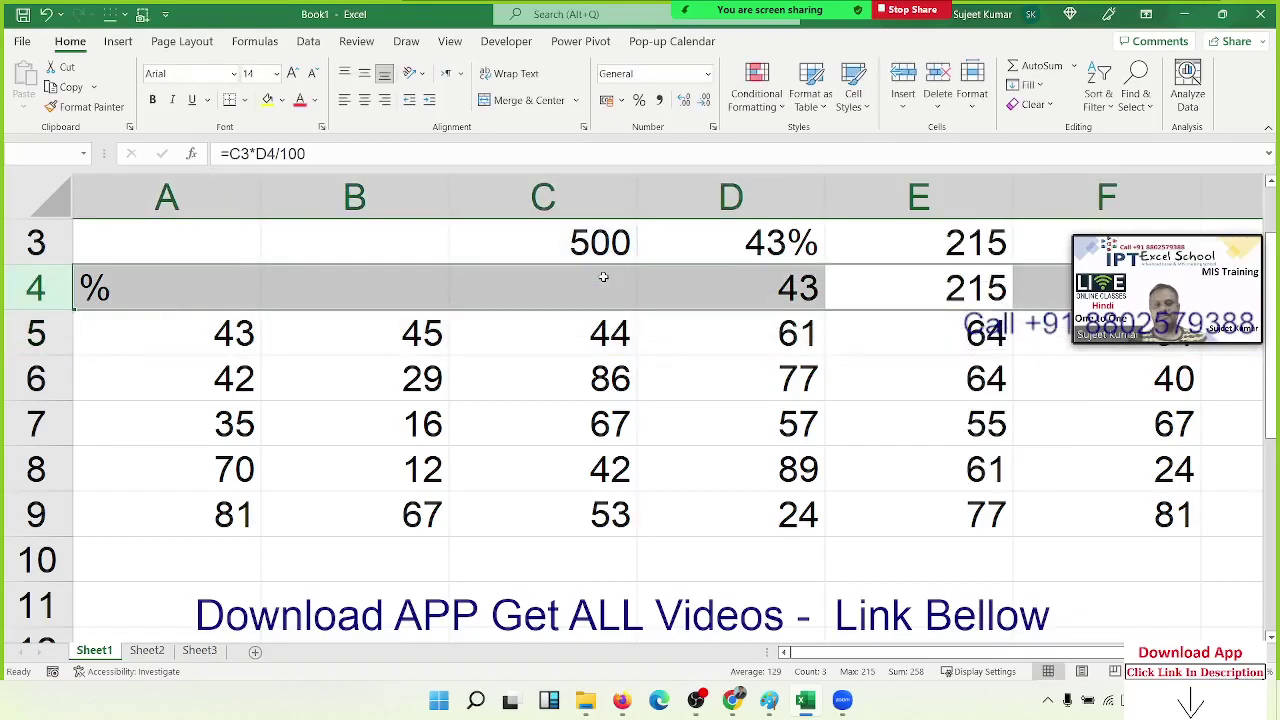
{"action": "key", "text": "shift+space"}
{"action": "key", "text": "ctrl+shift+equal"}
Move the 43 and its 215 result up into E4:F4.
{"action": "key", "text": "Down"}
{"action": "key", "text": "shift+Right"}
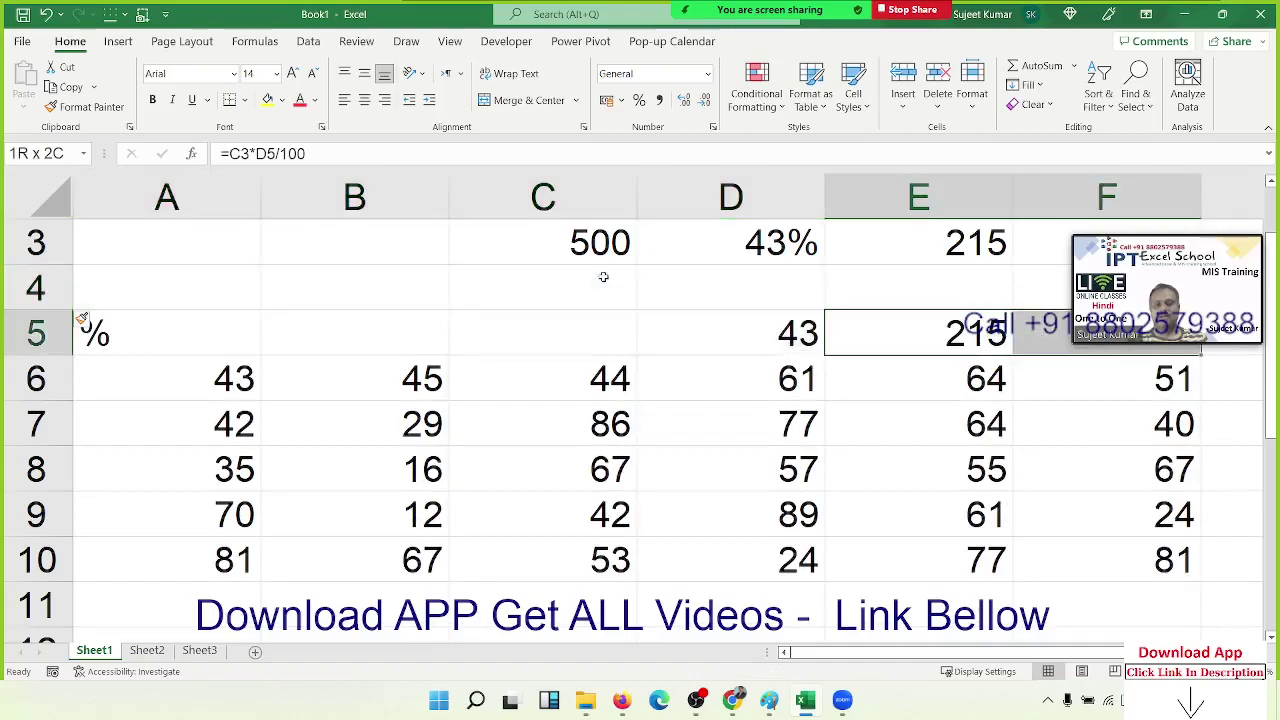
{"action": "key", "text": "shift+Left"}
{"action": "key", "text": "shift+Left"}
{"action": "key", "text": "ctrl+c"}
{"action": "key", "text": "Up"}
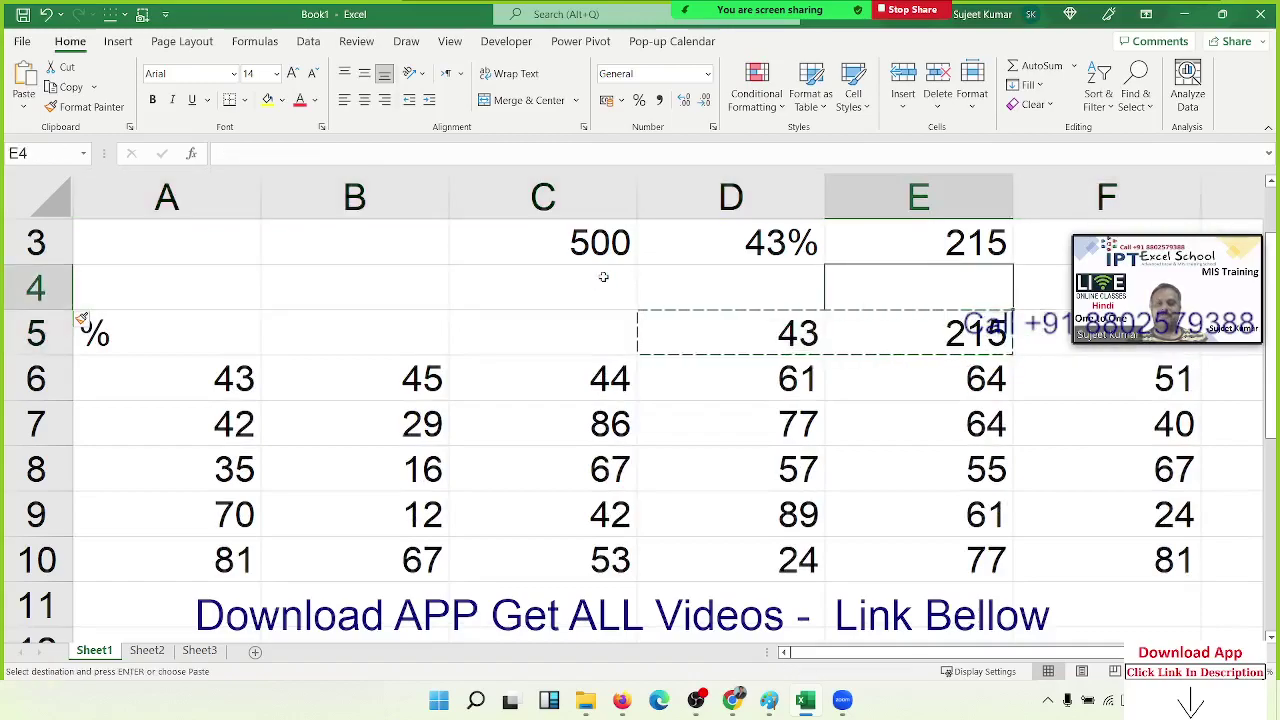
{"action": "key", "text": "ctrl+v"}
{"action": "key", "text": "Down"}
{"action": "key", "text": "Down"}
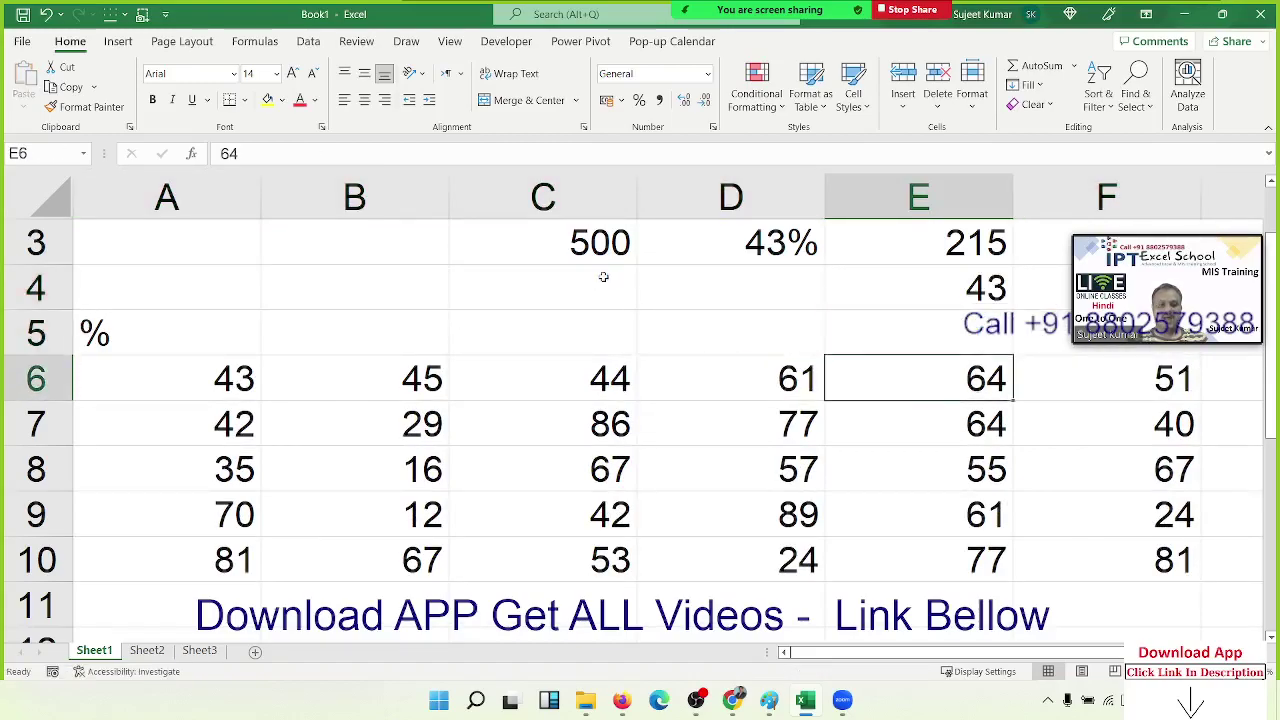
{"action": "key", "text": "Left"}
{"action": "key", "text": "Left"}
{"action": "key", "text": "Left"}
{"action": "key", "text": "Left"}
{"action": "key", "text": "ctrl+shift+Right"}
Append % to the scores in A6–A8, then undo back to plain numbers.
{"action": "key", "text": "ctrl+shift+Down"}
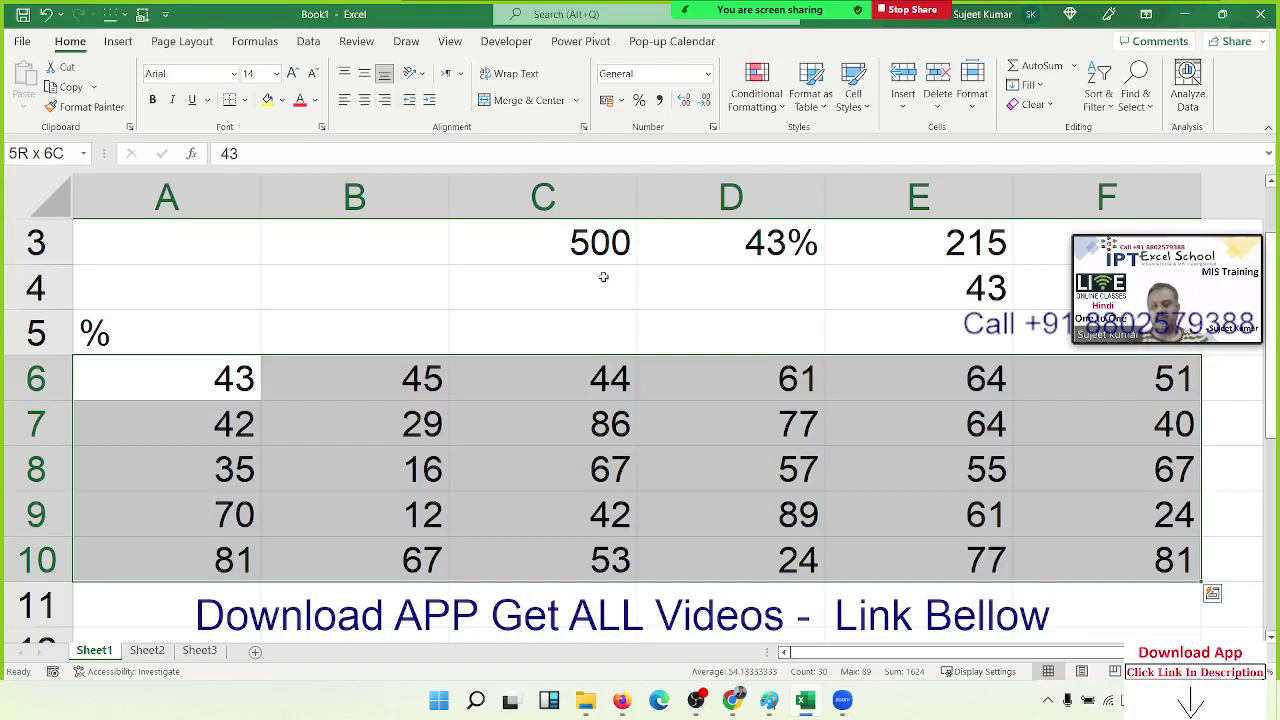
{"action": "key", "text": "Right"}
{"action": "key", "text": "Left"}
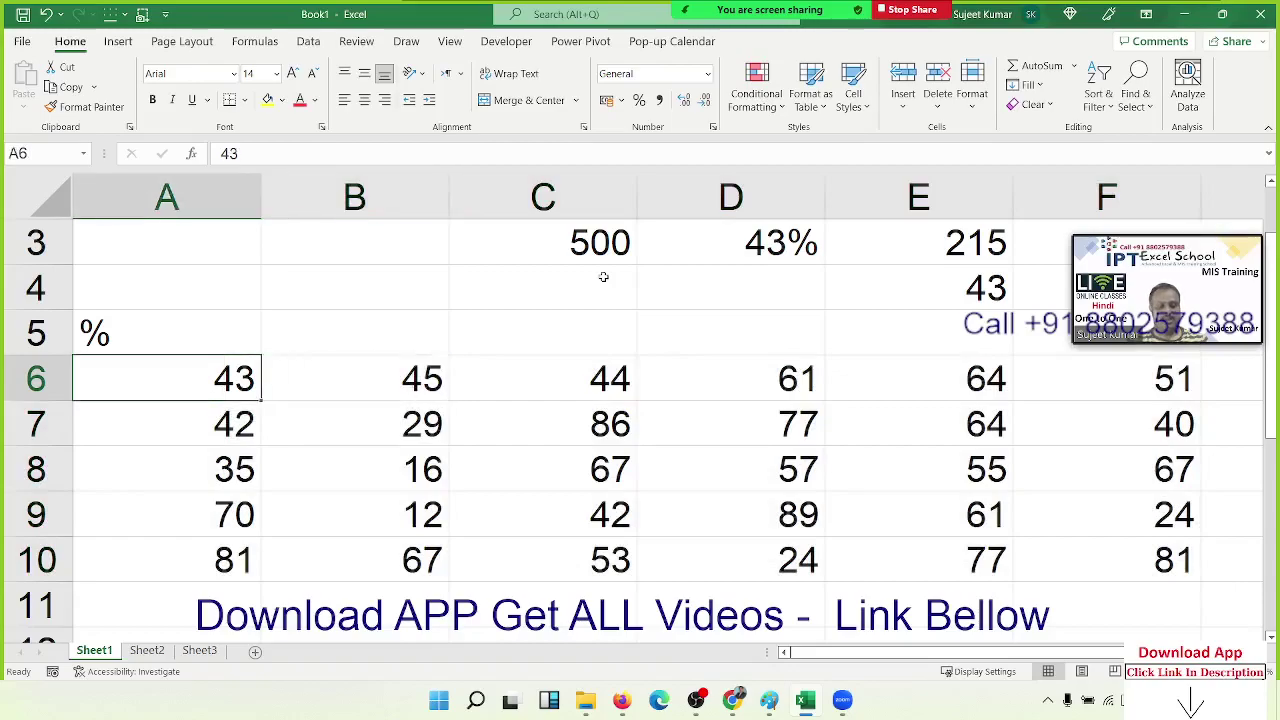
{"action": "key", "text": "F2"}
{"action": "type", "text": "%"}
{"action": "key", "text": "Return"}
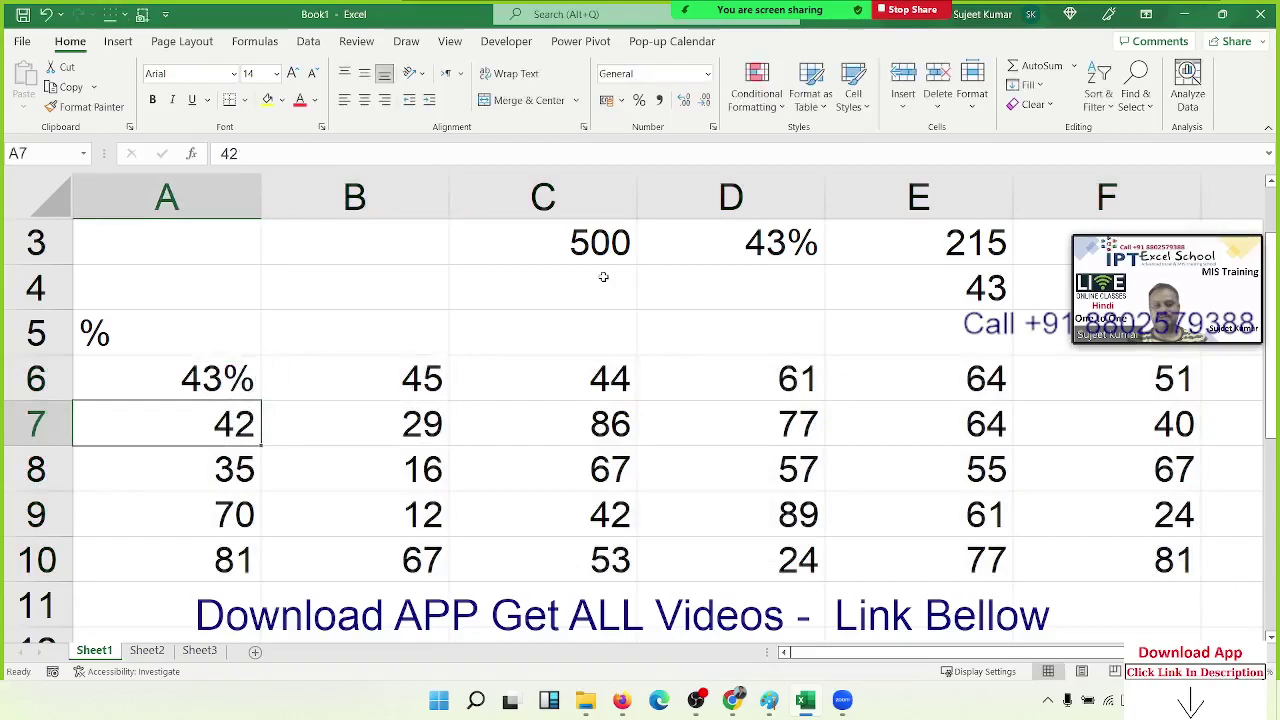
{"action": "key", "text": "F2"}
{"action": "type", "text": "%"}
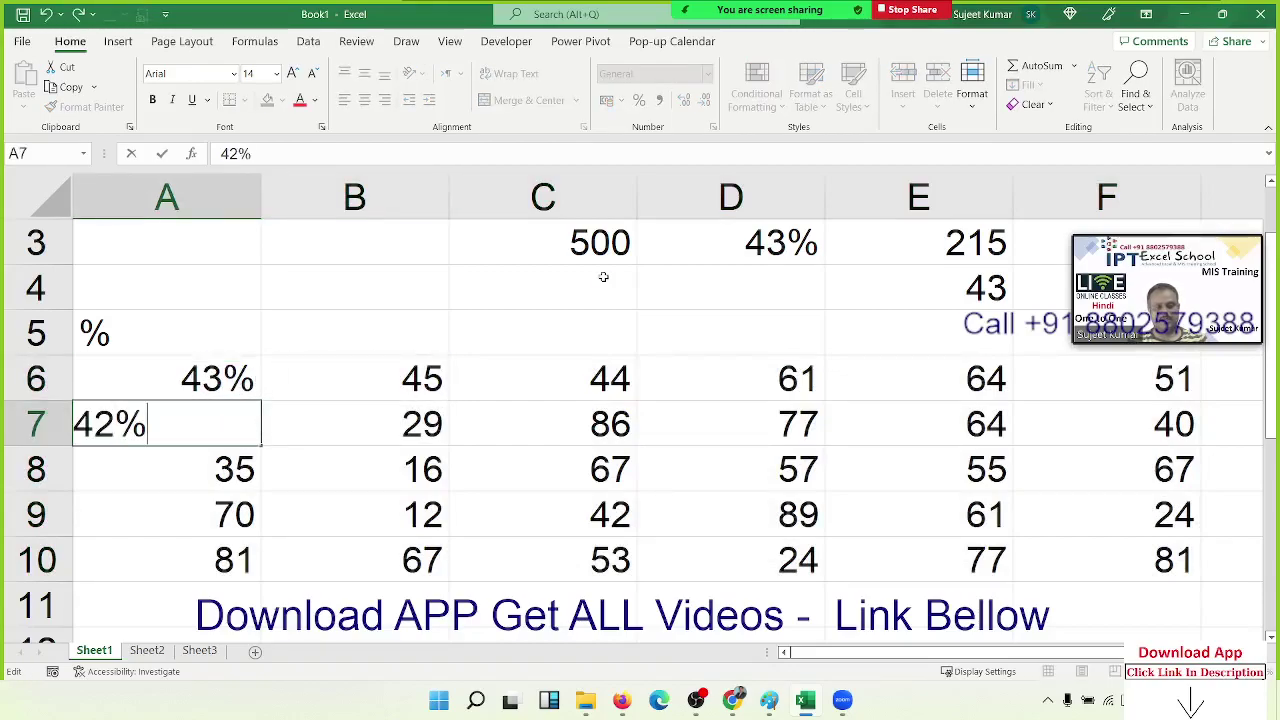
{"action": "key", "text": "Return"}
{"action": "key", "text": "F2"}
{"action": "type", "text": "%"}
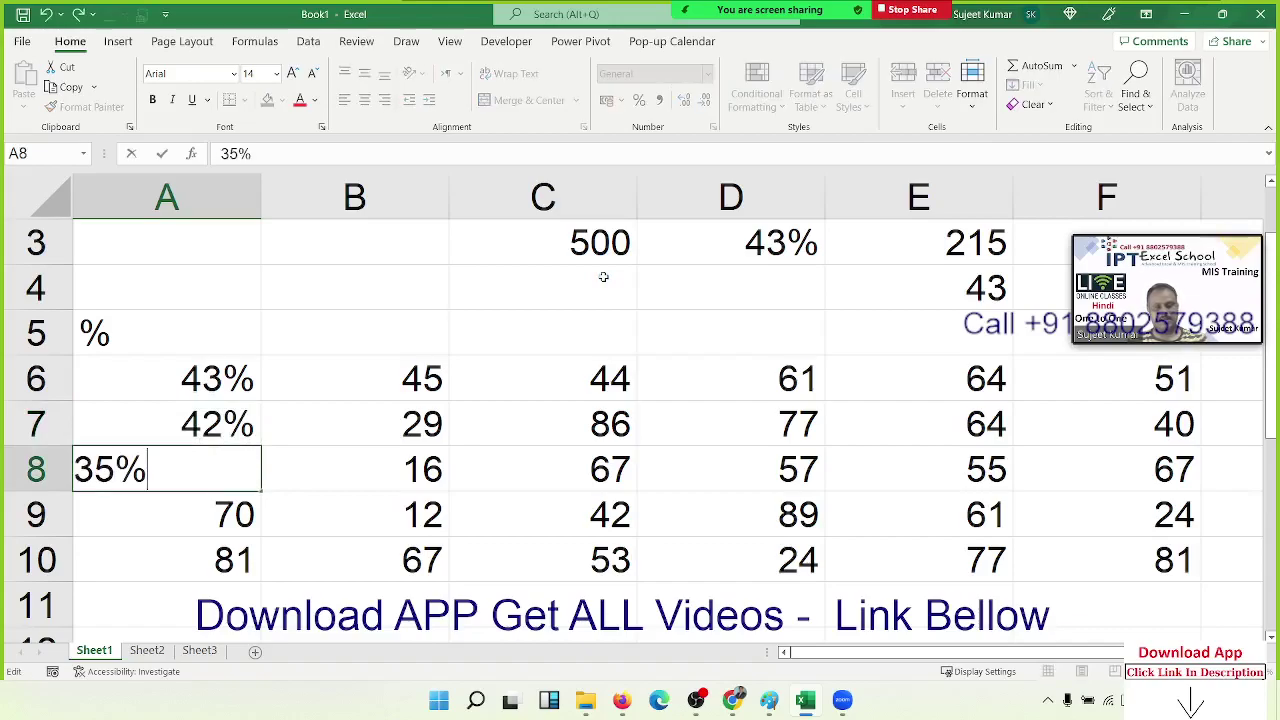
{"action": "key", "text": "Return"}
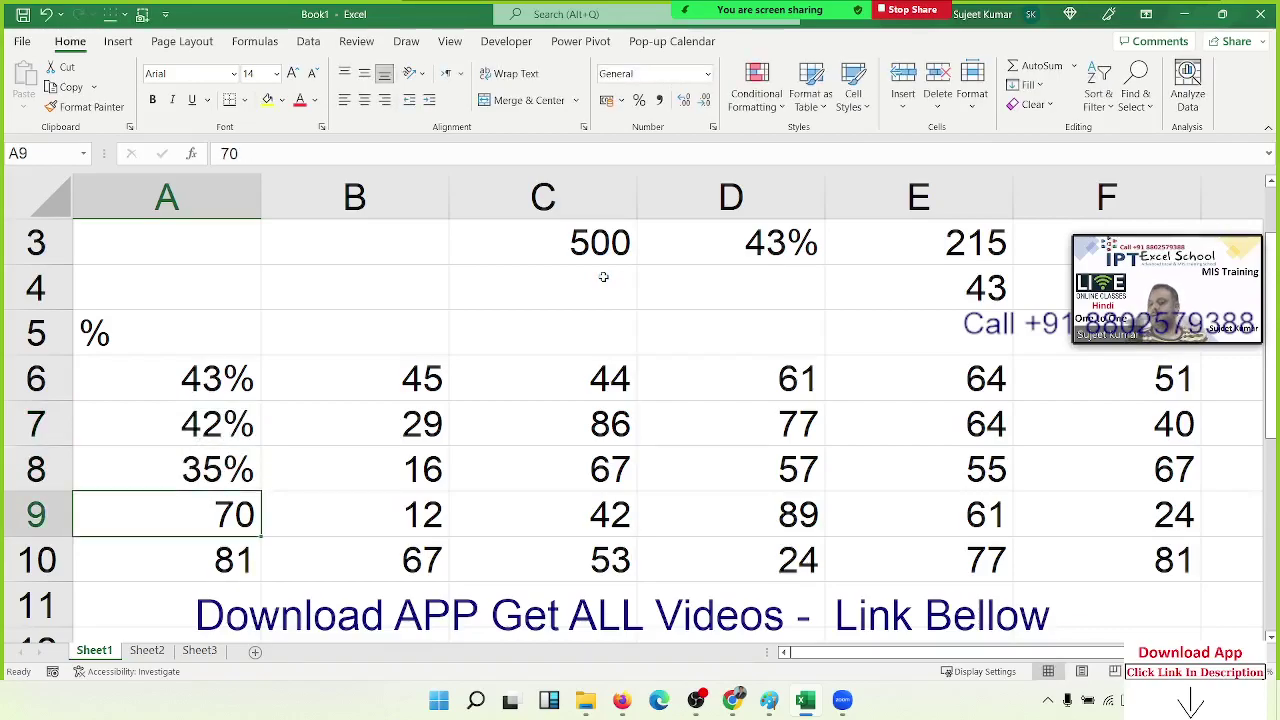
{"action": "key", "text": "ctrl+z"}
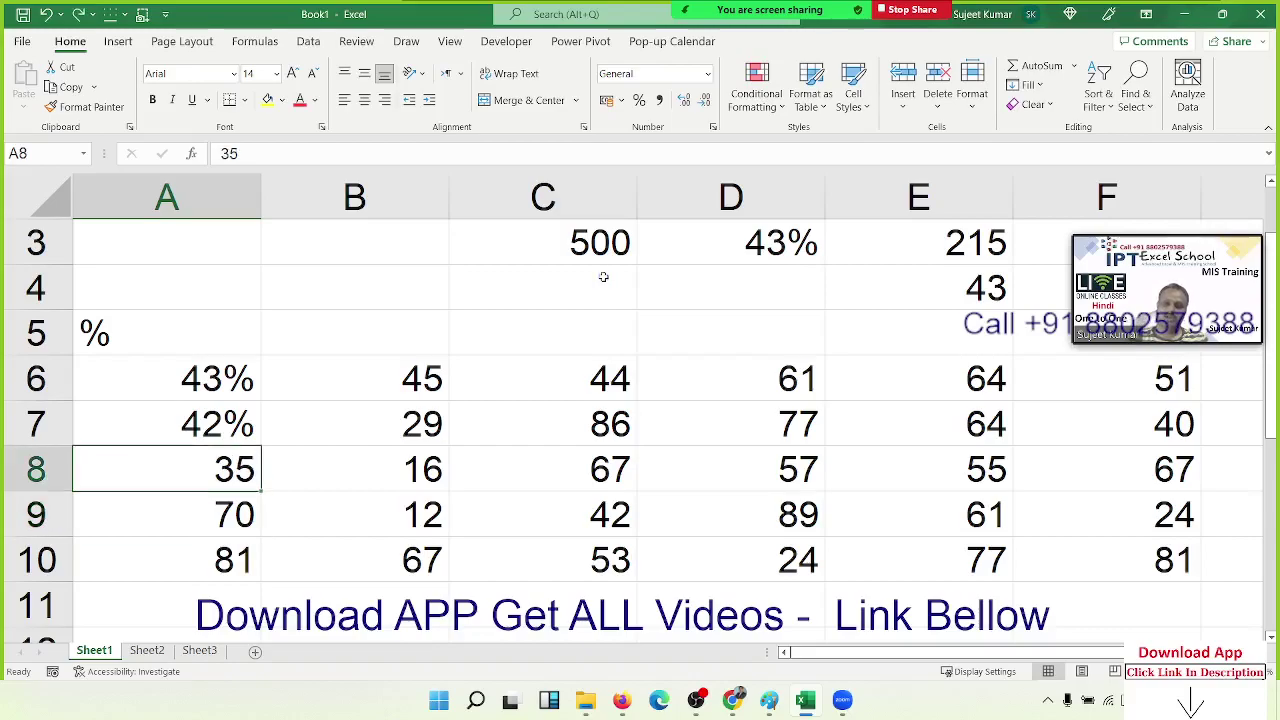
{"action": "key", "text": "ctrl+z"}
{"action": "key", "text": "ctrl+z"}
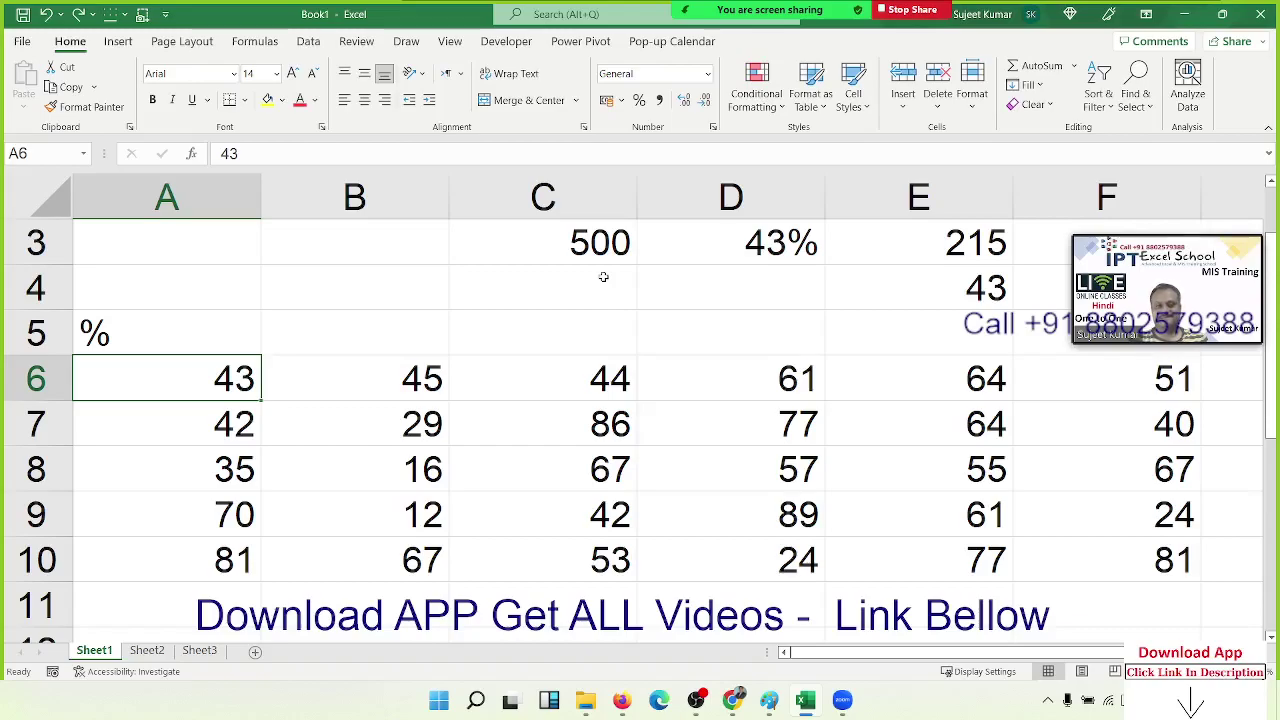
Enter 43% in A6, fill it down to A10, then undo both changes.
{"action": "key", "text": "Down"}
{"action": "key", "text": "Down"}
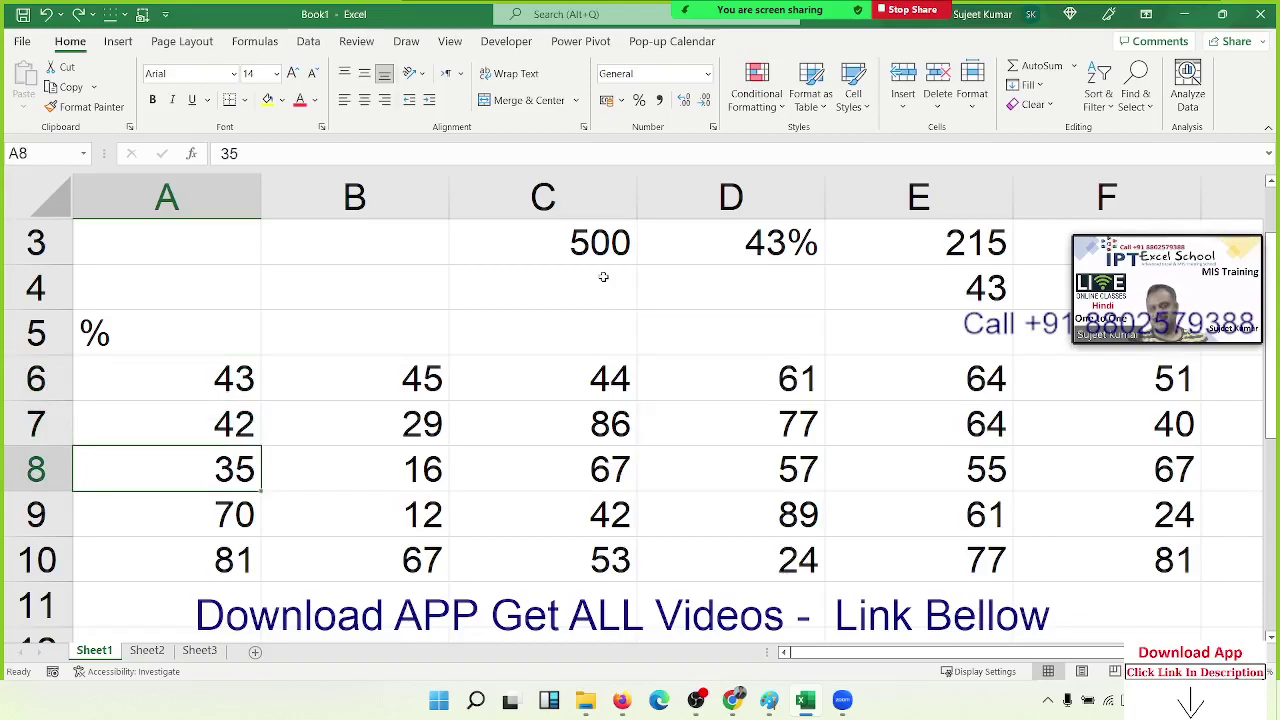
{"action": "key", "text": "Up"}
{"action": "key", "text": "Up"}
{"action": "key", "text": "shift+Down"}
{"action": "key", "text": "shift+Down"}
{"action": "key", "text": "shift+Down"}
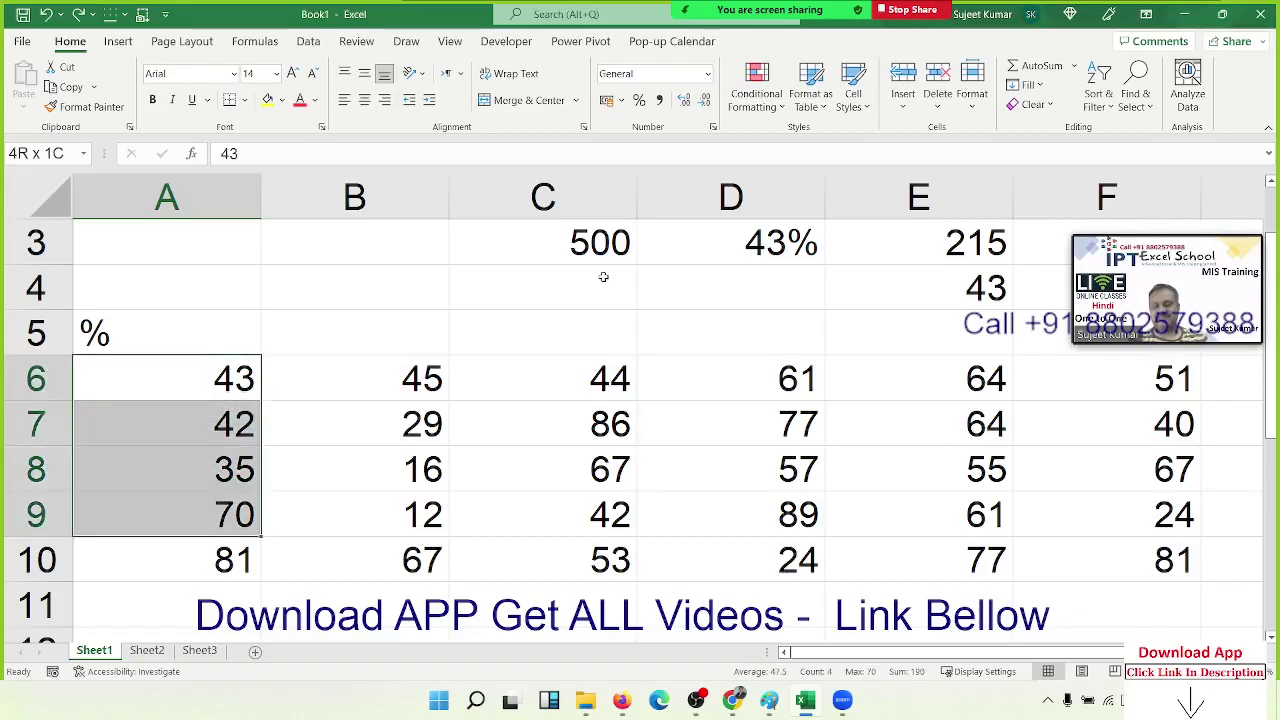
{"action": "key", "text": "shift+Down"}
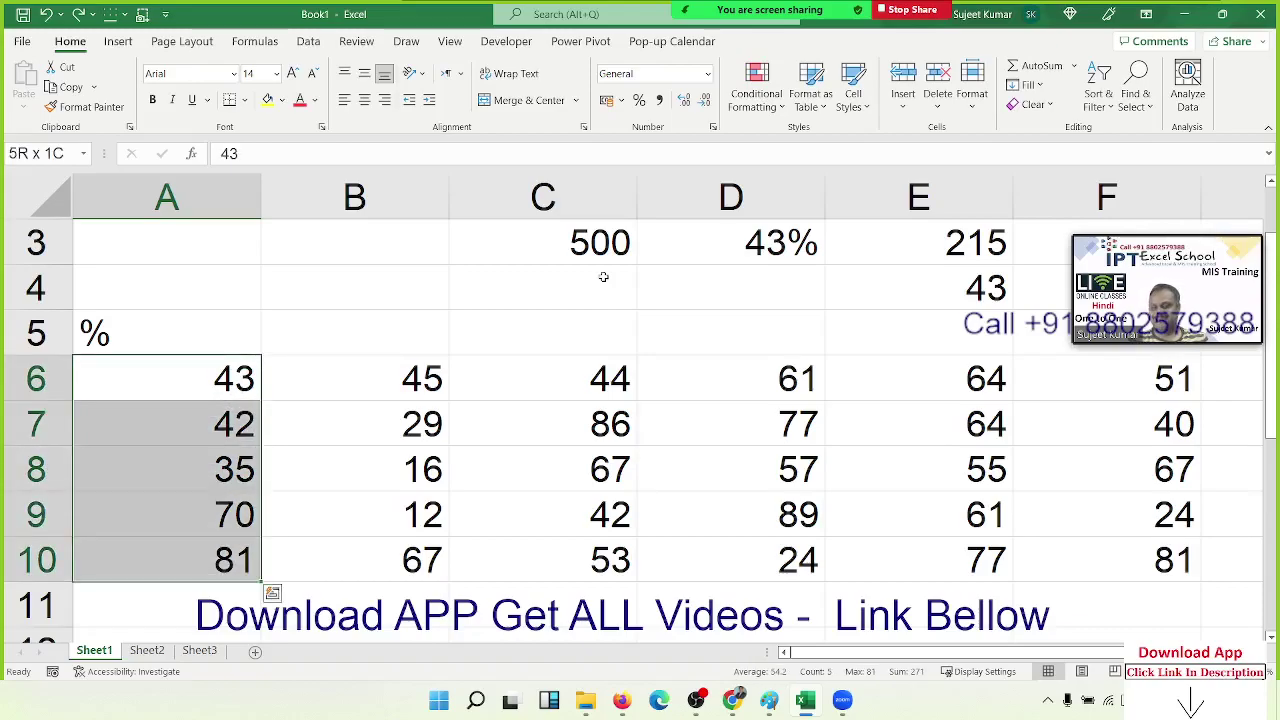
{"action": "key", "text": "Up"}
{"action": "key", "text": "Down"}
{"action": "type", "text": "43"}
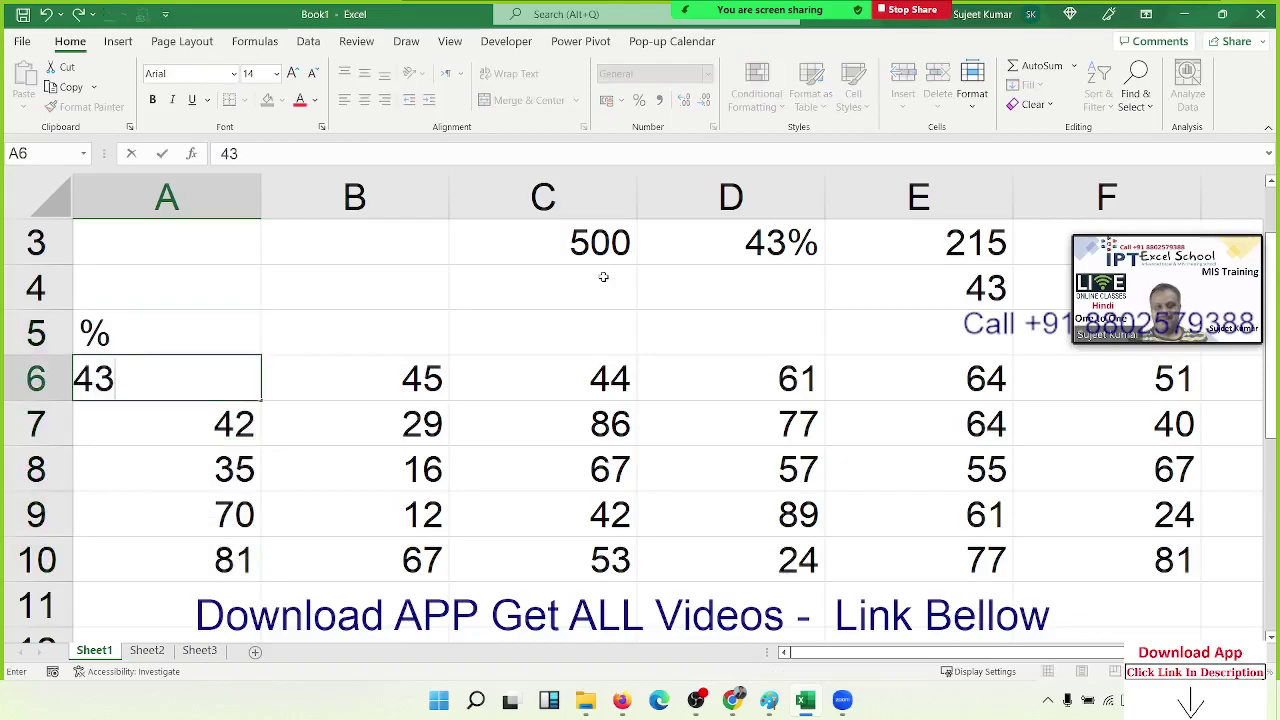
{"action": "type", "text": "%"}
{"action": "key", "text": "Return"}
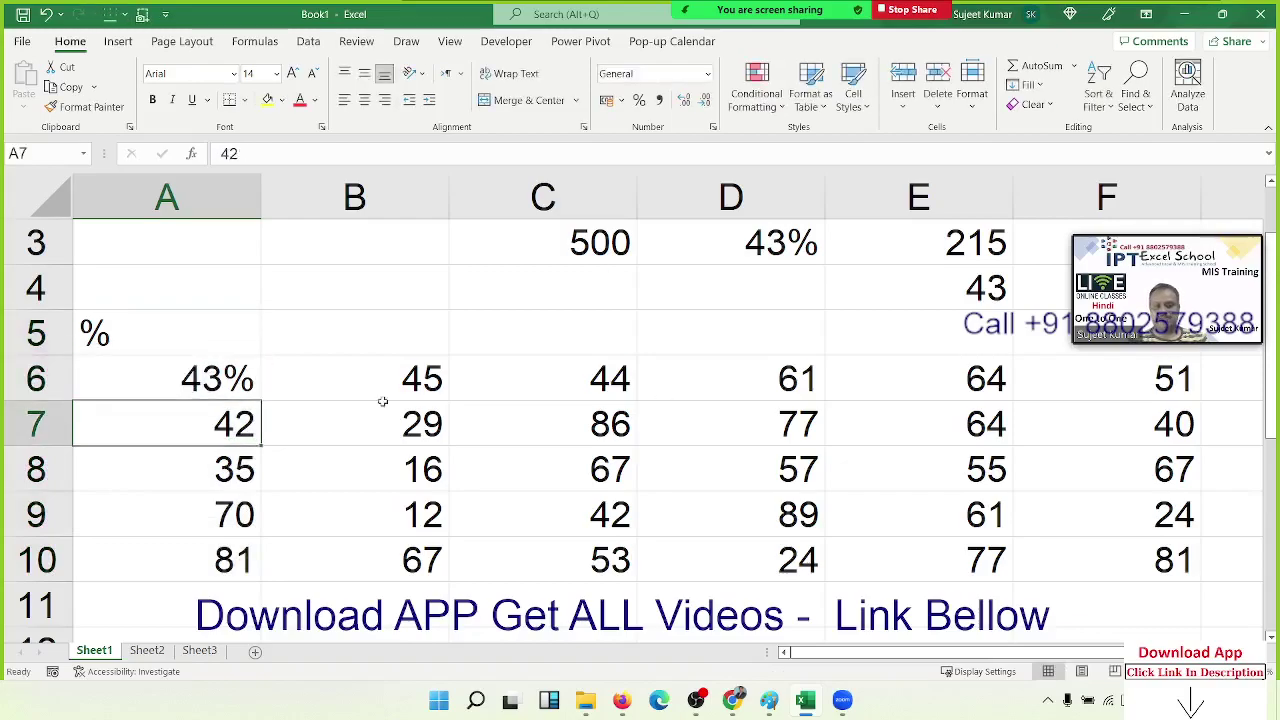
{"action": "left_click", "coordinate": [230, 373]}
{"action": "left_click_drag", "start_coordinate": [260, 412], "coordinate": [268, 560]}
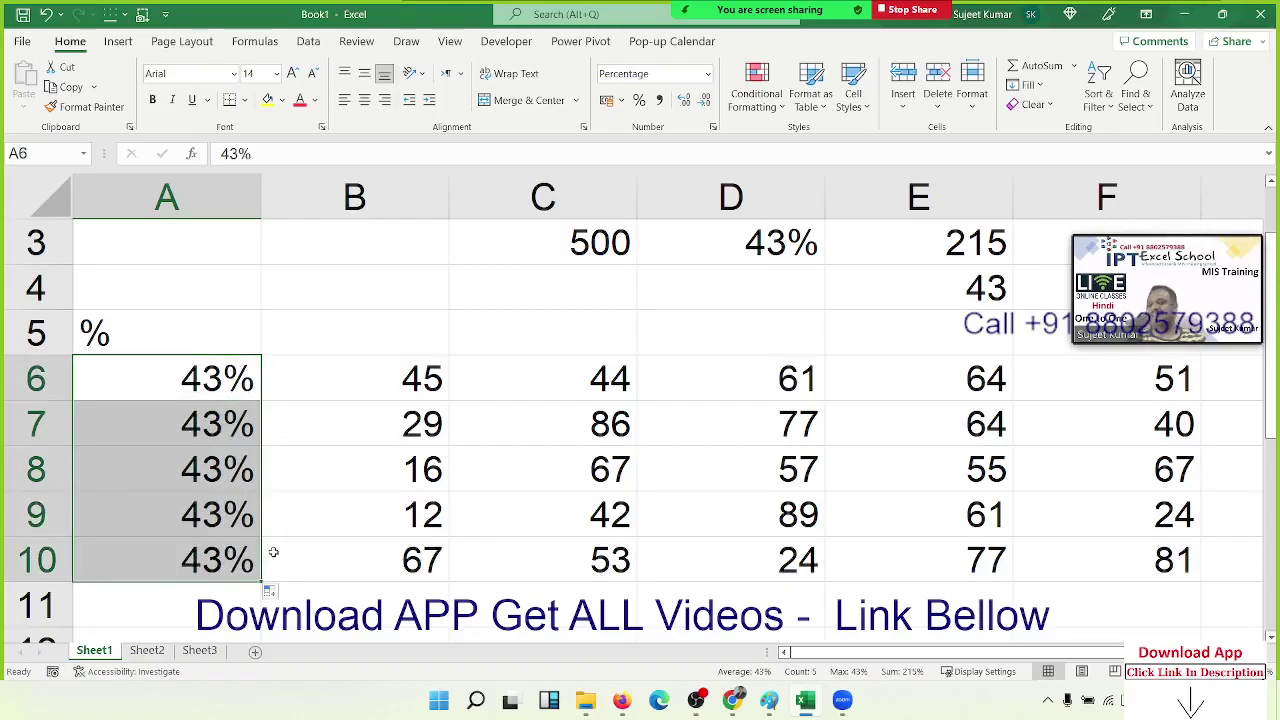
{"action": "key", "text": "ctrl+z"}
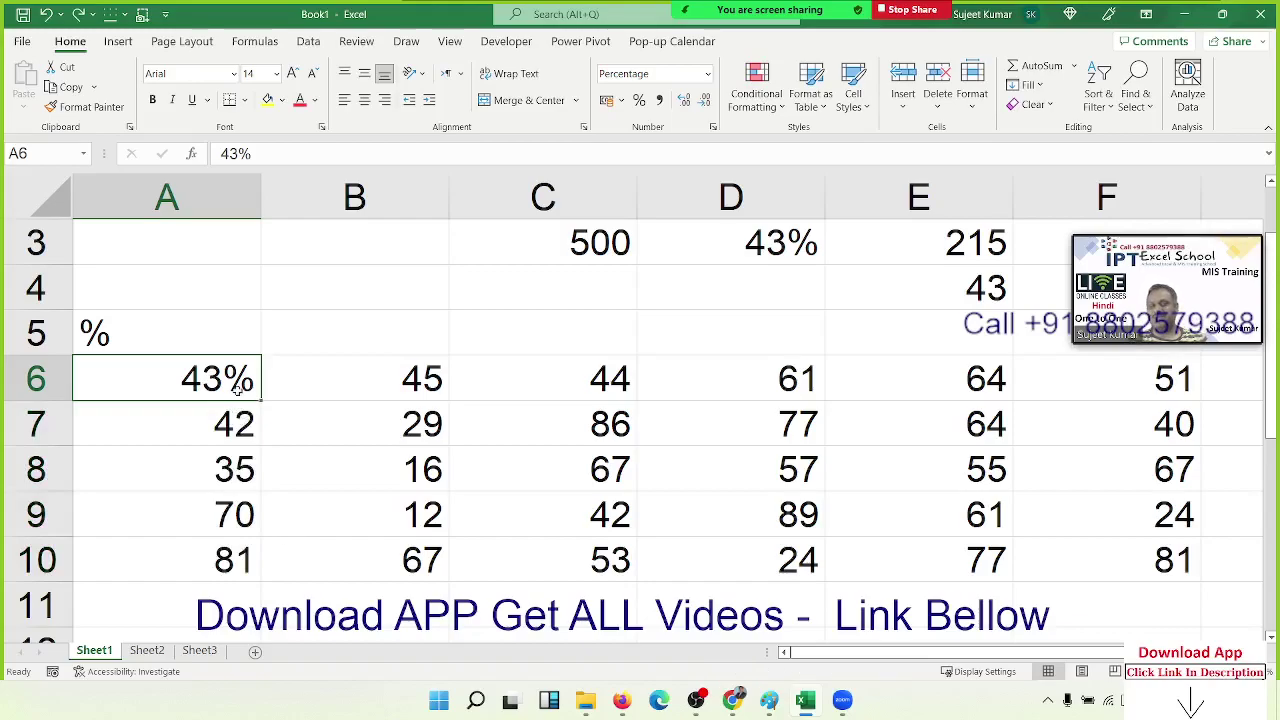
{"action": "key", "text": "ctrl+z"}
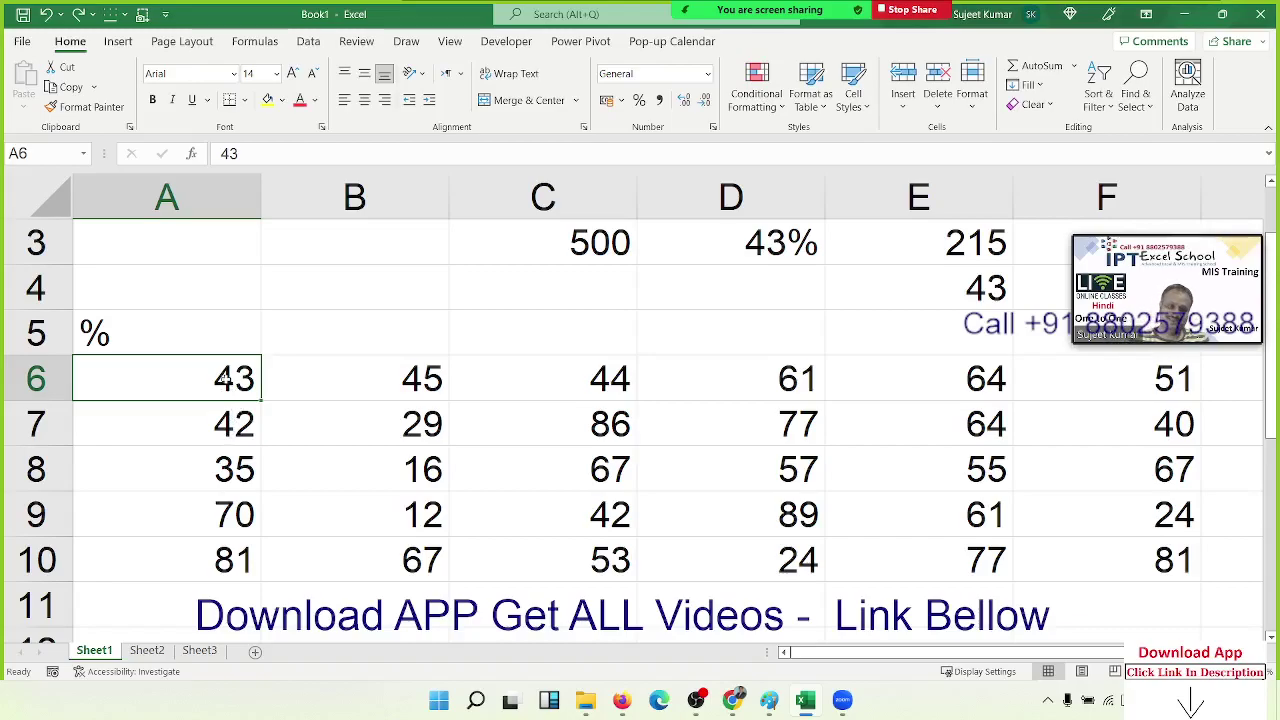
Retry 43%, 42%, 35% in A6–A8, undo them, and select A6:A10.
{"action": "left_click", "coordinate": [285, 160]}
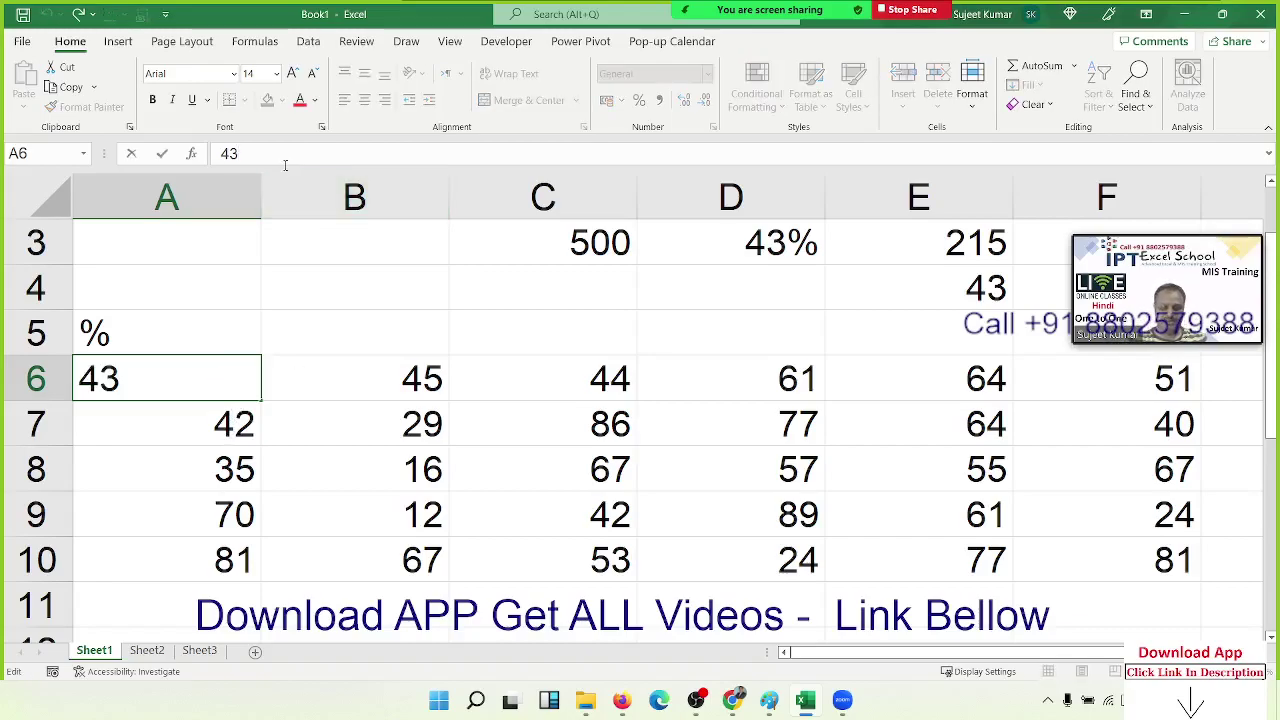
{"action": "type", "text": "%"}
{"action": "key", "text": "Return"}
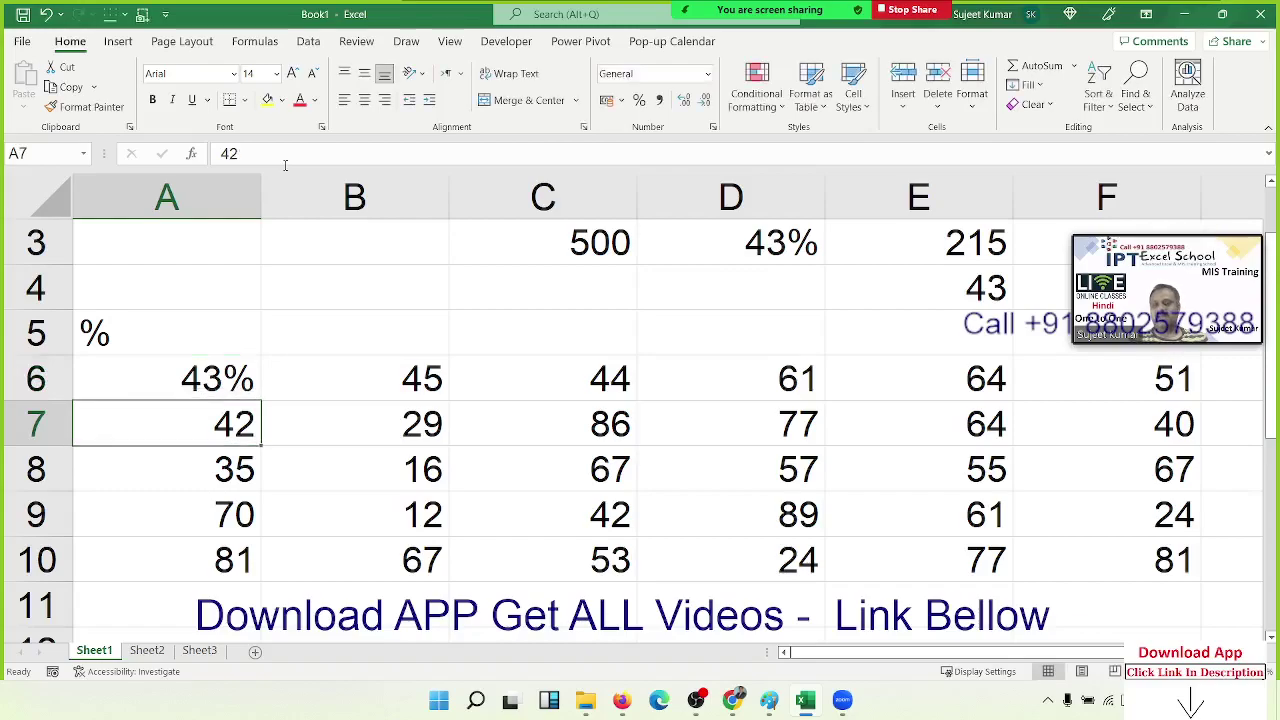
{"action": "left_click", "coordinate": [285, 165]}
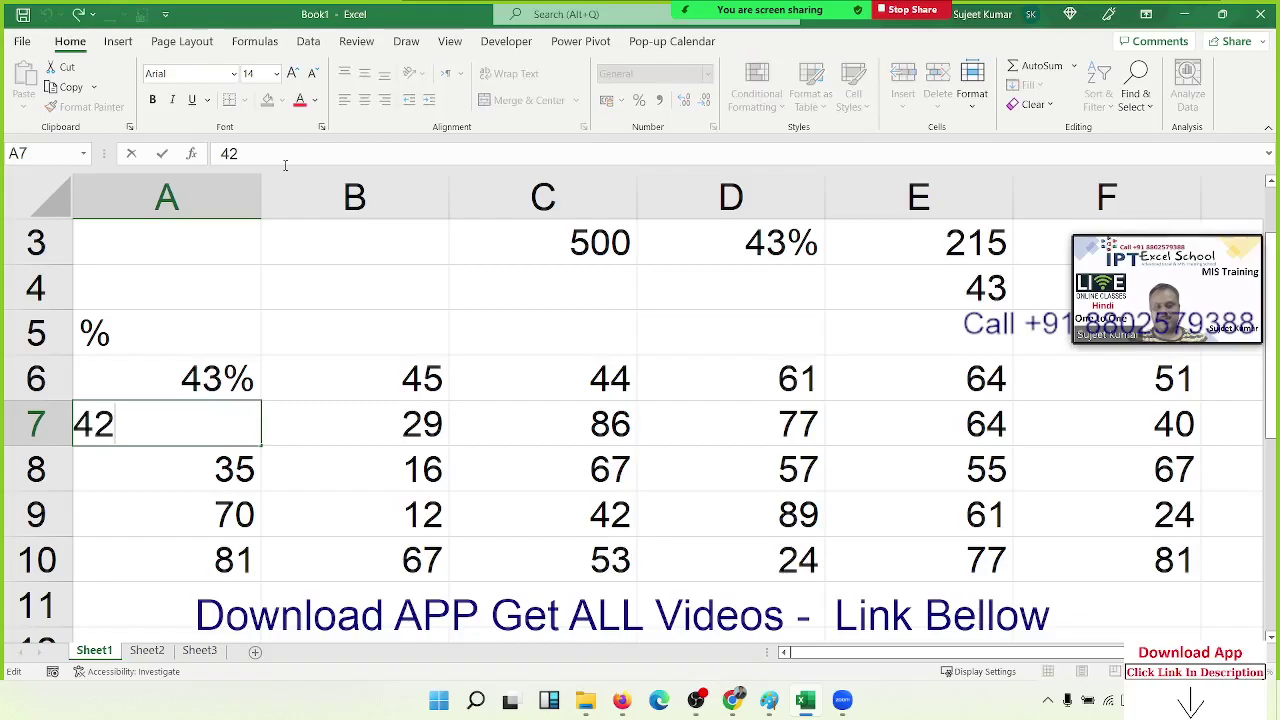
{"action": "type", "text": "%"}
{"action": "key", "text": "Return"}
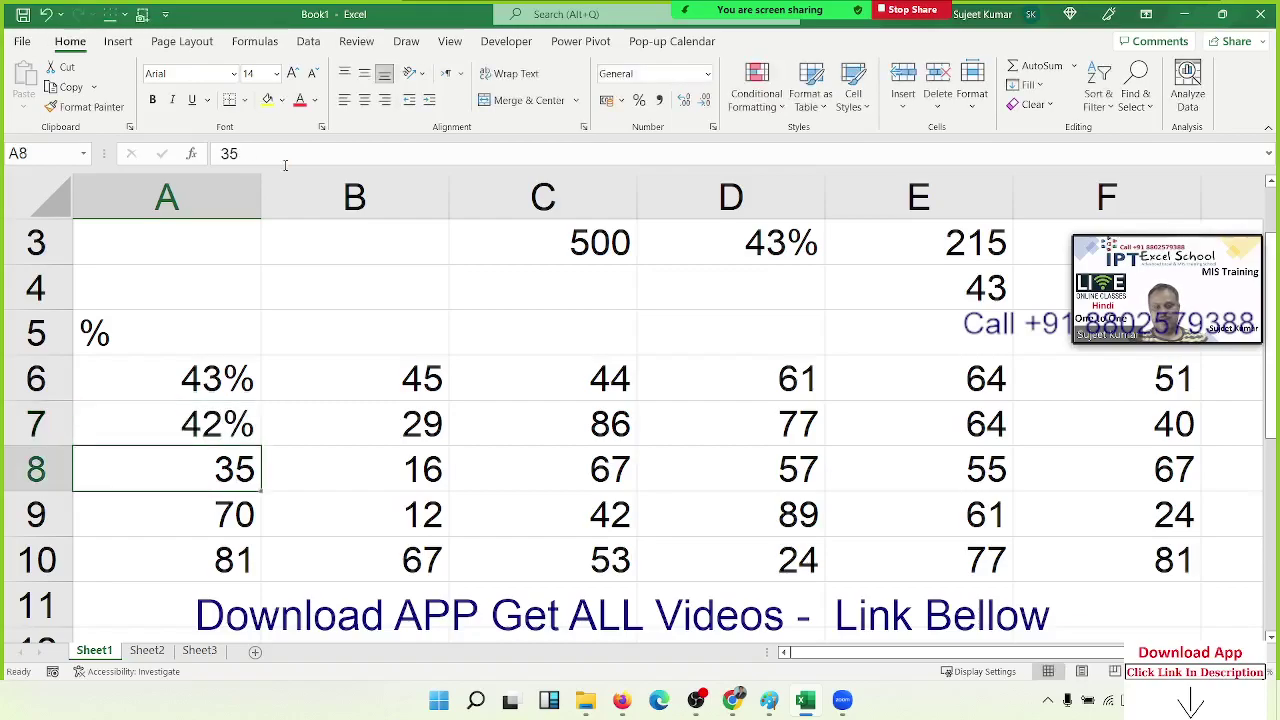
{"action": "left_click", "coordinate": [285, 165]}
{"action": "type", "text": "%"}
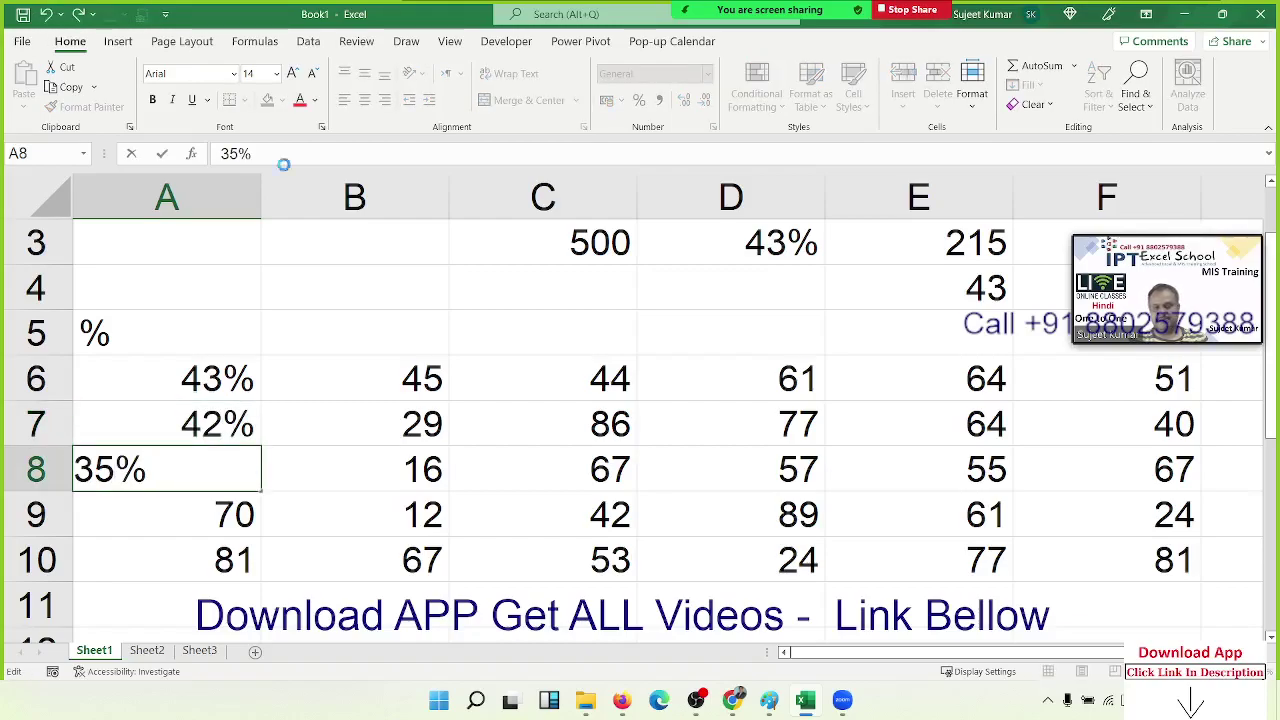
{"action": "key", "text": "Return"}
{"action": "key", "text": "ctrl+z"}
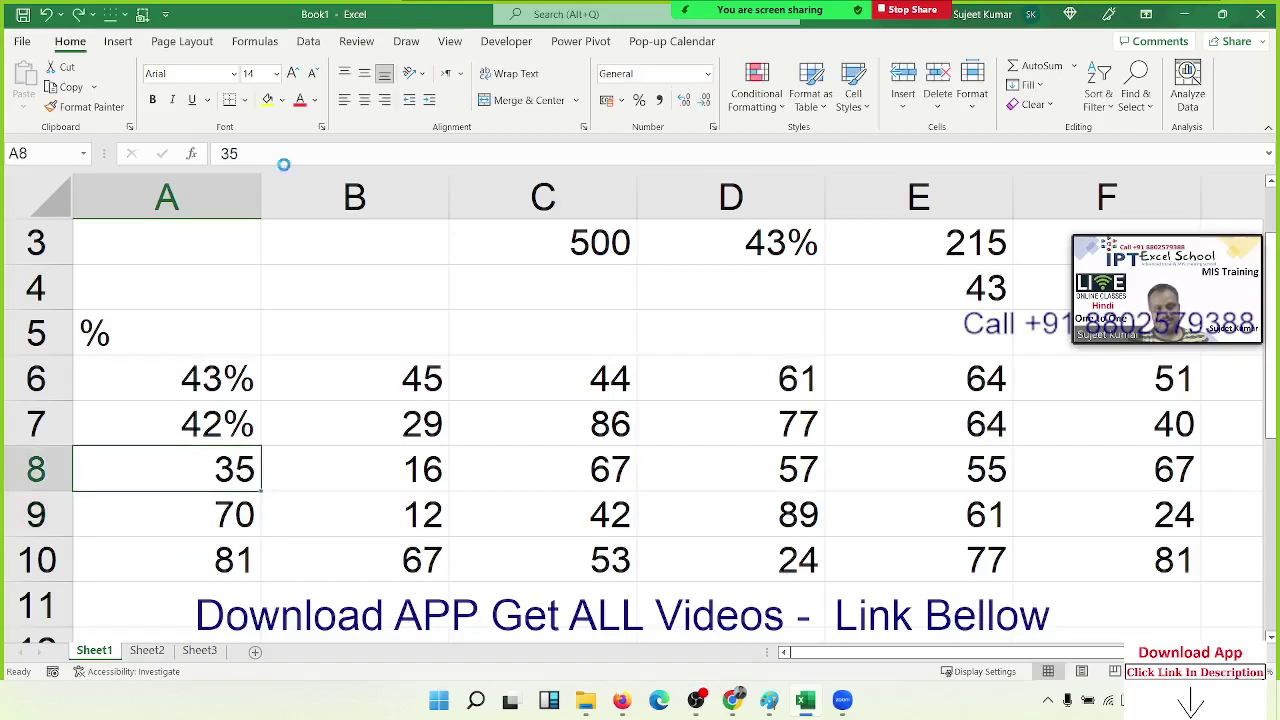
{"action": "key", "text": "ctrl+z"}
{"action": "key", "text": "ctrl+z"}
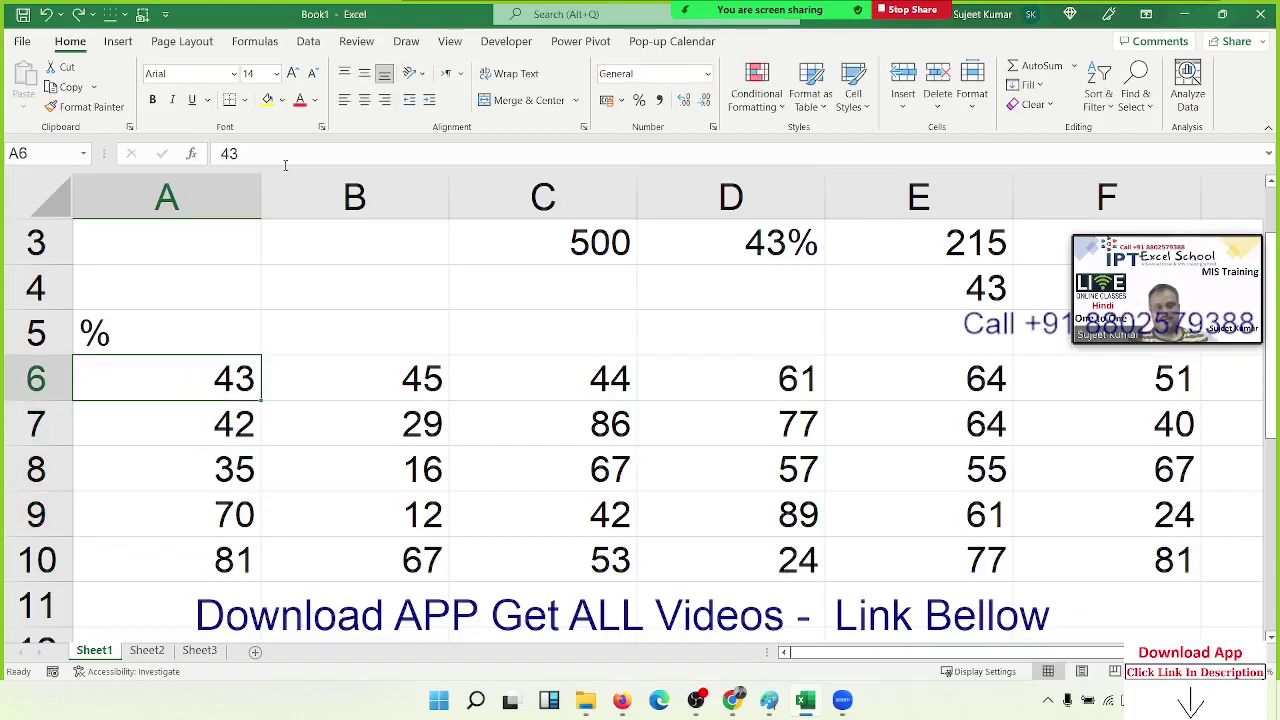
{"action": "key", "text": "ctrl+shift+Down"}
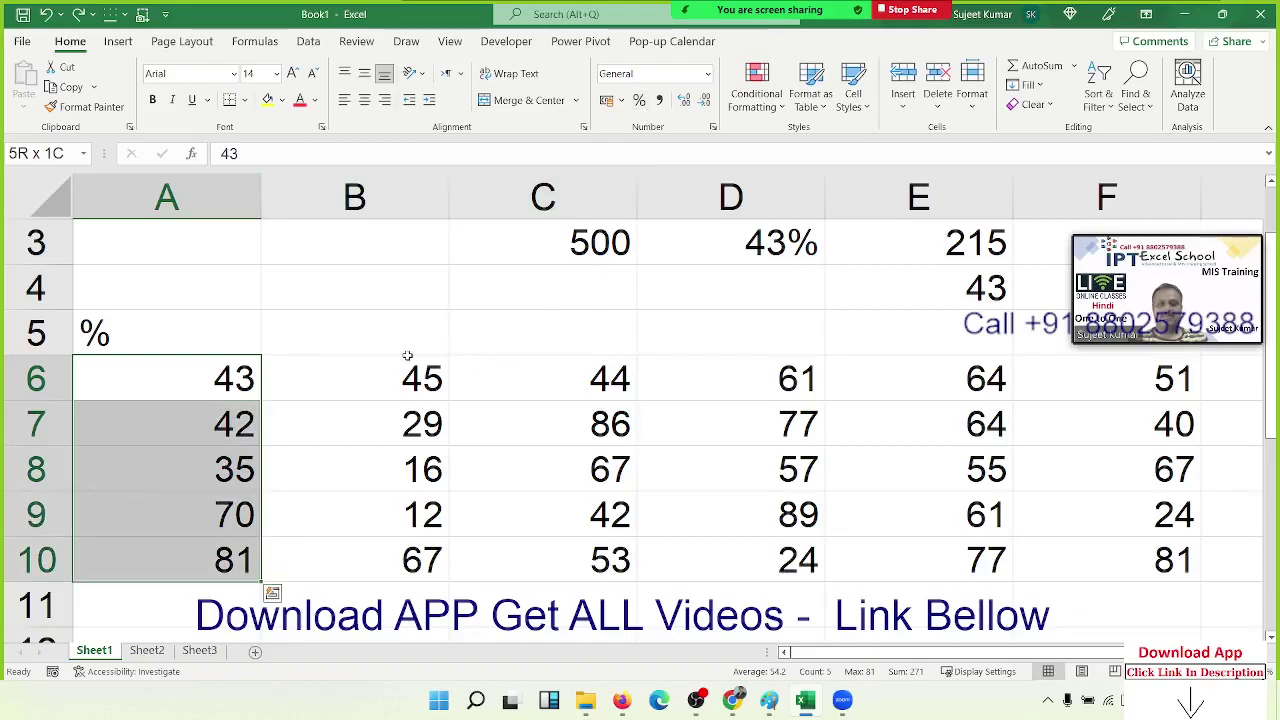
{"action": "scroll", "coordinate": [407, 355], "scroll_direction": "up", "scroll_amount": 1}
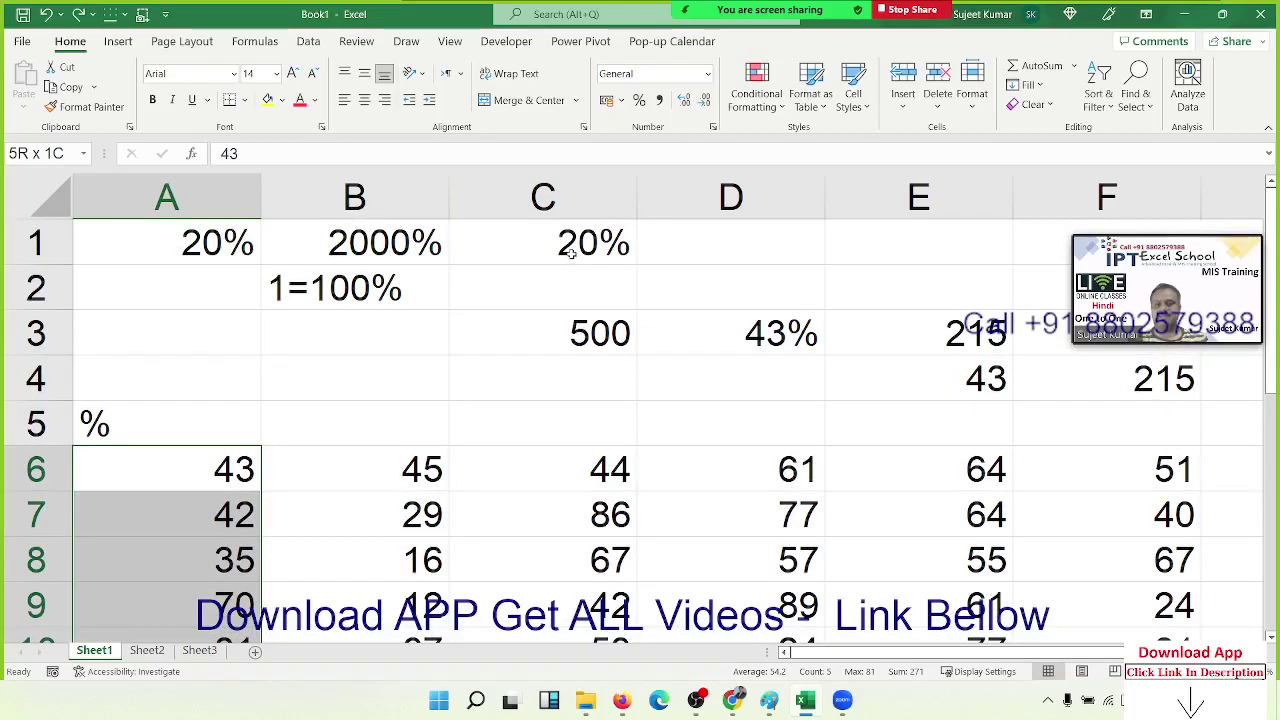
{"action": "left_click", "coordinate": [424, 250]}
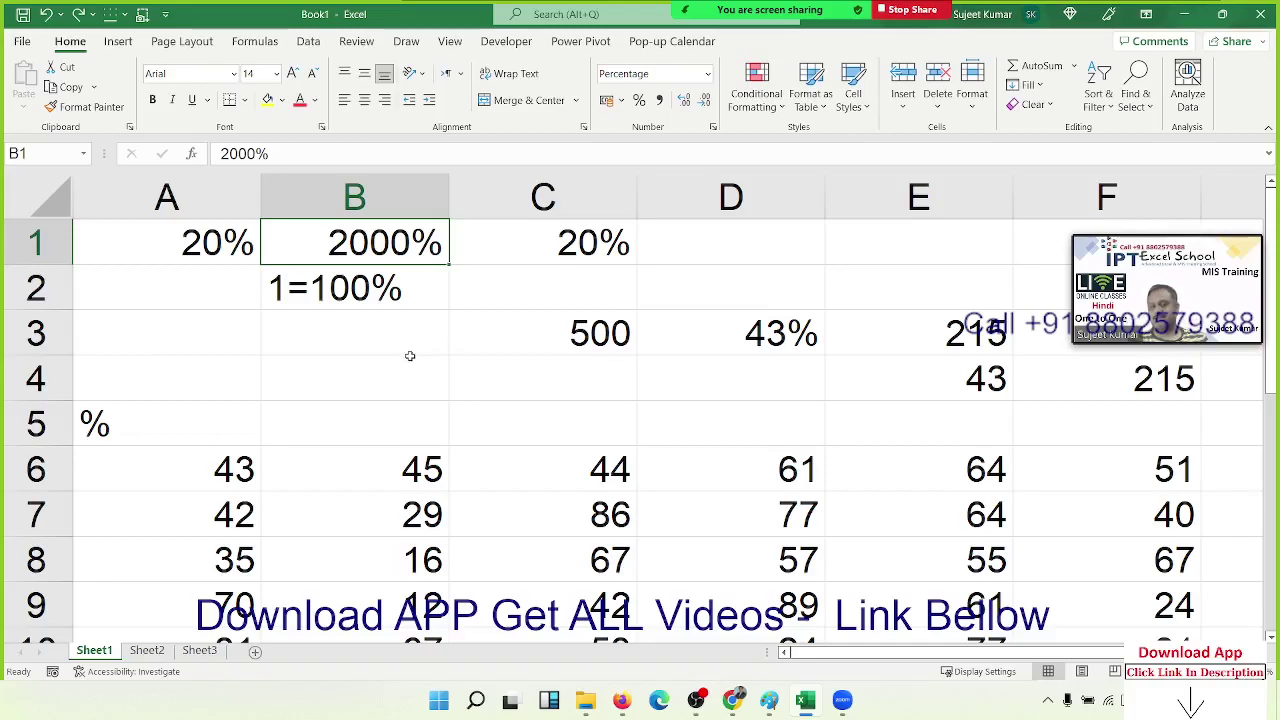
{"action": "key", "text": "ctrl+shift+asciitilde"}
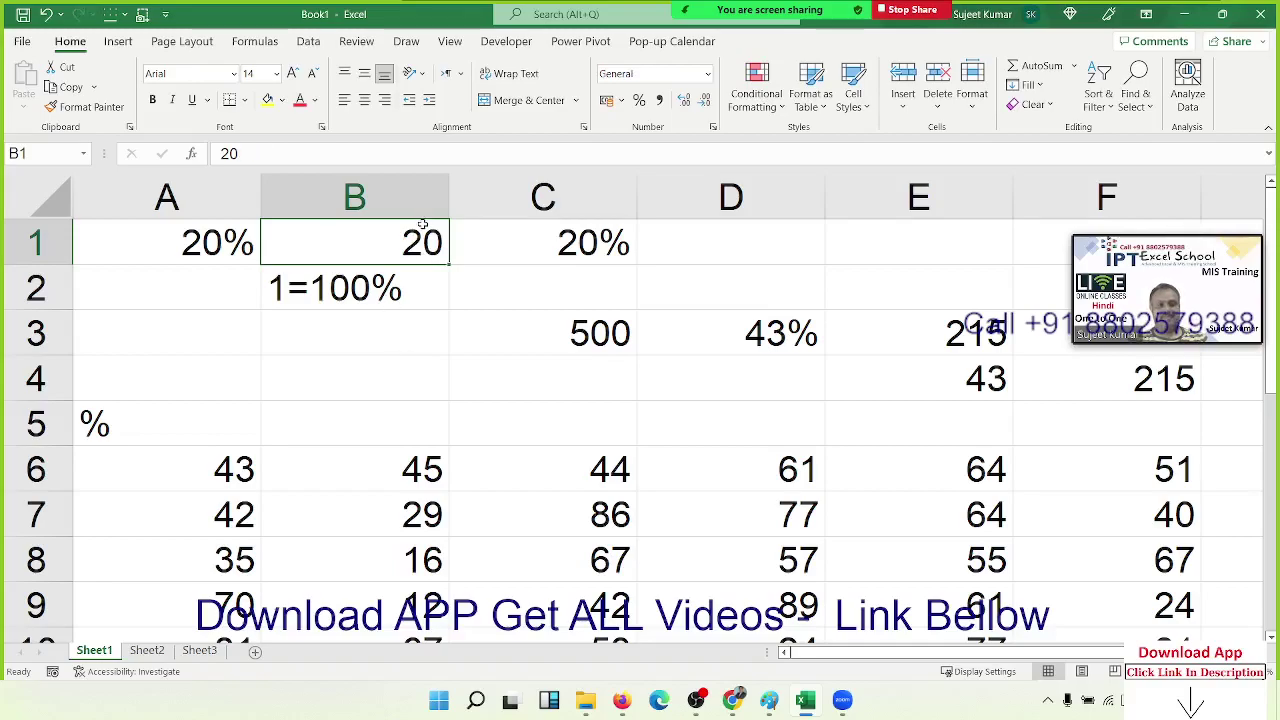
{"action": "left_click", "coordinate": [420, 310]}
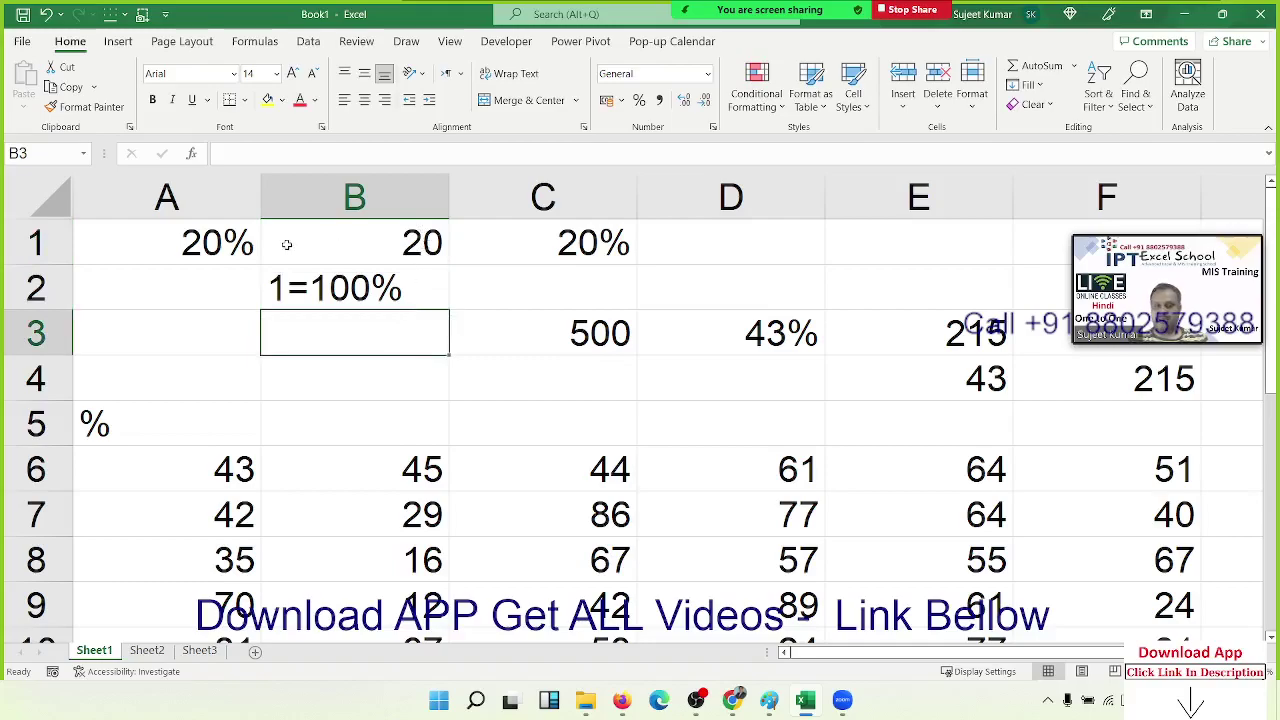
{"action": "left_click", "coordinate": [185, 246]}
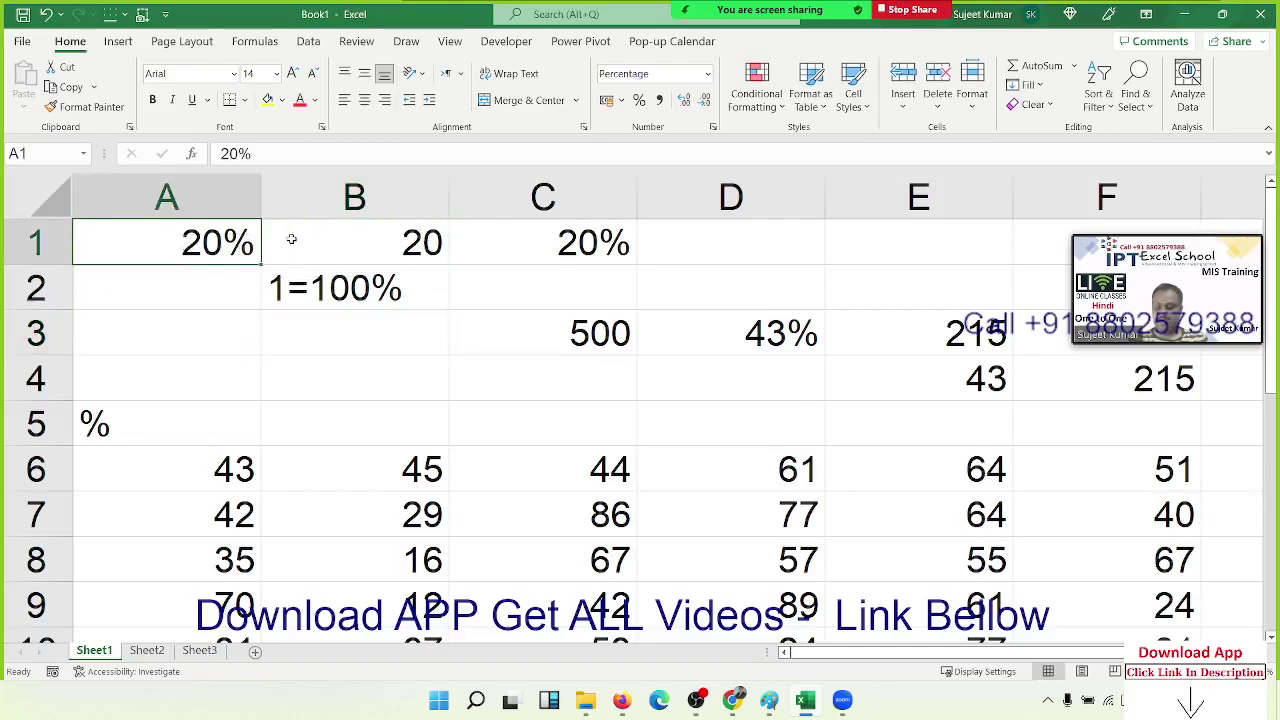
{"action": "type", "text": "20"}
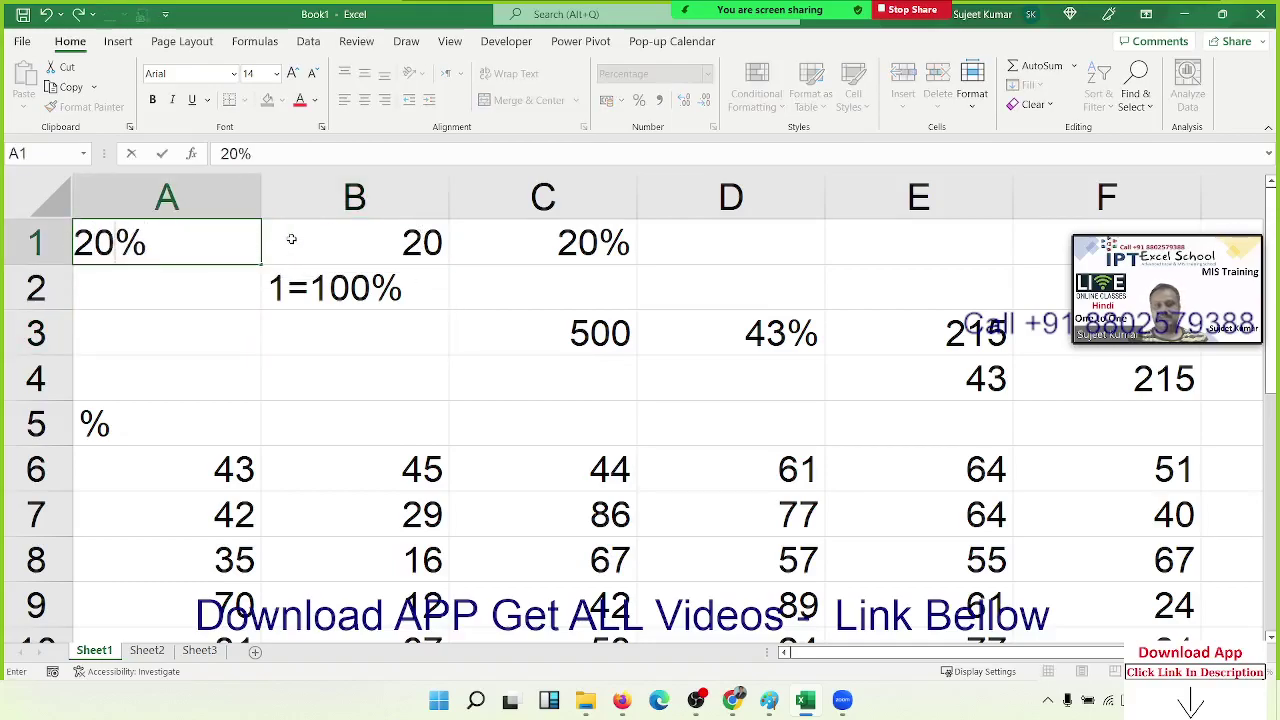
{"action": "type", "text": "\\"}
{"action": "key", "text": "BackSpace"}
{"action": "key", "text": "Return"}
{"action": "key", "text": "Right"}
{"action": "key", "text": "Up"}
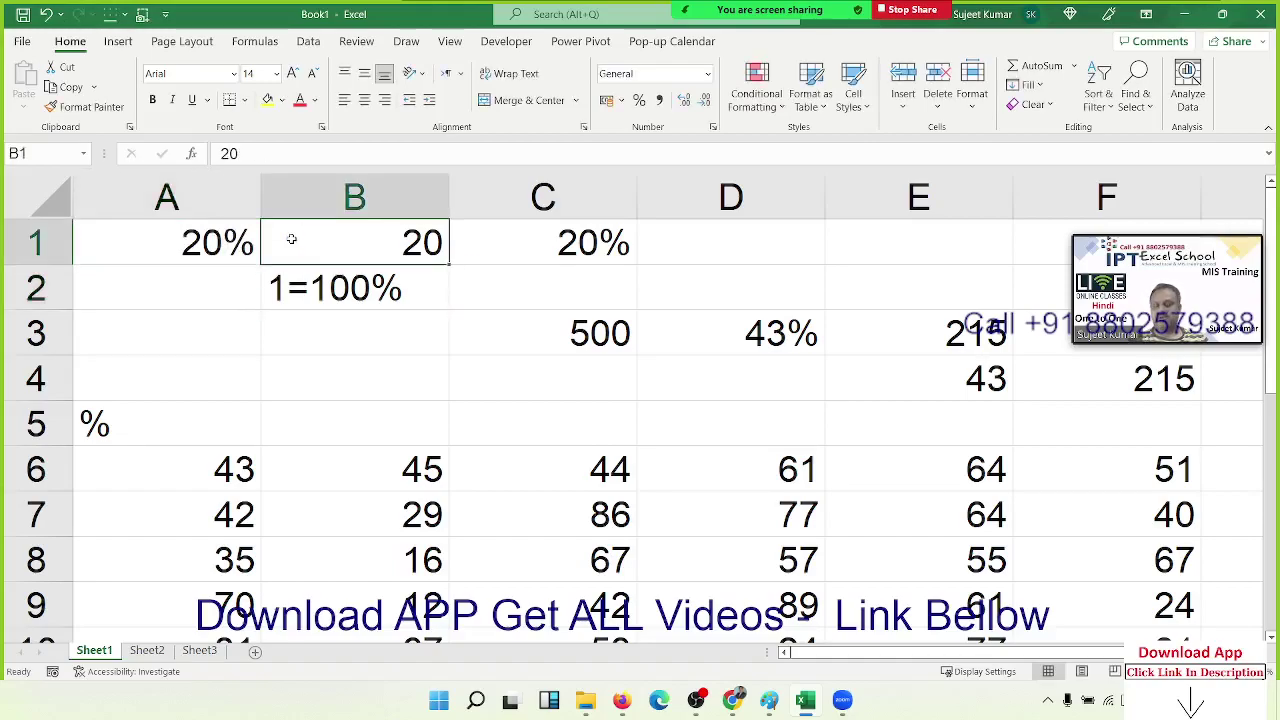
{"action": "type", "text": "20"}
{"action": "key", "text": "Return"}
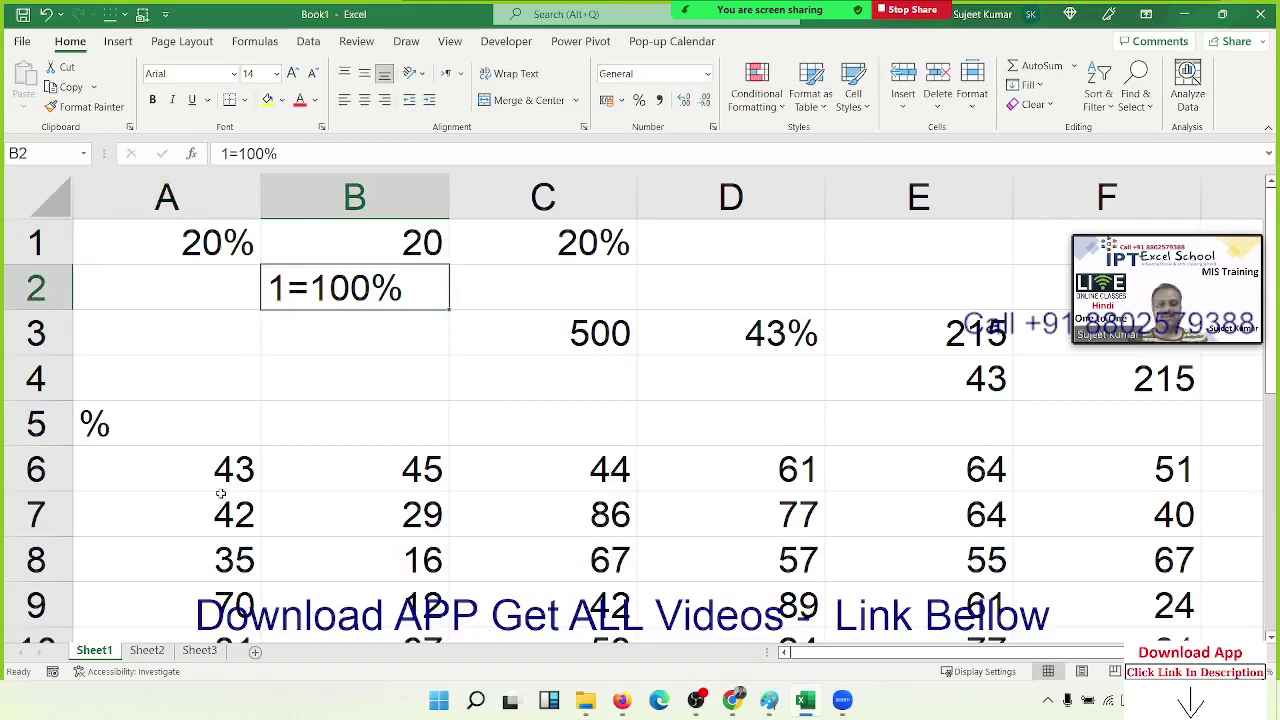
{"action": "left_click", "coordinate": [222, 477]}
{"action": "left_click", "coordinate": [381, 241]}
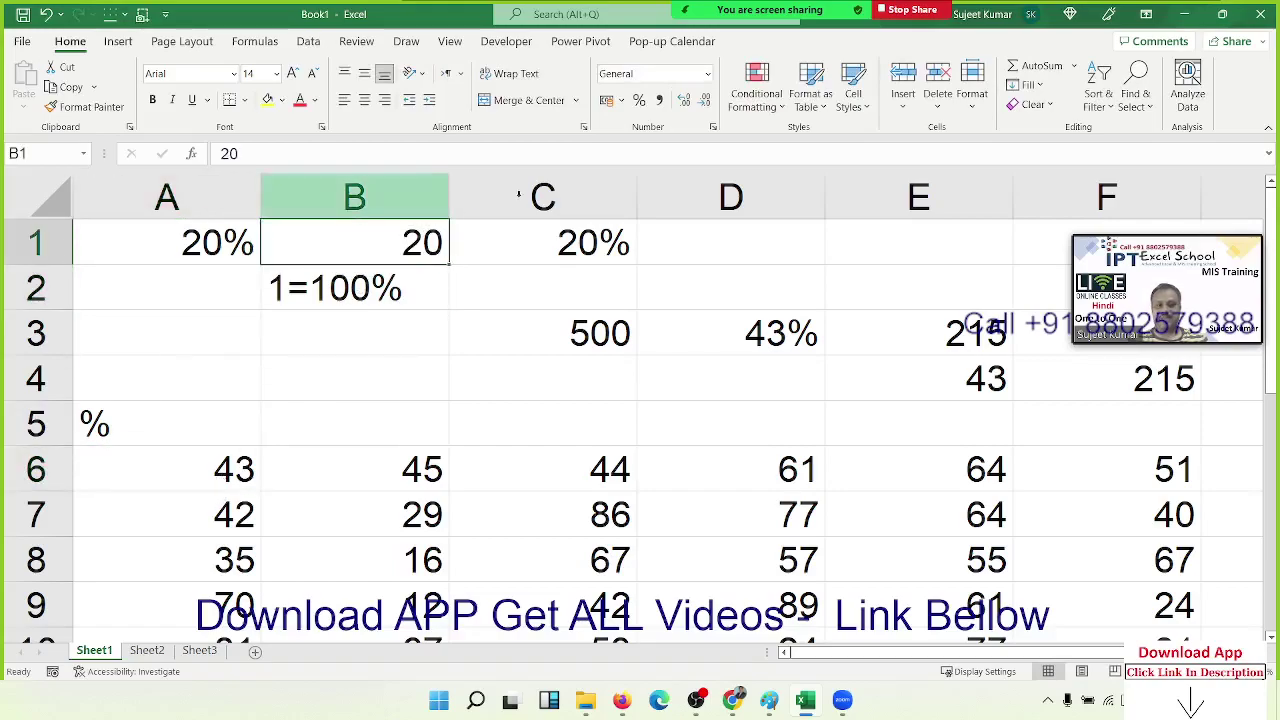
{"action": "left_click", "coordinate": [640, 100]}
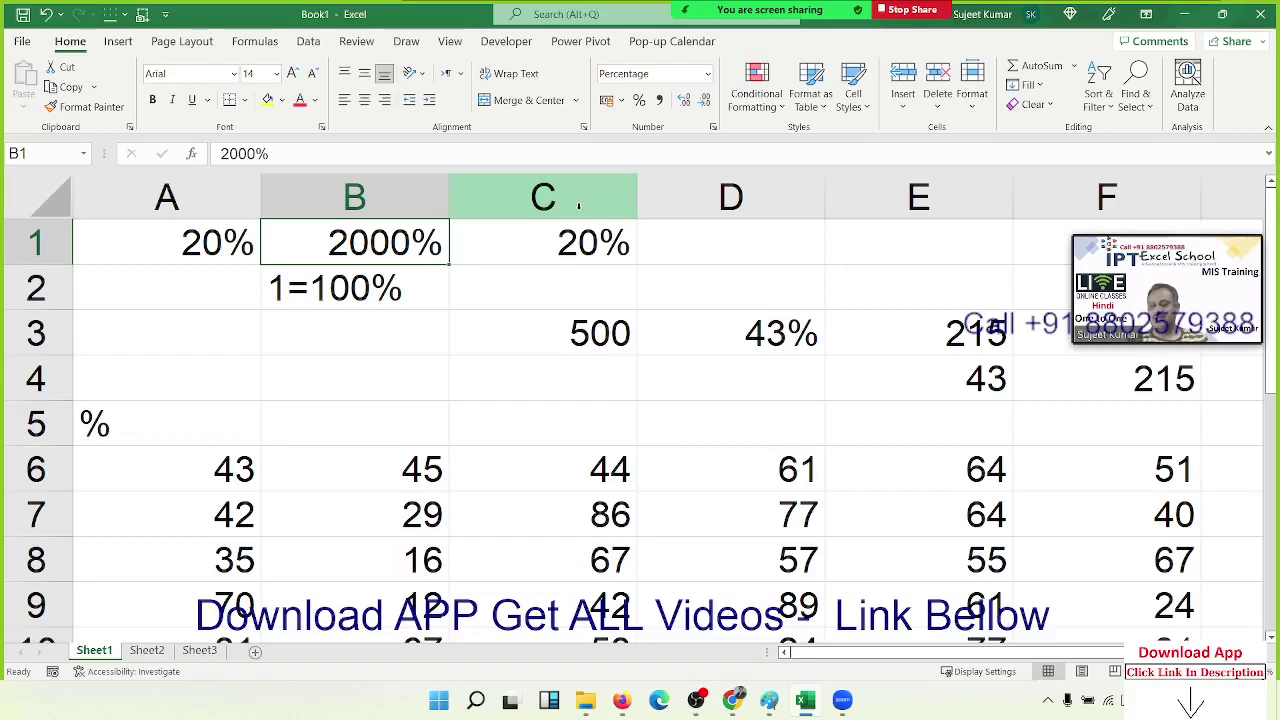
Enter 0.20 in D1, shown as 20%, then clear it.
{"action": "key", "text": "Right"}
{"action": "key", "text": "Right"}
{"action": "type", "text": "0"}
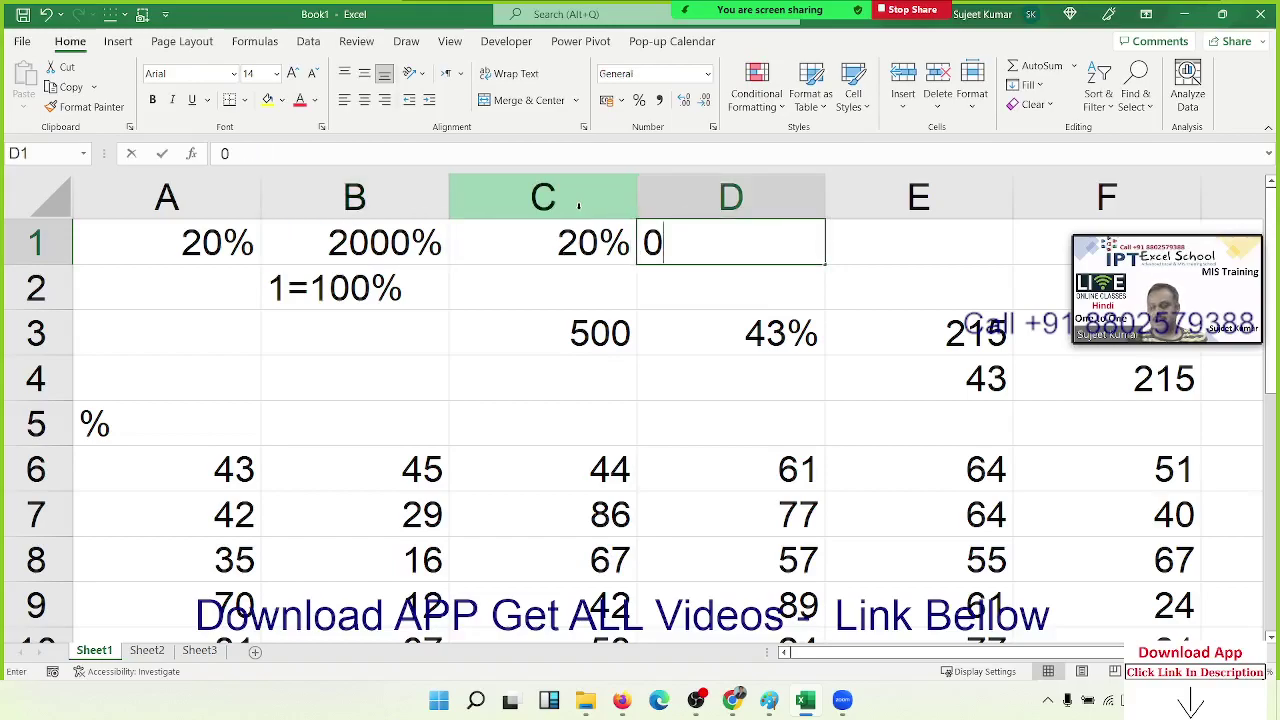
{"action": "type", "text": "."}
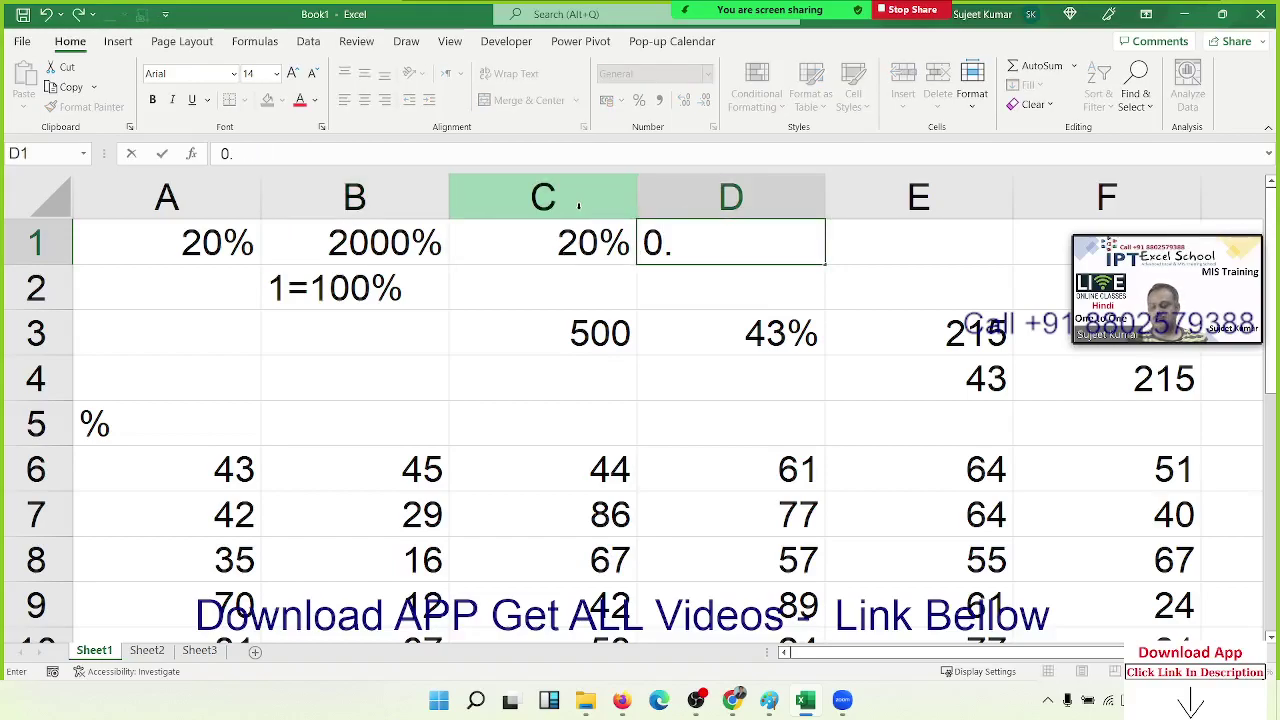
{"action": "type", "text": "20"}
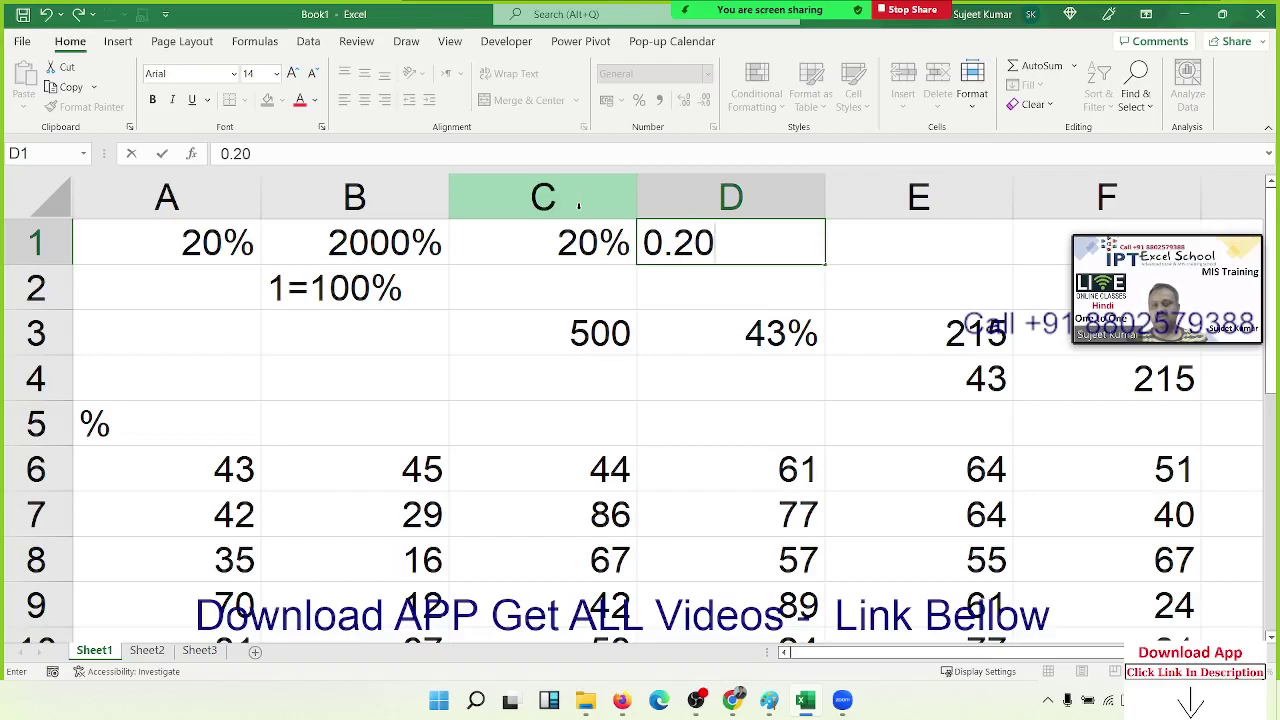
{"action": "key", "text": "Return"}
{"action": "key", "text": "Up"}
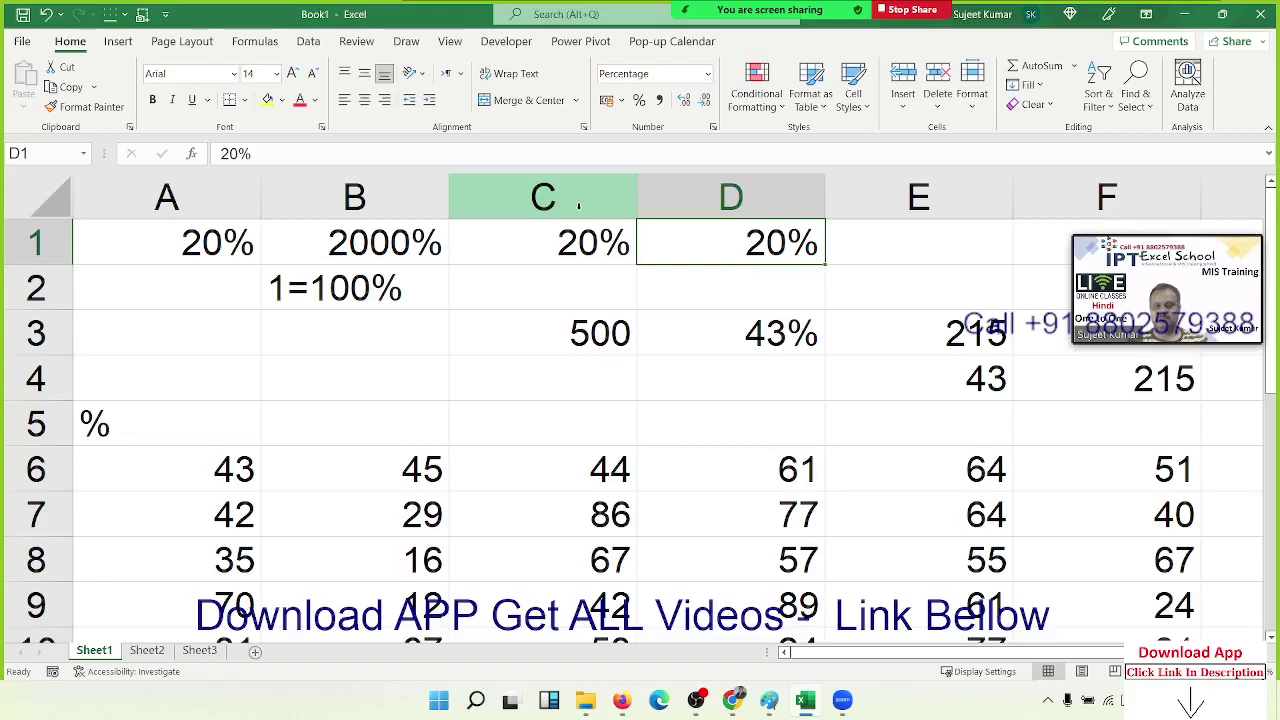
{"action": "key", "text": "Delete"}
Try turning A6's score into 43%, then undo it.
{"action": "key", "text": "Down"}
{"action": "key", "text": "Down"}
{"action": "key", "text": "Left"}
{"action": "key", "text": "Left"}
{"action": "key", "text": "Left"}
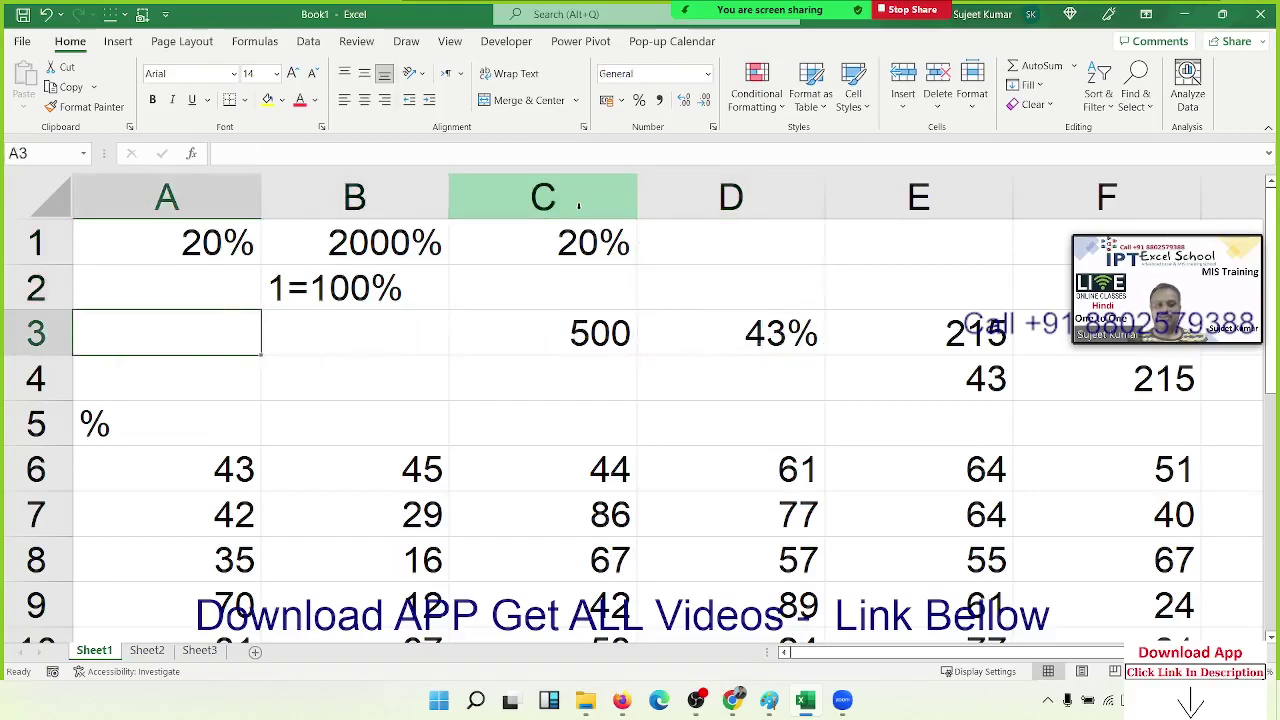
{"action": "key", "text": "Down"}
{"action": "key", "text": "Down"}
{"action": "key", "text": "Return"}
{"action": "key", "text": "F2"}
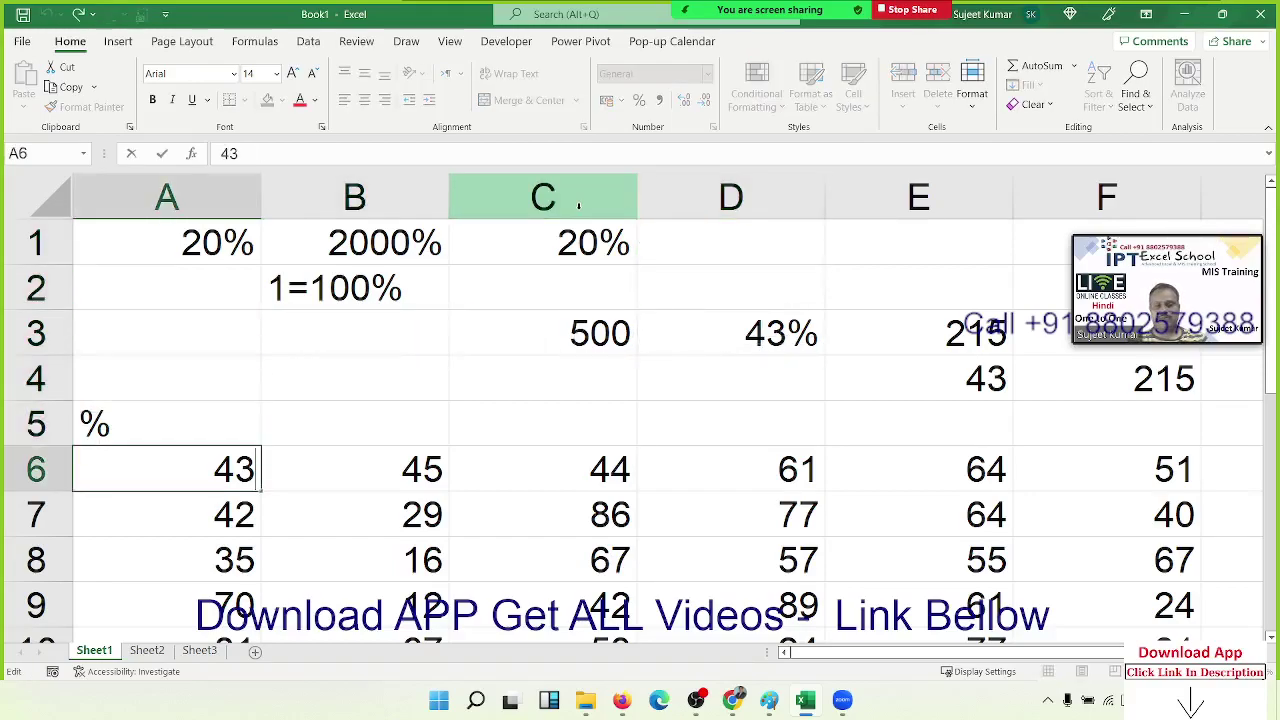
{"action": "type", "text": "%"}
{"action": "key", "text": "Return"}
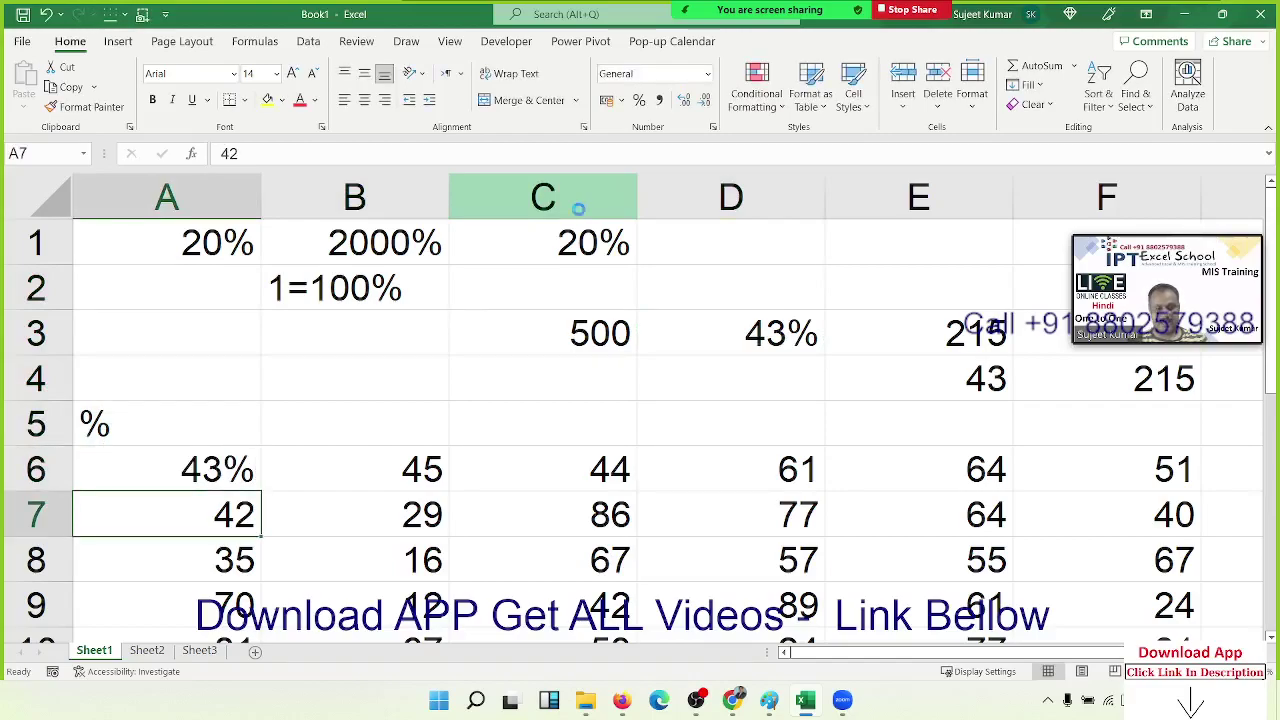
{"action": "key", "text": "ctrl+z"}
Enter decimal scores 0.43, 0.42 and 0.35 in A6:A8.
{"action": "type", "text": "0"}
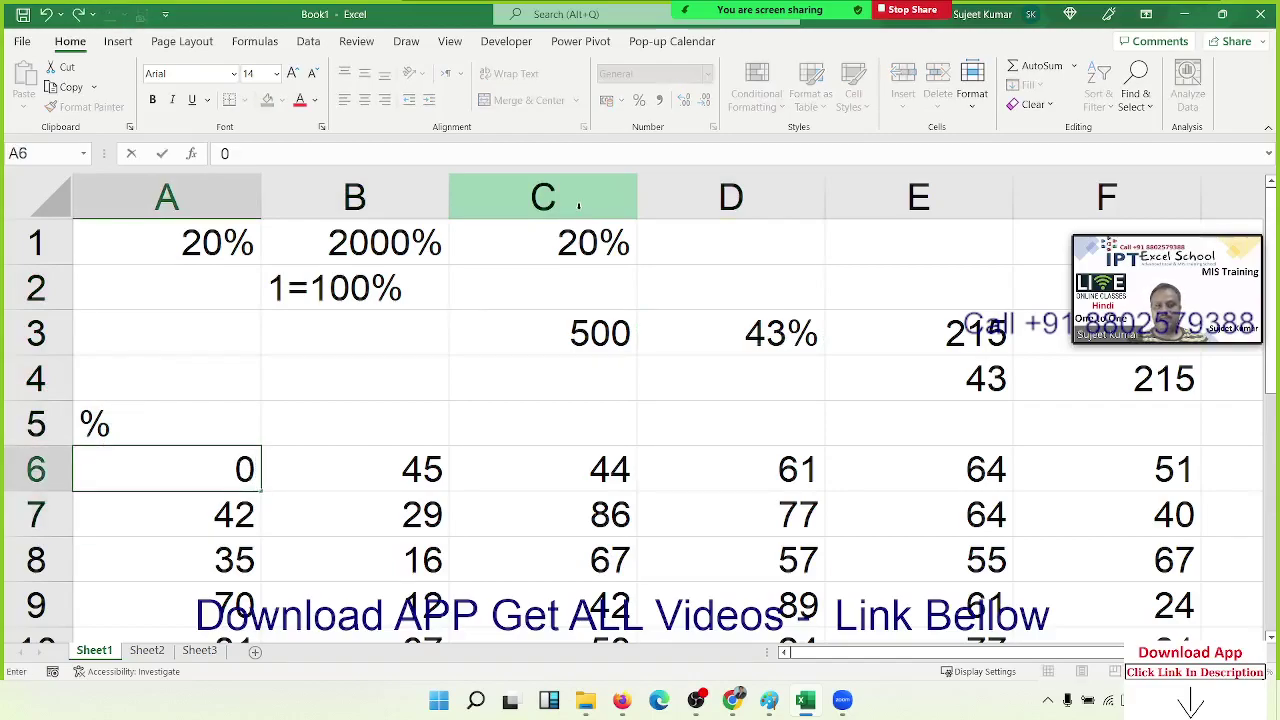
{"action": "type", "text": ".43"}
{"action": "key", "text": "Return"}
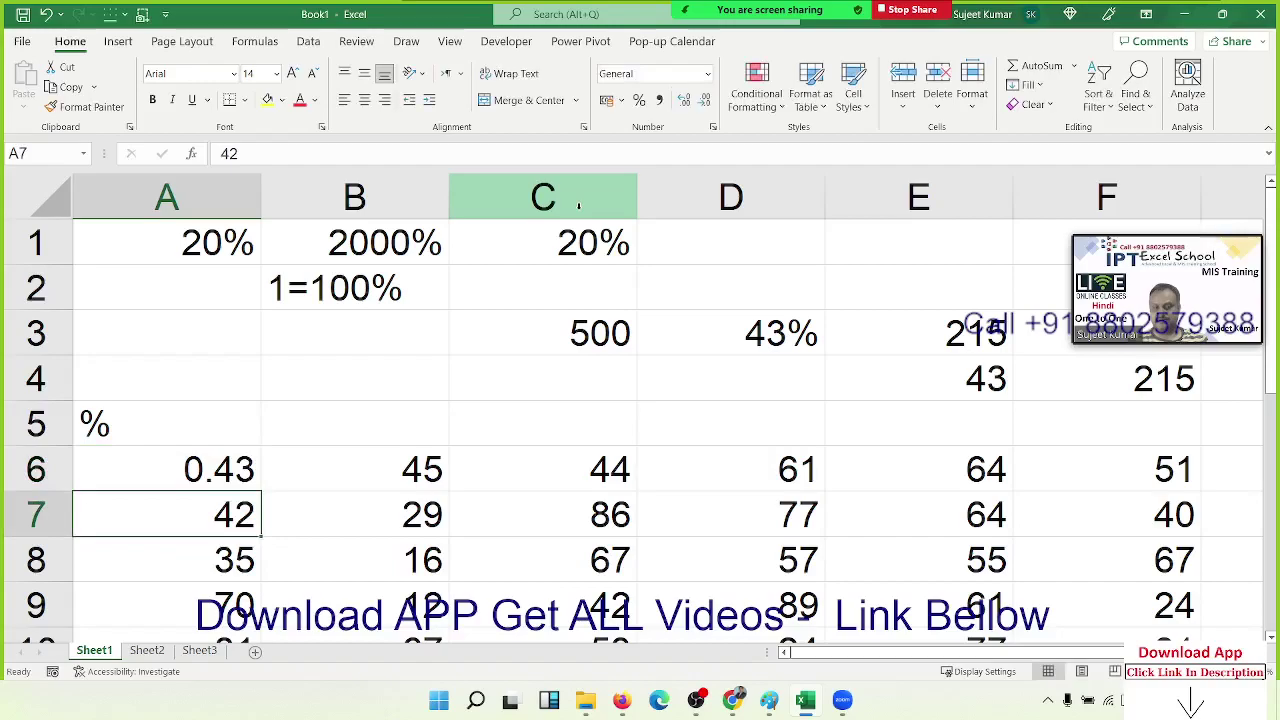
{"action": "type", "text": "0."}
{"action": "key", "text": "Escape"}
{"action": "type", "text": ".042"}
{"action": "key", "text": "Return"}
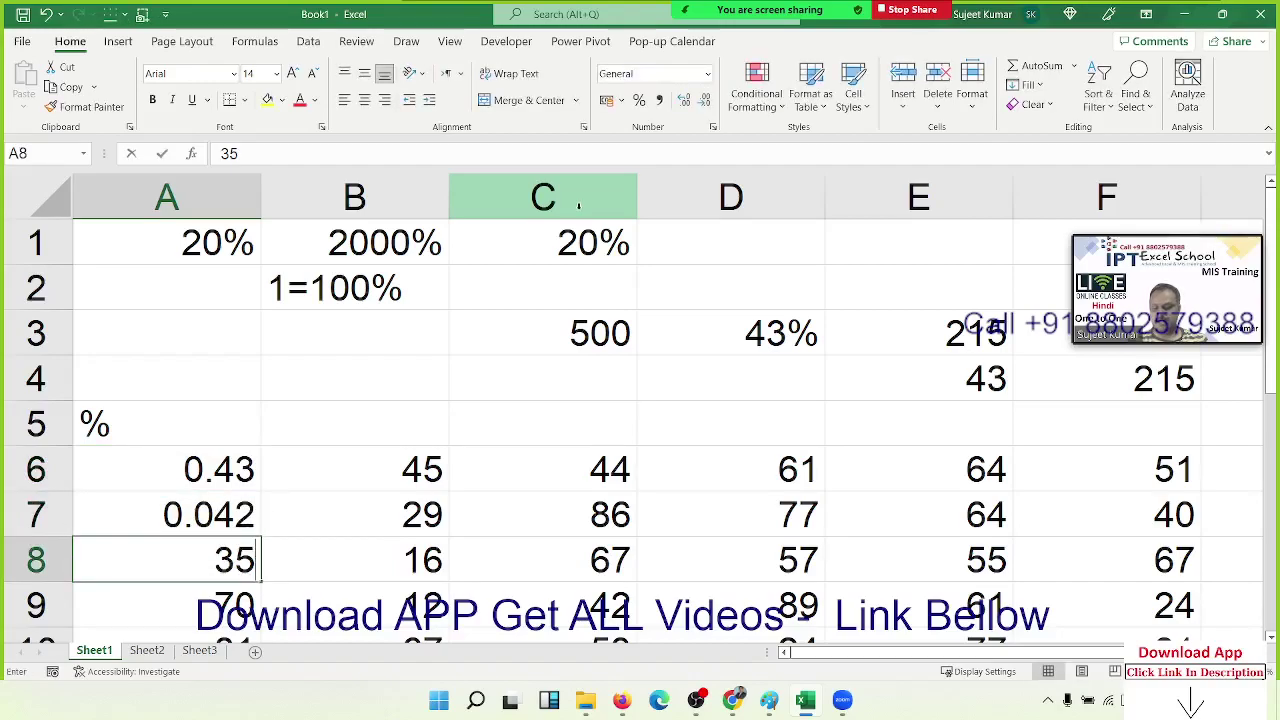
{"action": "type", "text": "0."}
{"action": "key", "text": "Escape"}
{"action": "key", "text": "Up"}
{"action": "type", "text": "0."}
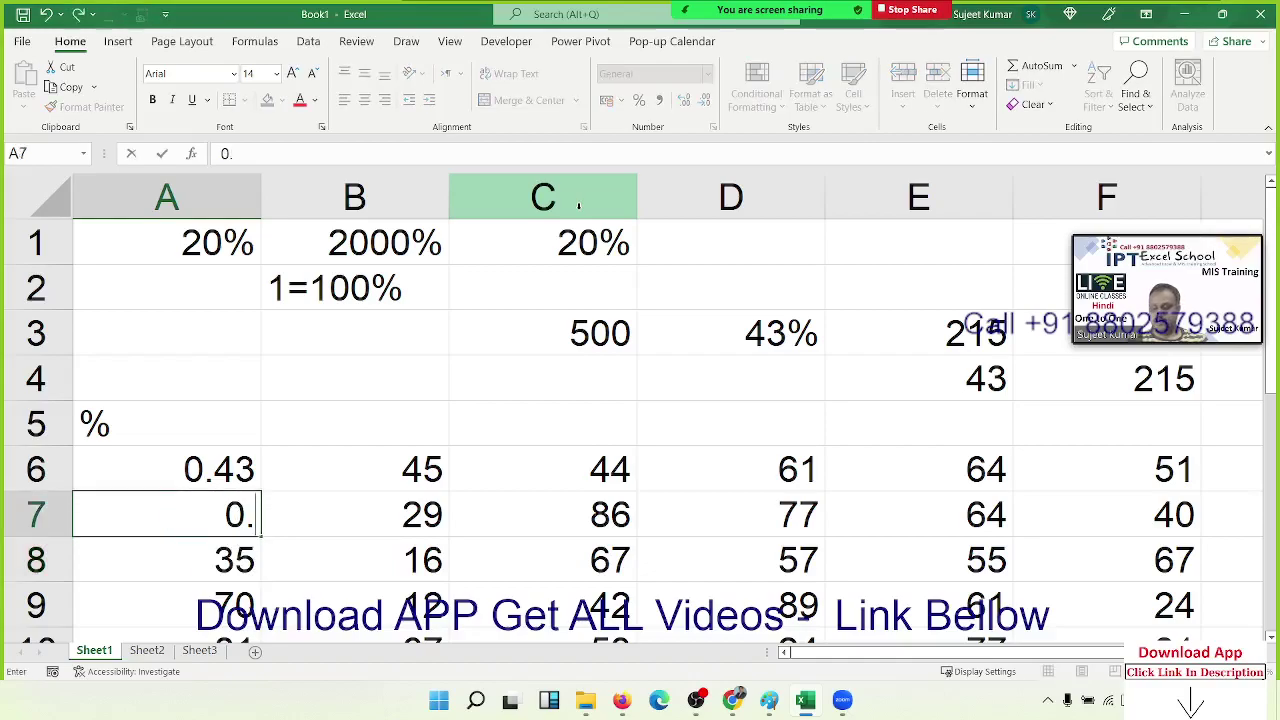
{"action": "type", "text": "42"}
{"action": "key", "text": "Return"}
{"action": "type", "text": "0.3"}
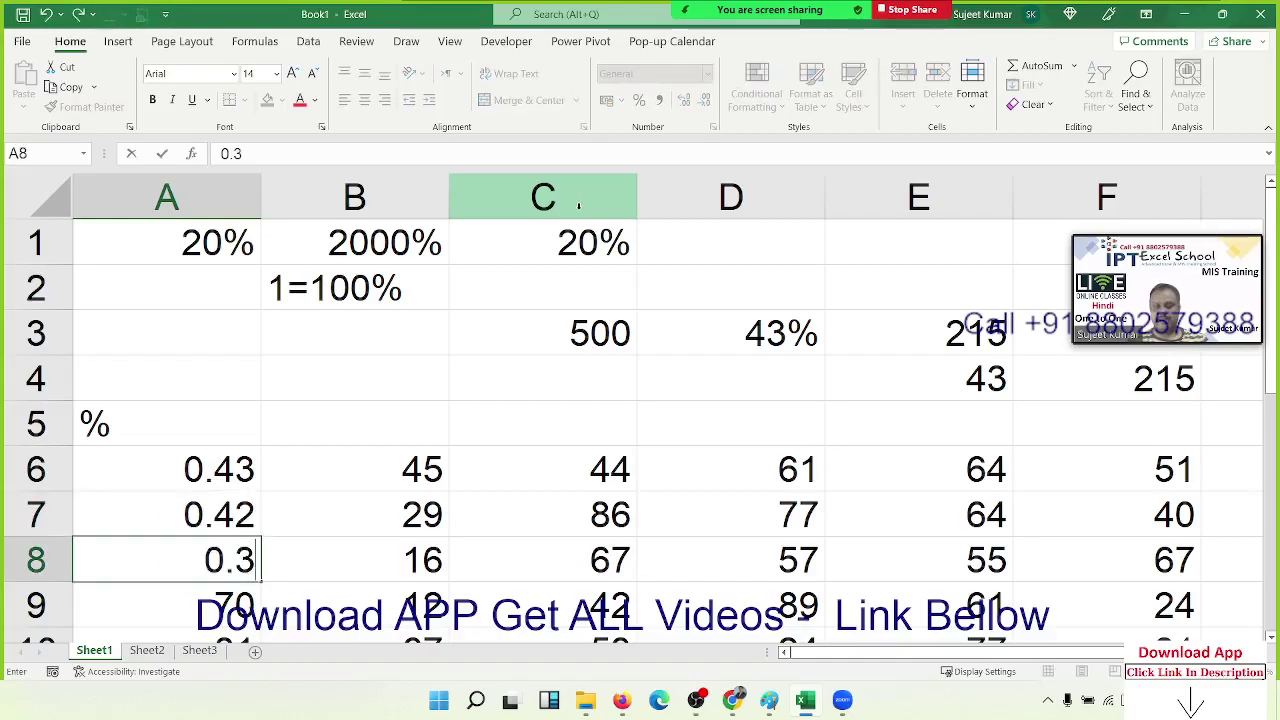
{"action": "type", "text": "5"}
{"action": "key", "text": "Return"}
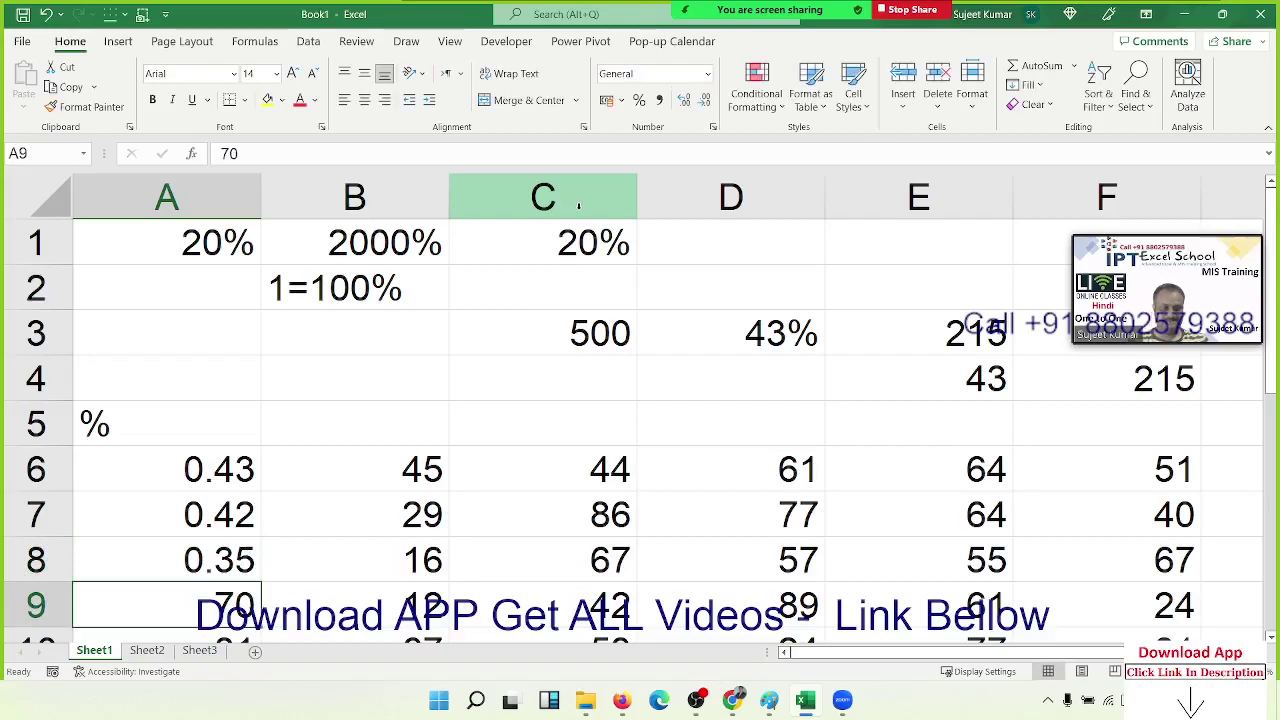
Undo the 0.35 and 0.42 entries and select the % label in A5.
{"action": "key", "text": "ctrl+z"}
{"action": "key", "text": "ctrl+z"}
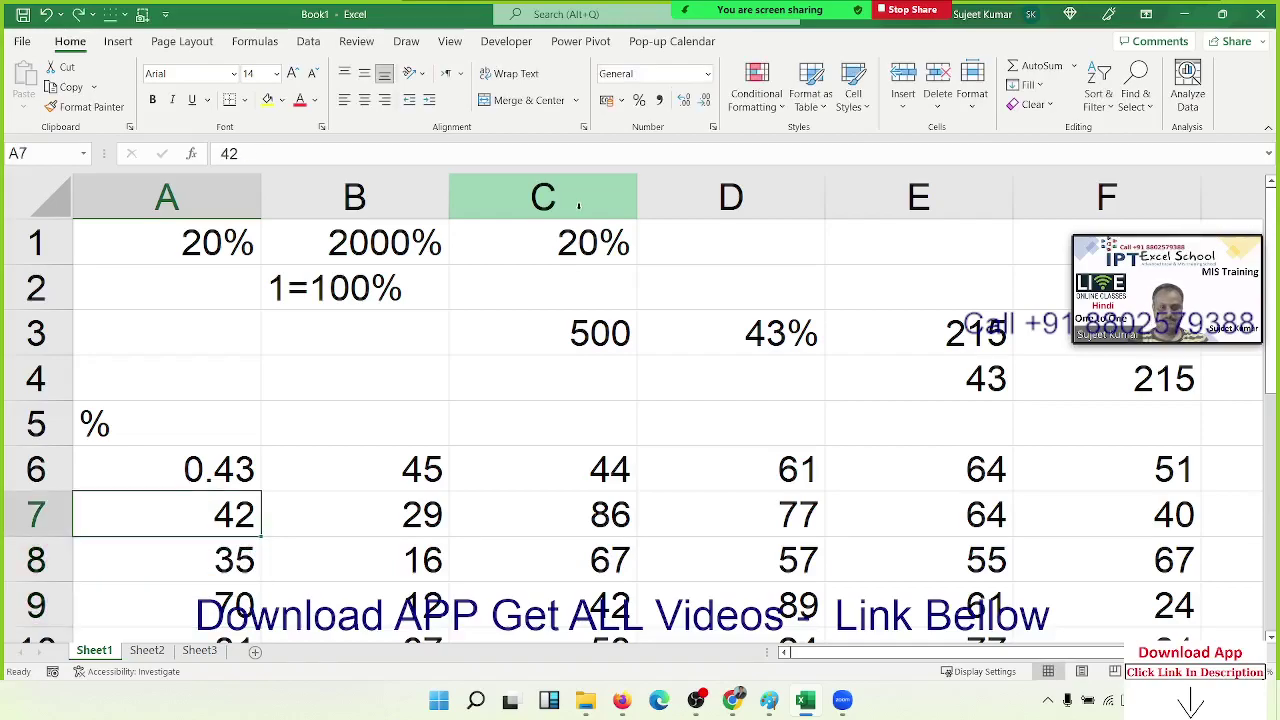
{"action": "key", "text": "ctrl+z"}
{"action": "key", "text": "Up"}
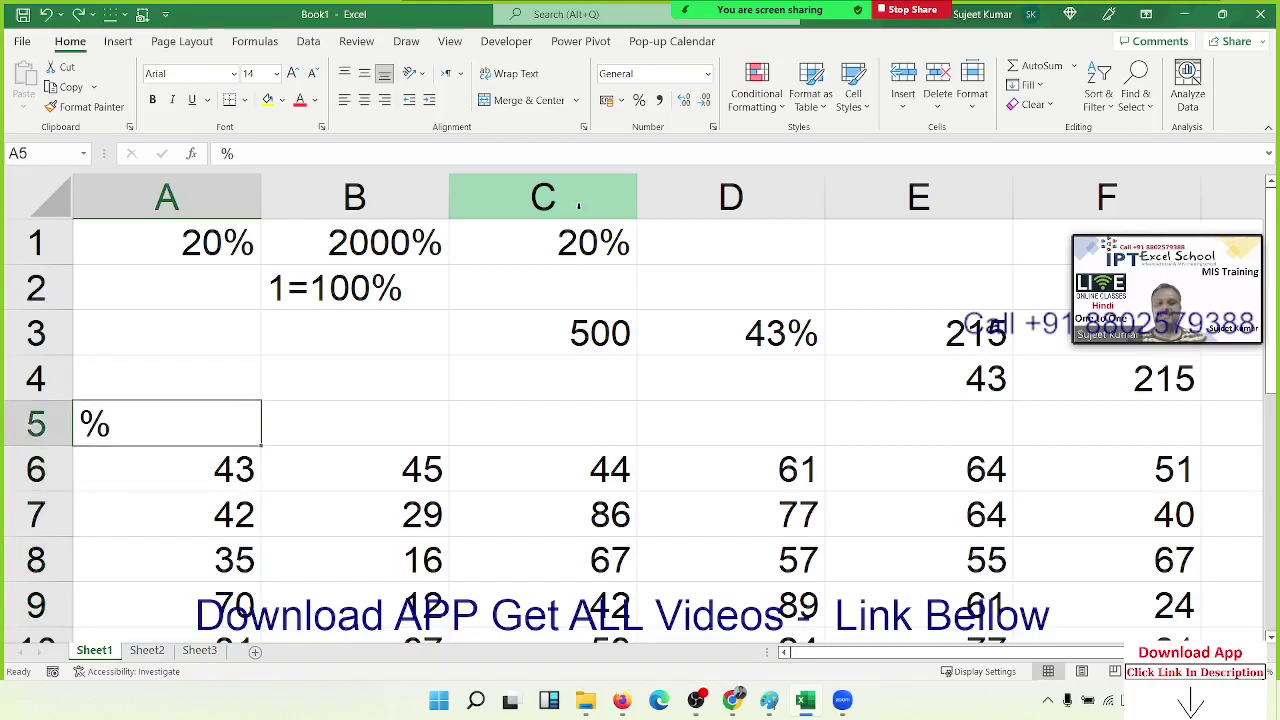
{"action": "key", "text": "Down"}
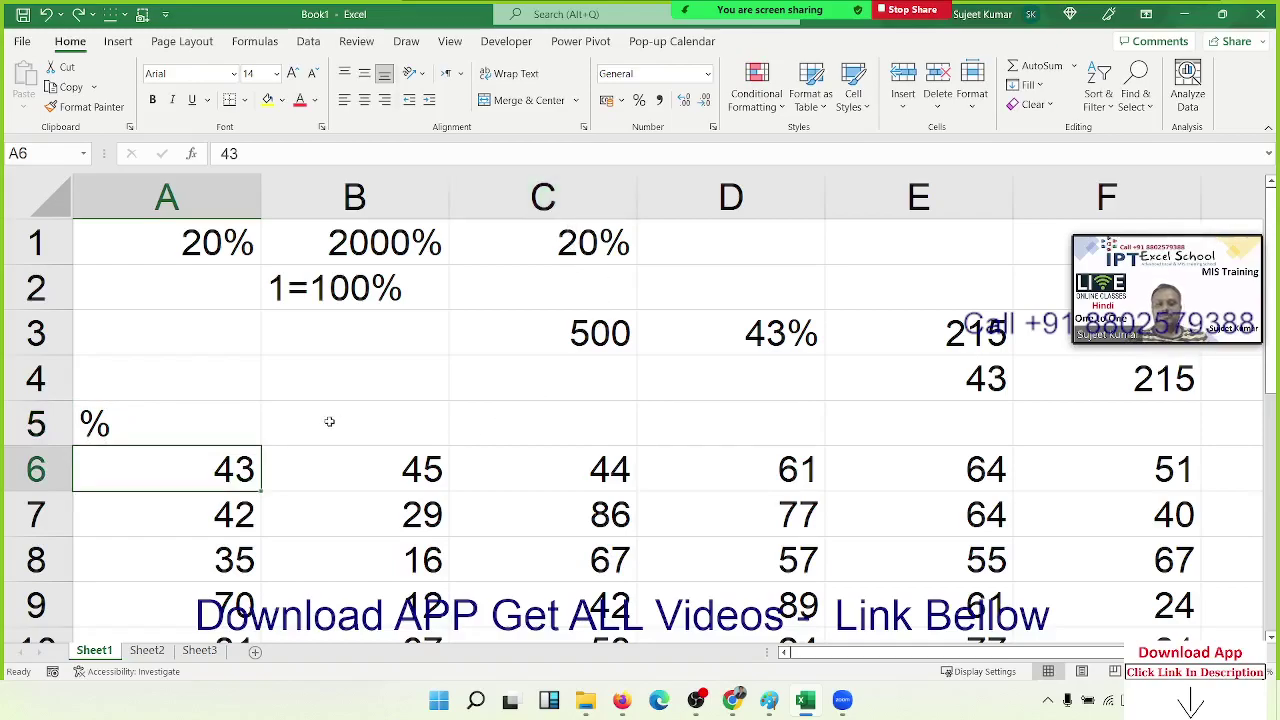
{"action": "left_click", "coordinate": [210, 427]}
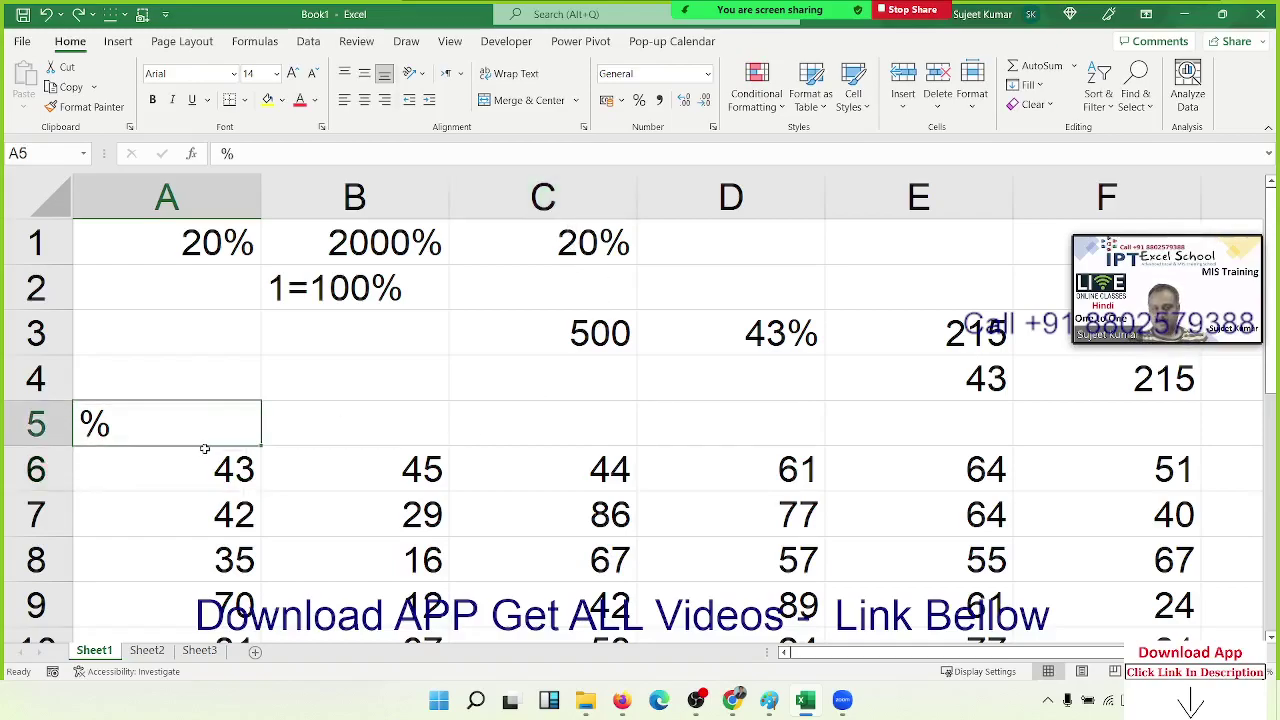
Centre the % label in cell A5.
{"action": "left_click", "coordinate": [364, 99]}
{"action": "key", "text": "Down"}
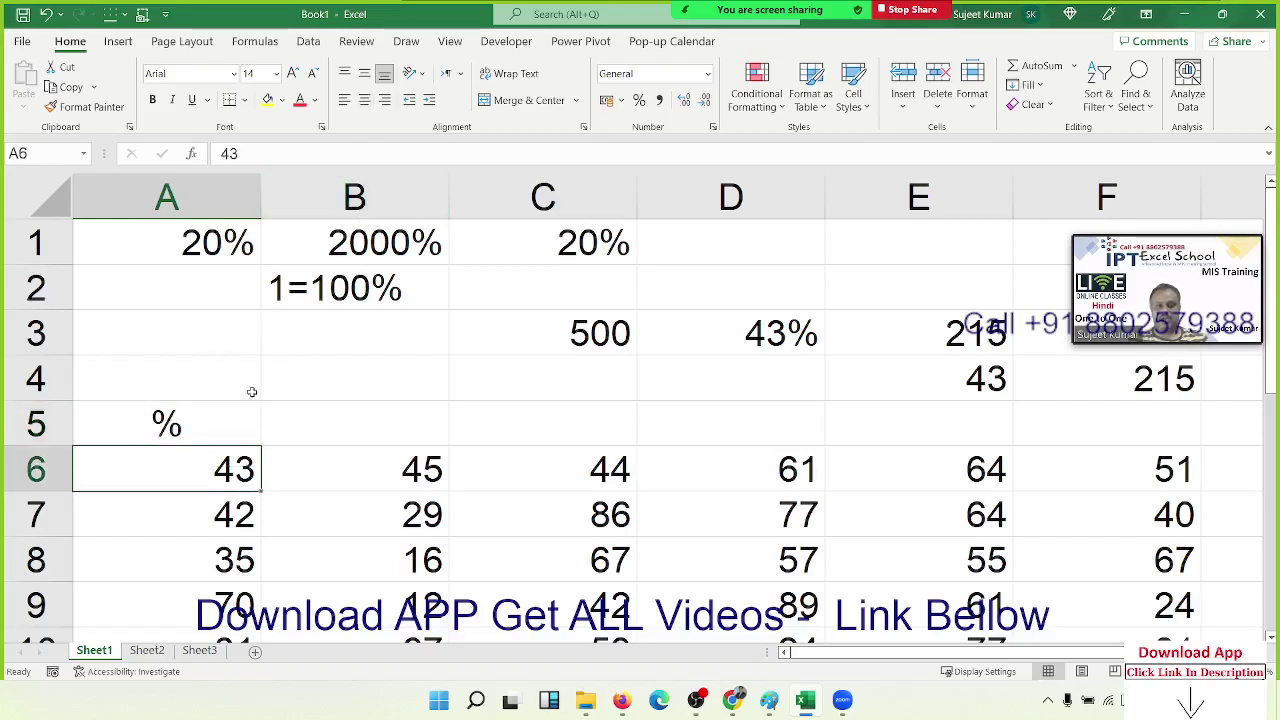
{"action": "key", "text": "Up"}
Copy the A5:F10 score block and go to Sheet2.
{"action": "key", "text": "shift+Right"}
{"action": "key", "text": "shift+Right"}
{"action": "key", "text": "shift+Right"}
{"action": "key", "text": "shift+Right"}
{"action": "key", "text": "shift+Right"}
{"action": "key", "text": "shift+Down"}
{"action": "key", "text": "shift+Down"}
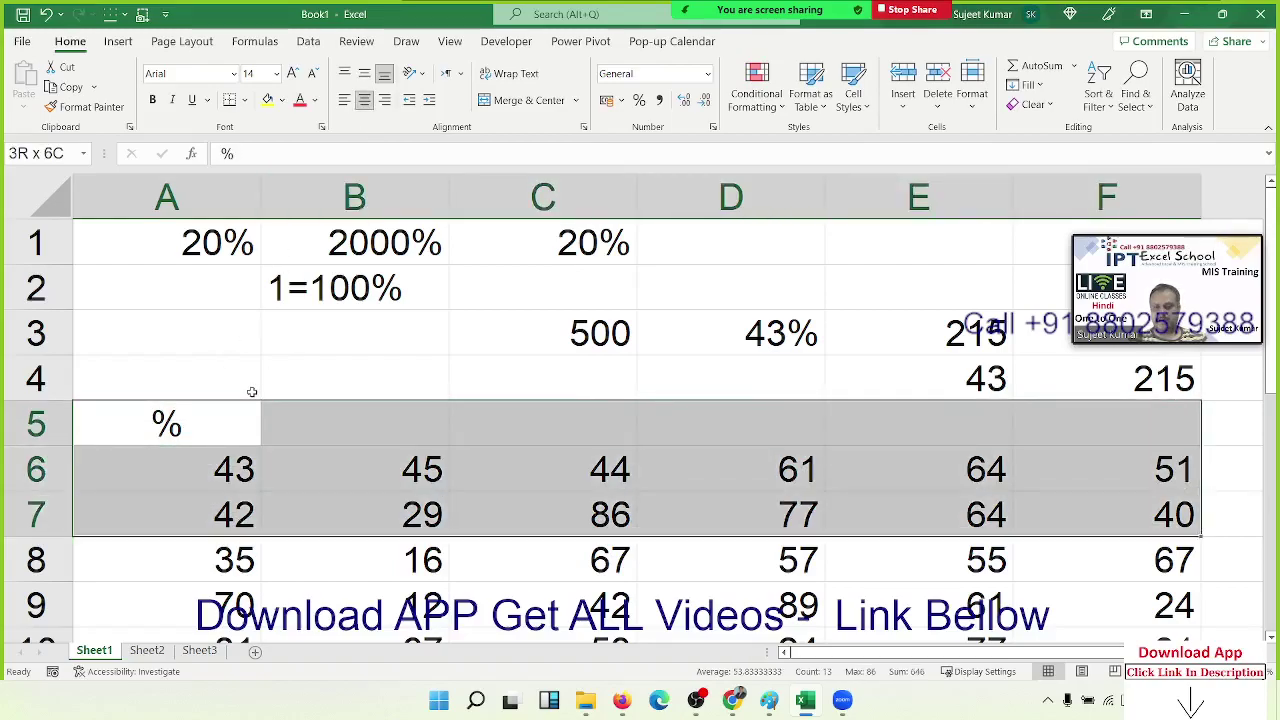
{"action": "key", "text": "shift+Down"}
{"action": "key", "text": "shift+Down"}
{"action": "key", "text": "shift+Down"}
{"action": "key", "text": "shift+Down"}
{"action": "key", "text": "shift+Down"}
{"action": "key", "text": "shift+Up"}
{"action": "key", "text": "shift+Up"}
{"action": "key", "text": "shift+Up"}
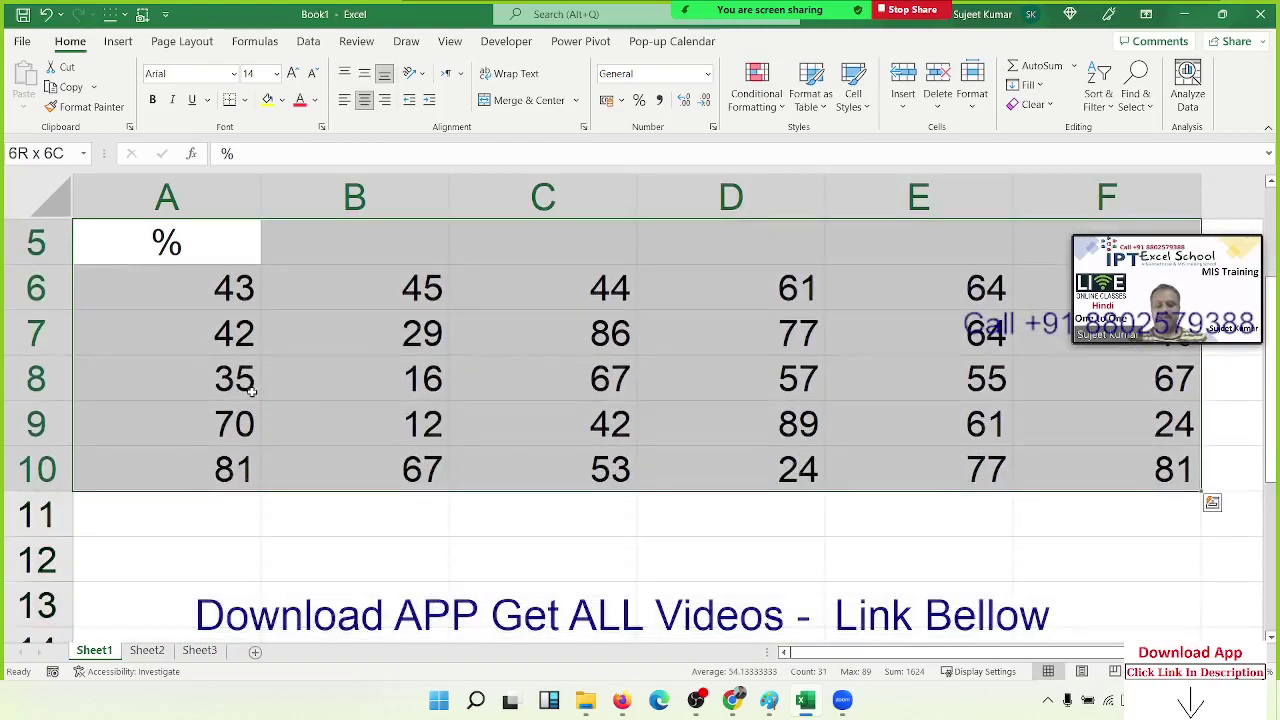
{"action": "key", "text": "ctrl+c"}
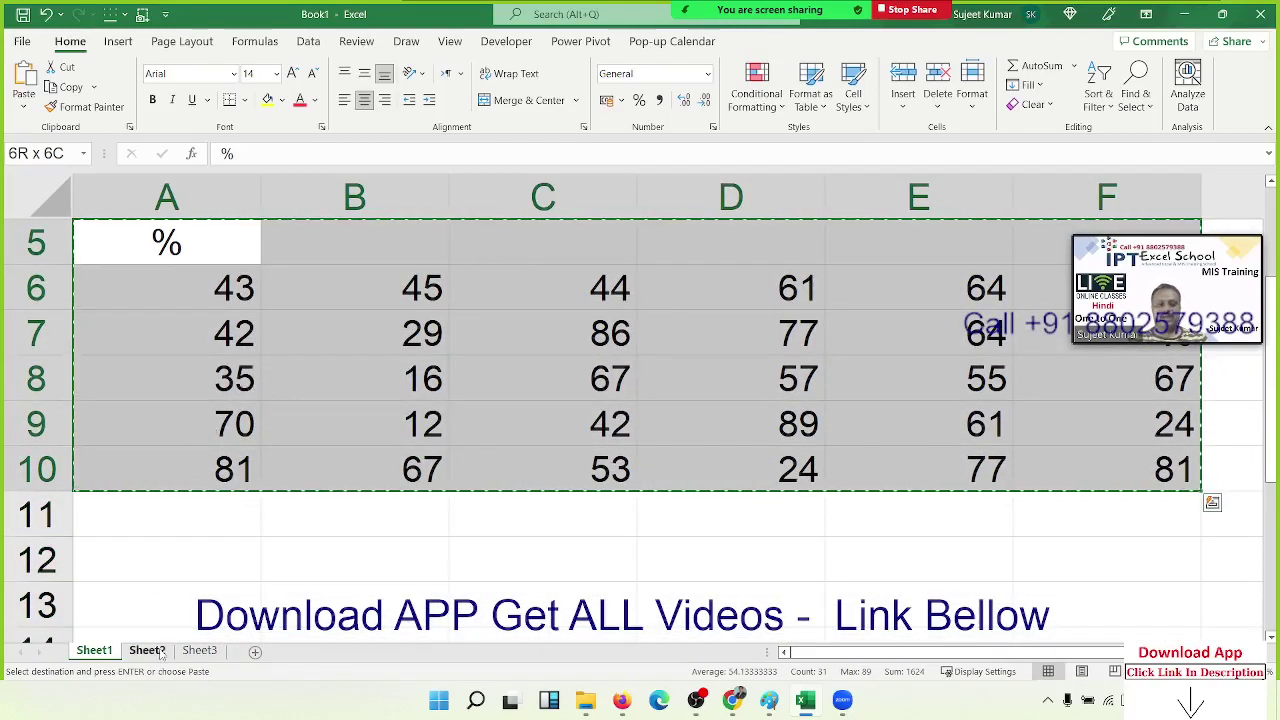
{"action": "left_click", "coordinate": [158, 652]}
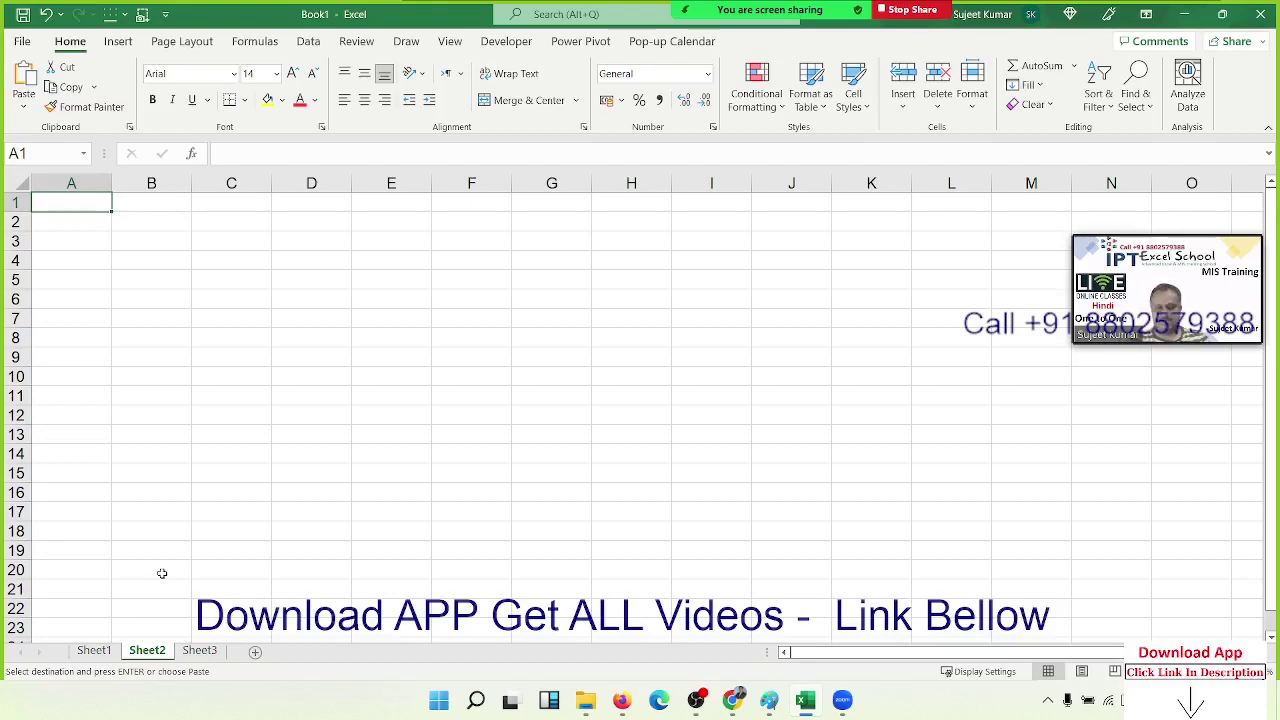
Put a Name heading in A1 and fill MON through FRI across B1:F1.
{"action": "type", "text": "DAy"}
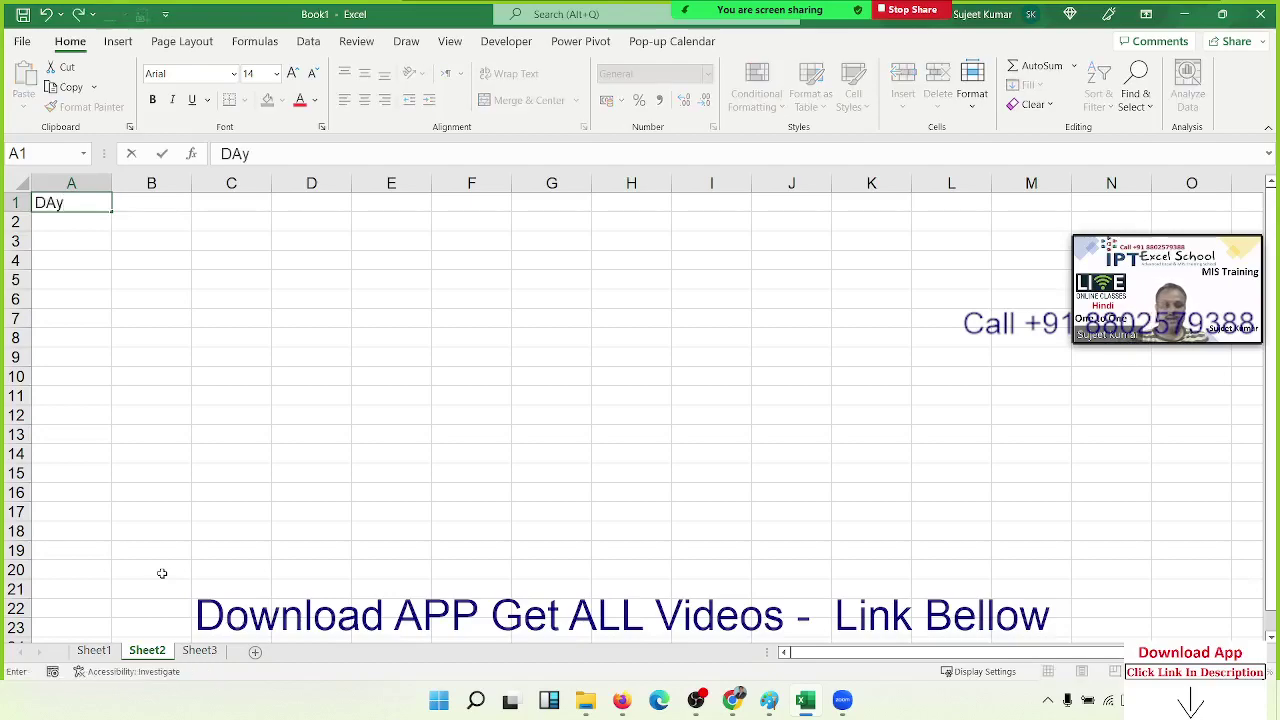
{"action": "key", "text": "Escape"}
{"action": "type", "text": "Name"}
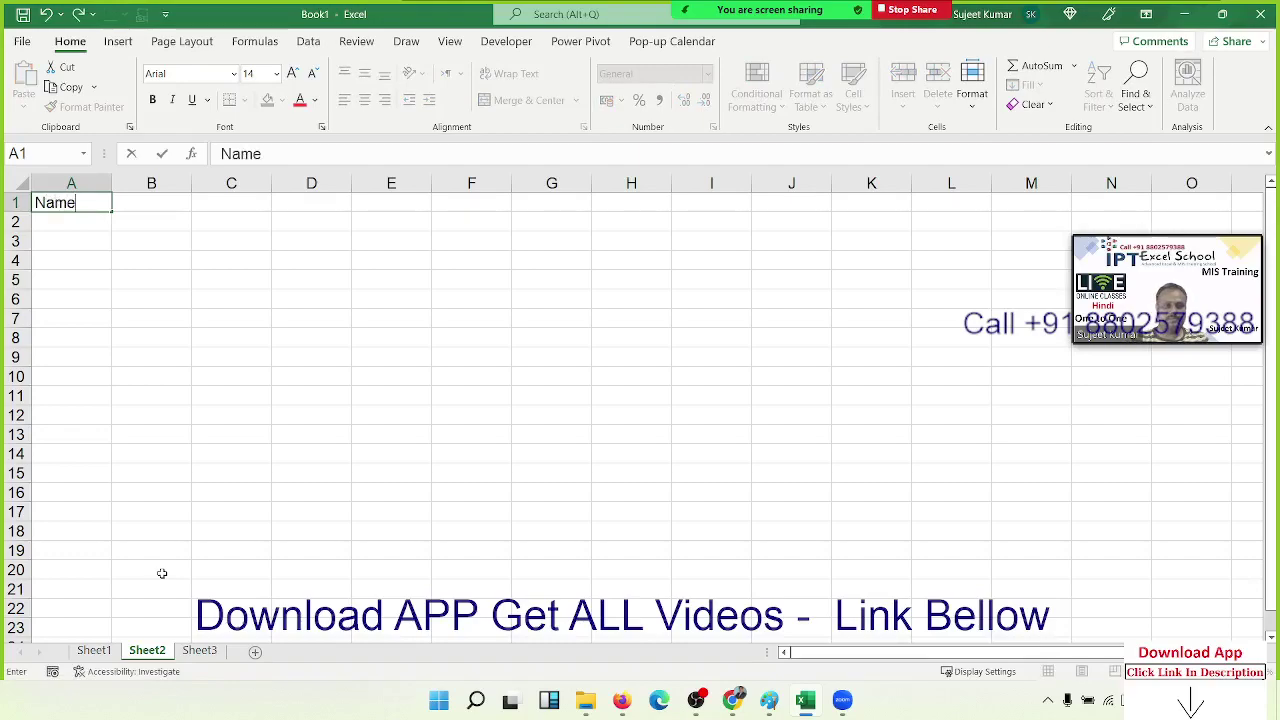
{"action": "key", "text": "Tab"}
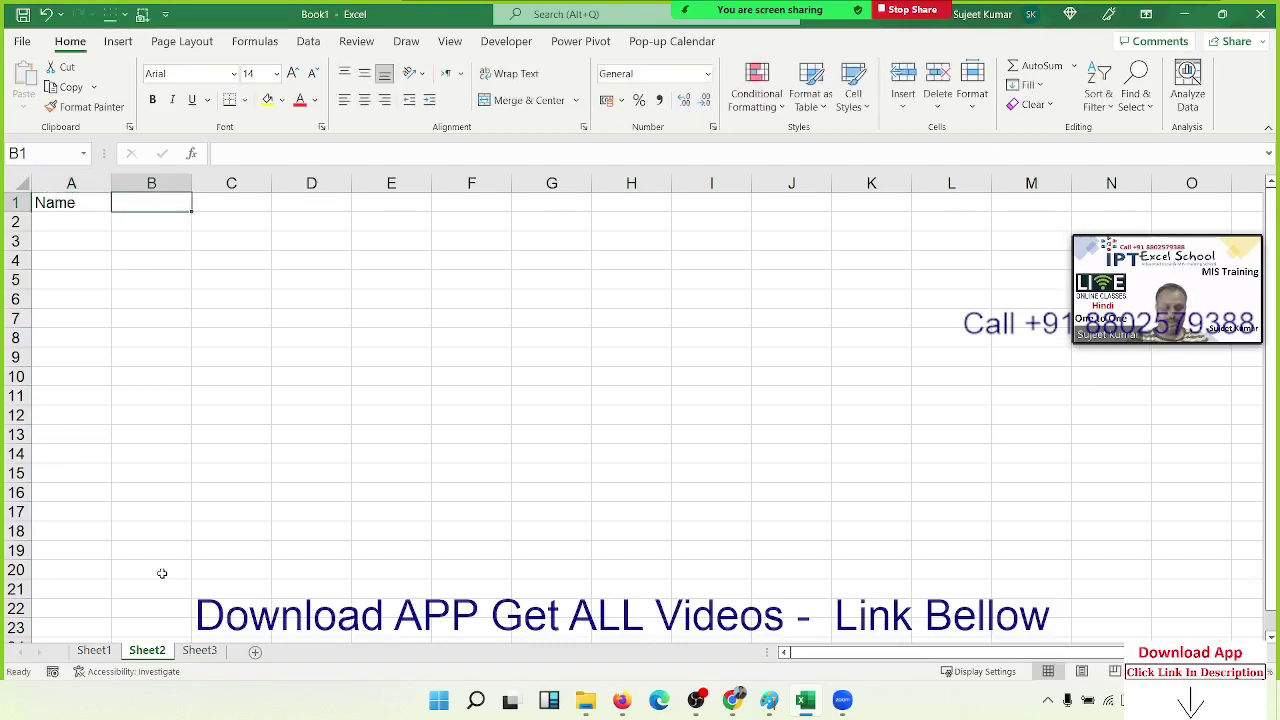
{"action": "type", "text": "MON"}
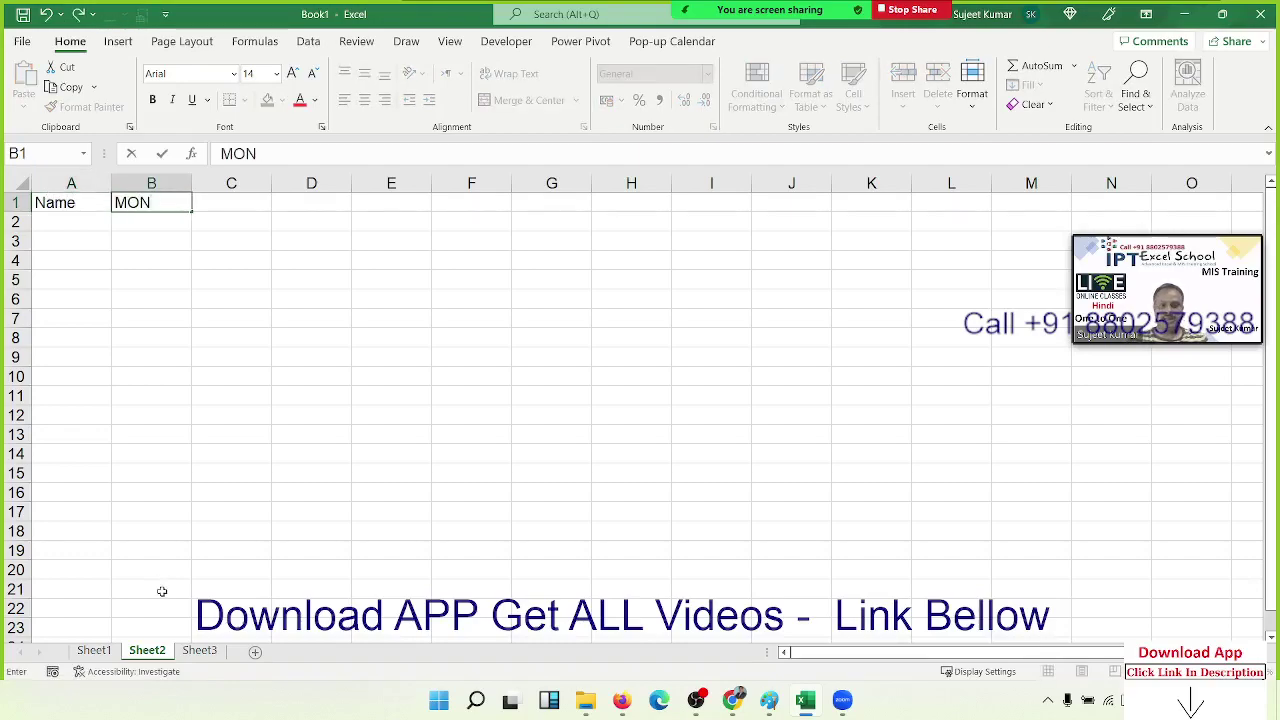
{"action": "left_click_drag", "start_coordinate": [158, 395], "coordinate": [154, 262]}
{"action": "left_click", "coordinate": [150, 202]}
{"action": "left_click_drag", "start_coordinate": [191, 211], "coordinate": [544, 223]}
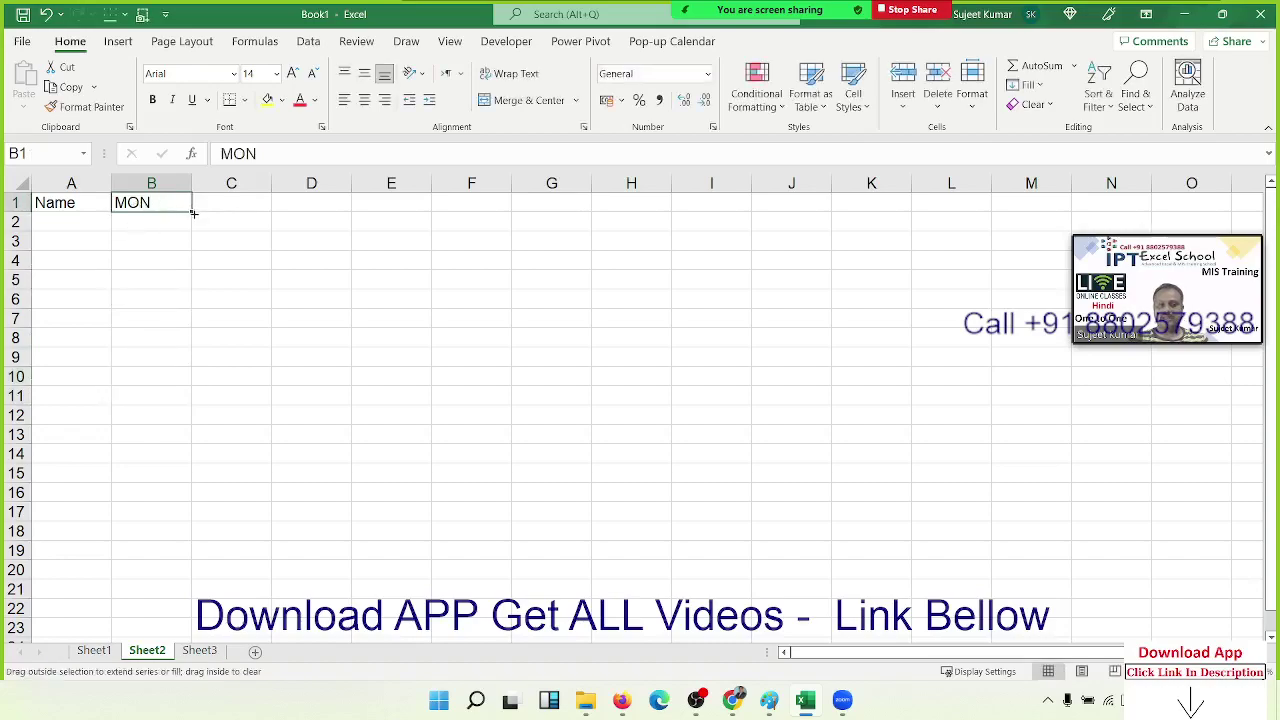
Enter the first student name in A2 and fill the names down to A7.
{"action": "left_click", "coordinate": [95, 225]}
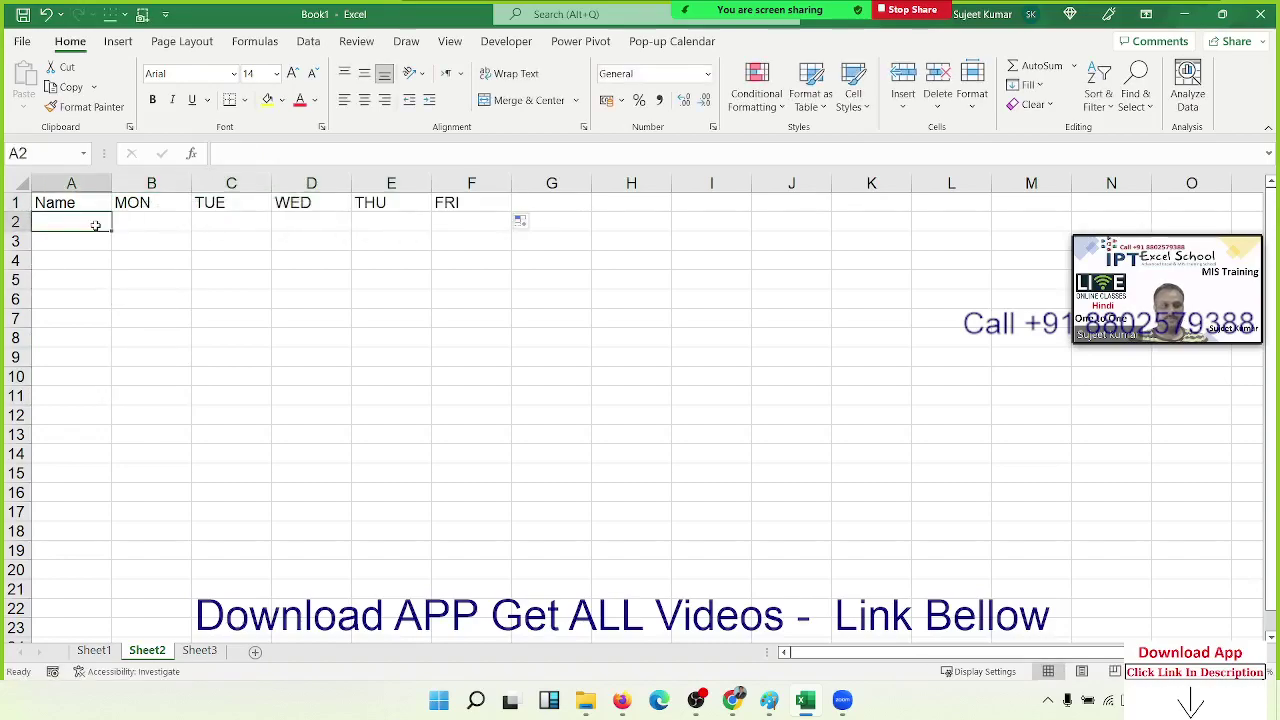
{"action": "type", "text": "Puja"}
{"action": "left_click", "coordinate": [75, 298]}
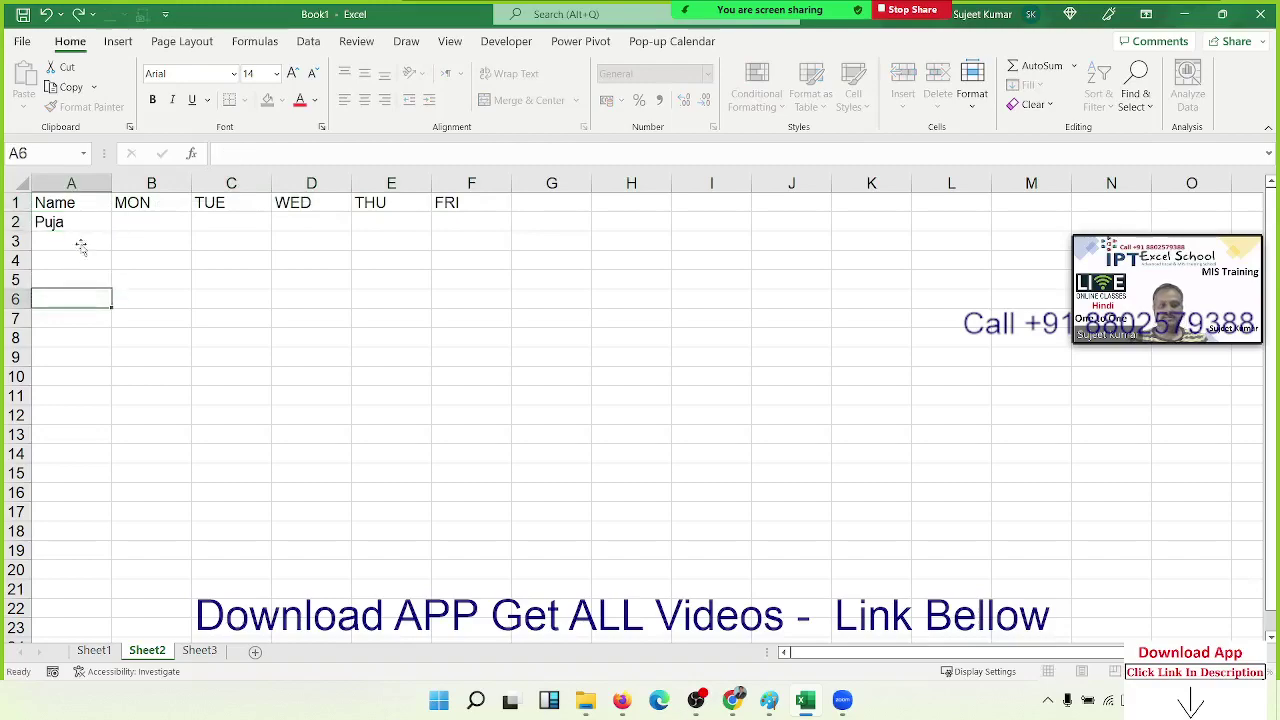
{"action": "left_click", "coordinate": [82, 224]}
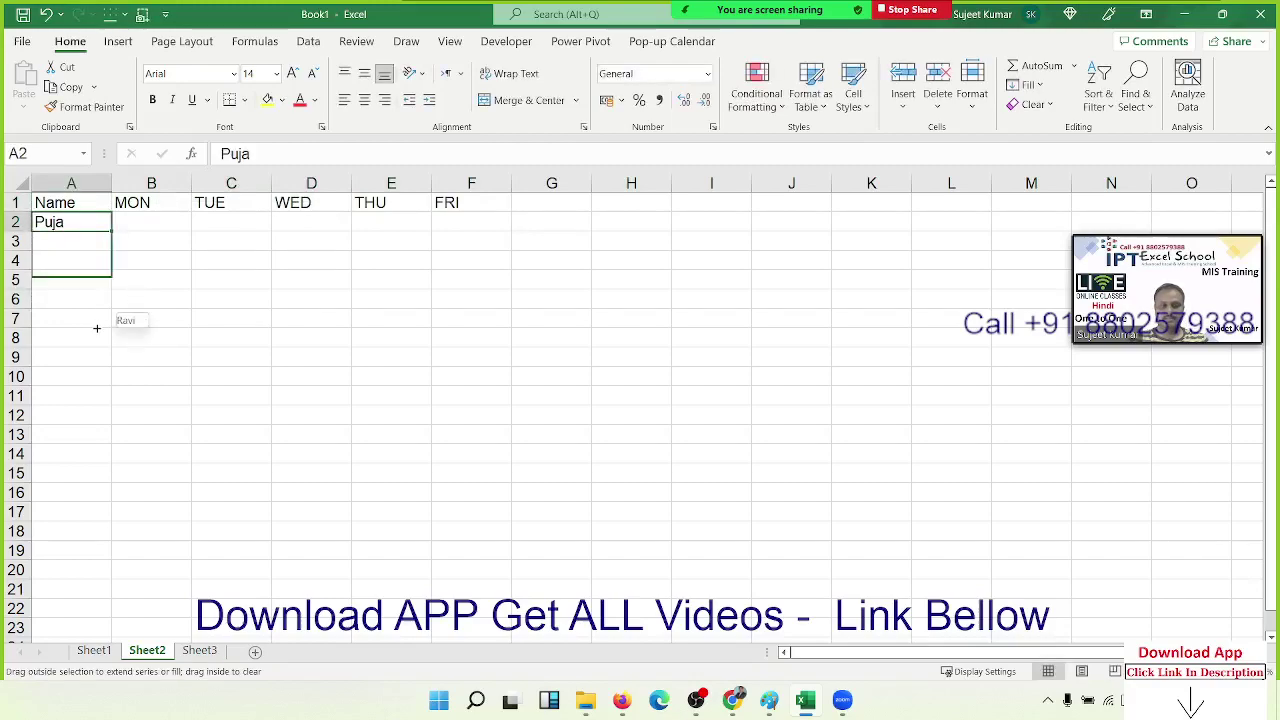
{"action": "left_click_drag", "start_coordinate": [109, 231], "coordinate": [100, 322]}
{"action": "left_click", "coordinate": [142, 223]}
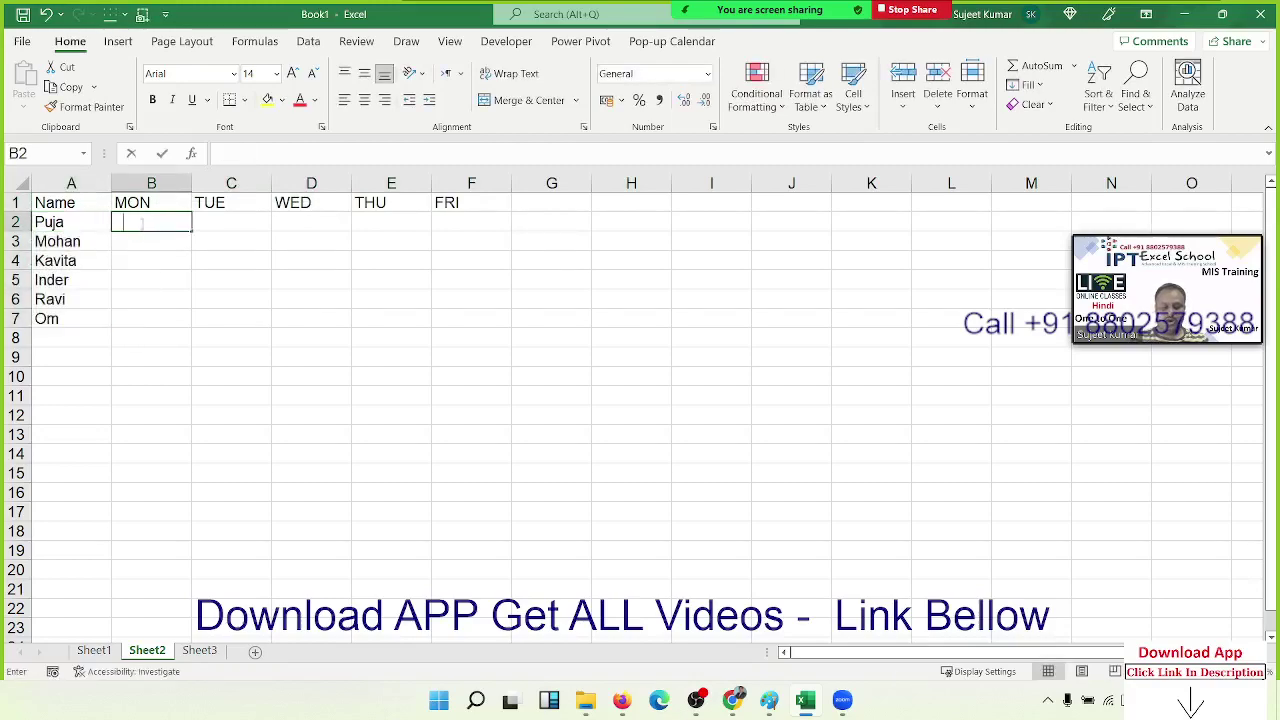
Fill B2:F7 with =RANDBETWEEN(10,90) random scores.
{"action": "type", "text": "=ra"}
{"action": "key", "text": "Down"}
{"action": "key", "text": "Down"}
{"action": "key", "text": "Down"}
{"action": "key", "text": "Tab"}
{"action": "type", "text": "10"}
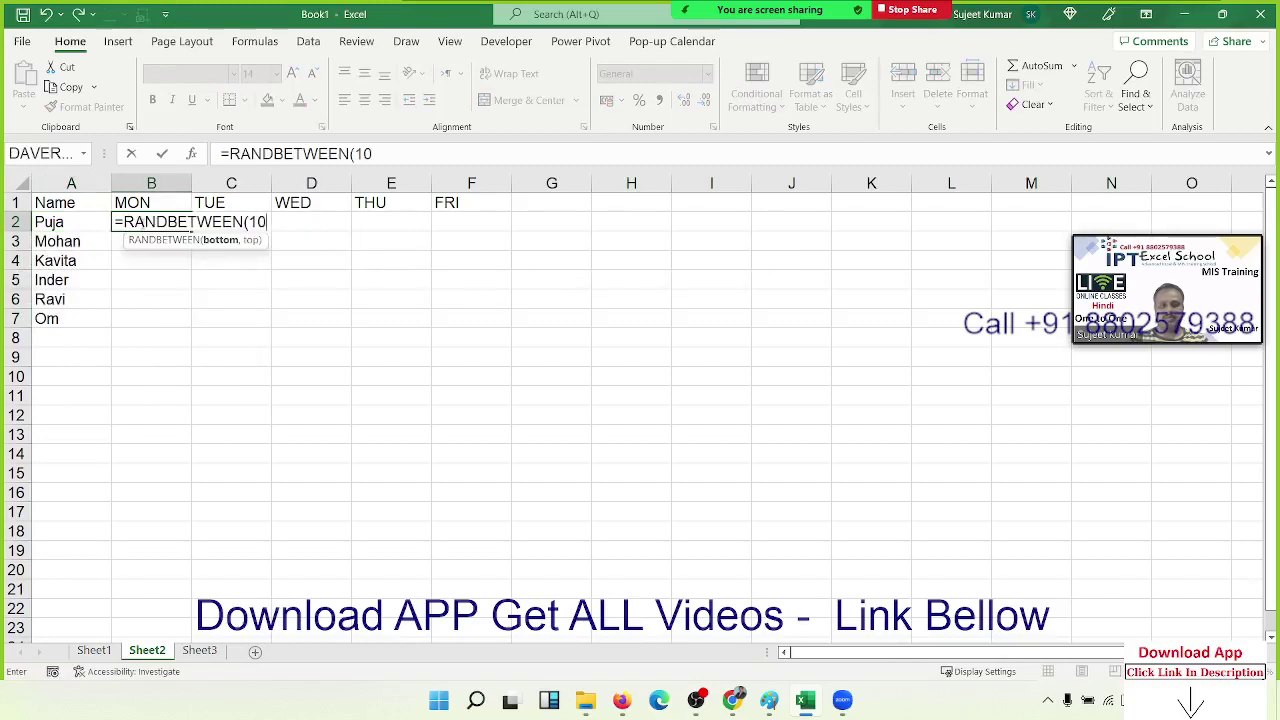
{"action": "type", "text": ",90"}
{"action": "key", "text": "Return"}
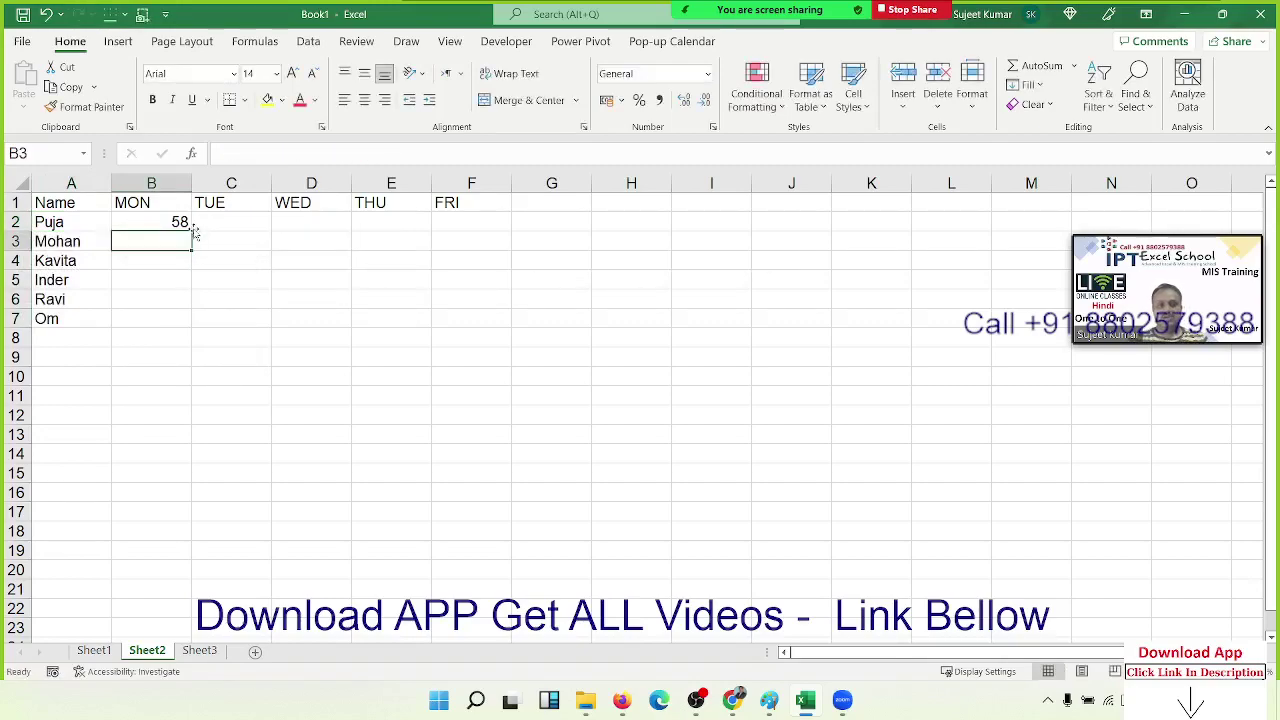
{"action": "left_click_drag", "start_coordinate": [179, 222], "coordinate": [451, 320]}
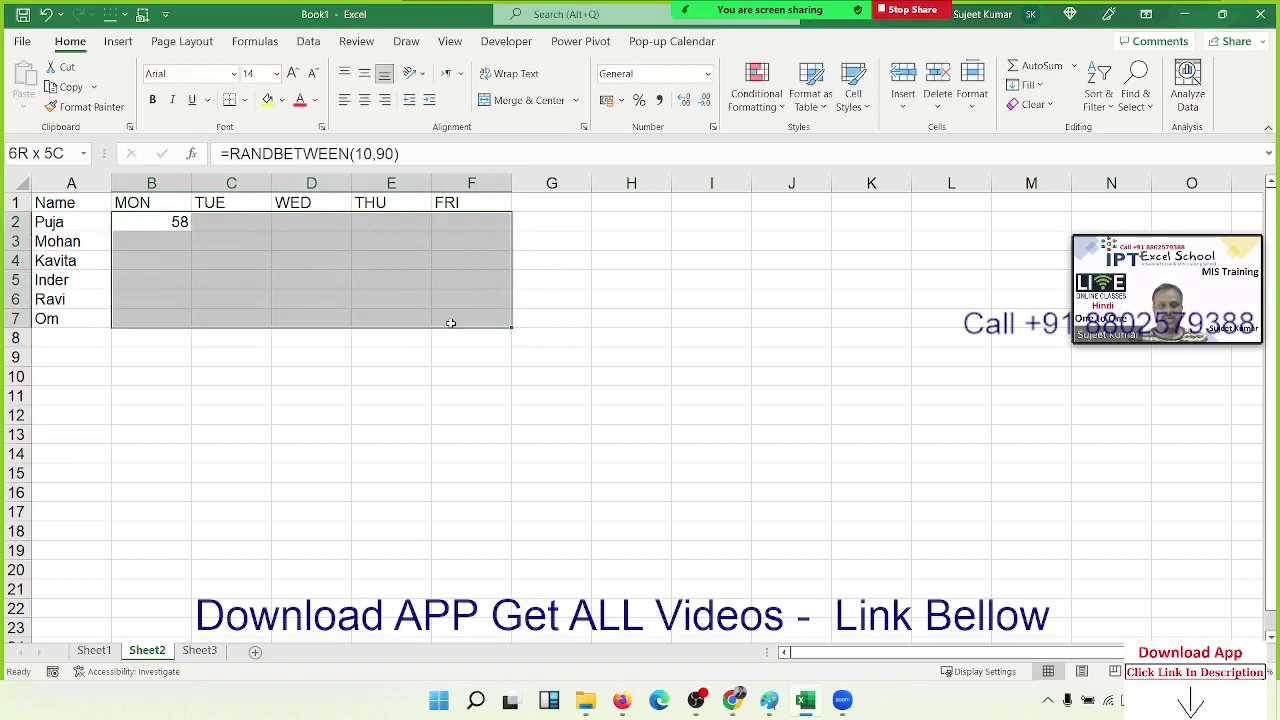
{"action": "key", "text": "F2"}
{"action": "key", "text": "ctrl+Return"}
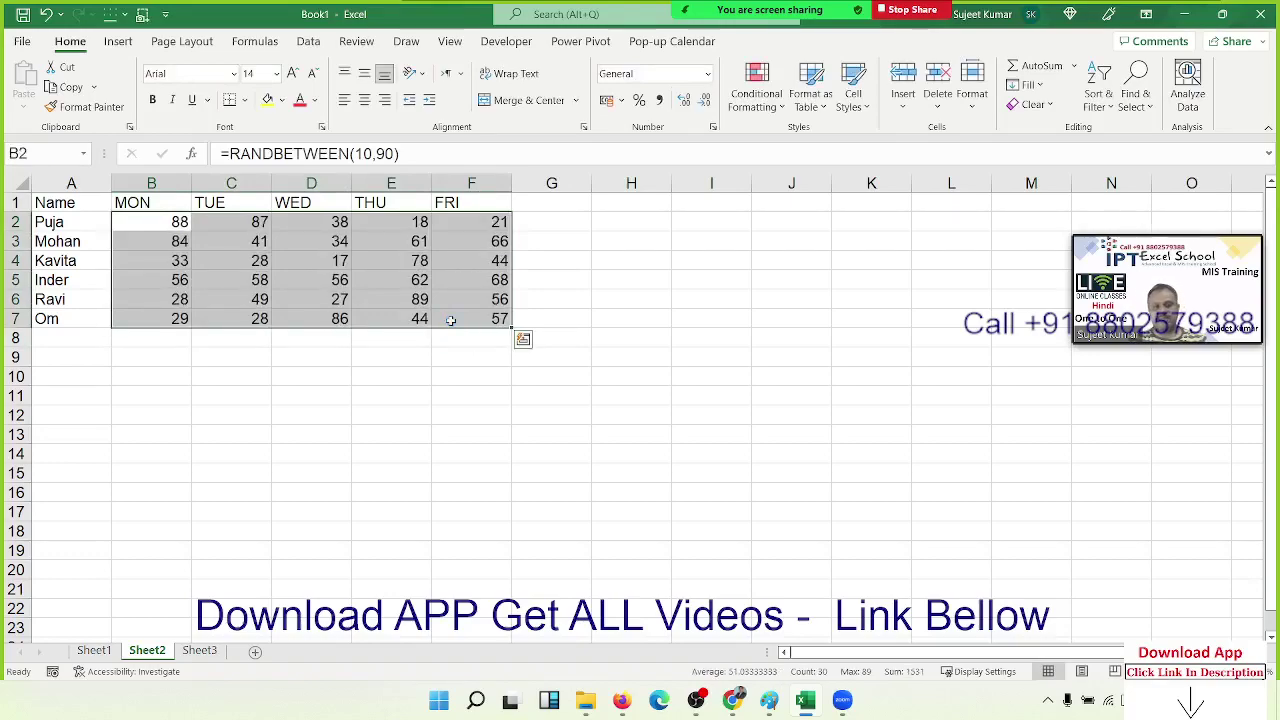
Paste the scores back over themselves as fixed values.
{"action": "key", "text": "ctrl+c"}
{"action": "left_click", "coordinate": [23, 100]}
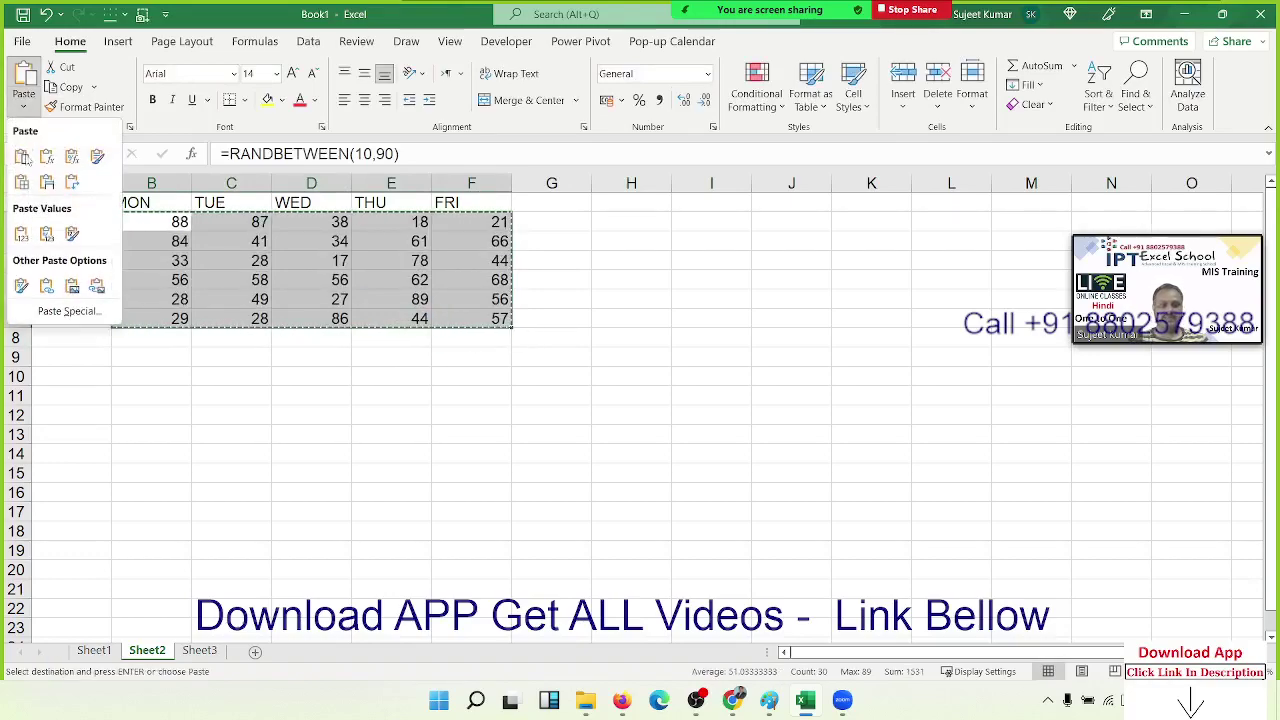
{"action": "left_click", "coordinate": [21, 233]}
{"action": "left_click", "coordinate": [231, 260]}
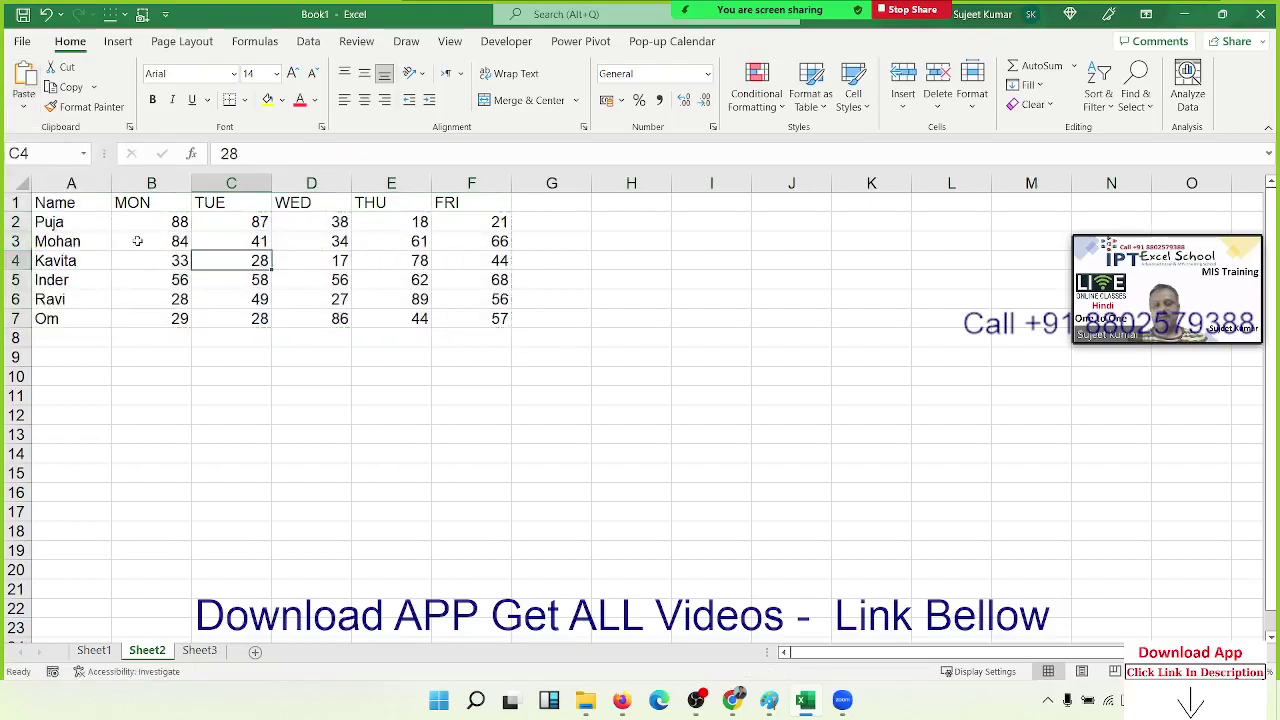
{"action": "left_click", "coordinate": [15, 202]}
Insert two blank rows above the table and label B2 'Value in %'.
{"action": "key", "text": "ctrl+shift+plus"}
{"action": "key", "text": "ctrl+shift+plus"}
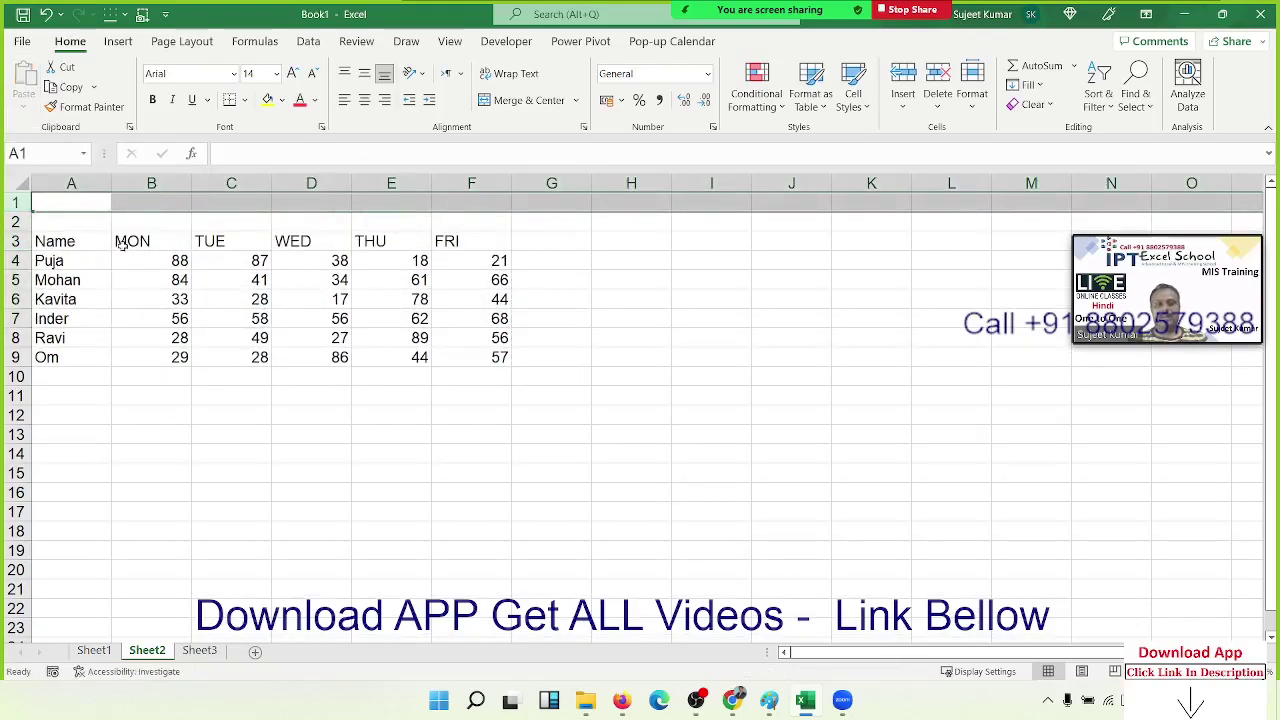
{"action": "left_click", "coordinate": [131, 216]}
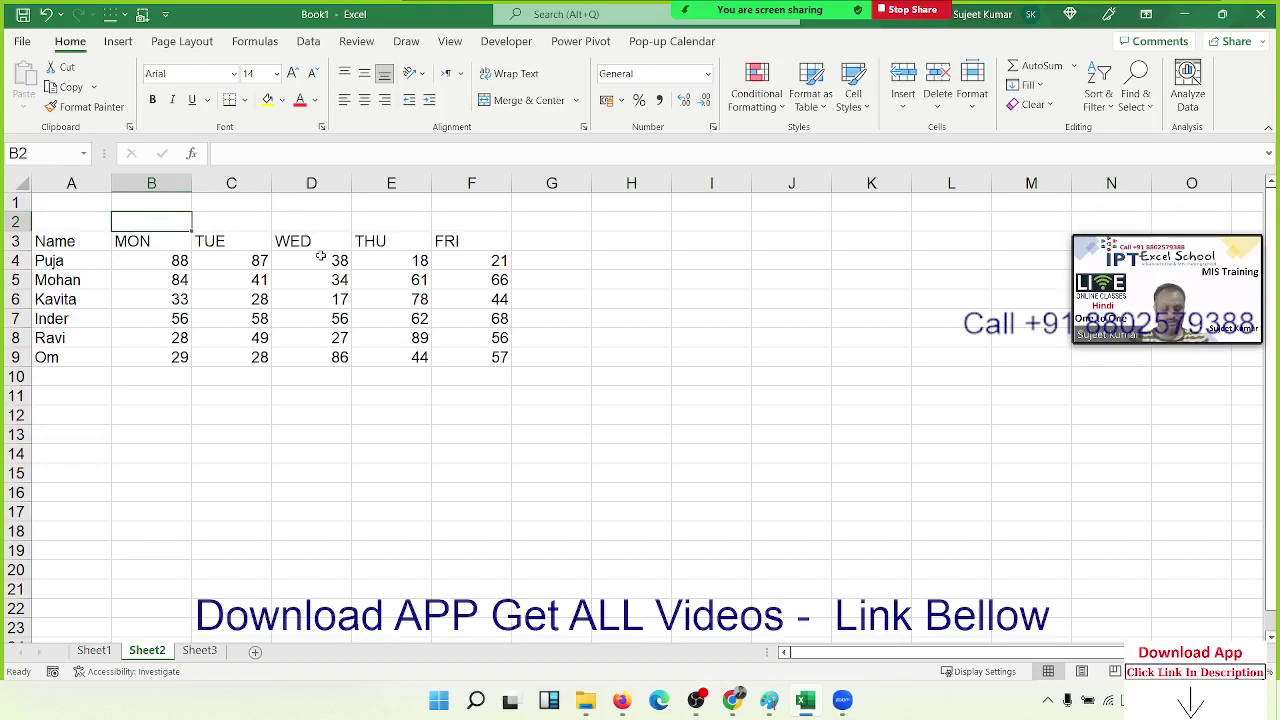
{"action": "type", "text": "%"}
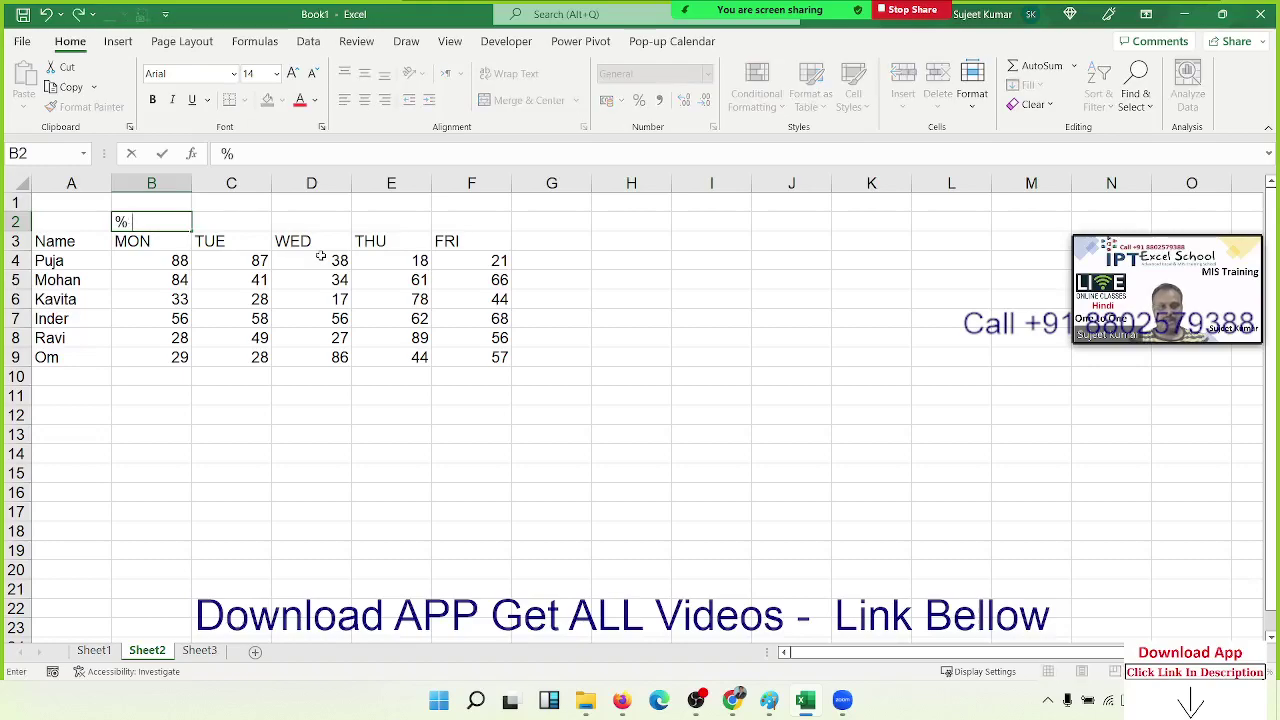
{"action": "key", "text": "BackSpace"}
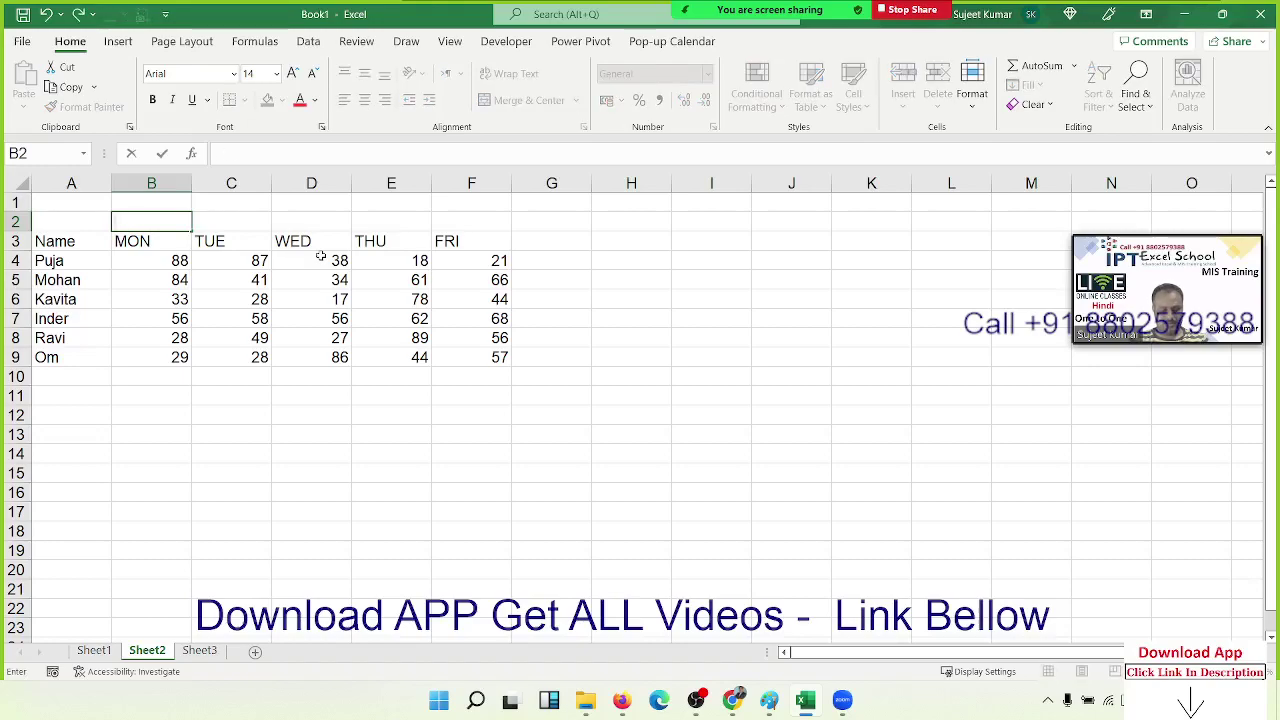
{"action": "type", "text": "Value"}
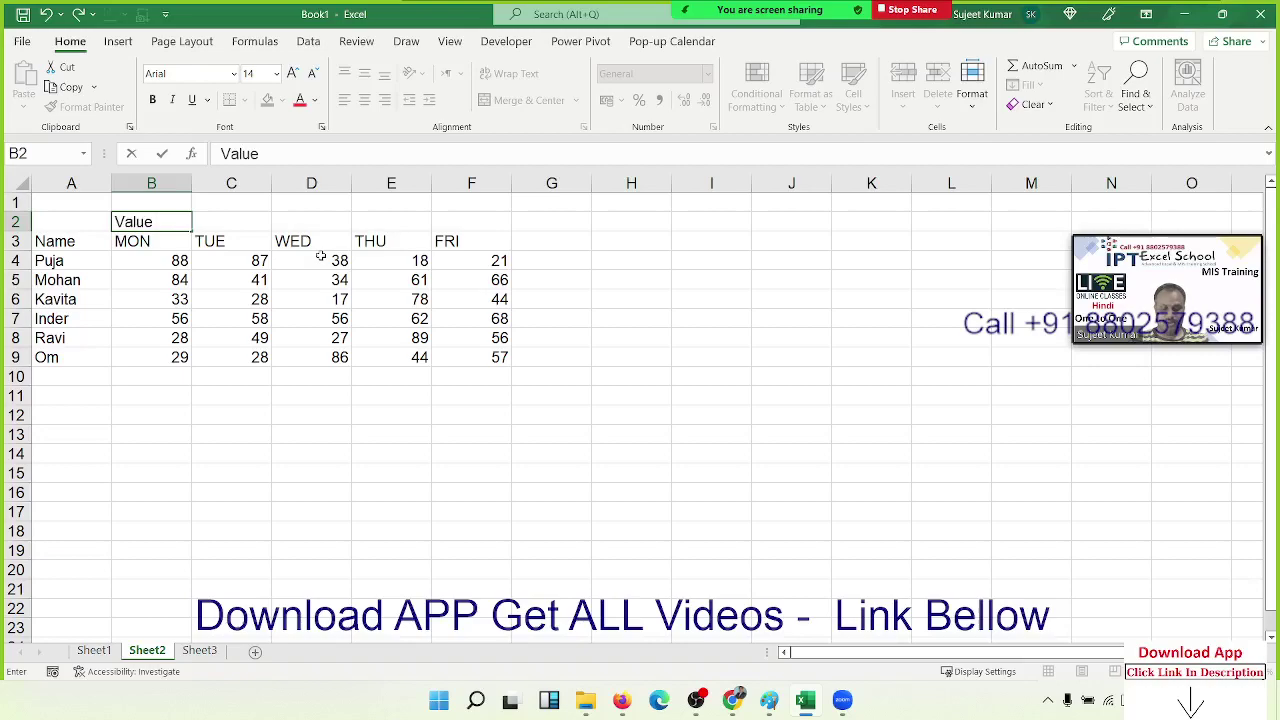
{"action": "type", "text": " in %"}
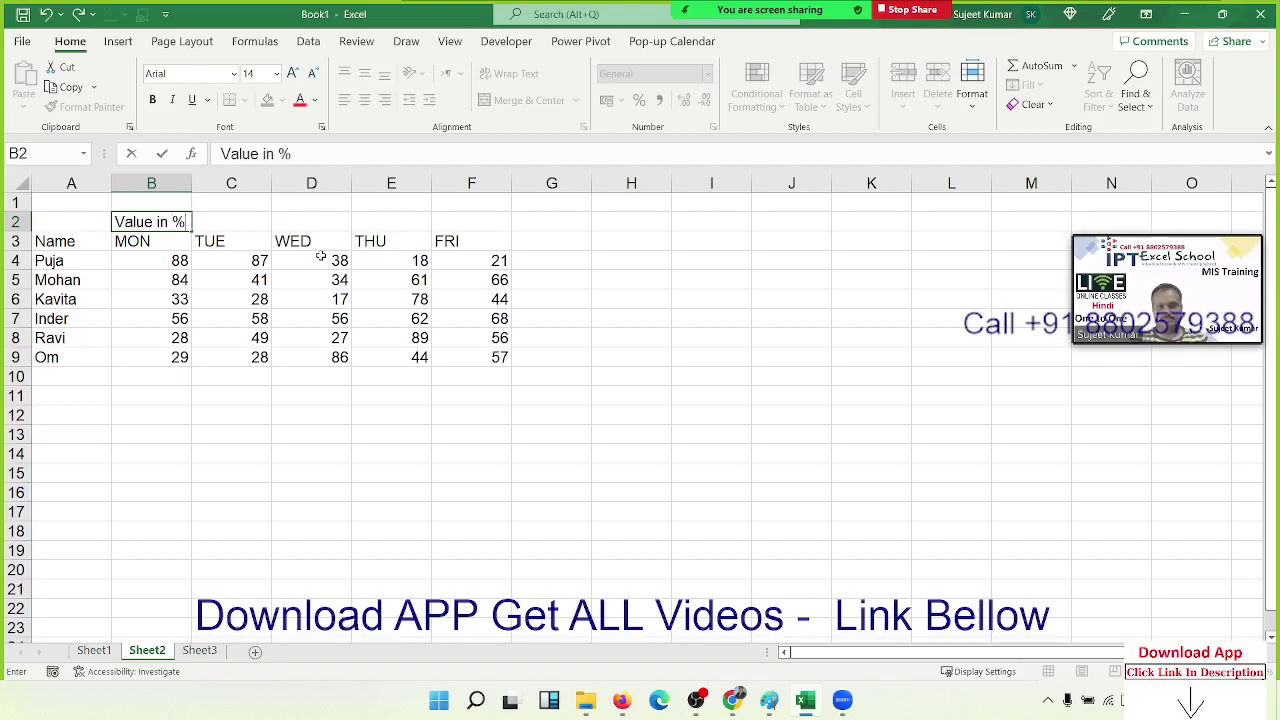
{"action": "key", "text": "Return"}
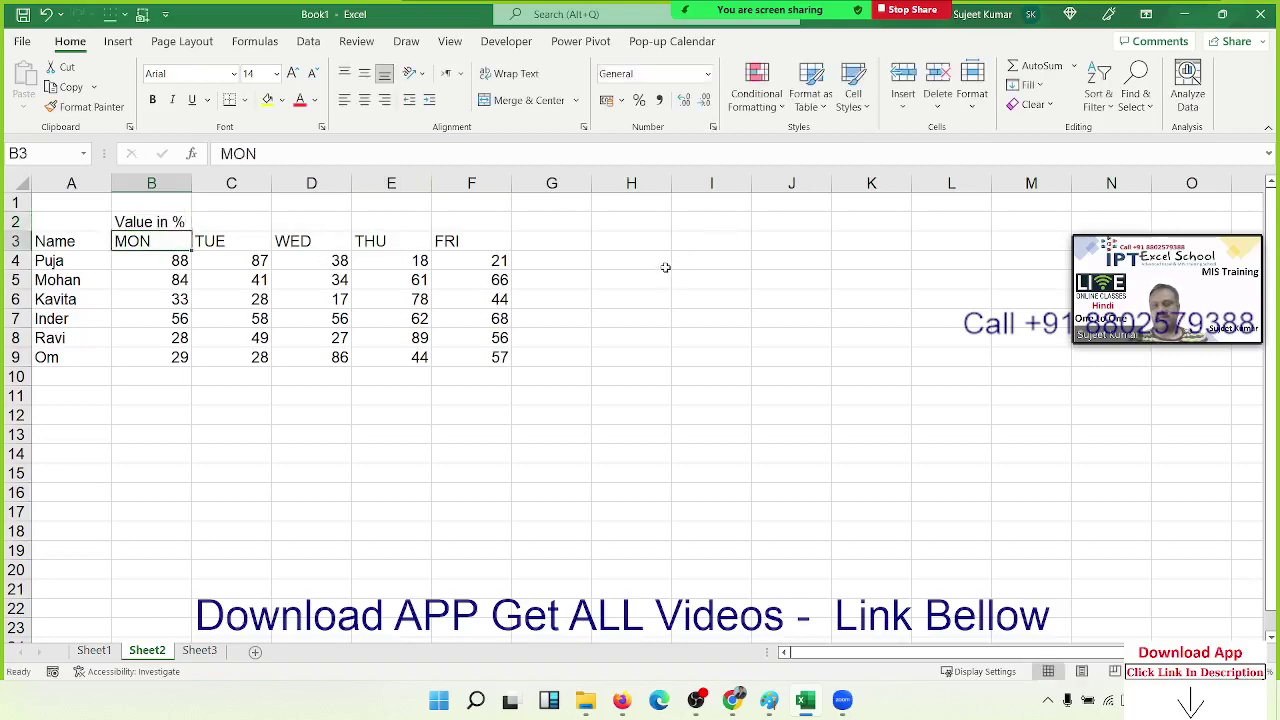
{"action": "left_click", "coordinate": [690, 264]}
{"action": "key", "text": "Up"}
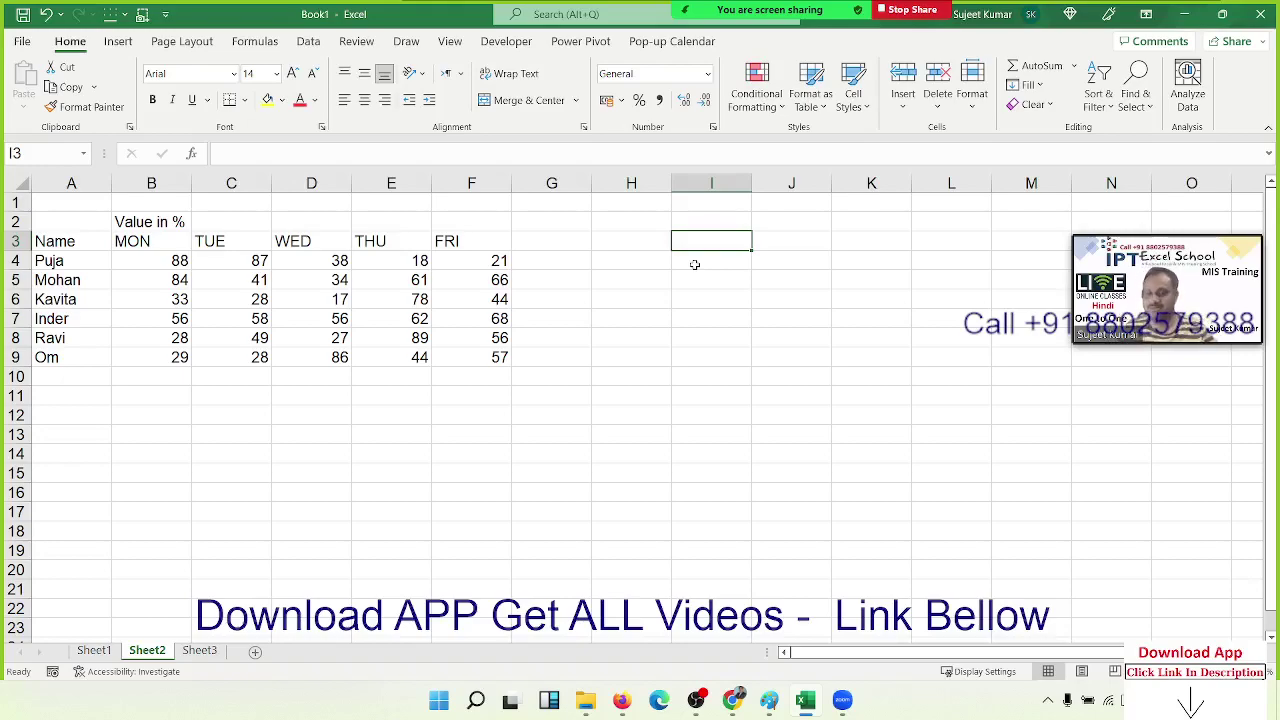
Enter an Amt header in I3 with amounts 25, 62, 36, 63, 25, 63 below.
{"action": "type", "text": "Amt"}
{"action": "key", "text": "Return"}
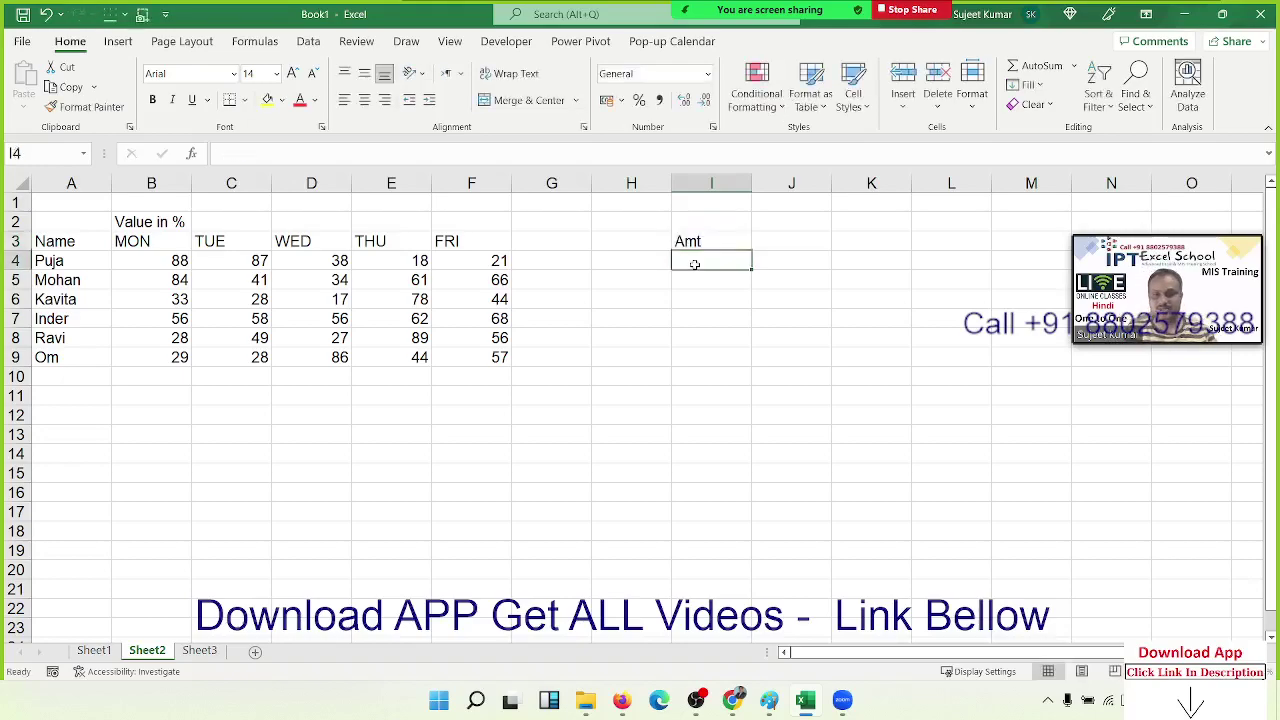
{"action": "type", "text": "25"}
{"action": "key", "text": "Return"}
{"action": "type", "text": "62"}
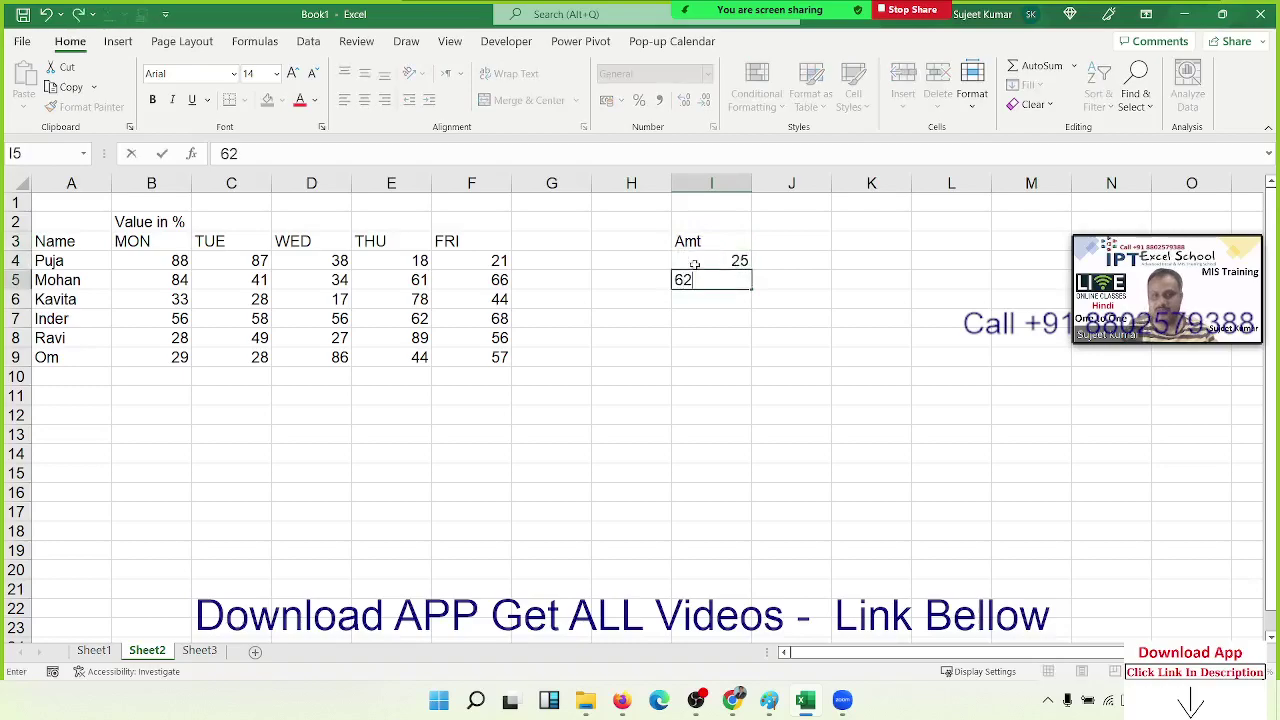
{"action": "key", "text": "Return"}
{"action": "type", "text": "36"}
{"action": "key", "text": "Return"}
{"action": "type", "text": "63"}
{"action": "key", "text": "Return"}
{"action": "type", "text": "2"}
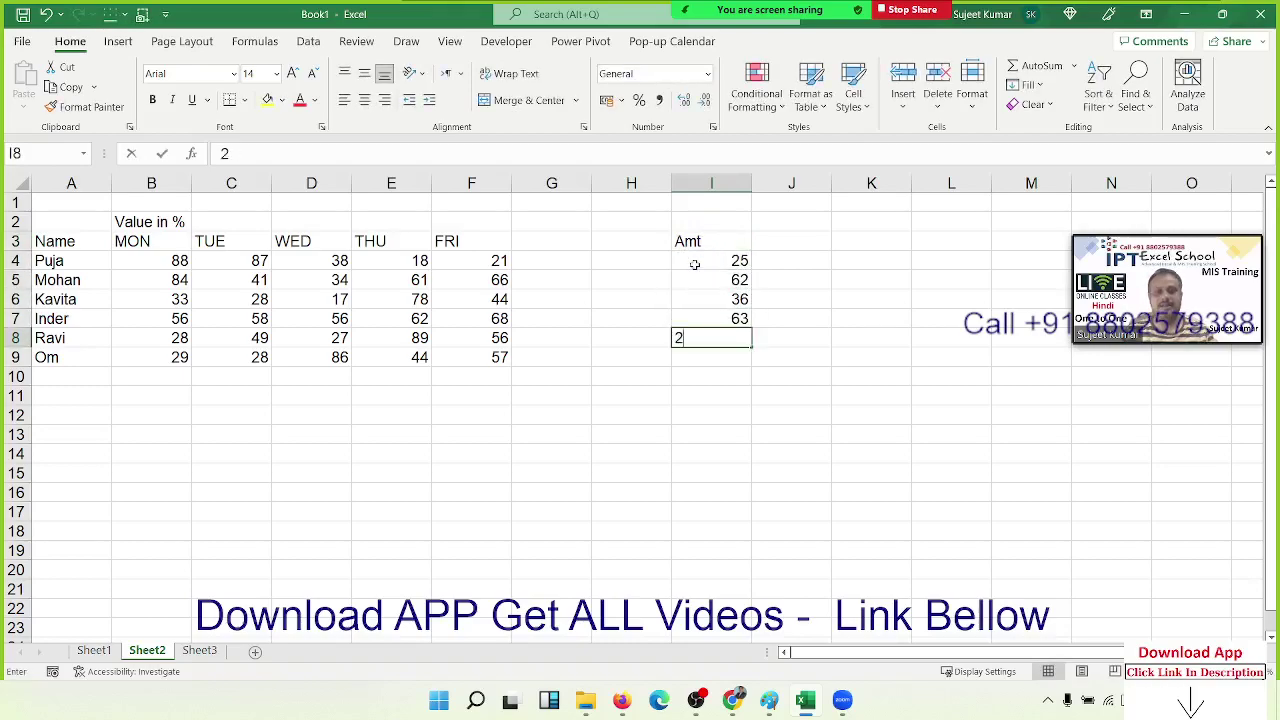
{"action": "type", "text": "5 63"}
{"action": "key", "text": "Return"}
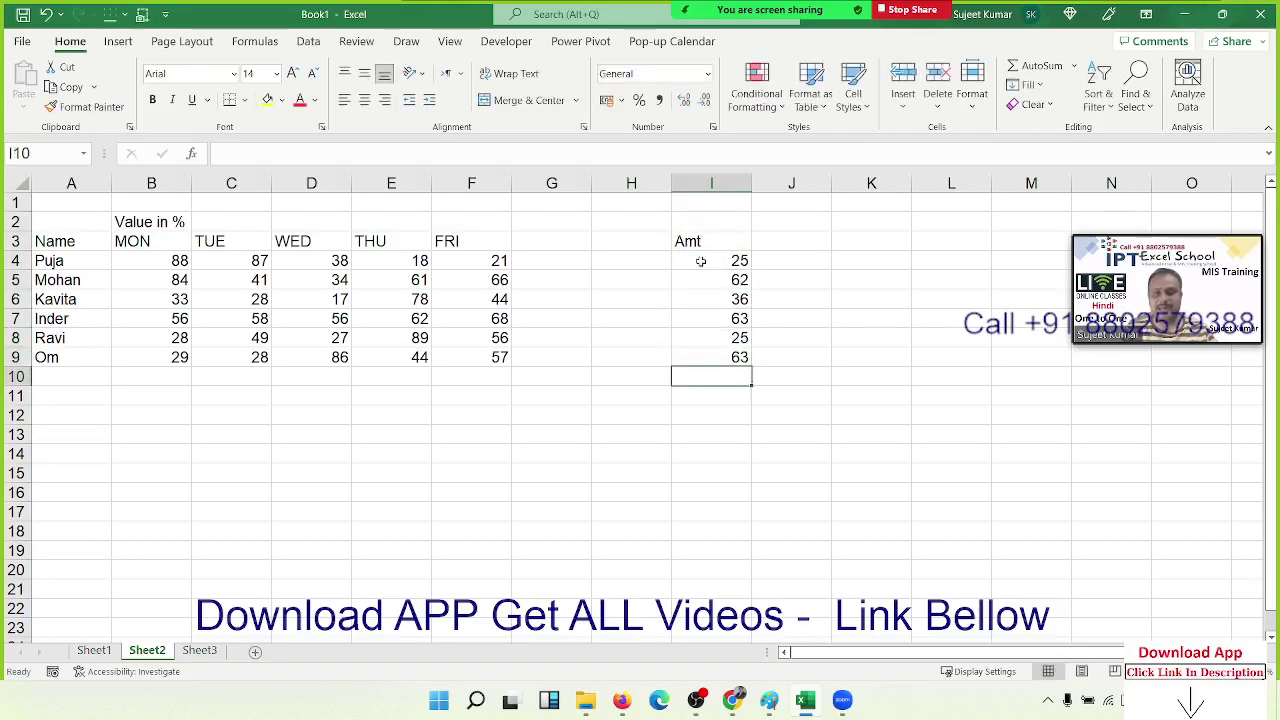
Rename the header to Amt(Rupees in Th), autofit column I, and enter 2000 in K4.
{"action": "left_click", "coordinate": [707, 241]}
{"action": "double_click", "coordinate": [707, 241]}
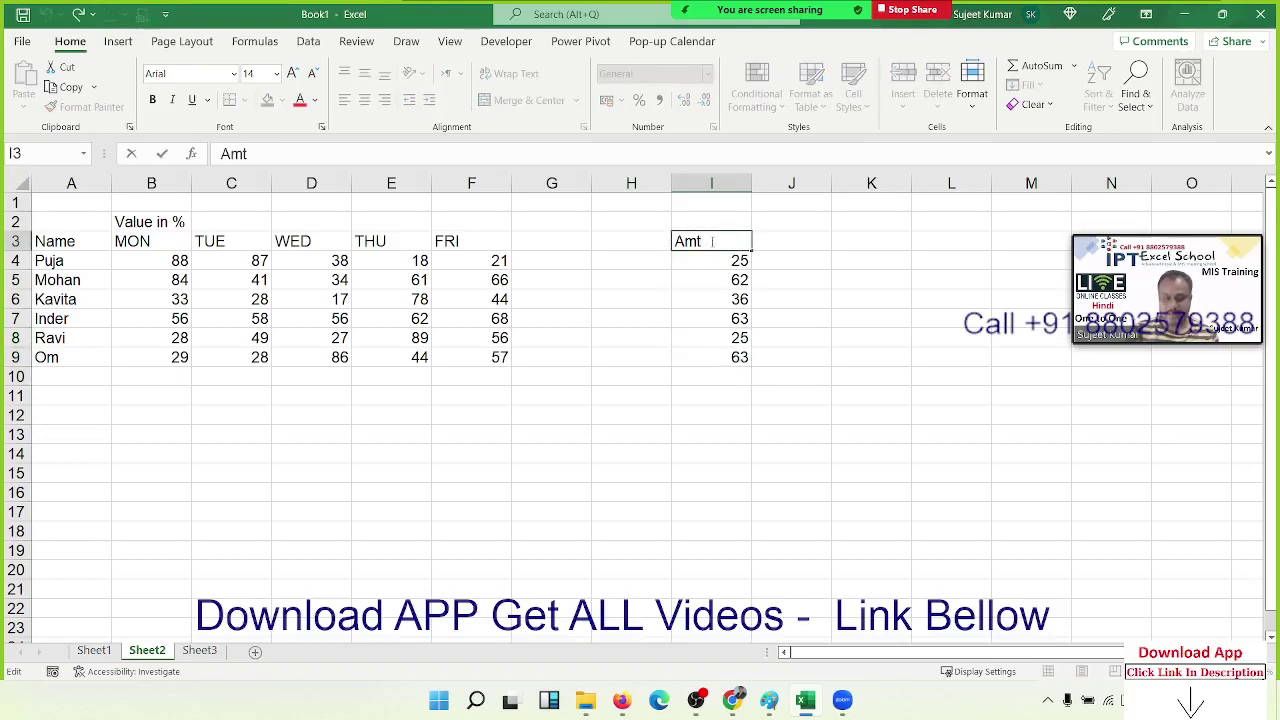
{"action": "type", "text": "(Amt"}
{"action": "key", "text": "BackSpace"}
{"action": "key", "text": "BackSpace"}
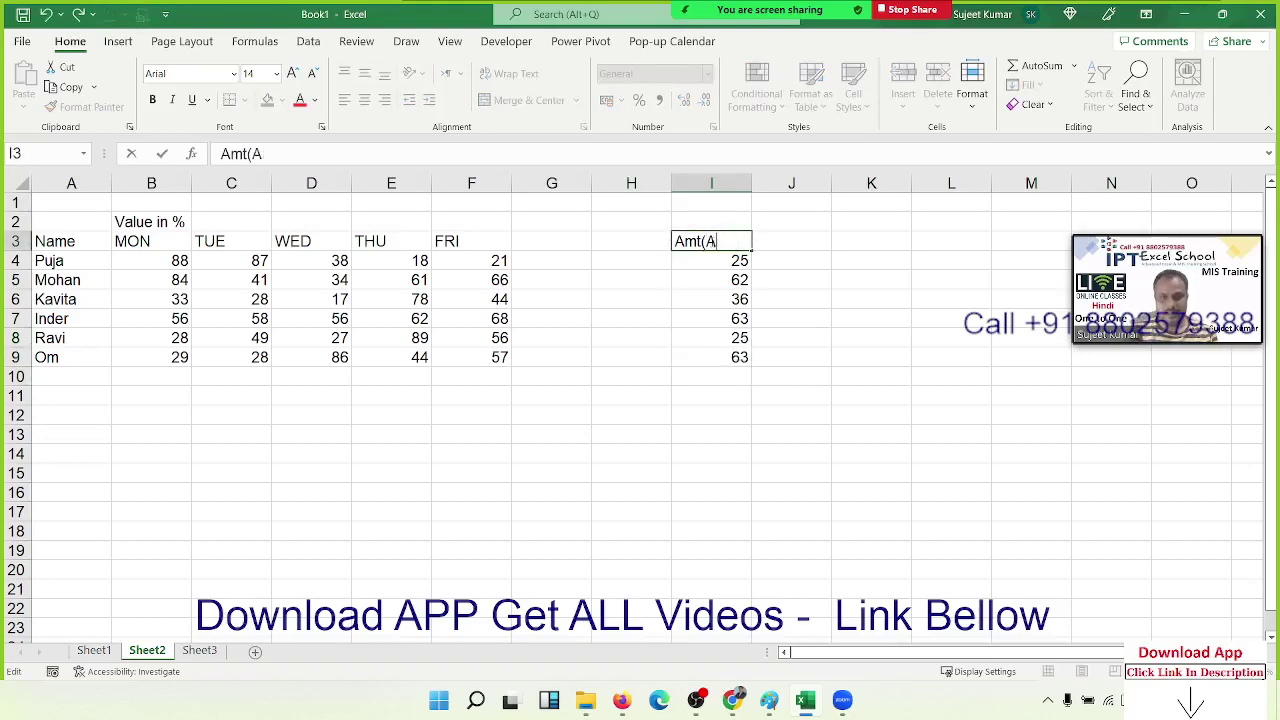
{"action": "key", "text": "BackSpace"}
{"action": "key", "text": "BackSpace"}
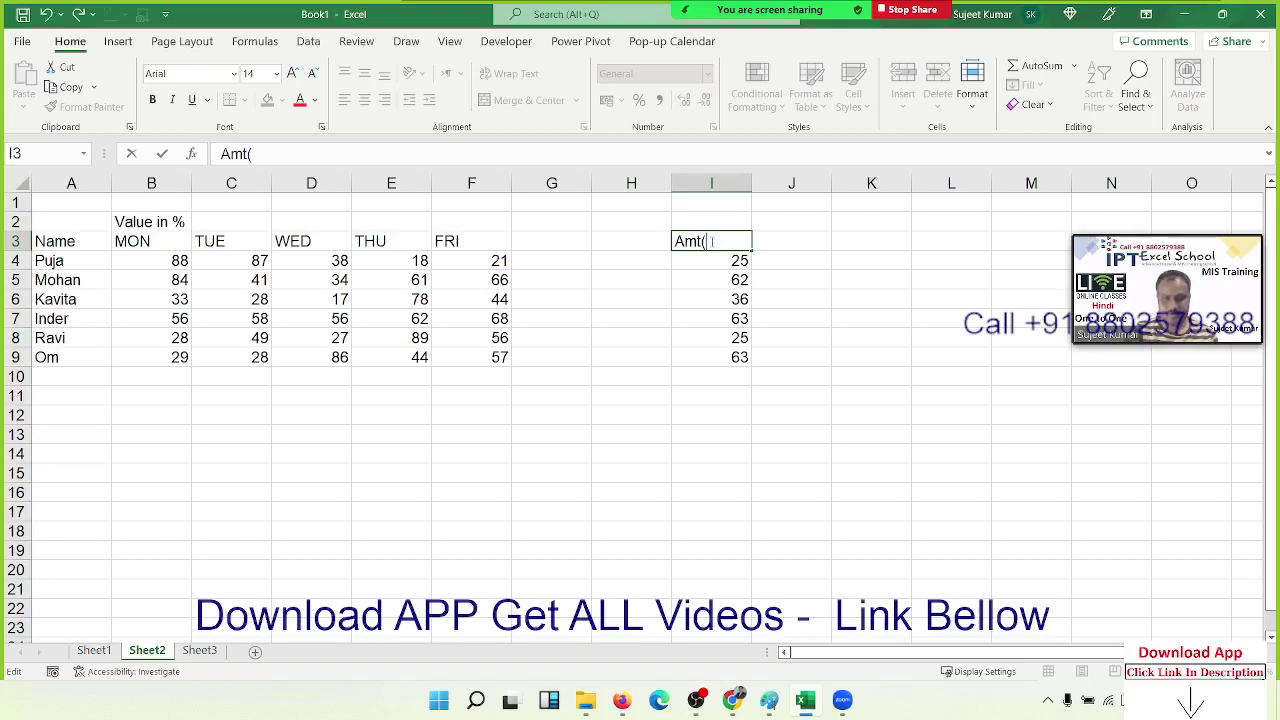
{"action": "type", "text": "Rupe"}
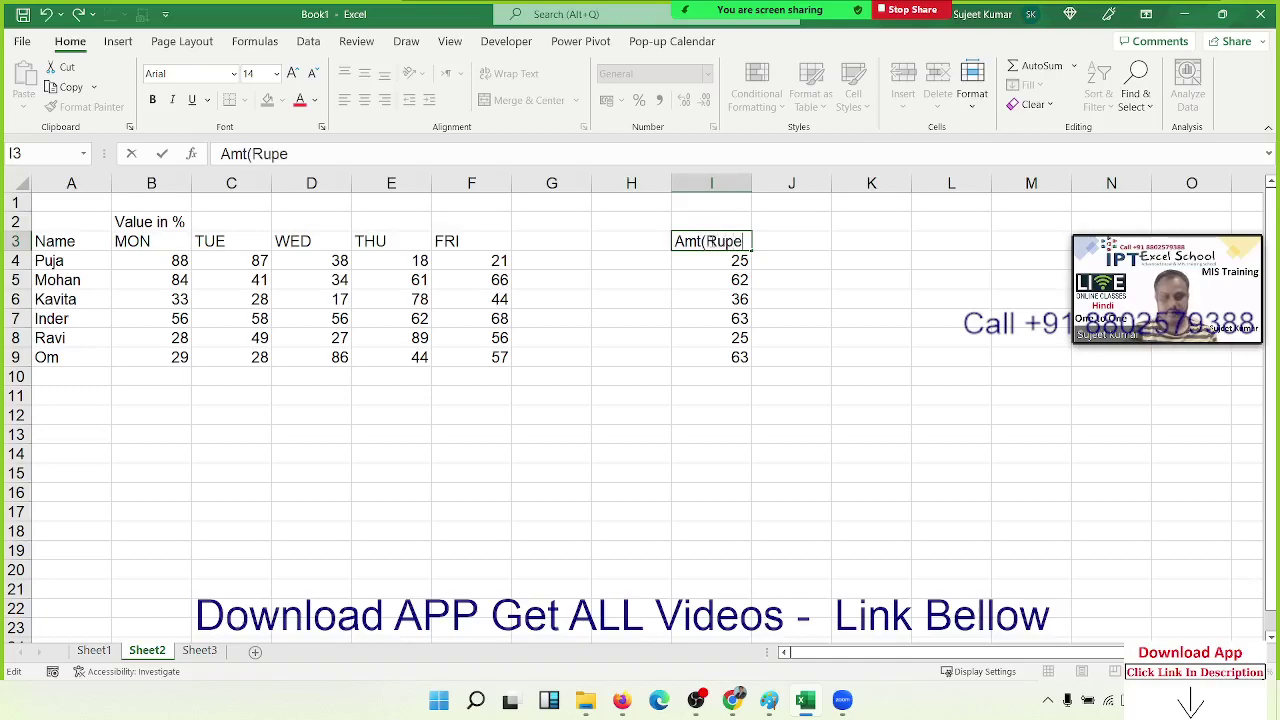
{"action": "type", "text": "es in T"}
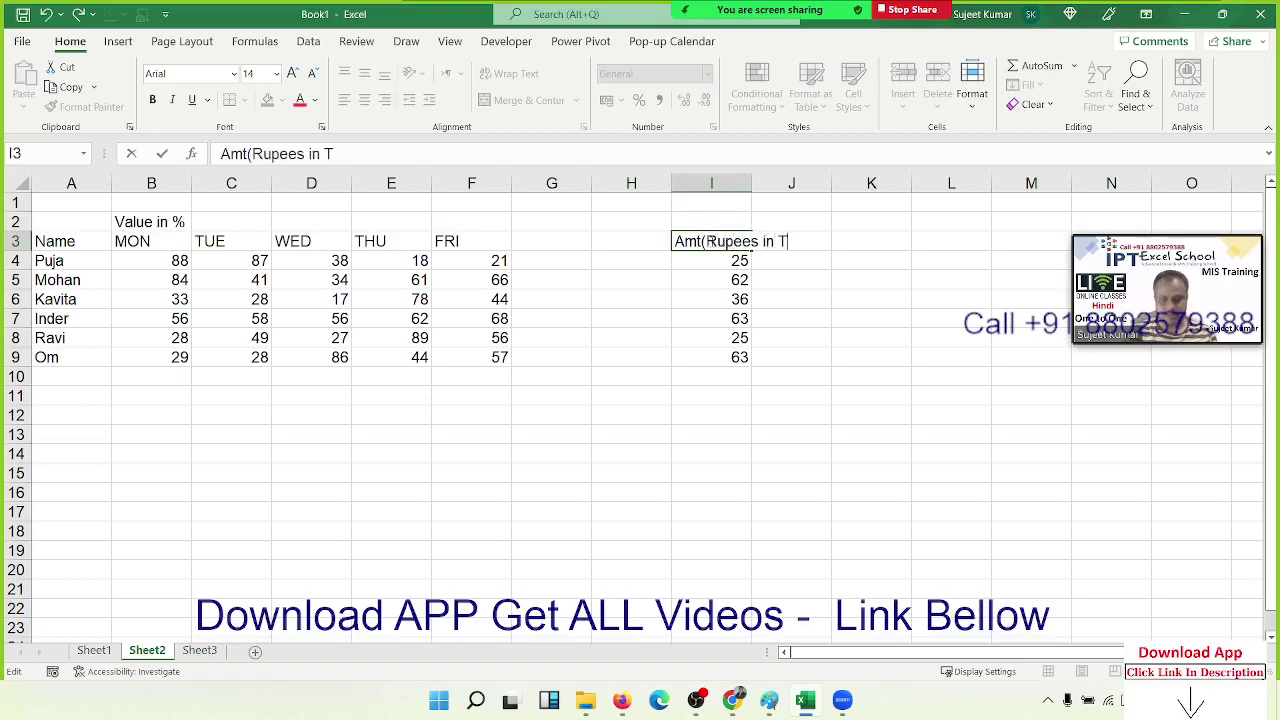
{"action": "type", "text": "h"}
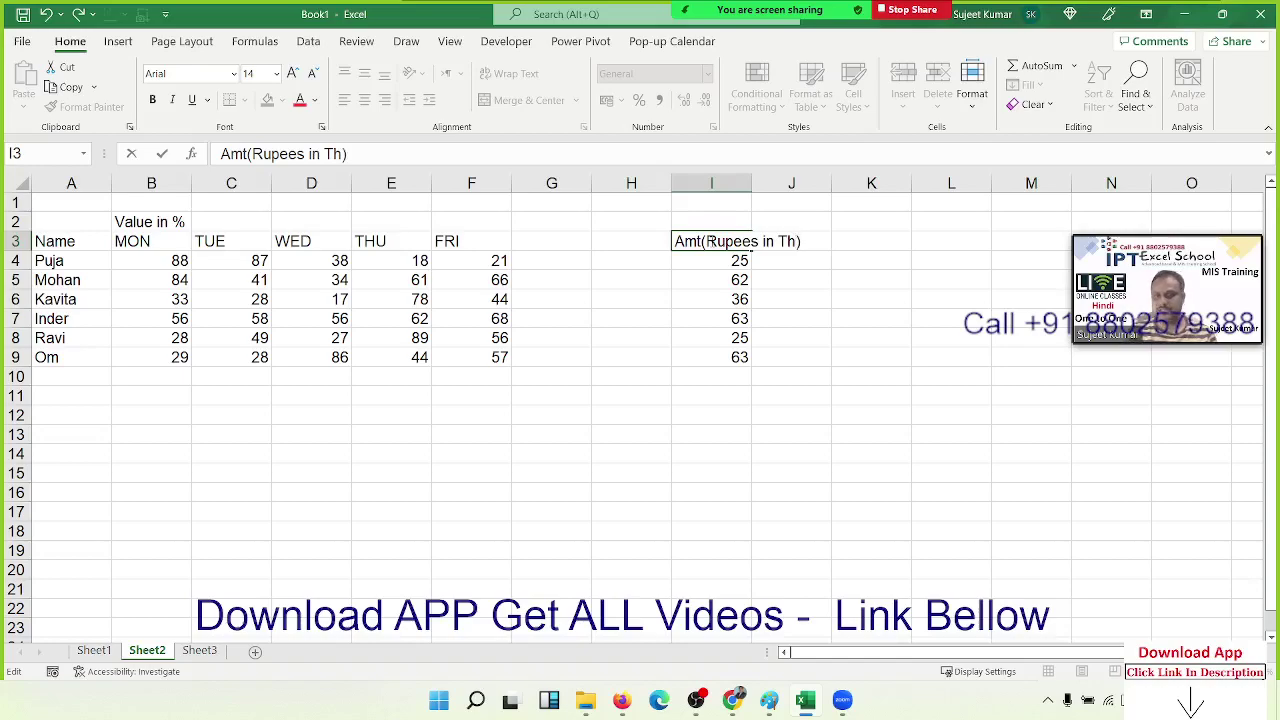
{"action": "key", "text": "Return"}
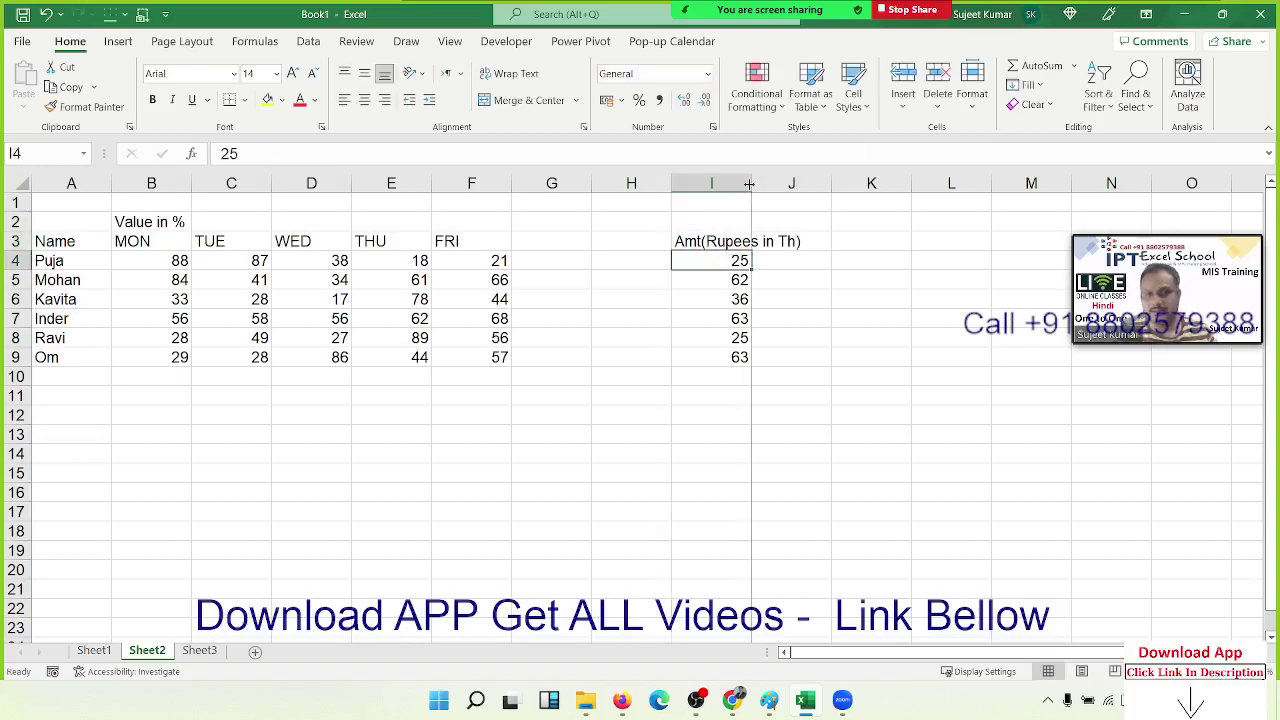
{"action": "double_click", "coordinate": [752, 183]}
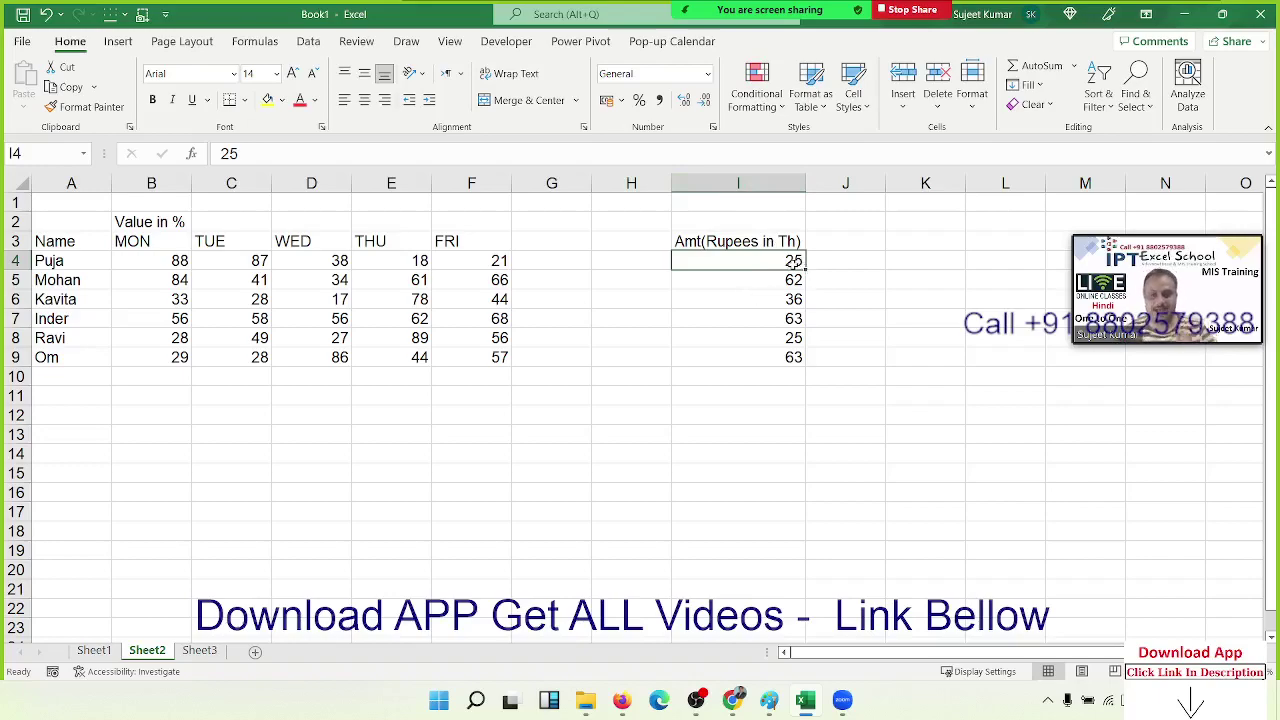
{"action": "left_click", "coordinate": [910, 263]}
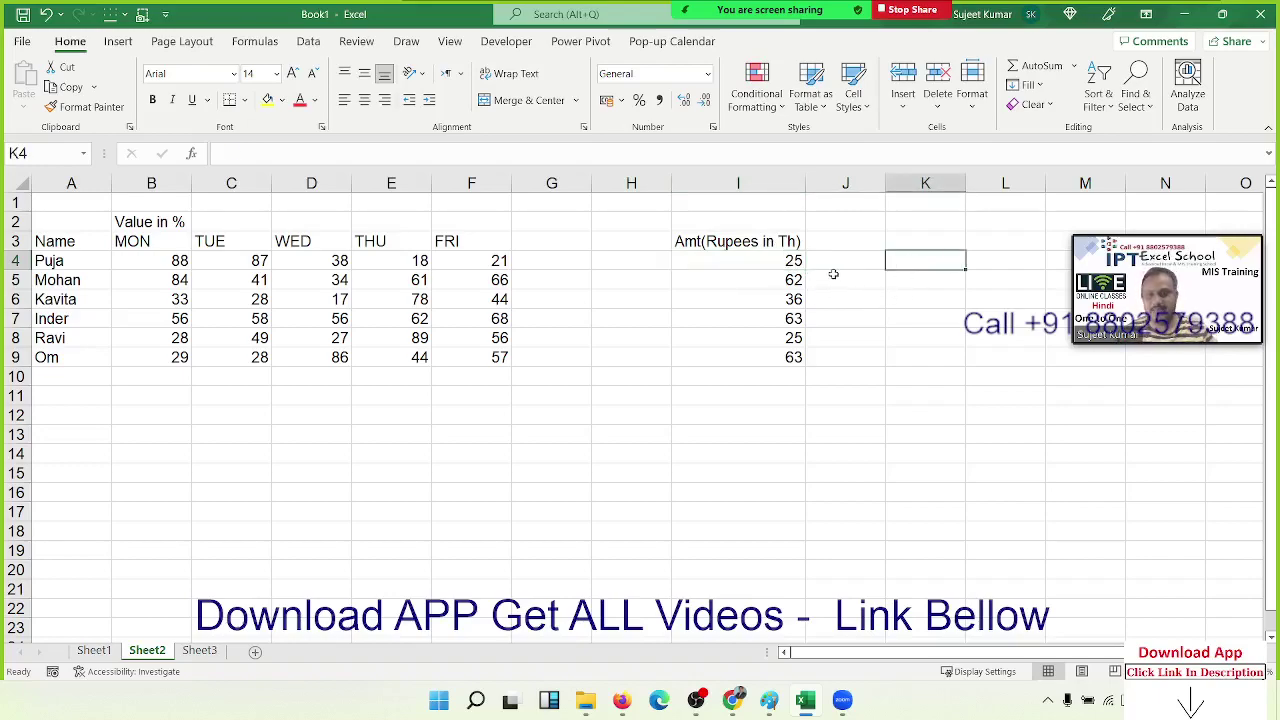
{"action": "type", "text": "2000"}
{"action": "key", "text": "Return"}
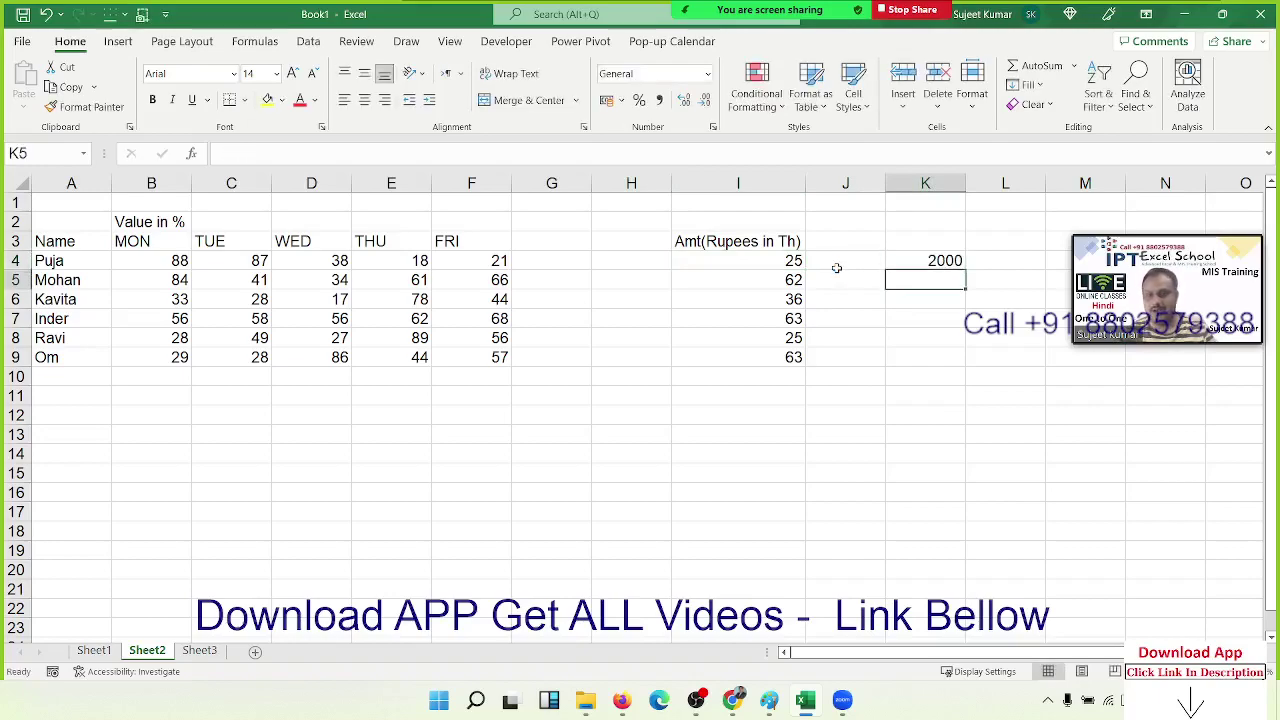
{"action": "type", "text": "="}
{"action": "key", "text": "Left"}
{"action": "key", "text": "Left"}
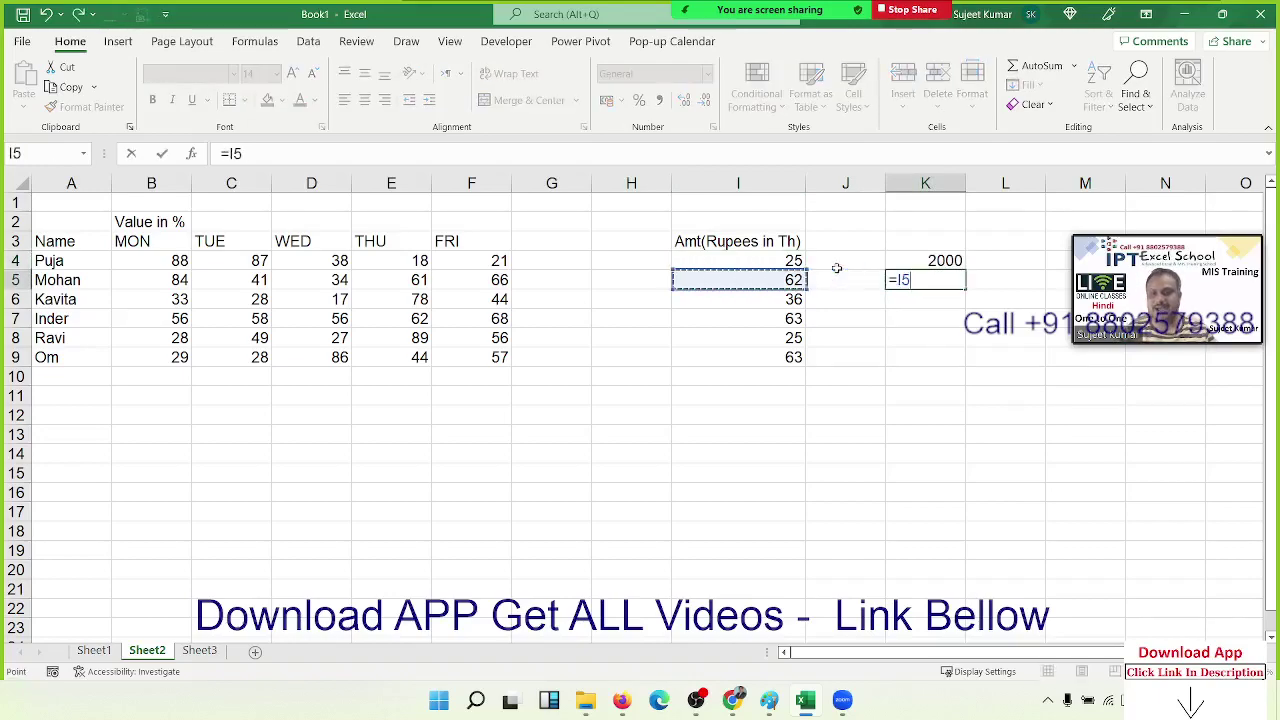
{"action": "key", "text": "Up"}
{"action": "type", "text": "+"}
{"action": "key", "text": "Up"}
{"action": "key", "text": "Return"}
{"action": "key", "text": "Return"}
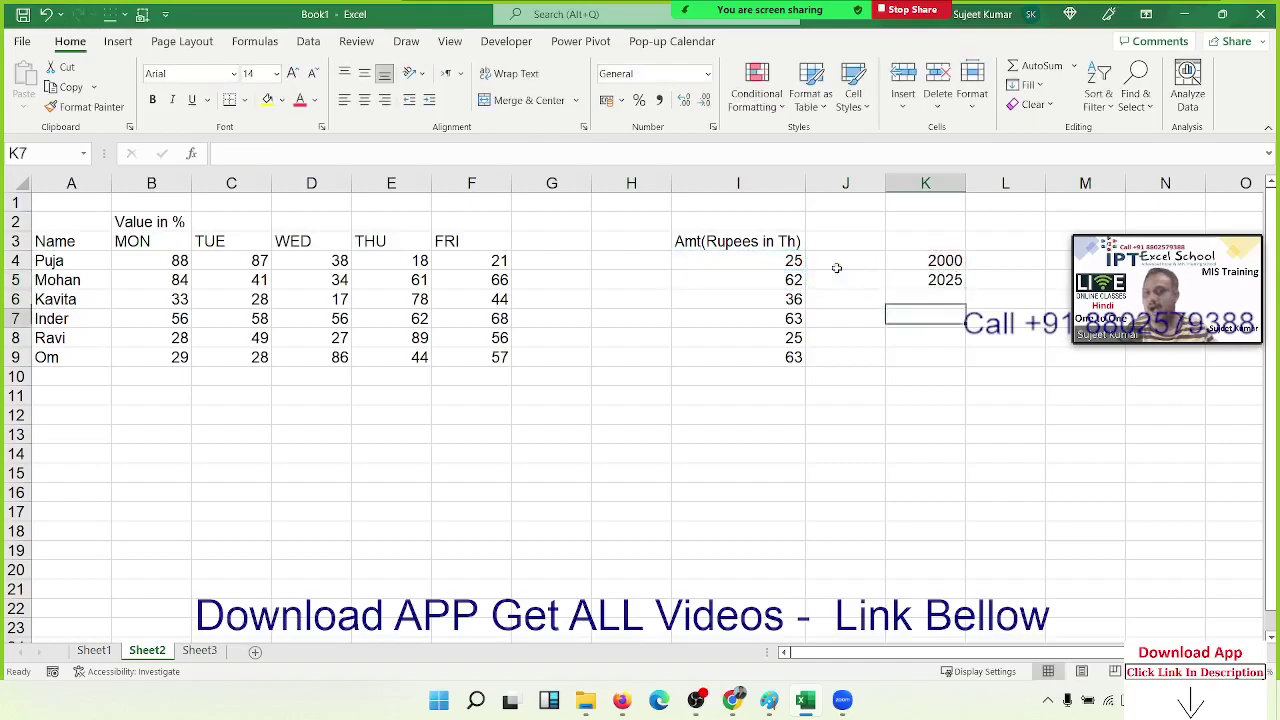
{"action": "key", "text": "Up"}
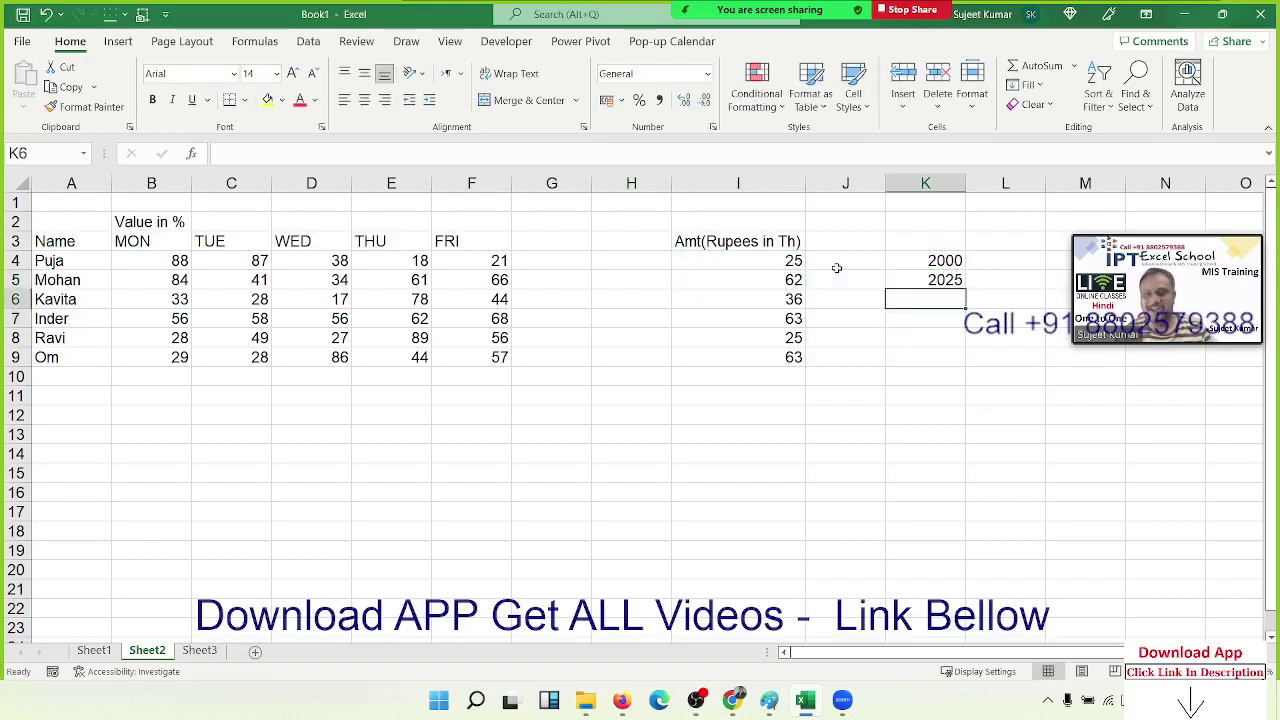
{"action": "key", "text": "Up"}
{"action": "key", "text": "Delete"}
{"action": "key", "text": "Up"}
{"action": "key", "text": "Left"}
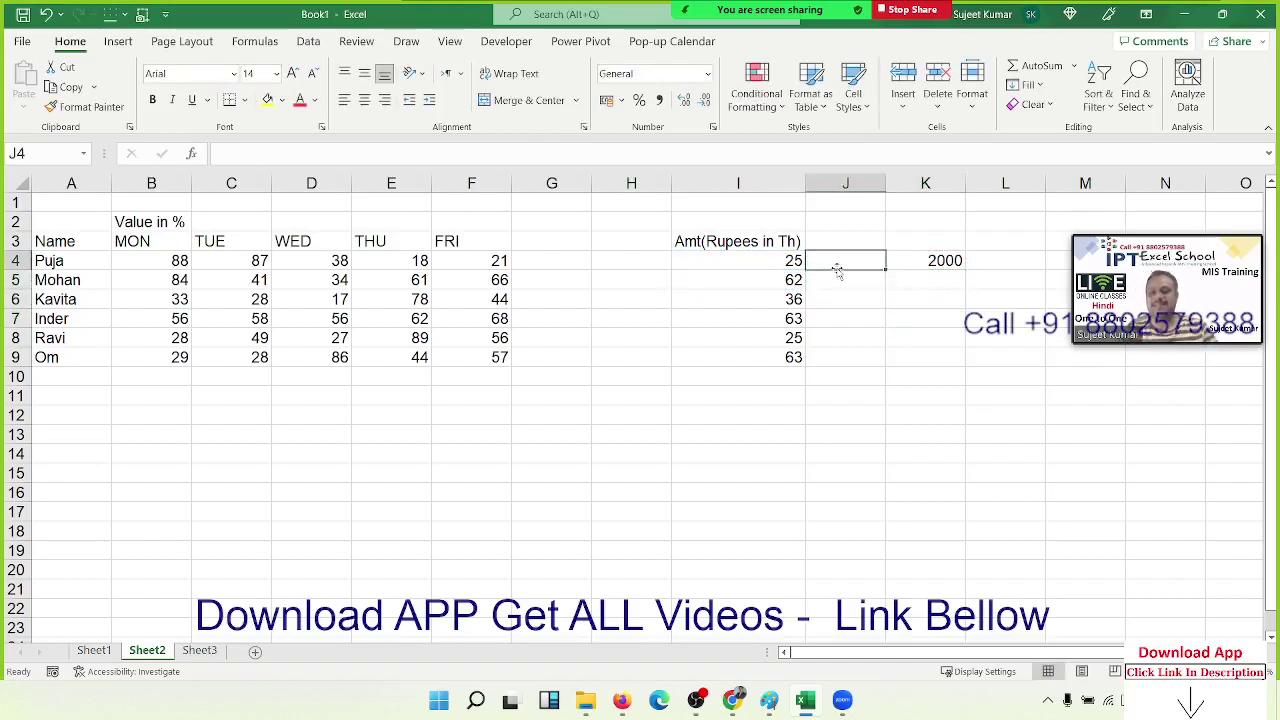
{"action": "key", "text": "Left"}
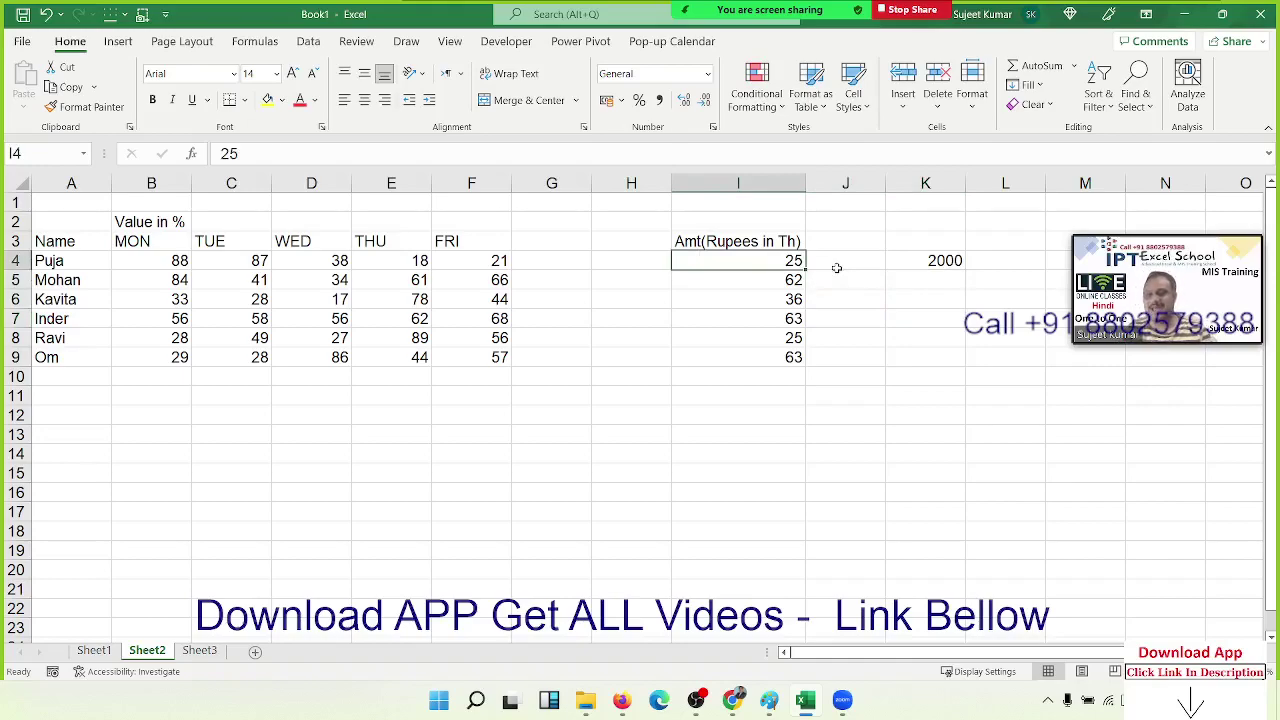
{"action": "key", "text": "Left"}
{"action": "key", "text": "Left"}
{"action": "key", "text": "Left"}
{"action": "key", "text": "Left"}
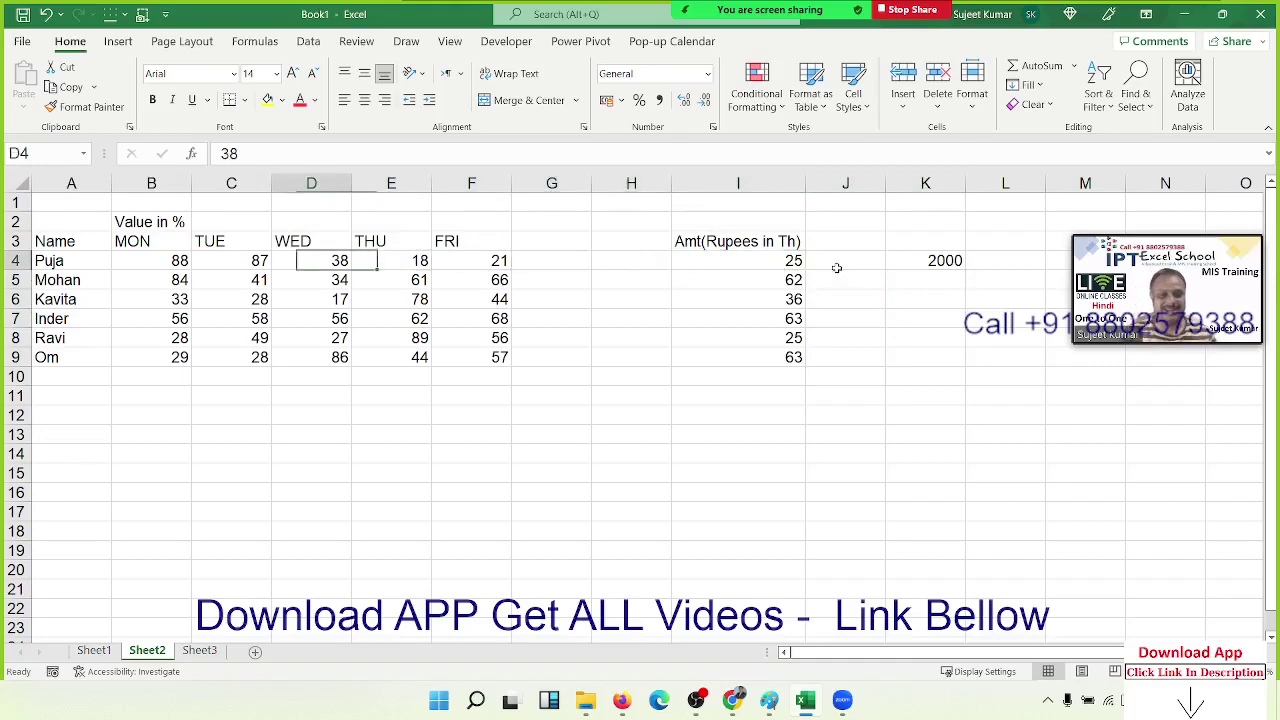
{"action": "key", "text": "Left"}
{"action": "key", "text": "Left"}
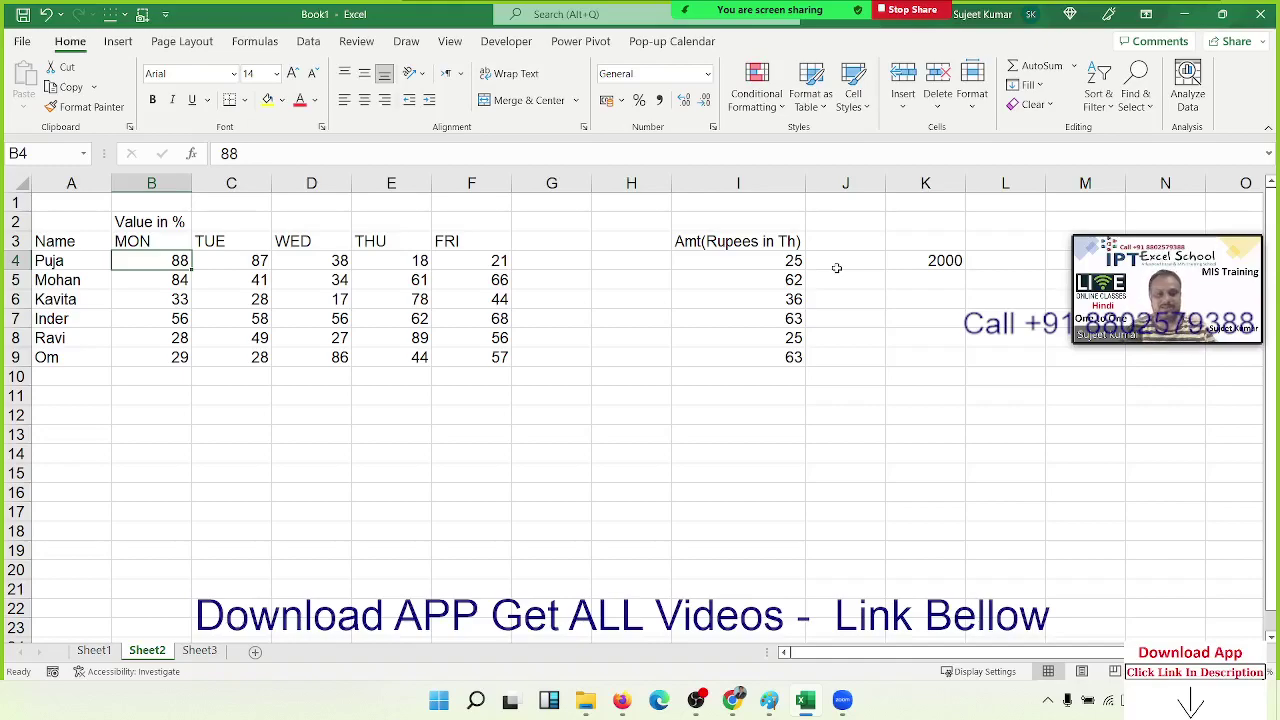
{"action": "left_click", "coordinate": [781, 267]}
{"action": "type", "text": "25"}
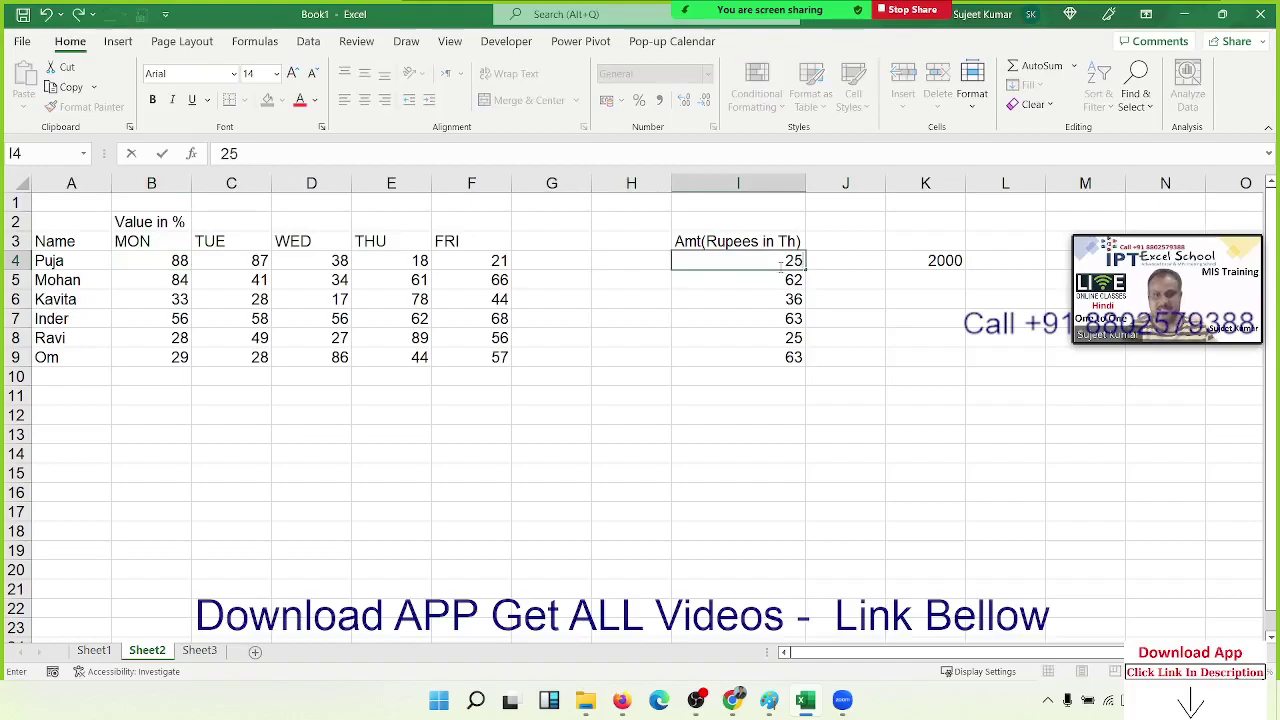
{"action": "type", "text": "000"}
{"action": "key", "text": "Return"}
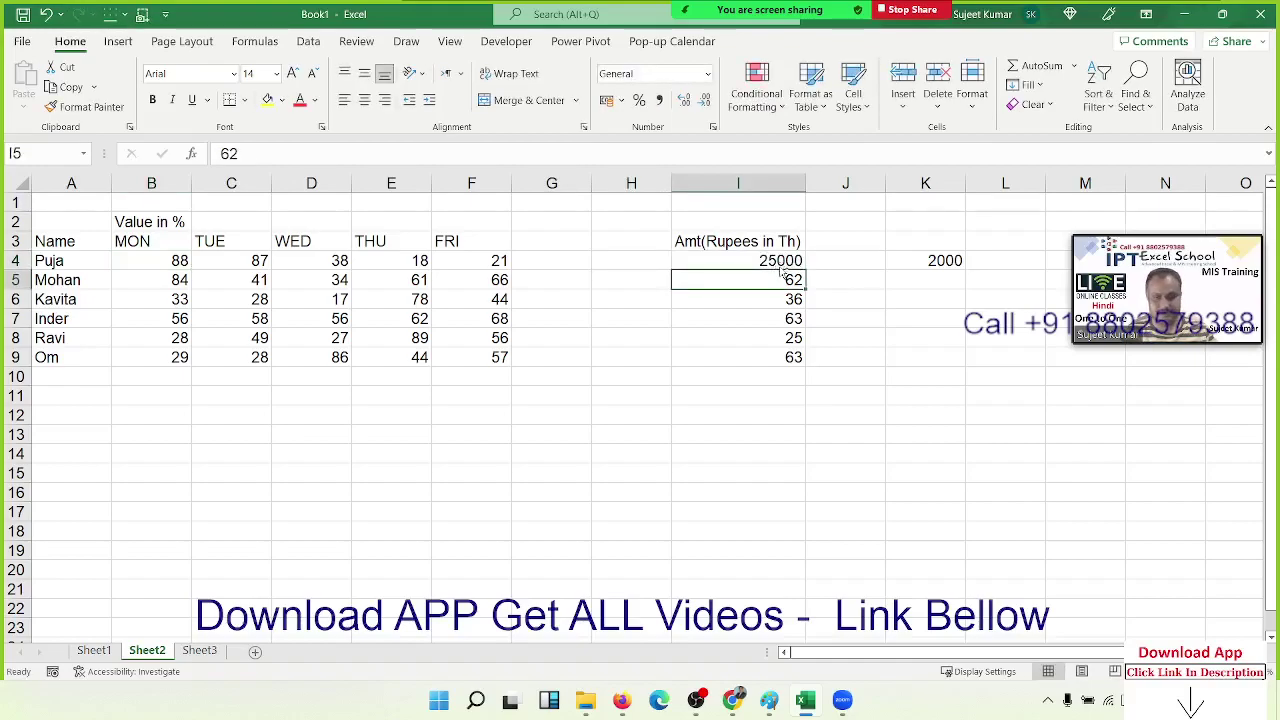
{"action": "key", "text": "ctrl+z"}
{"action": "left_click", "coordinate": [144, 261]}
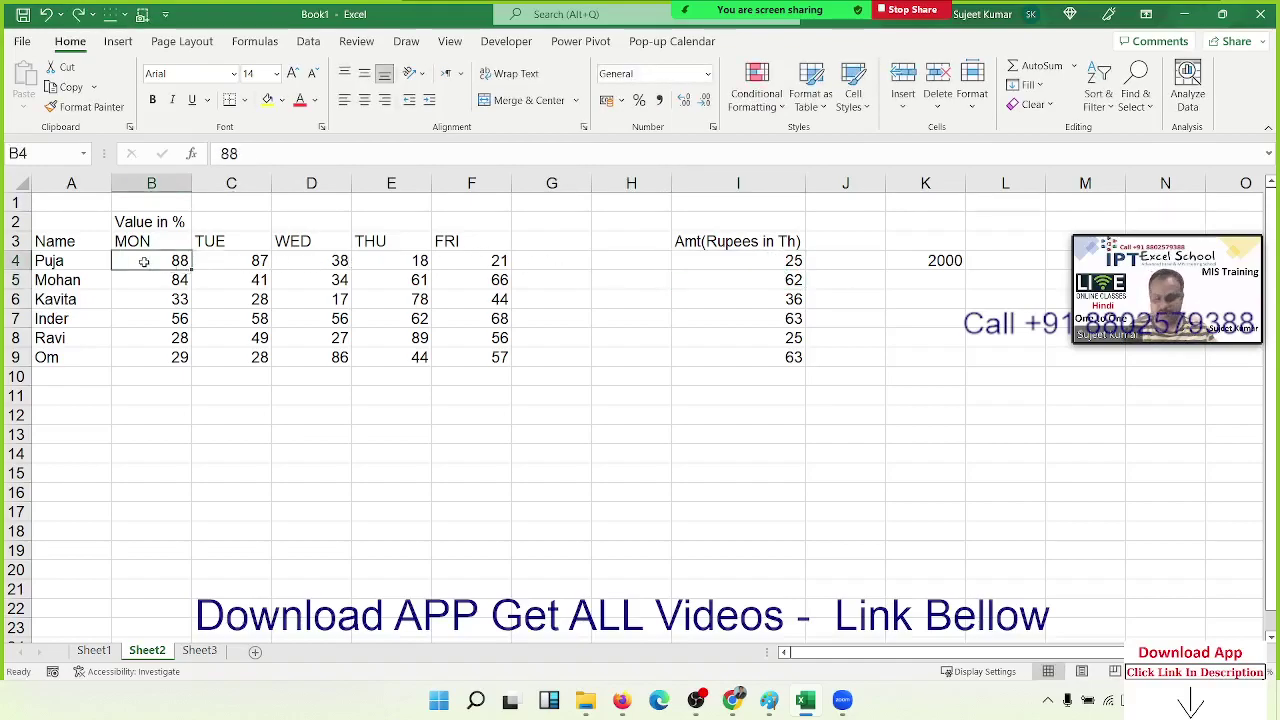
{"action": "type", "text": "0.88"}
{"action": "key", "text": "Return"}
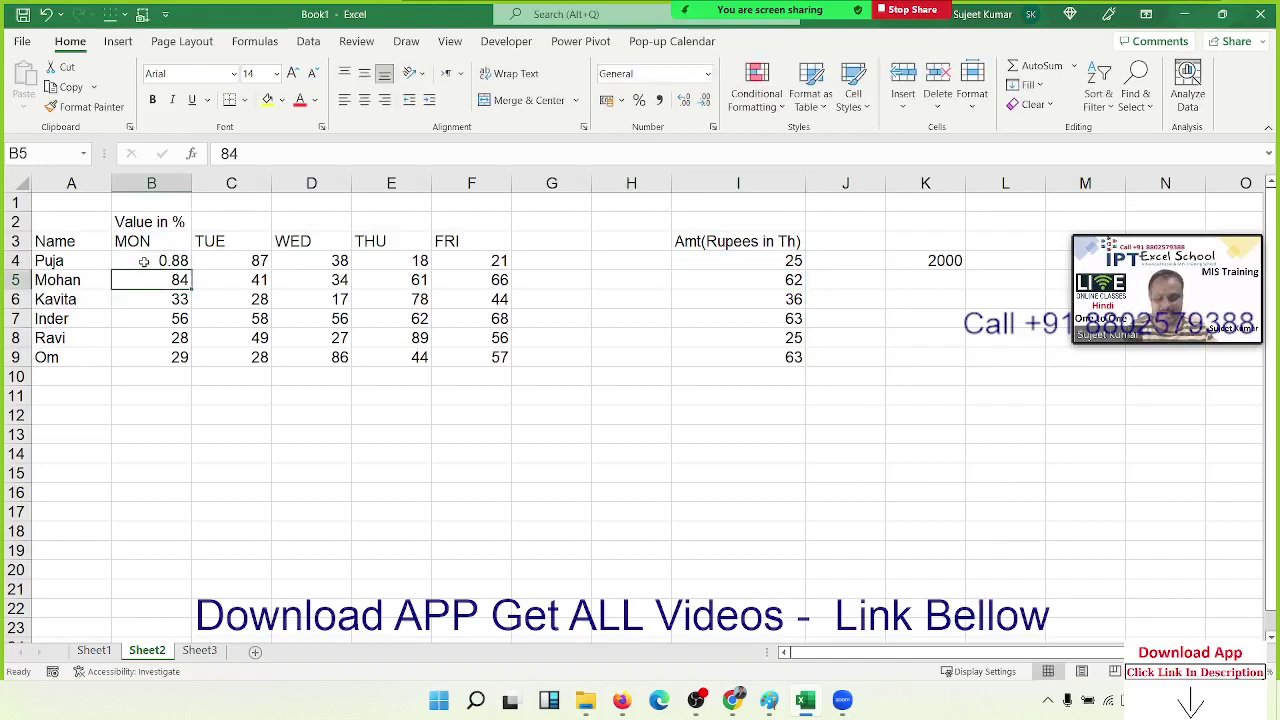
{"action": "type", "text": "84%"}
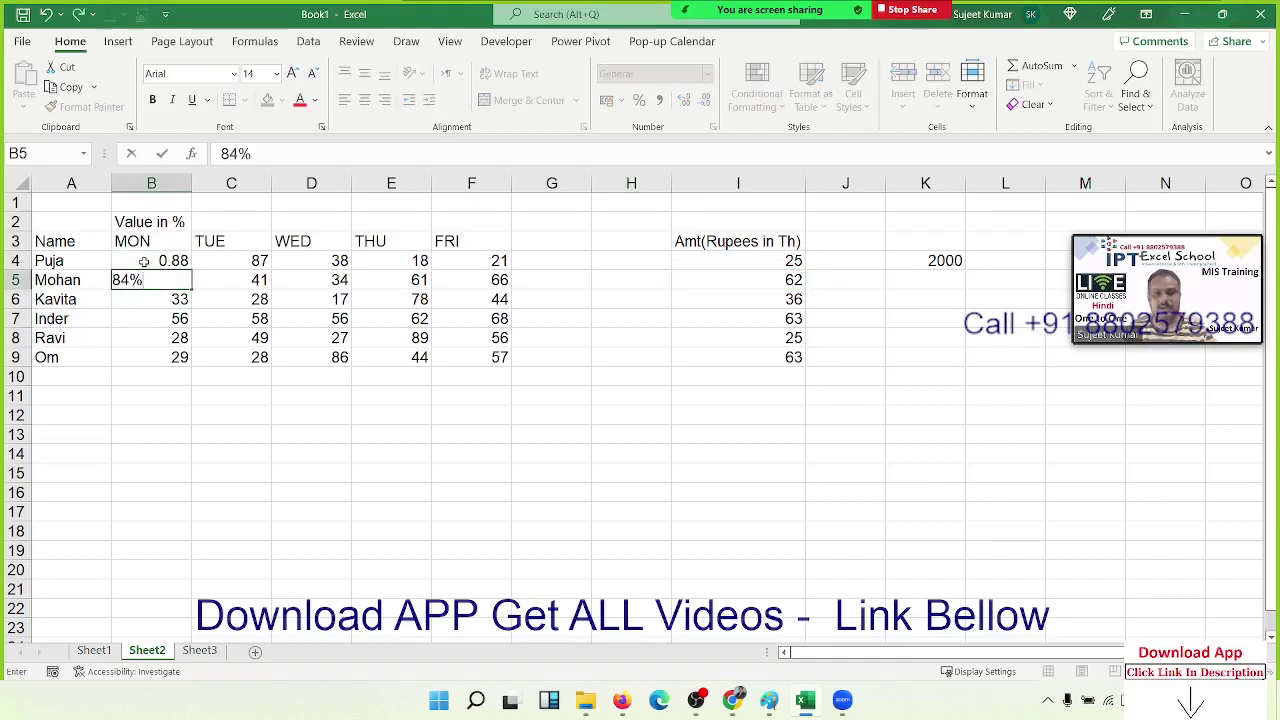
{"action": "key", "text": "Return"}
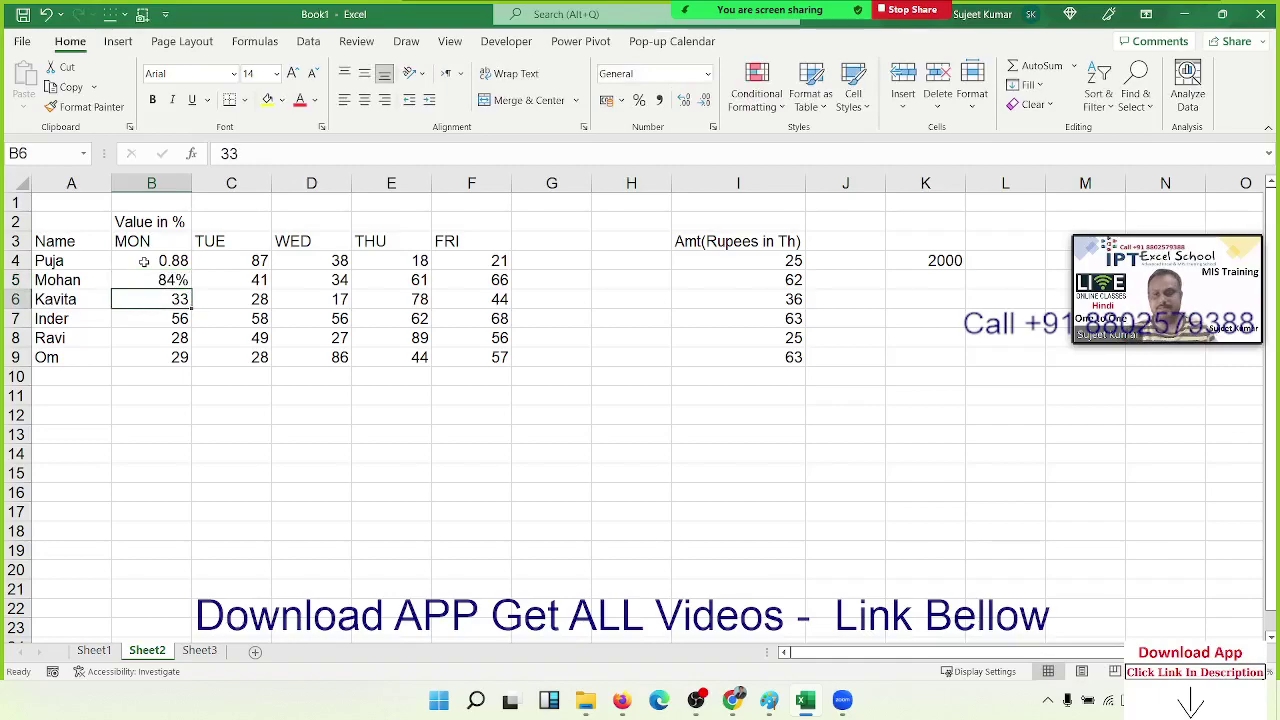
{"action": "key", "text": "ctrl+z"}
{"action": "key", "text": "ctrl+z"}
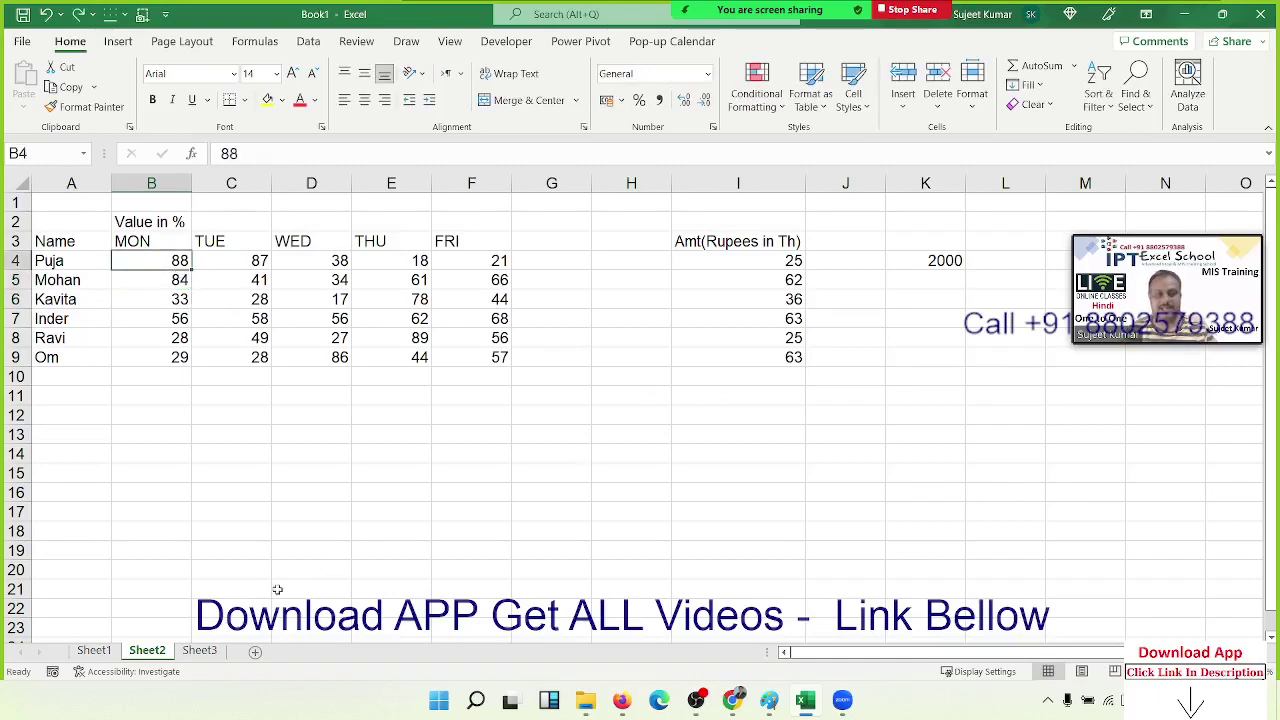
{"action": "left_click", "coordinate": [100, 638]}
{"action": "left_click", "coordinate": [94, 650]}
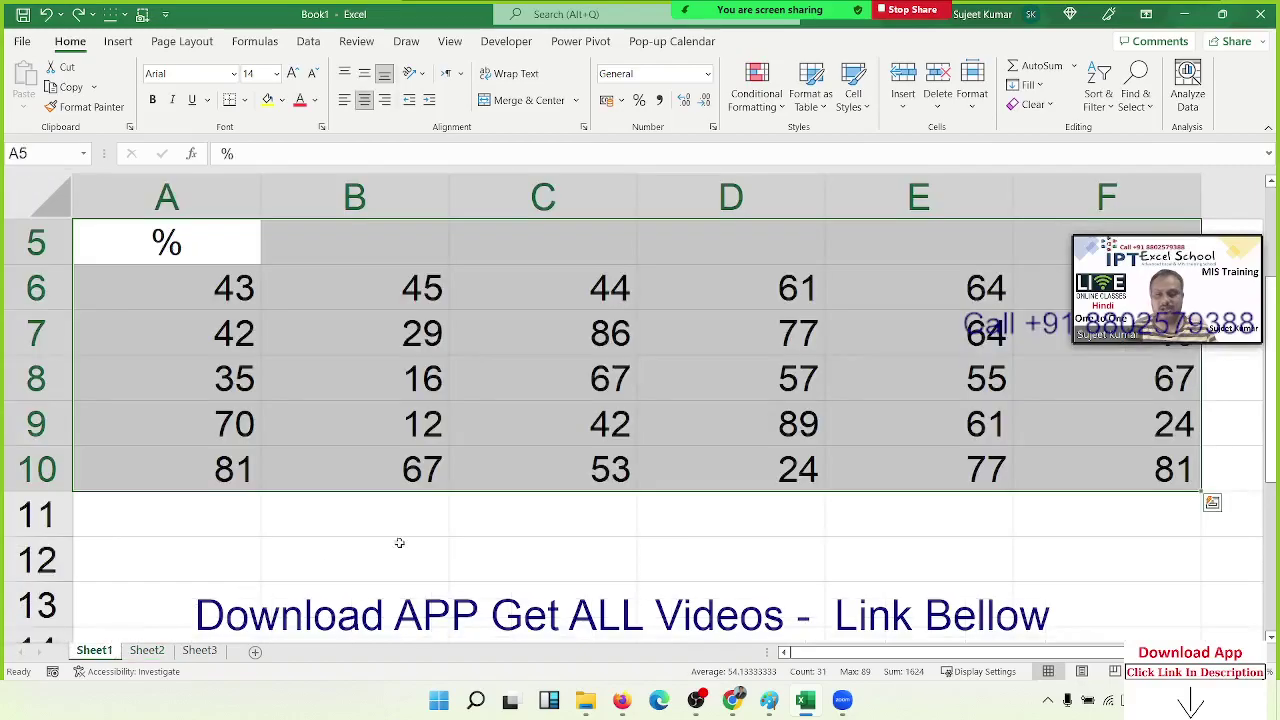
{"action": "left_click", "coordinate": [156, 655]}
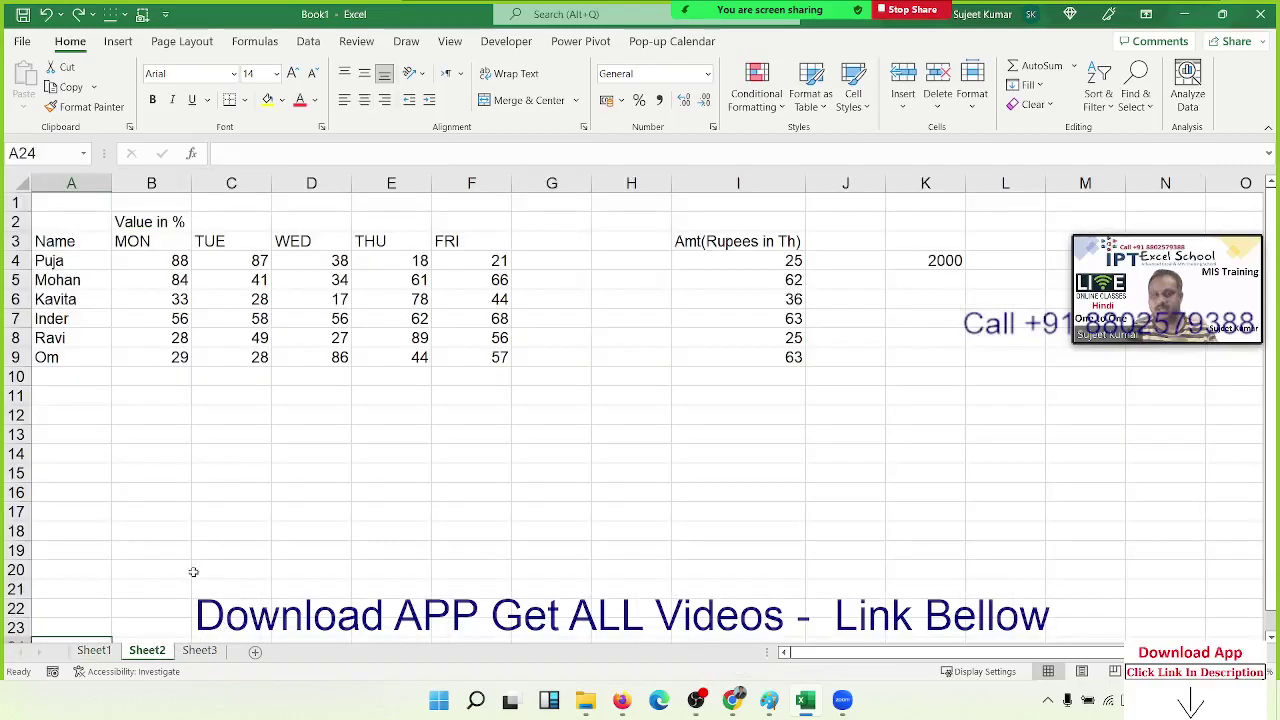
Enter 100 in E12 and copy it.
{"action": "left_click", "coordinate": [378, 414]}
{"action": "type", "text": "1"}
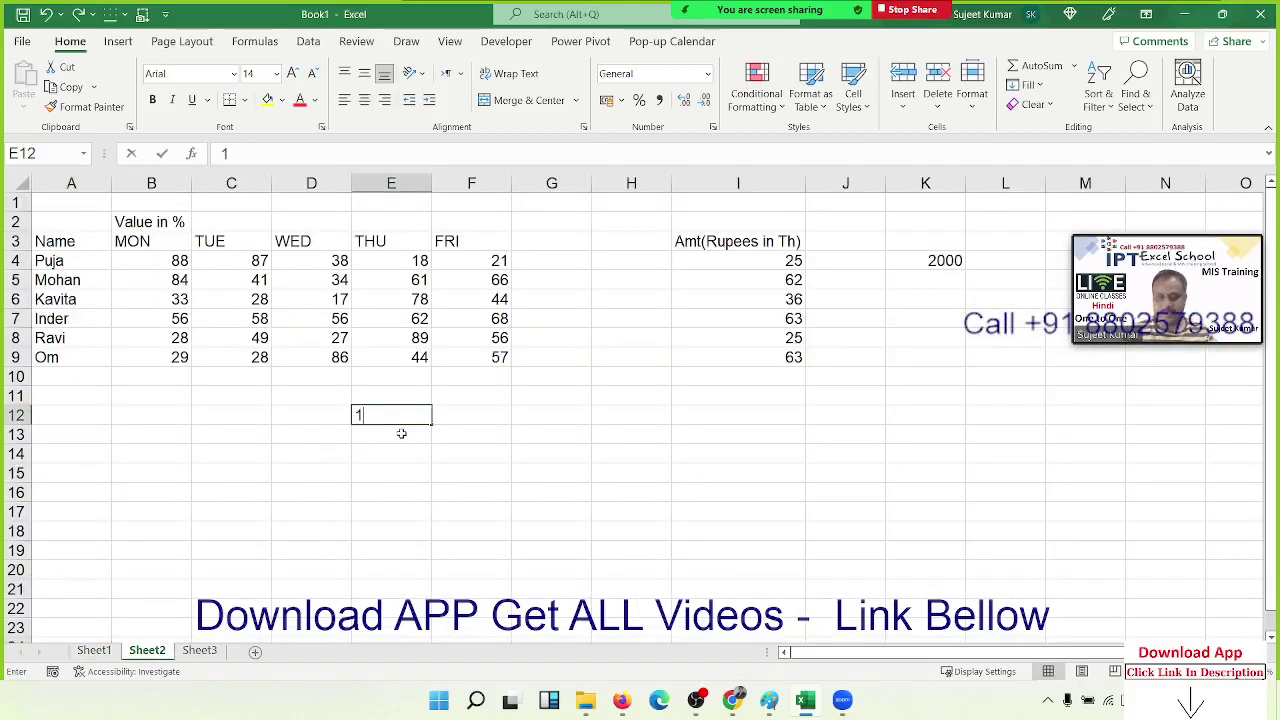
{"action": "type", "text": "00"}
{"action": "key", "text": "Return"}
{"action": "left_click", "coordinate": [381, 417]}
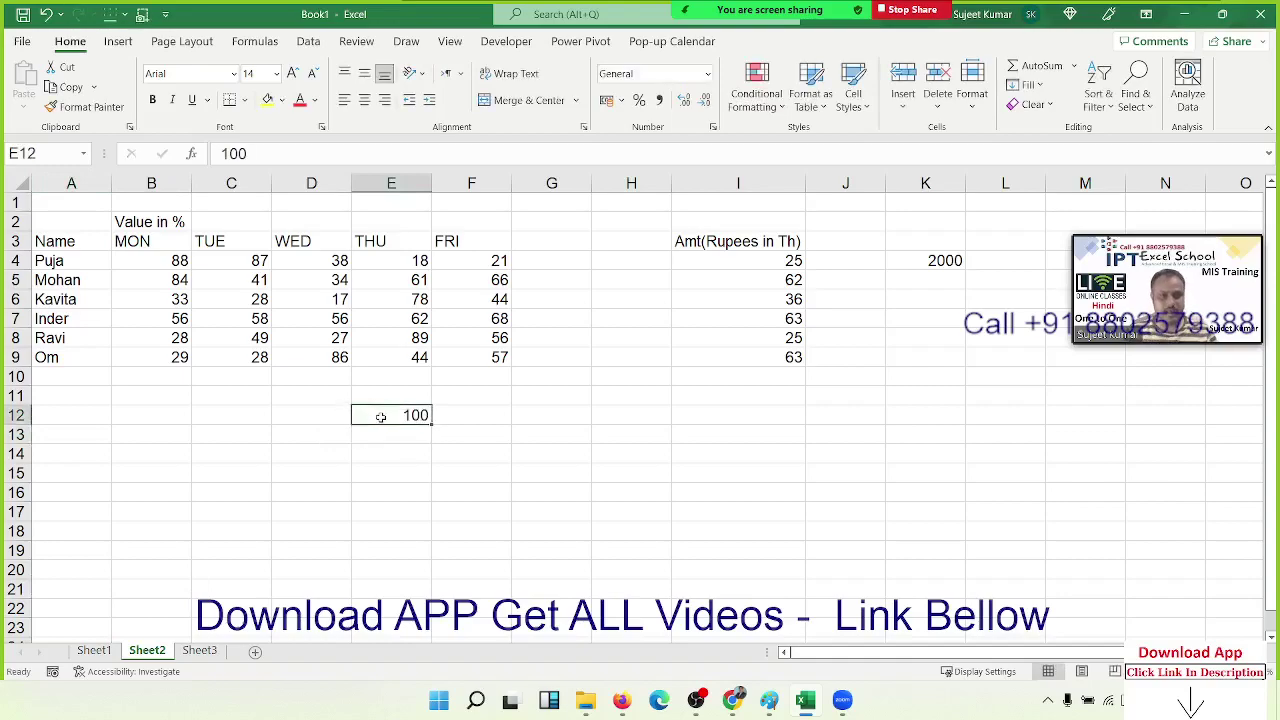
{"action": "key", "text": "ctrl+c"}
Divide scores B4:F9 by 100 via Paste Special and apply Percent Style.
{"action": "left_click_drag", "start_coordinate": [505, 358], "coordinate": [175, 262]}
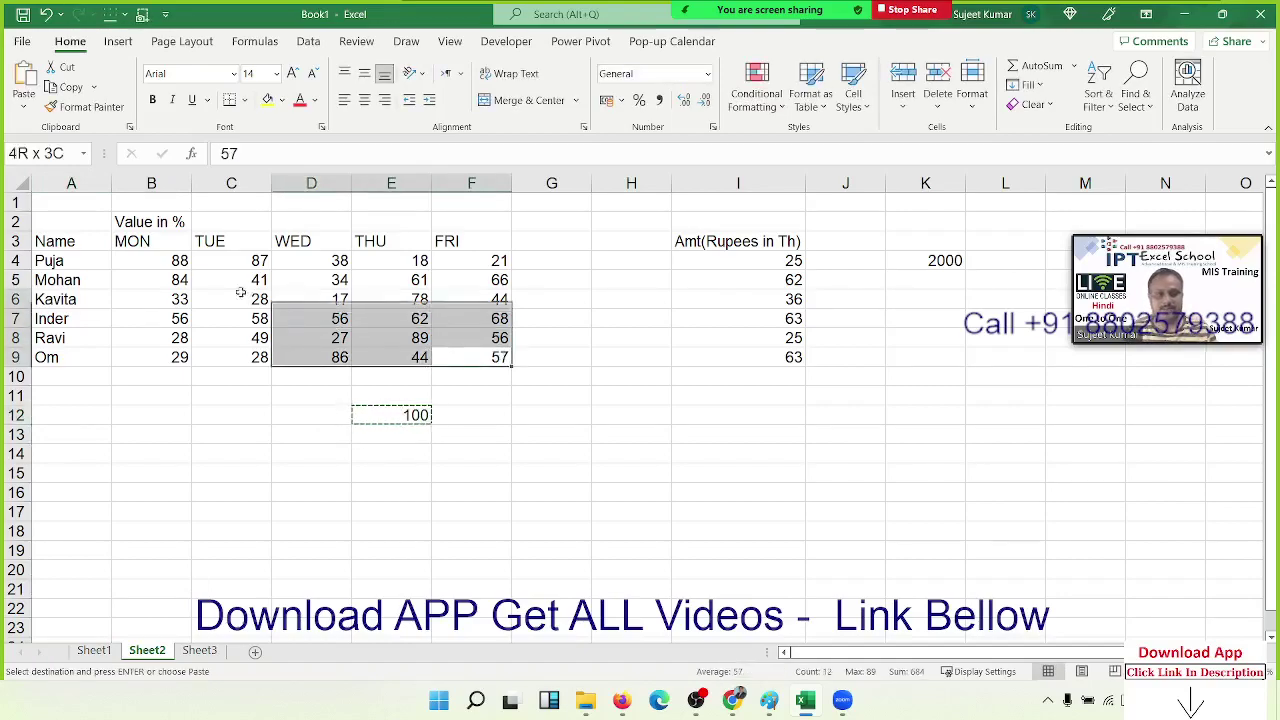
{"action": "right_click", "coordinate": [194, 286]}
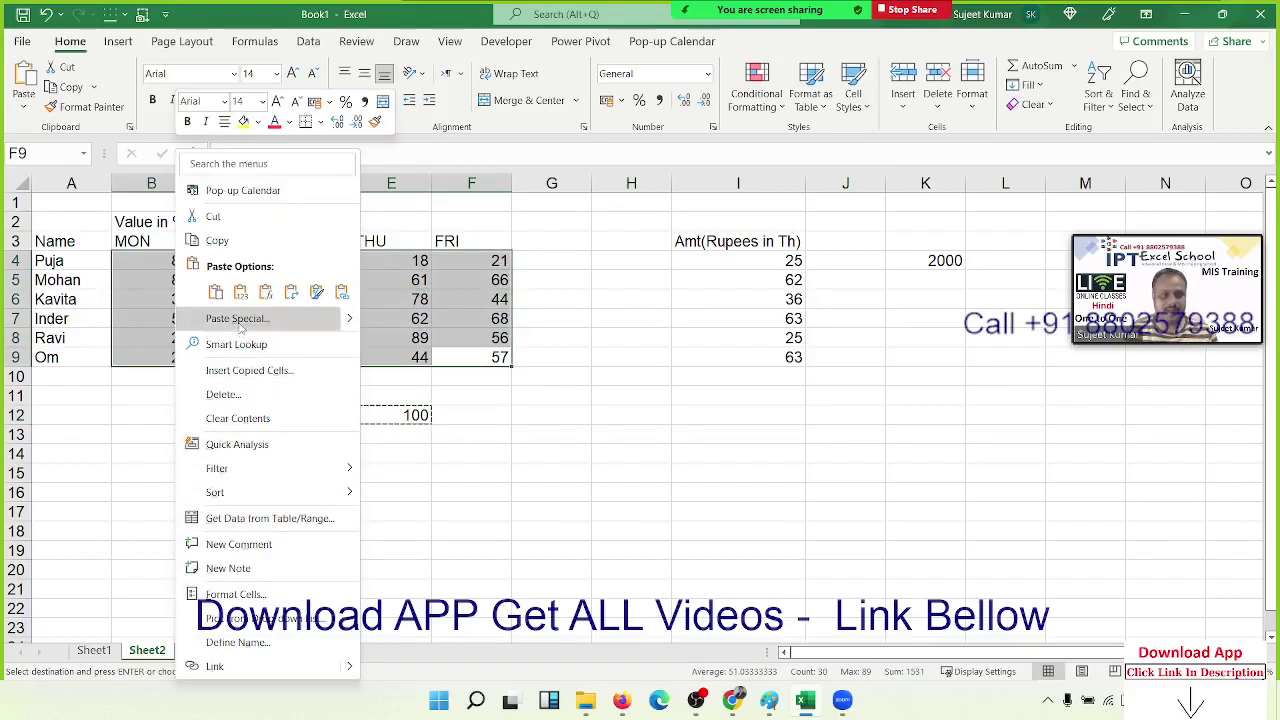
{"action": "left_click", "coordinate": [240, 320]}
{"action": "left_click_drag", "start_coordinate": [270, 213], "coordinate": [786, 251]}
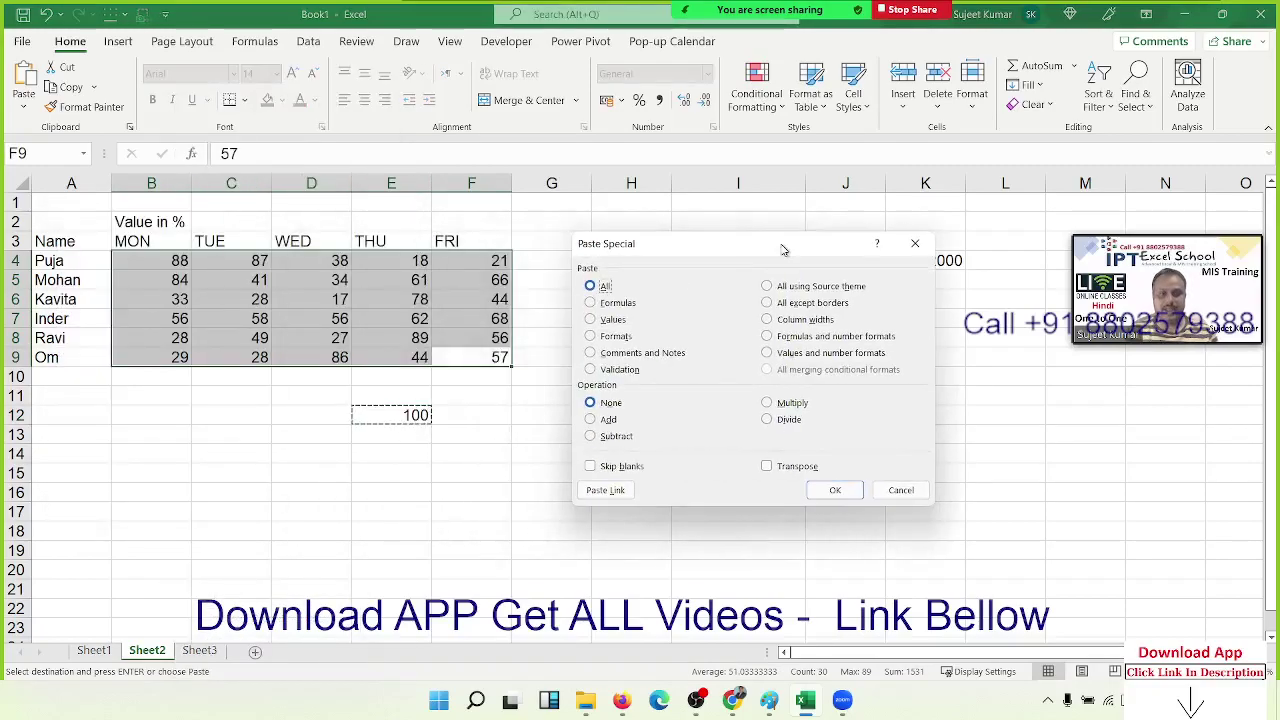
{"action": "left_click", "coordinate": [787, 425]}
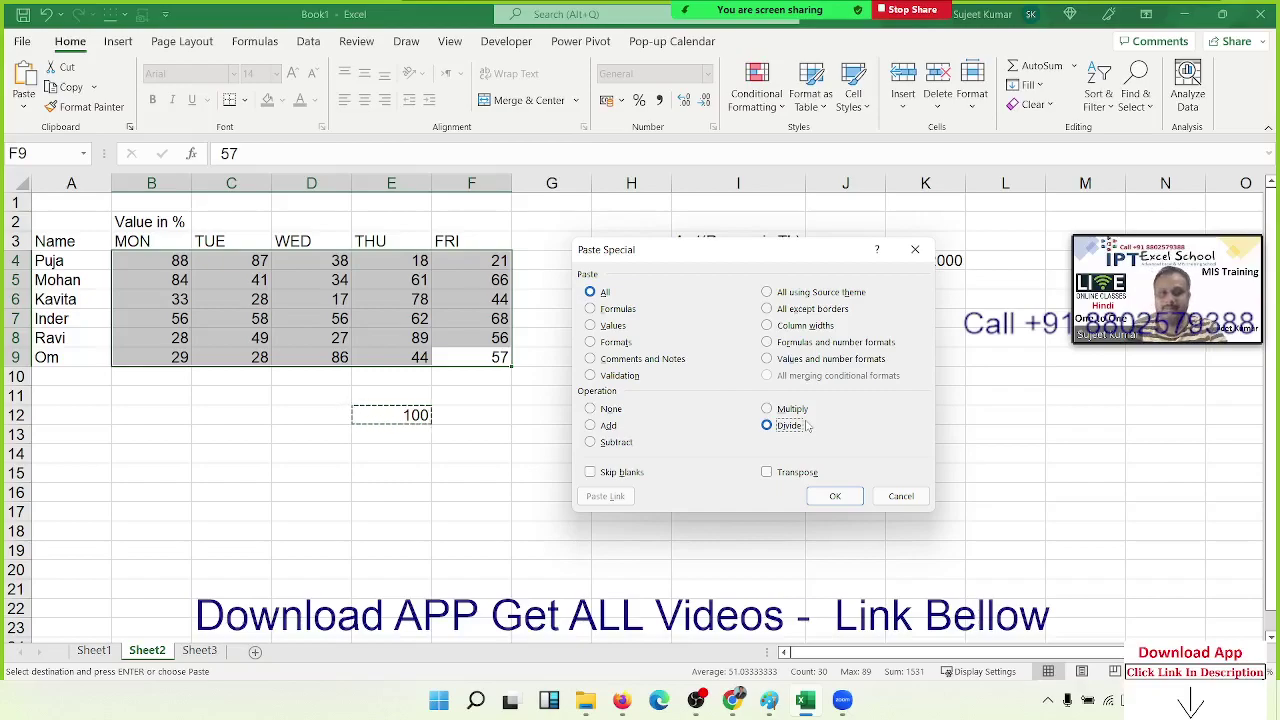
{"action": "left_click", "coordinate": [835, 496]}
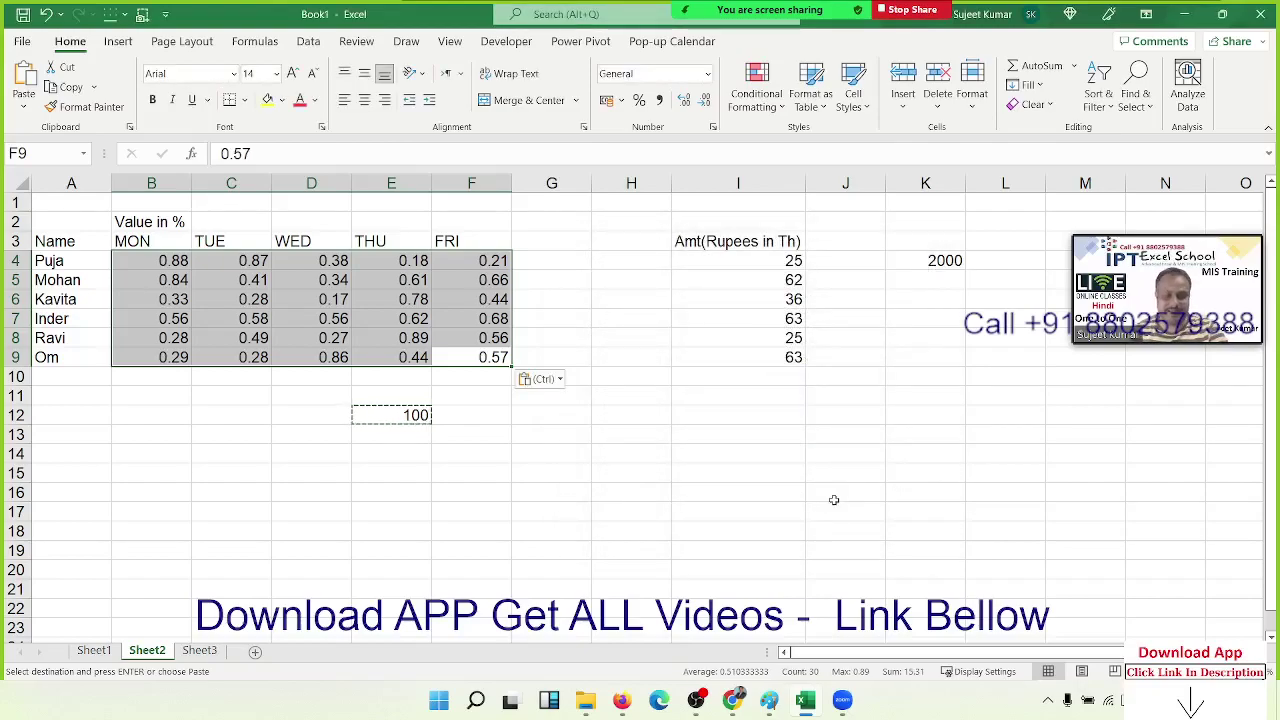
{"action": "left_click", "coordinate": [639, 101]}
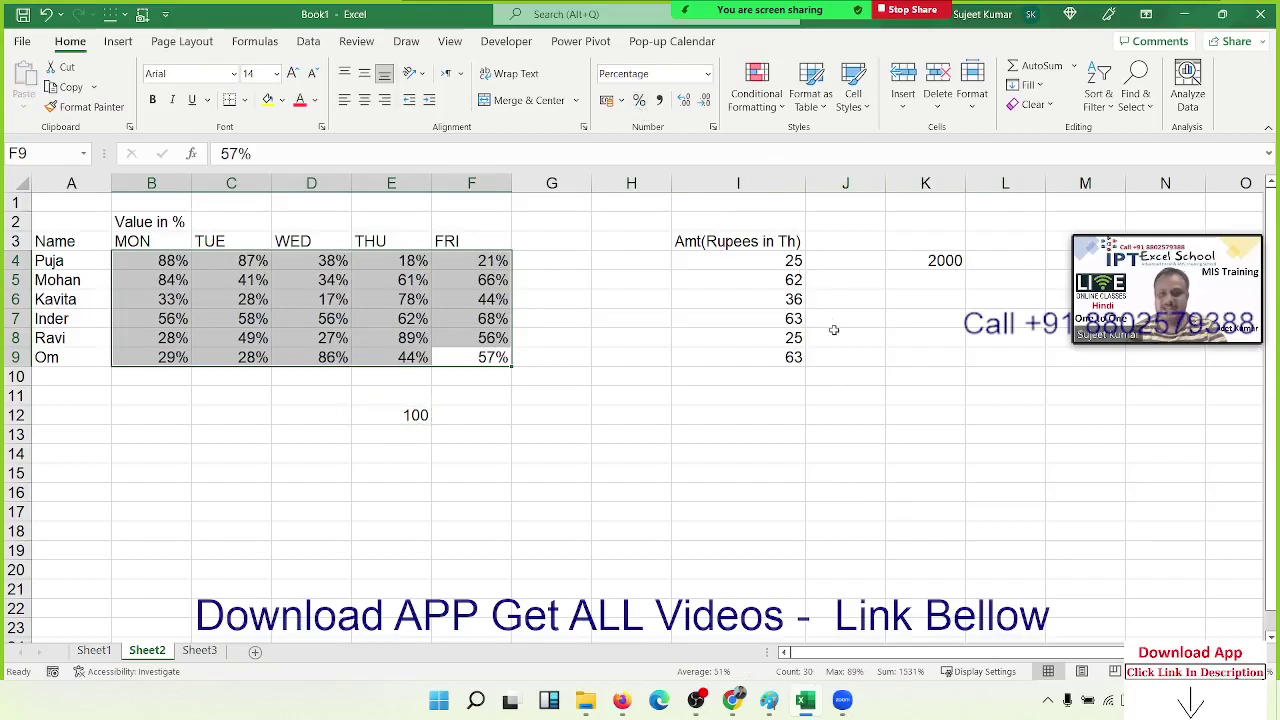
Enter 1000 in J10 and copy it.
{"action": "left_click", "coordinate": [866, 379]}
{"action": "type", "text": "100"}
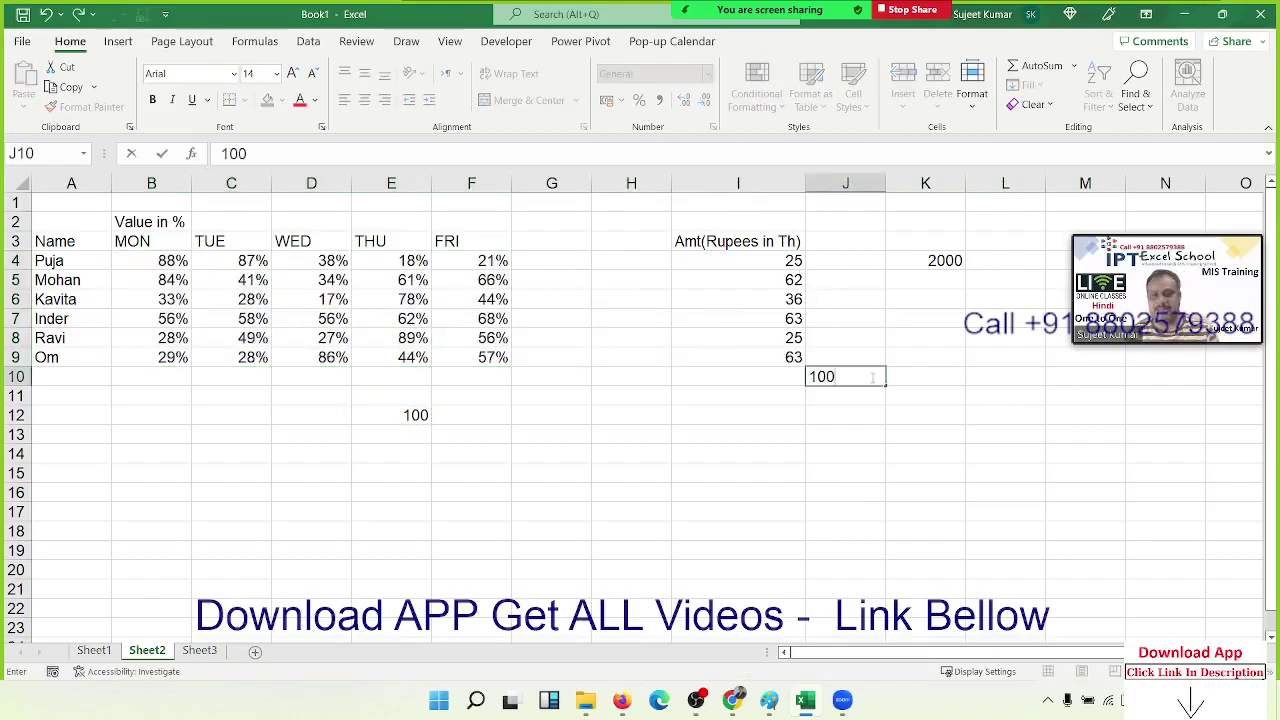
{"action": "type", "text": "0"}
{"action": "key", "text": "ctrl+Return"}
{"action": "key", "text": "ctrl+c"}
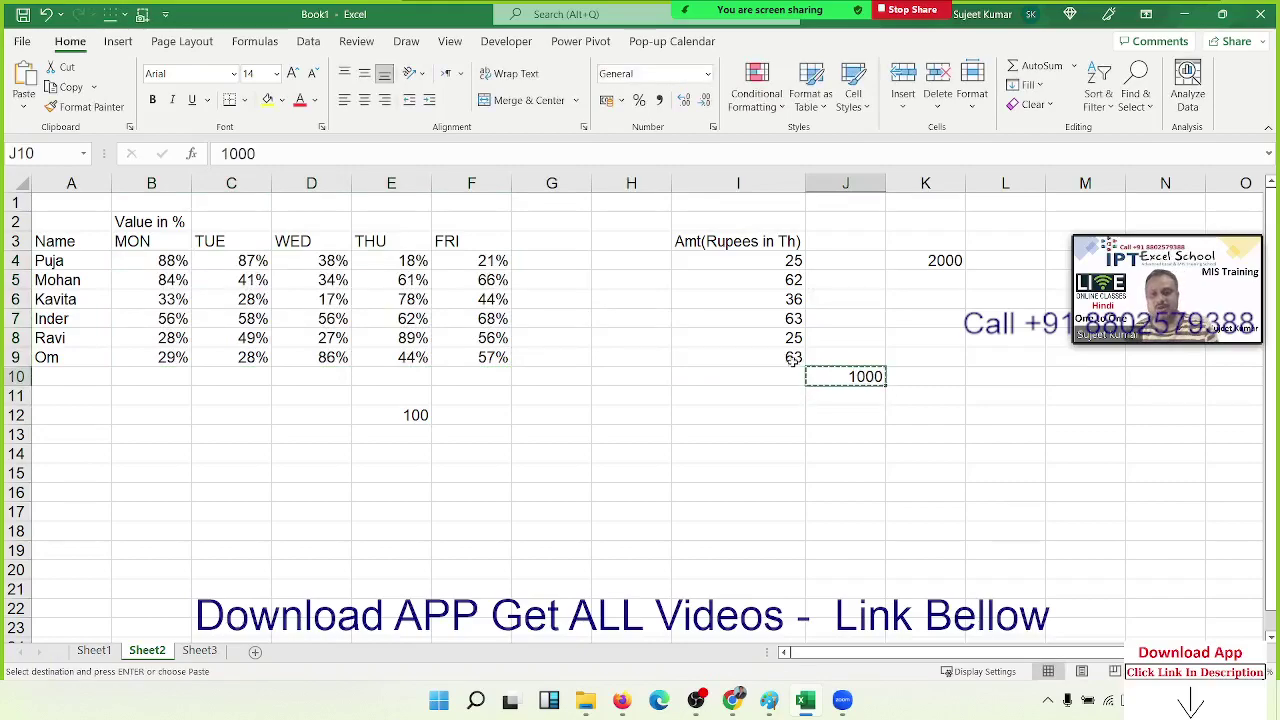
Multiply the Amt values I4:I9 by 1000 using Paste Special Multiply.
{"action": "left_click_drag", "start_coordinate": [792, 358], "coordinate": [781, 262]}
{"action": "right_click", "coordinate": [781, 262]}
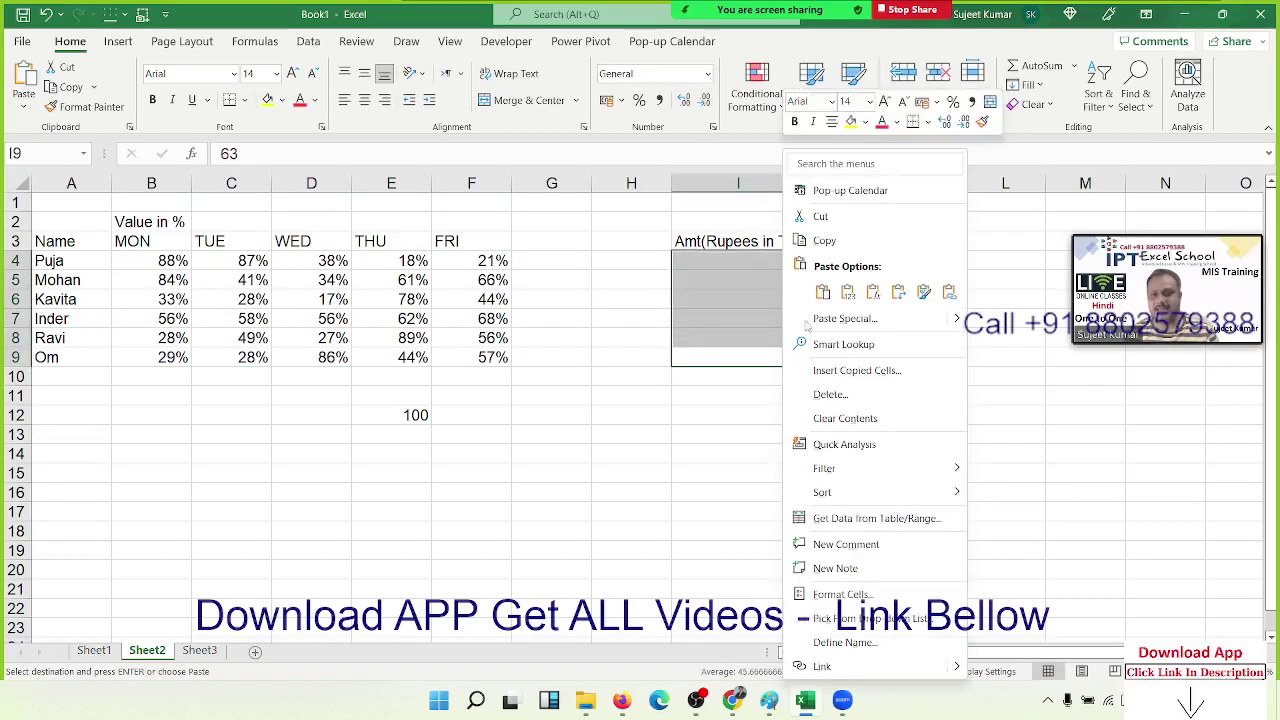
{"action": "left_click", "coordinate": [845, 318]}
{"action": "left_click_drag", "start_coordinate": [800, 211], "coordinate": [445, 282]}
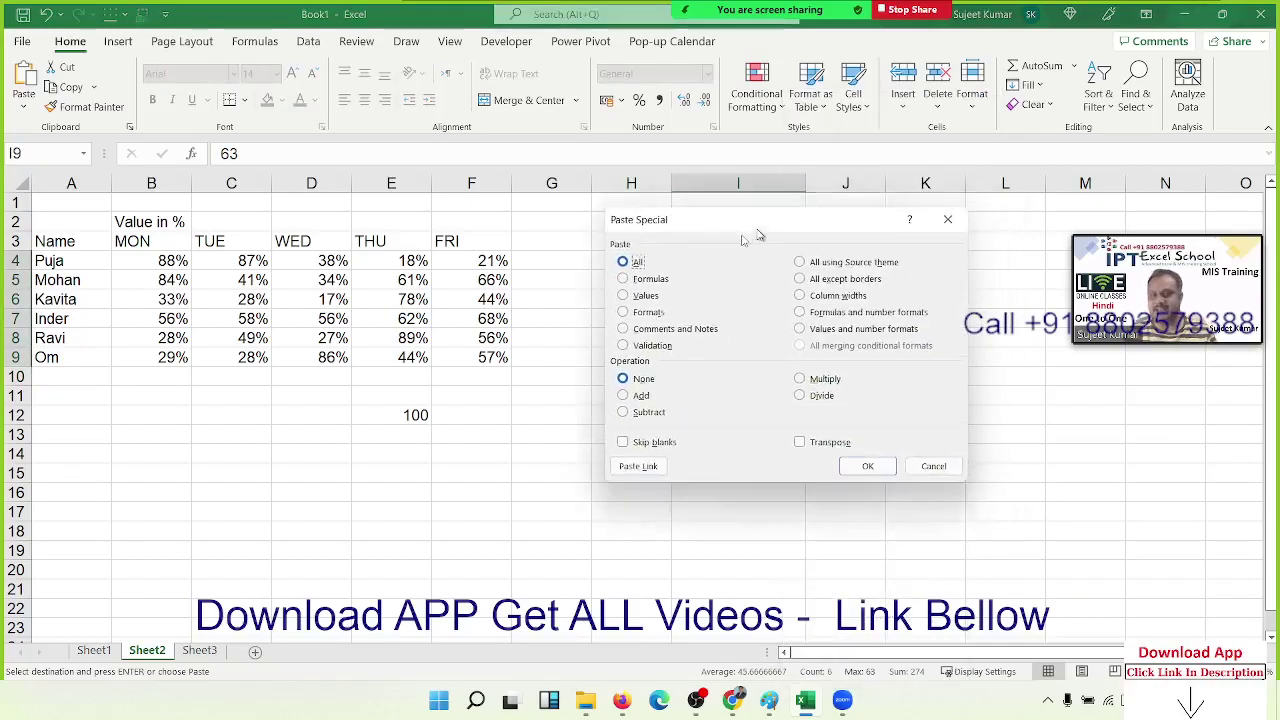
{"action": "left_click", "coordinate": [497, 440]}
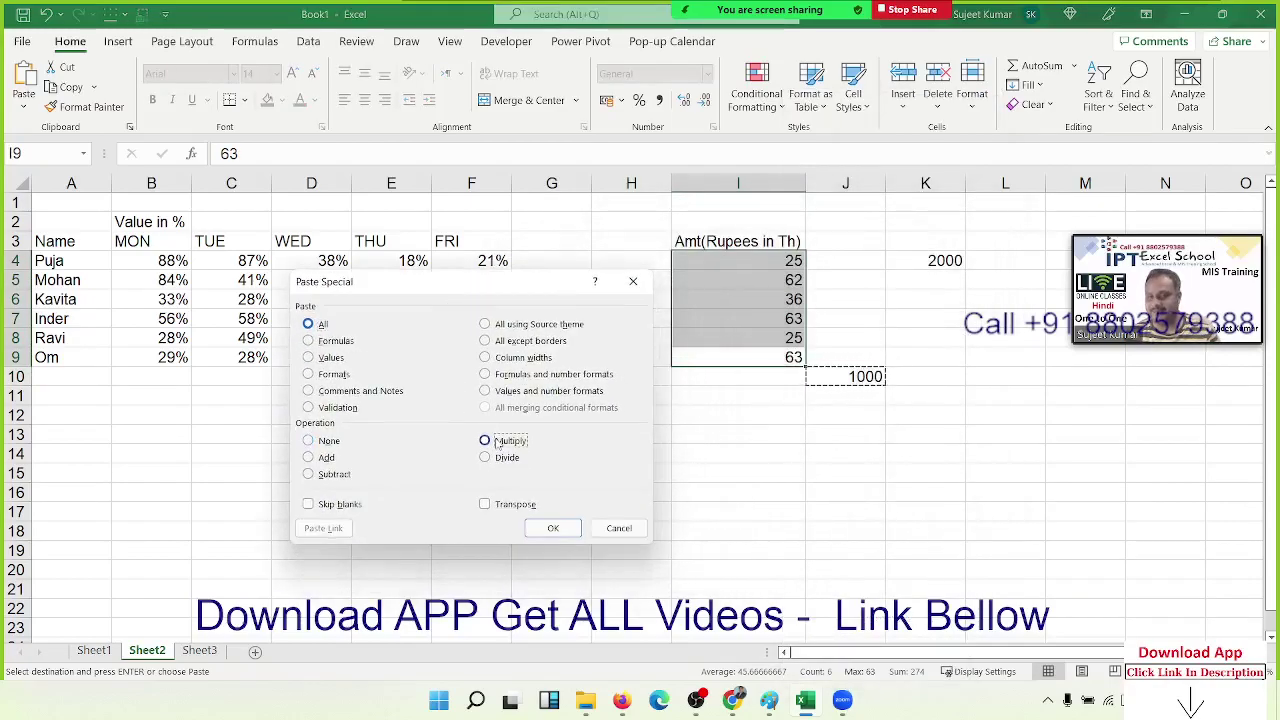
{"action": "left_click", "coordinate": [549, 527]}
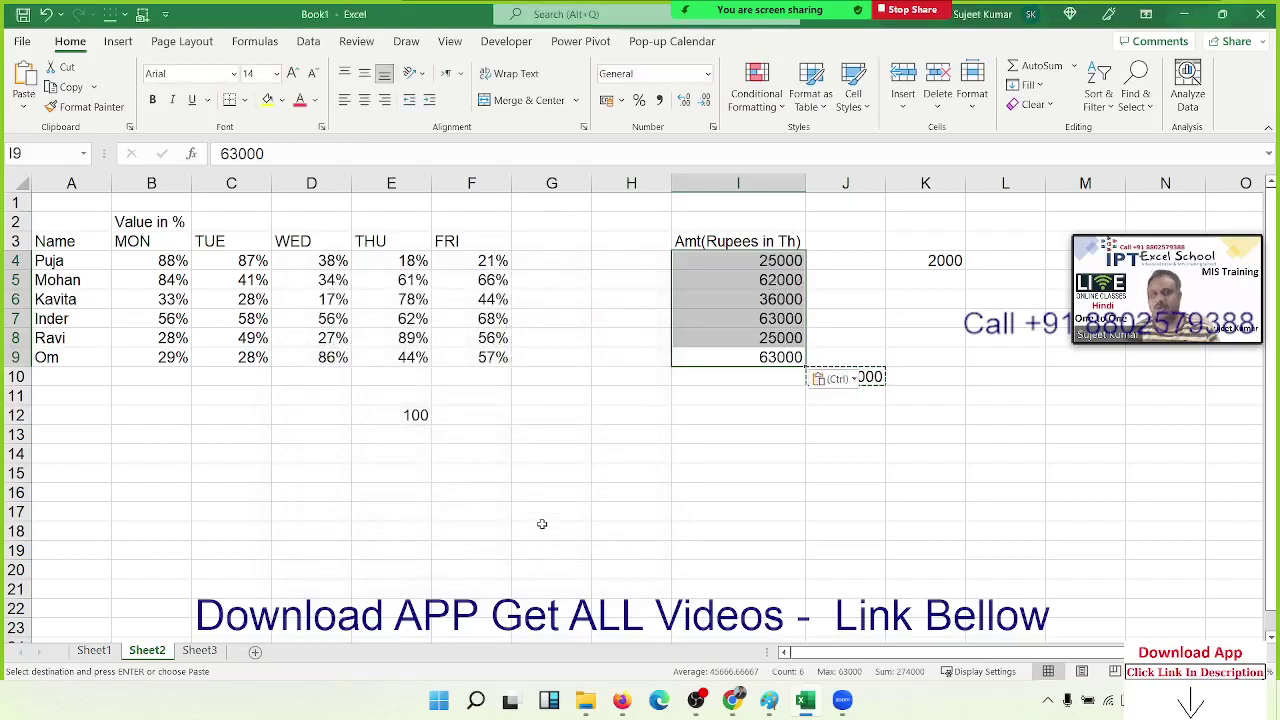
{"action": "left_click", "coordinate": [872, 274]}
Try an =I4+K4 sum in J5, then undo it.
{"action": "key", "text": "Escape"}
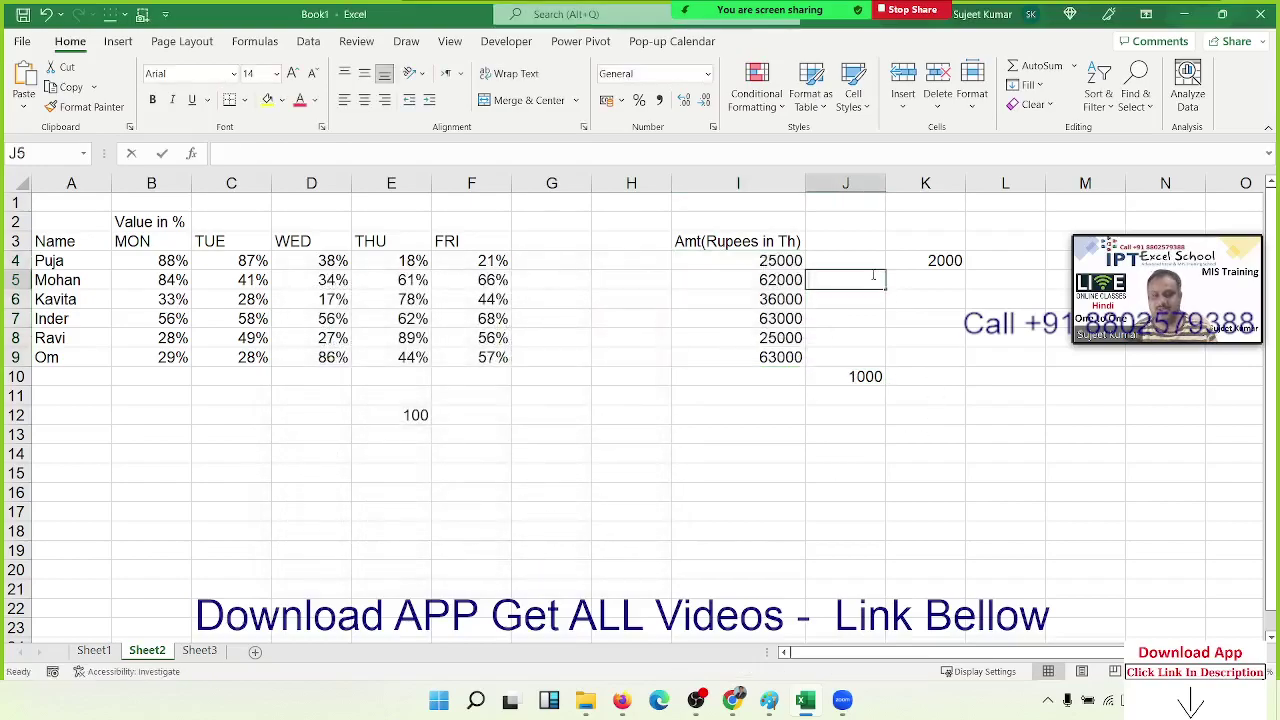
{"action": "type", "text": "="}
{"action": "key", "text": "Left"}
{"action": "key", "text": "Up"}
{"action": "type", "text": "+"}
{"action": "key", "text": "Up"}
{"action": "key", "text": "Right"}
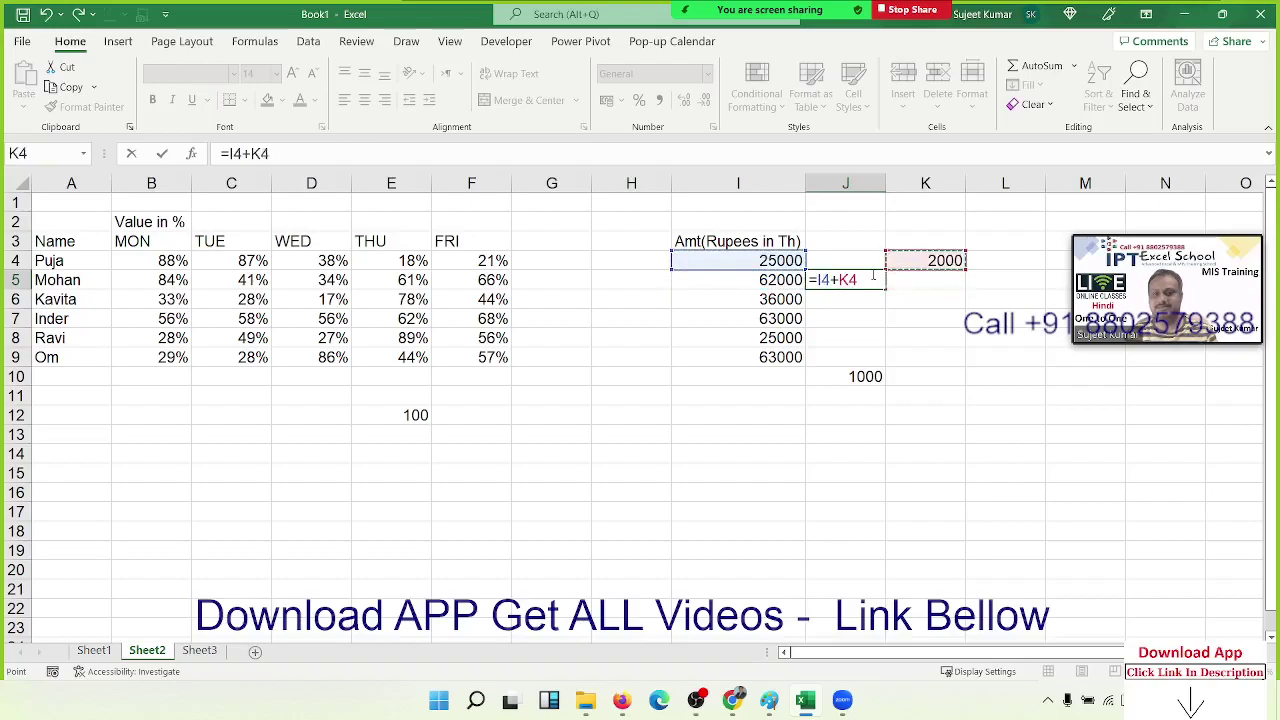
{"action": "key", "text": "Return"}
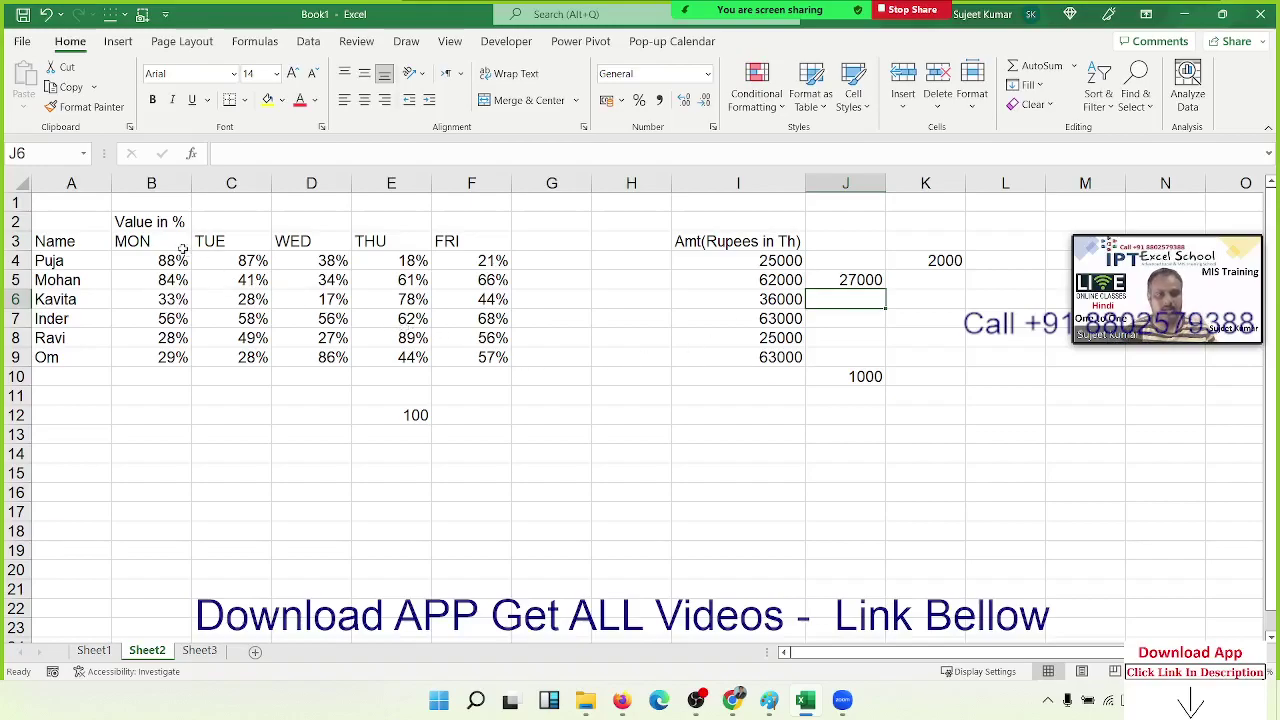
{"action": "key", "text": "ctrl+z"}
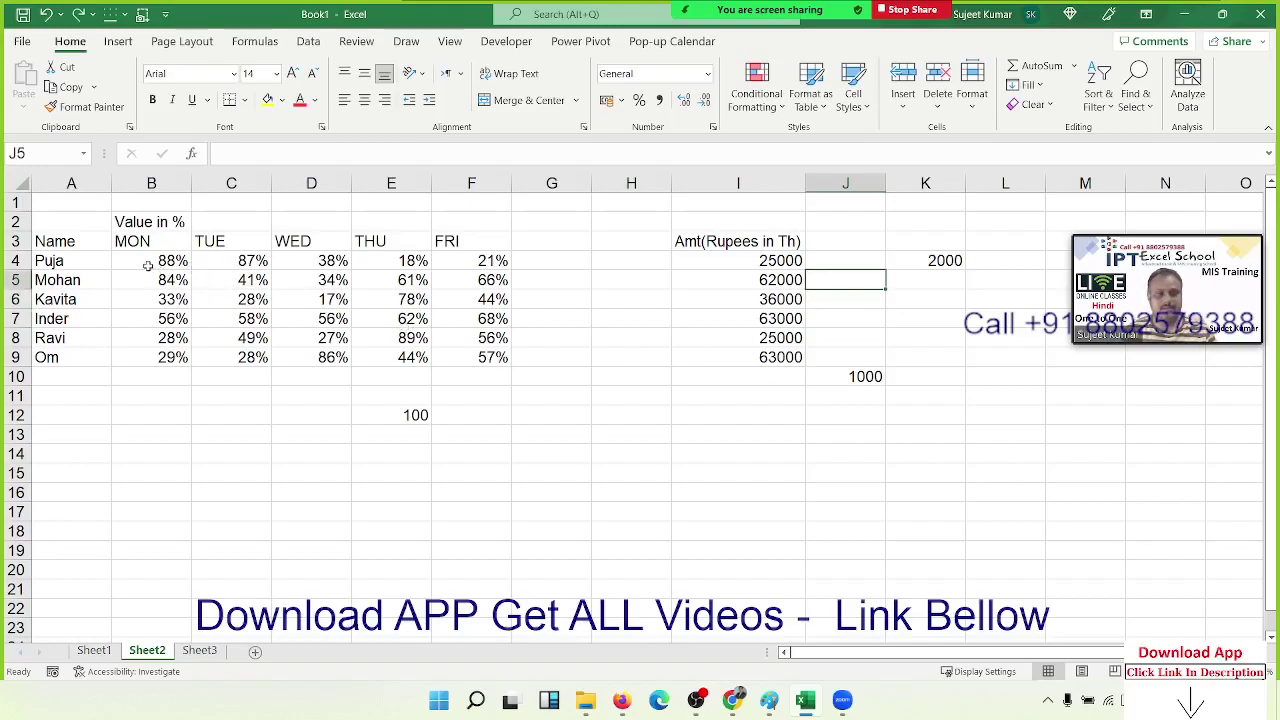
Select the percentage scores B4:F9 and bring up Quick Analysis.
{"action": "left_click", "coordinate": [148, 264]}
{"action": "left_click_drag", "start_coordinate": [151, 262], "coordinate": [476, 357]}
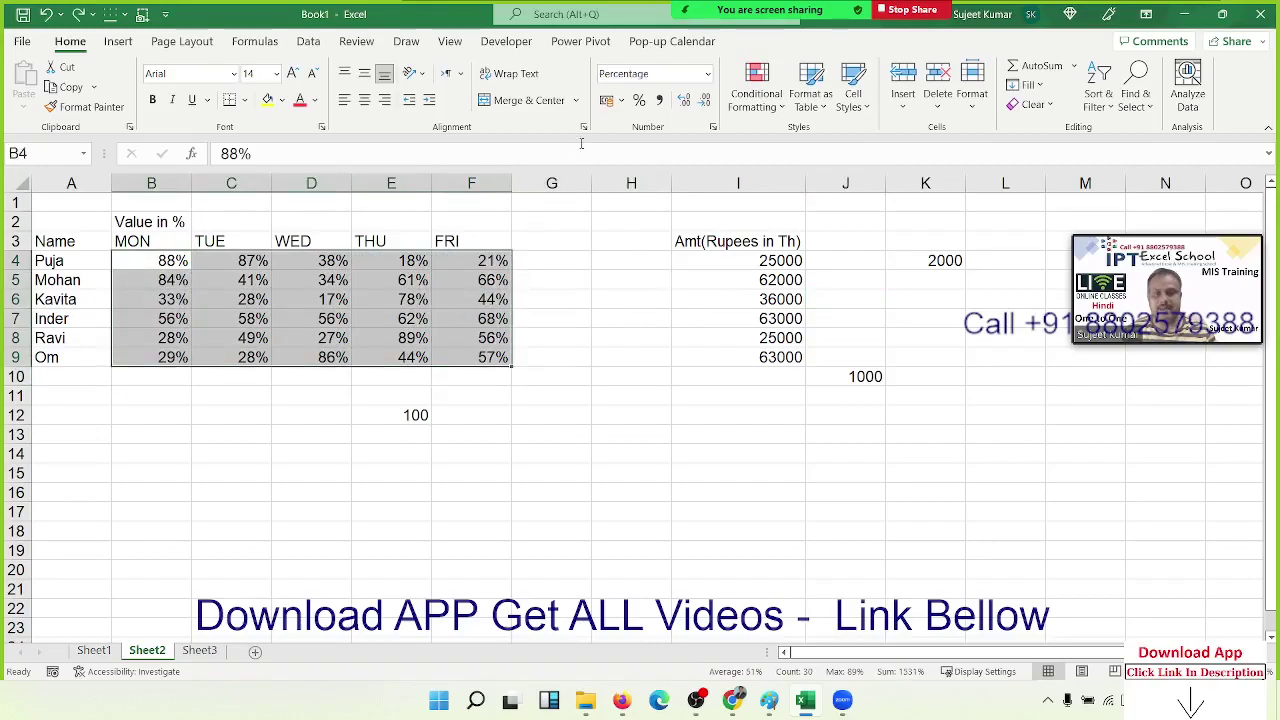
{"action": "key", "text": "ctrl+q"}
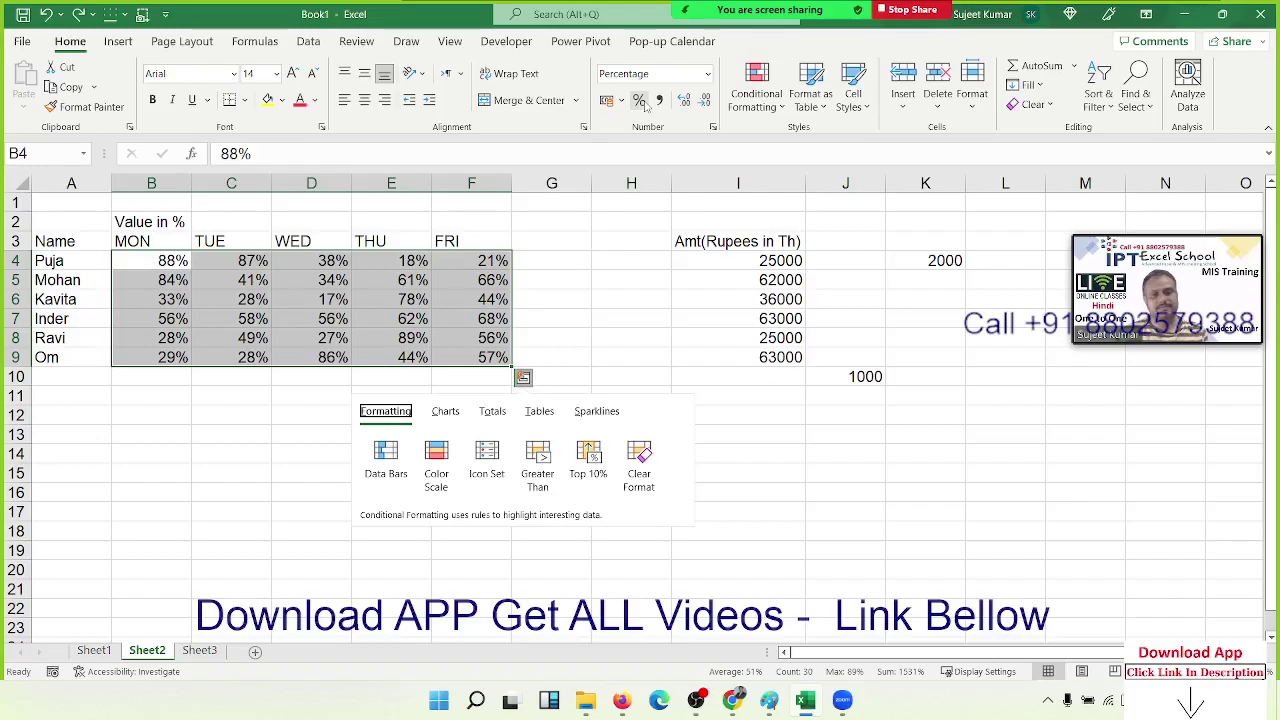
{"action": "key", "text": "ctrl"}
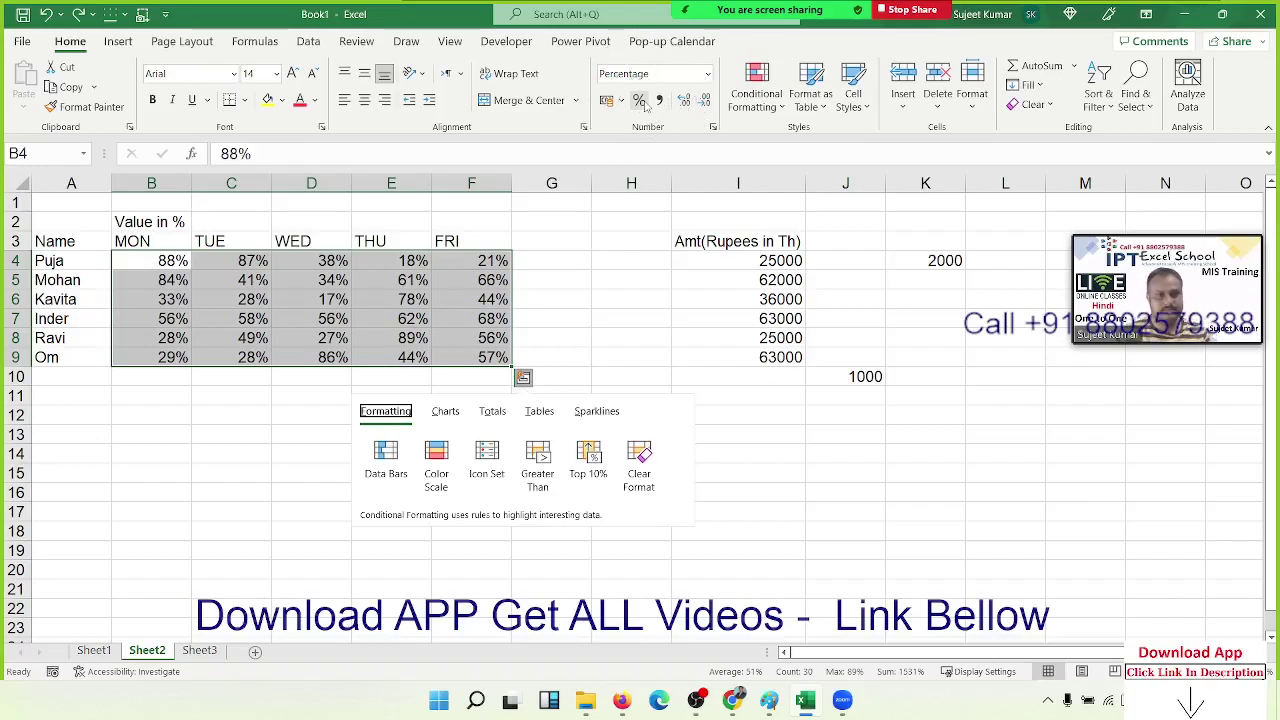
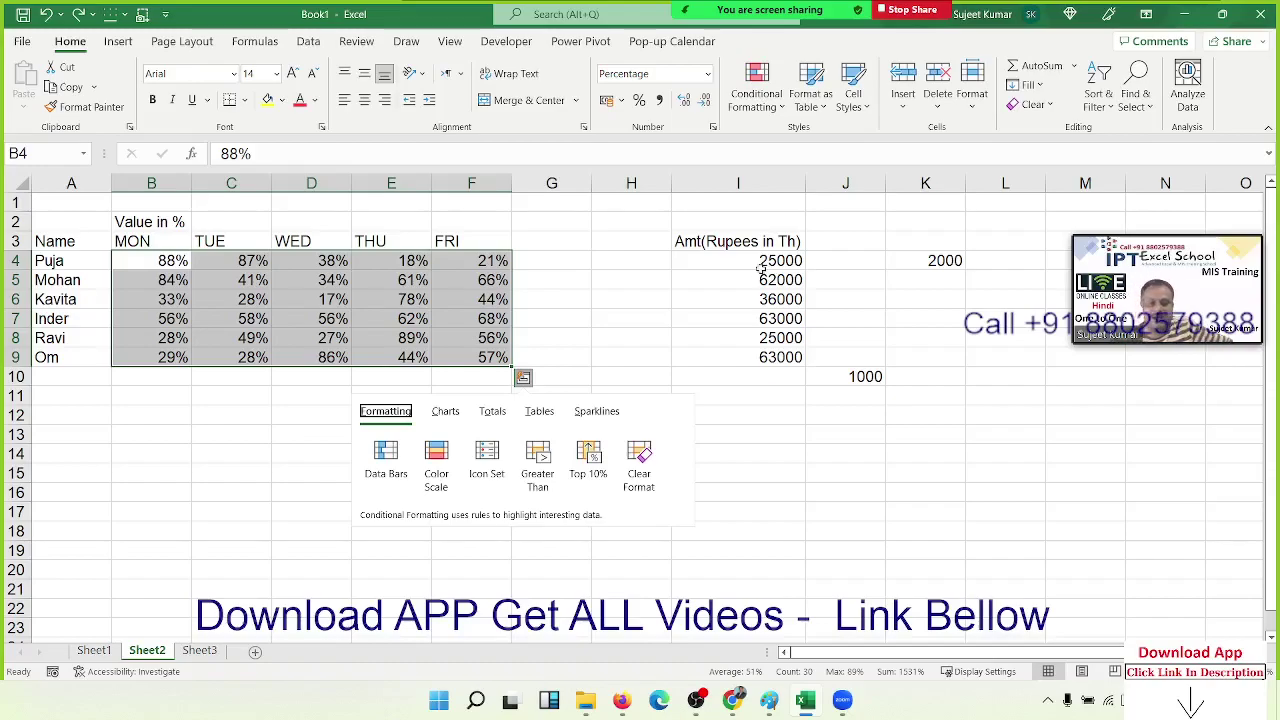
Dismiss the Quick Analysis suggestions and switch to Firefox on the IPT Excel School homepage.
{"action": "left_click", "coordinate": [990, 528]}
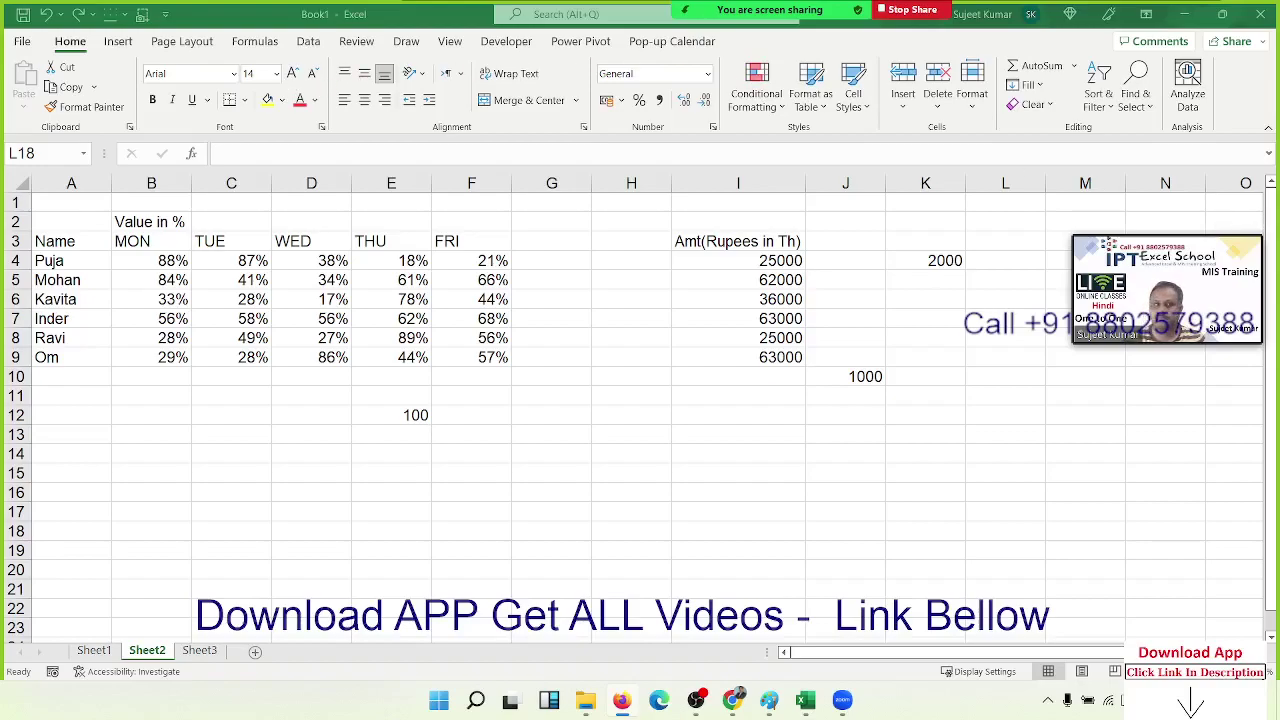
{"action": "left_click", "coordinate": [622, 700]}
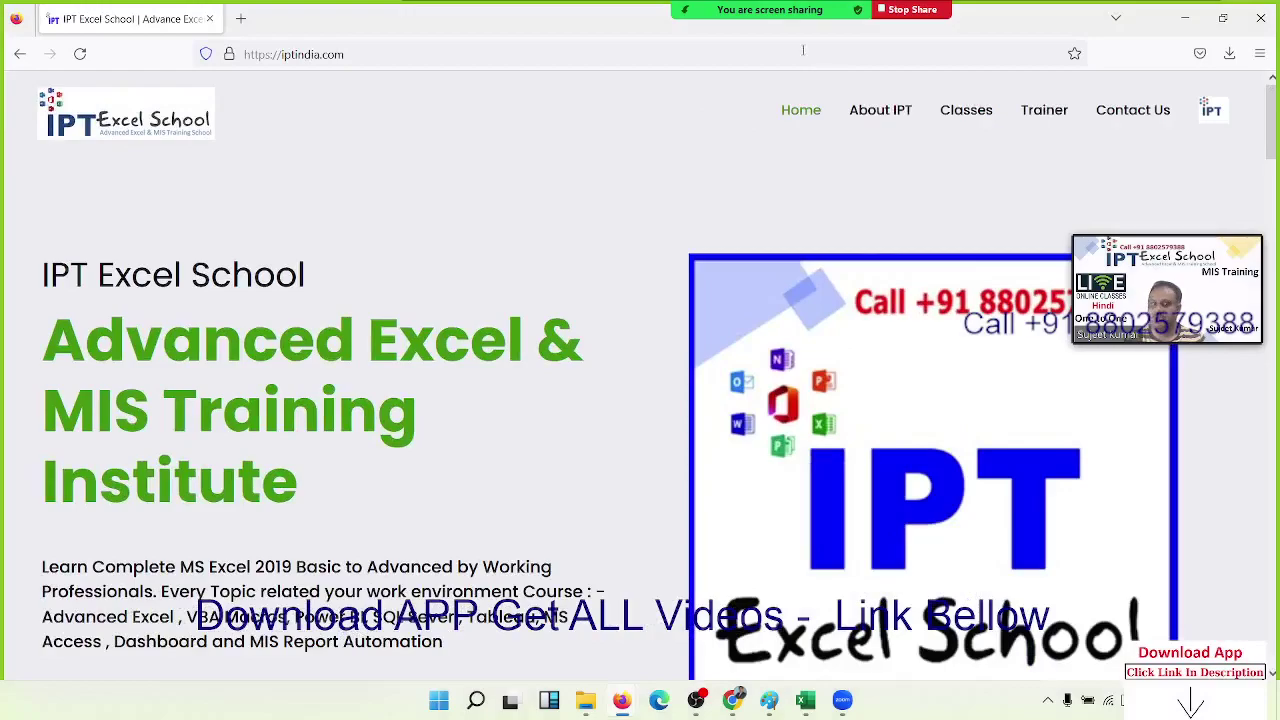
Open a blank new browser tab, then return to the IPT Excel School tab.
{"action": "mouse_move", "coordinate": [800, 10]}
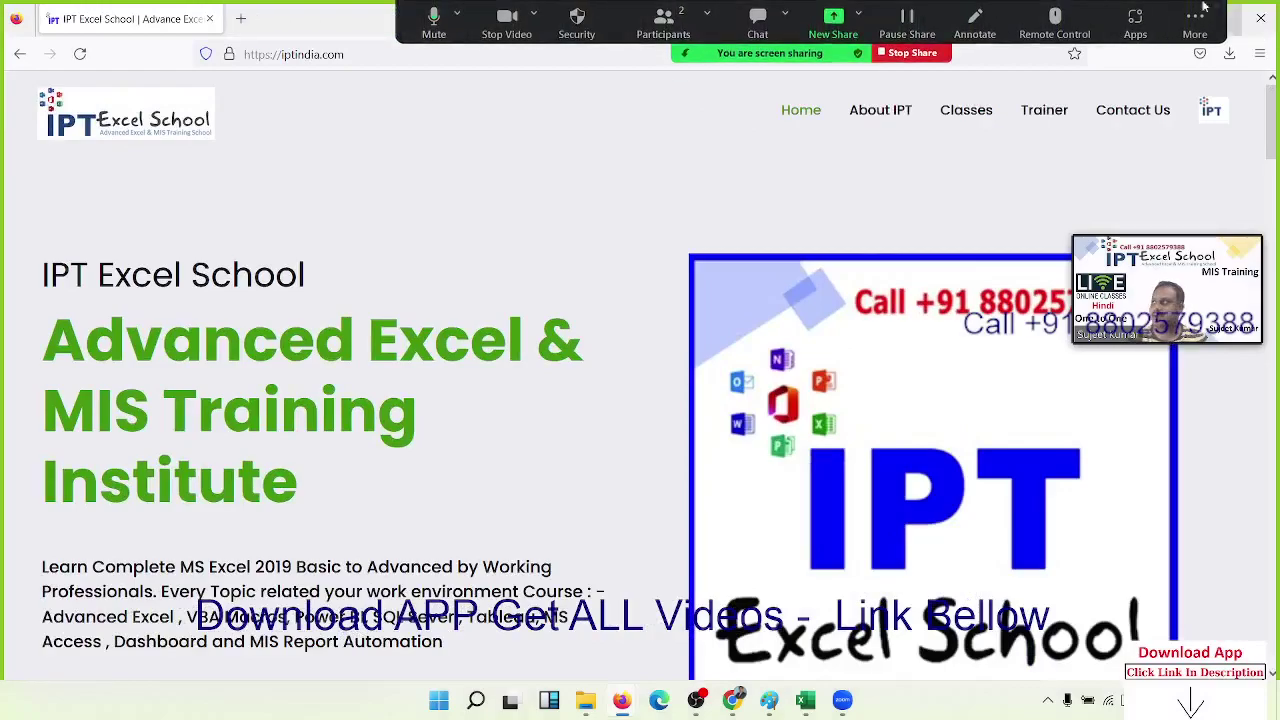
{"action": "left_click", "coordinate": [238, 18]}
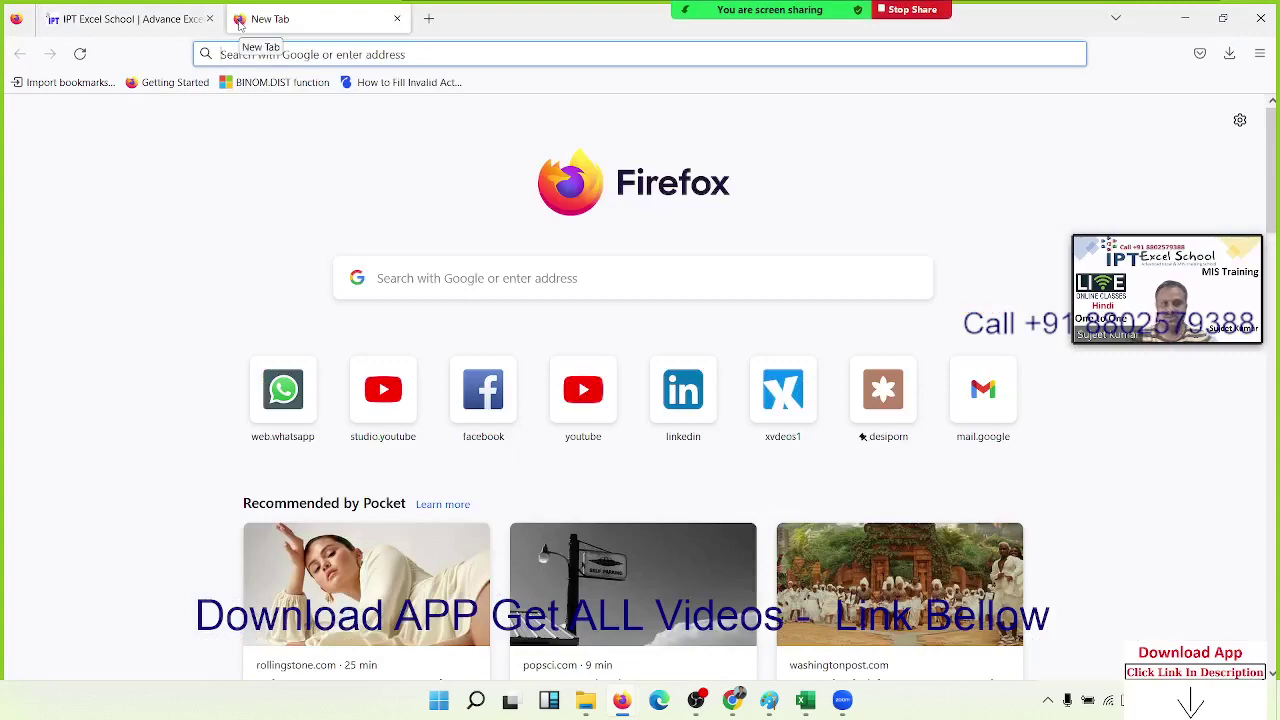
{"action": "key", "text": "ctrl+Tab"}
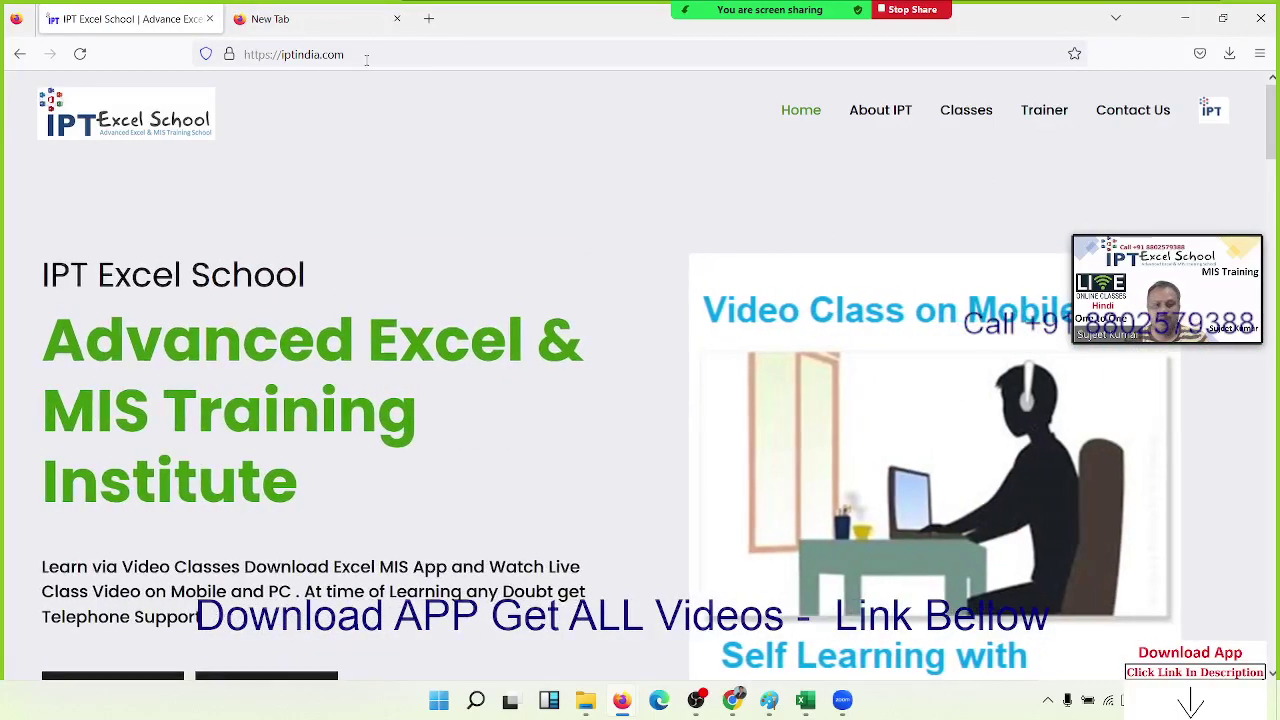
Open the Online Class course catalogue on live.iptindia.com.
{"action": "left_click", "coordinate": [365, 60]}
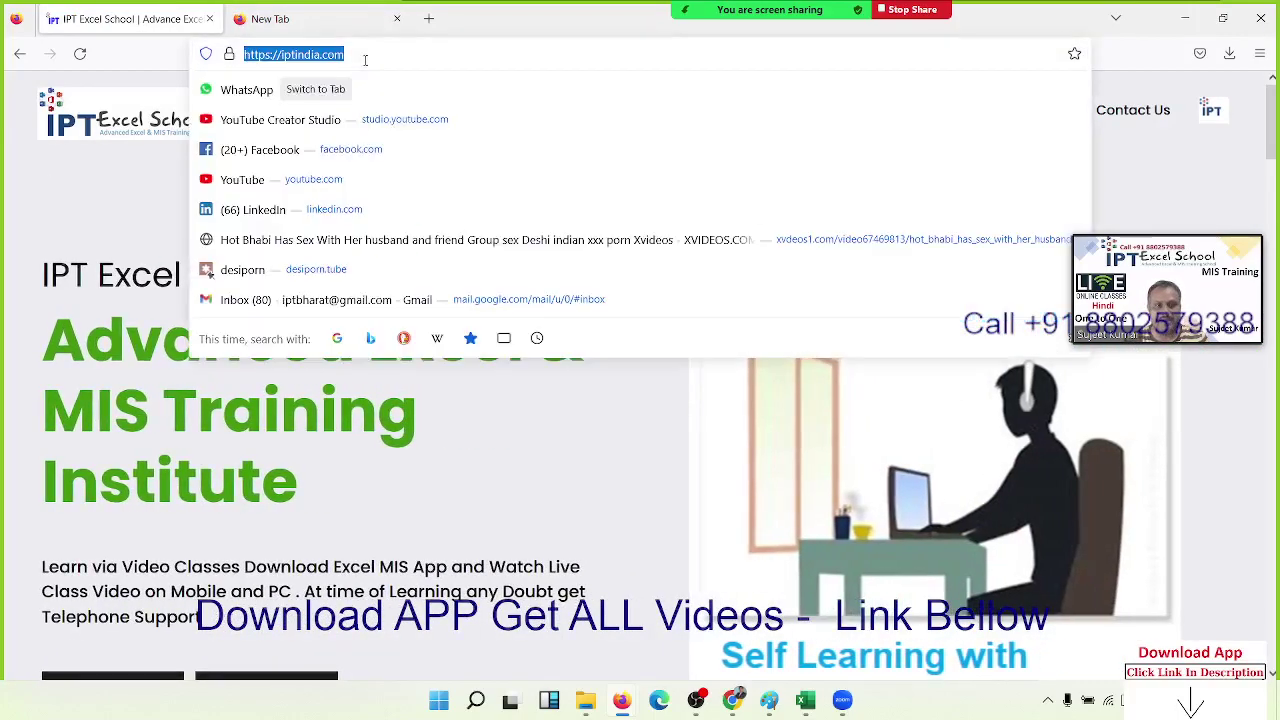
{"action": "left_click", "coordinate": [430, 452]}
{"action": "scroll", "coordinate": [434, 452], "scroll_direction": "down", "scroll_amount": 3}
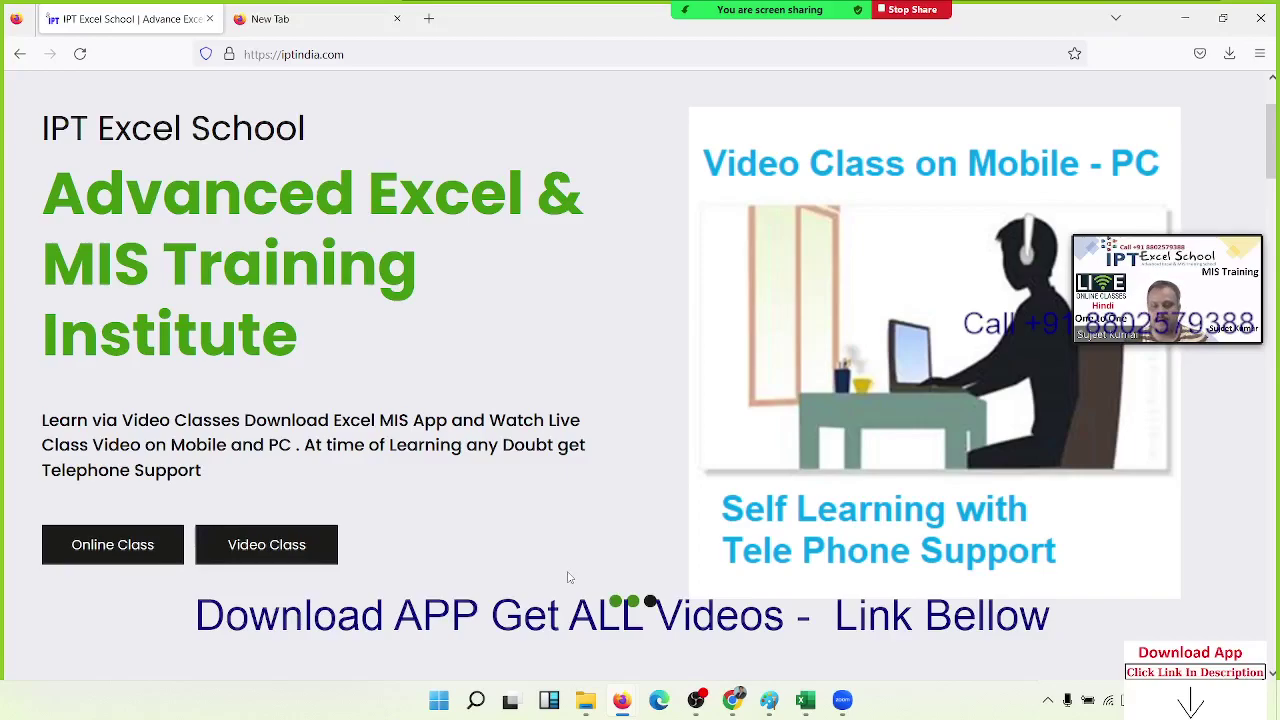
{"action": "scroll", "coordinate": [543, 538], "scroll_direction": "down", "scroll_amount": 4}
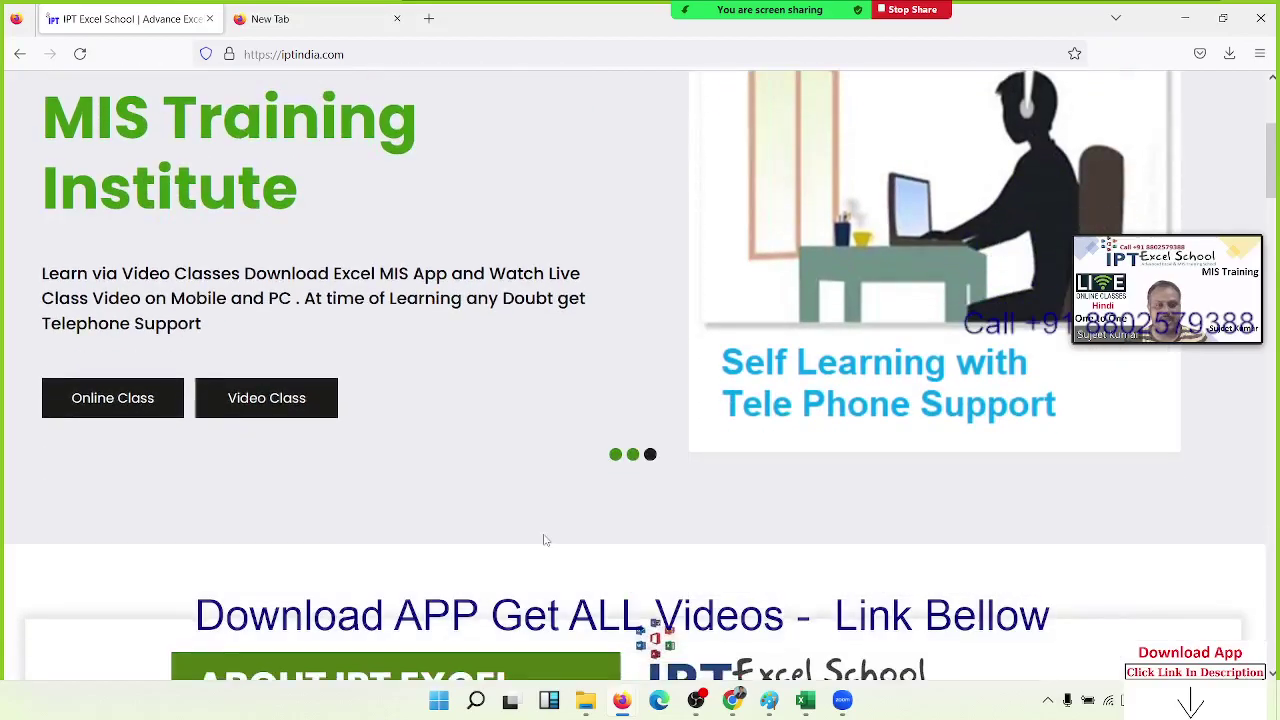
{"action": "scroll", "coordinate": [543, 538], "scroll_direction": "up", "scroll_amount": 4}
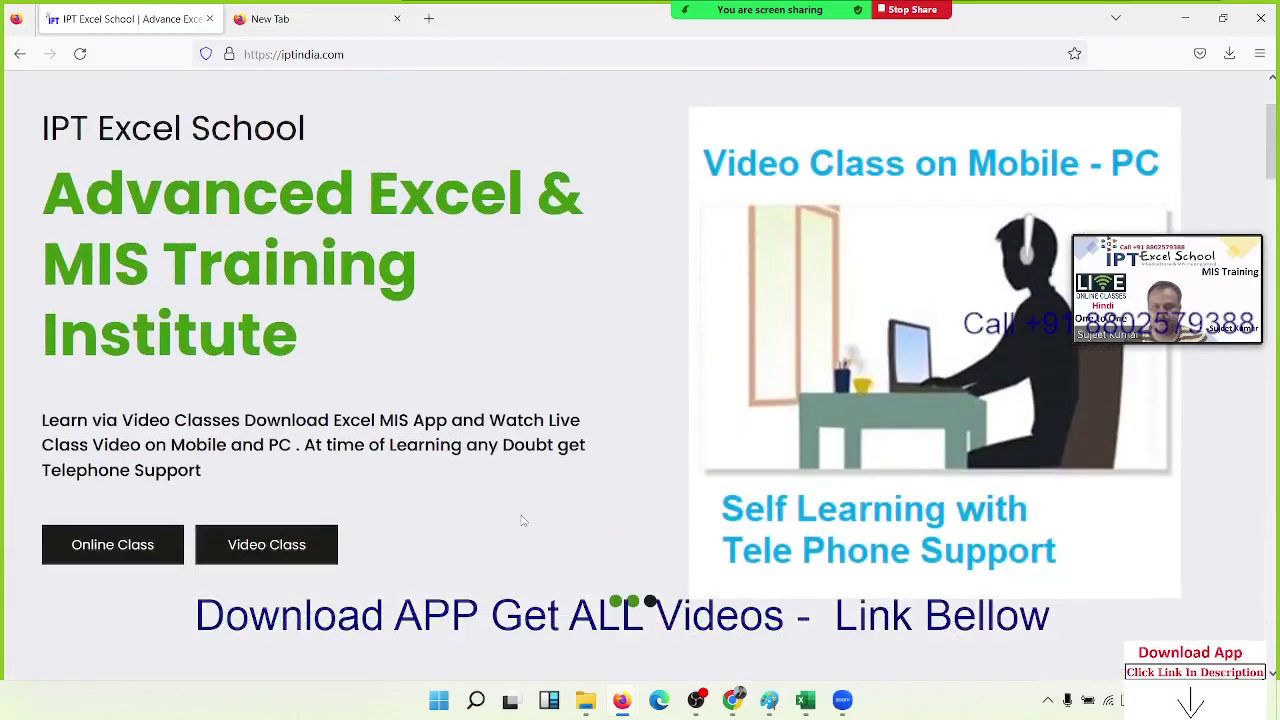
{"action": "left_click", "coordinate": [146, 546]}
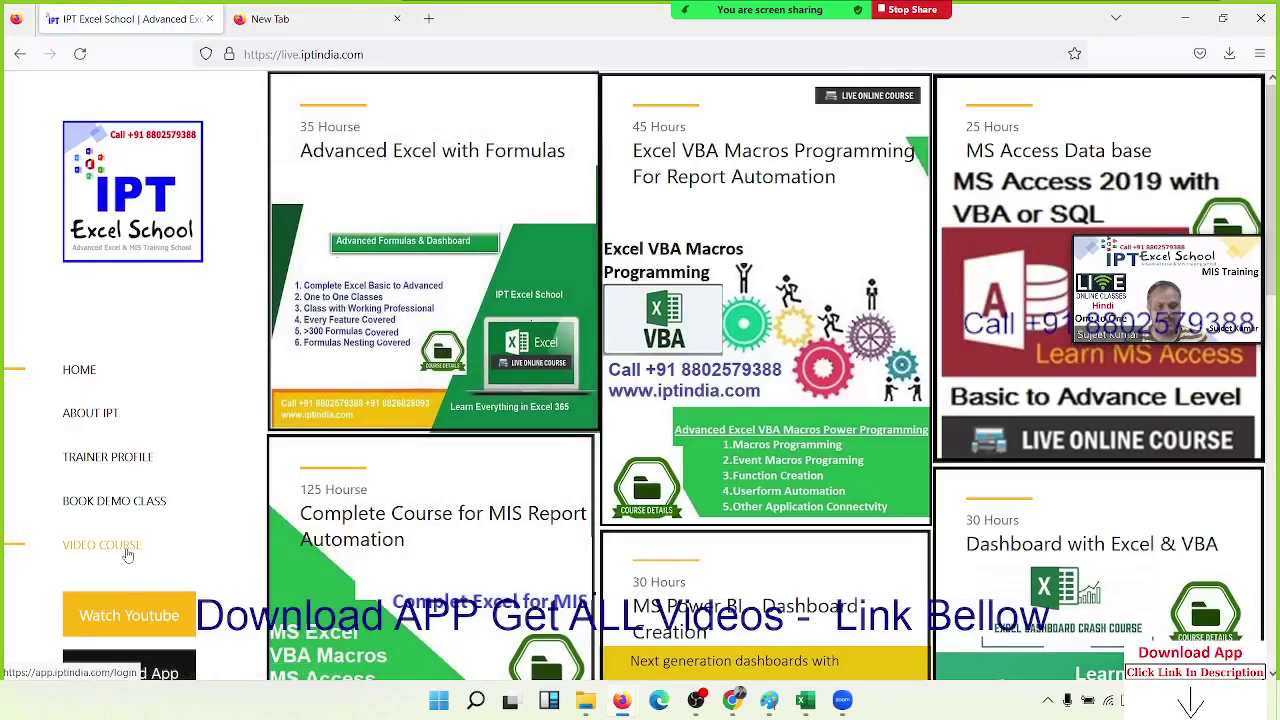
Look at the Video Course section, then open the Advanced Excel with Formulas course page.
{"action": "left_click", "coordinate": [127, 554]}
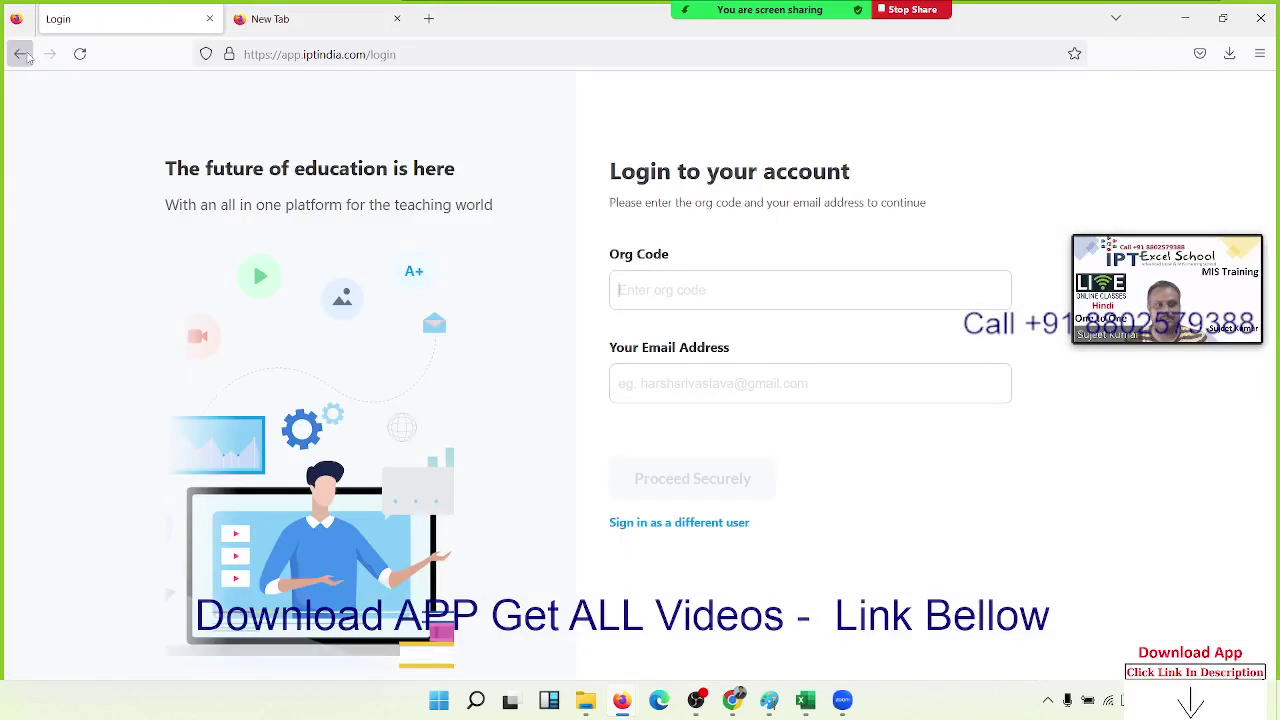
{"action": "left_click", "coordinate": [20, 54]}
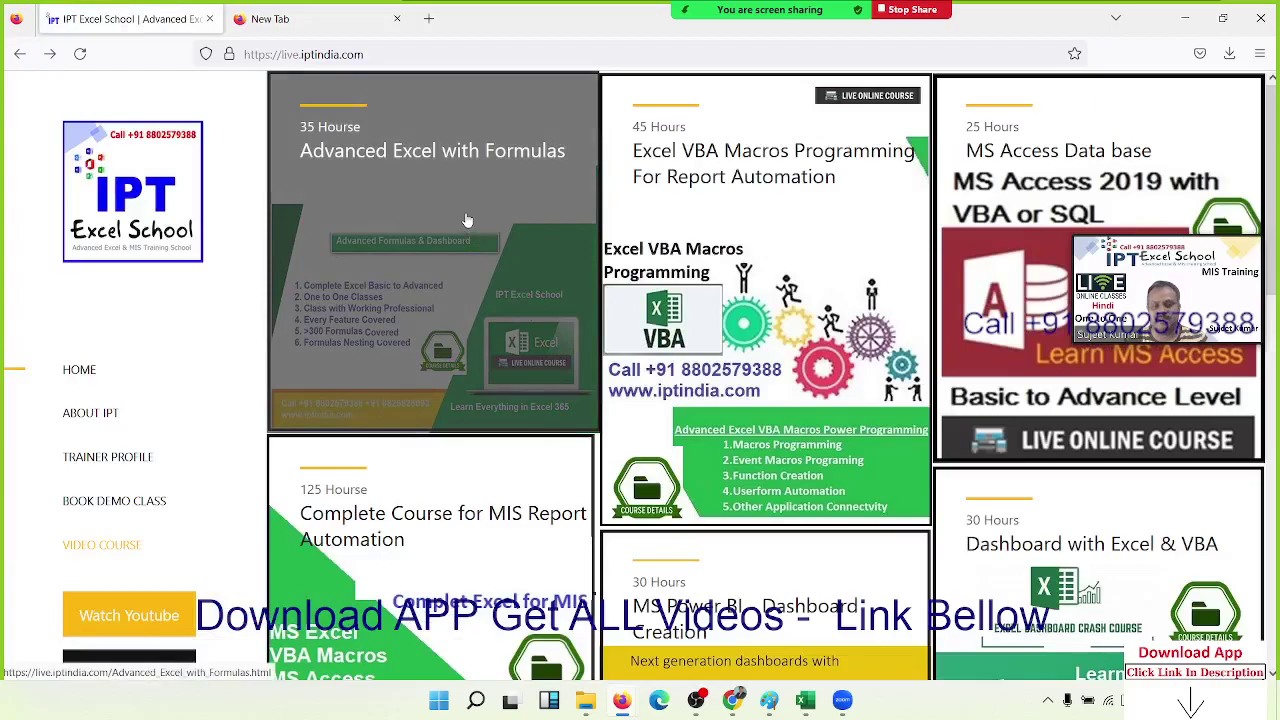
{"action": "left_click", "coordinate": [465, 217]}
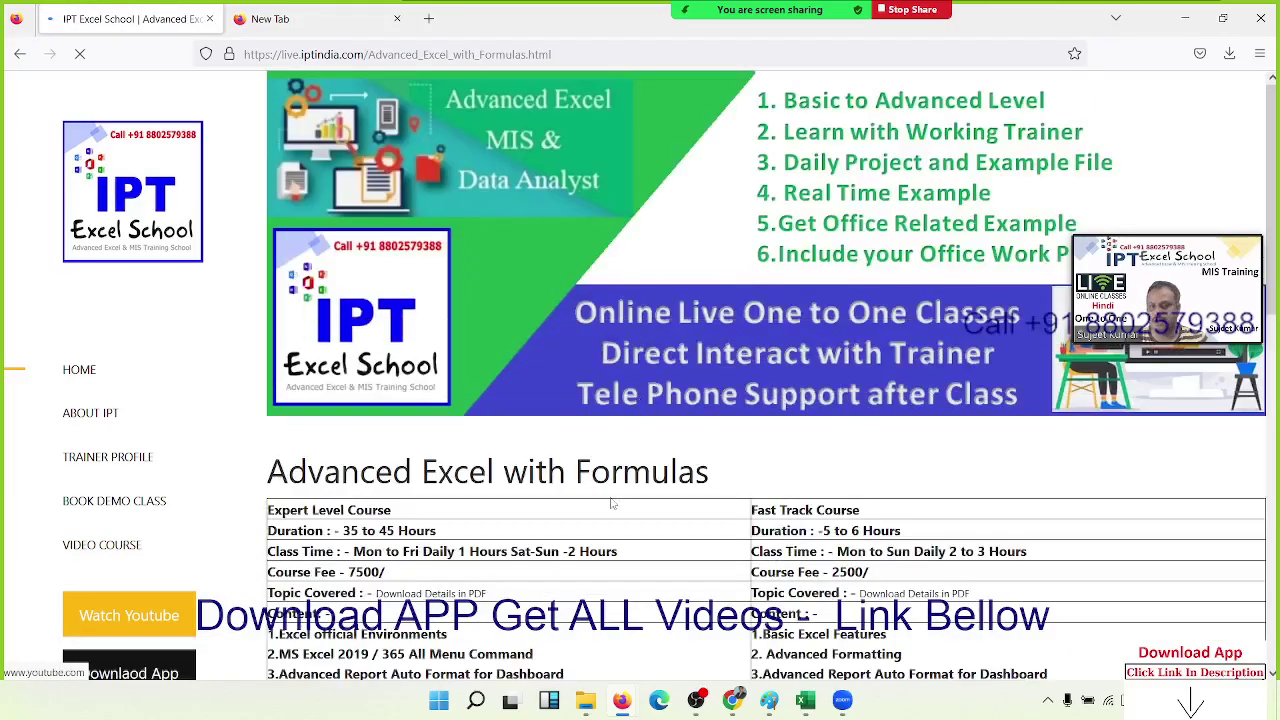
Highlight the 35 to 45 hours duration and 7500 fee, then open the details PDF.
{"action": "scroll", "coordinate": [612, 505], "scroll_direction": "down", "scroll_amount": 3}
{"action": "scroll", "coordinate": [612, 505], "scroll_direction": "down", "scroll_amount": 3}
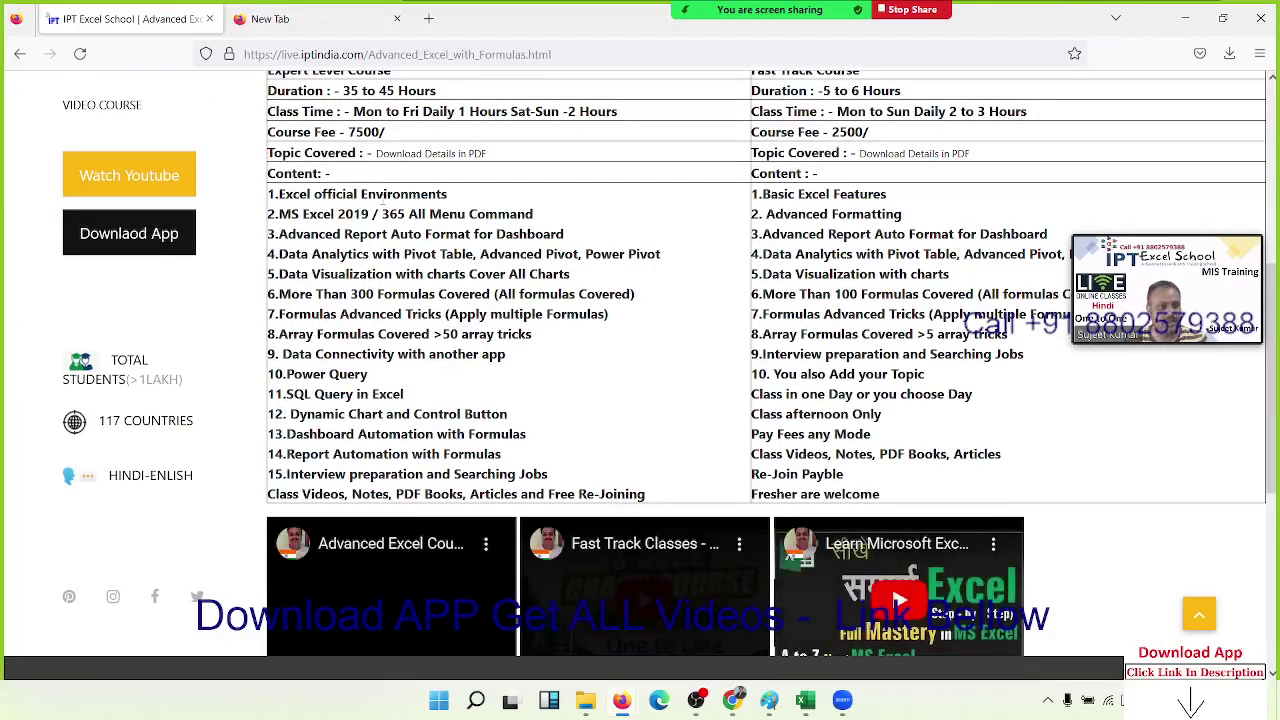
{"action": "scroll", "coordinate": [453, 356], "scroll_direction": "up", "scroll_amount": 2}
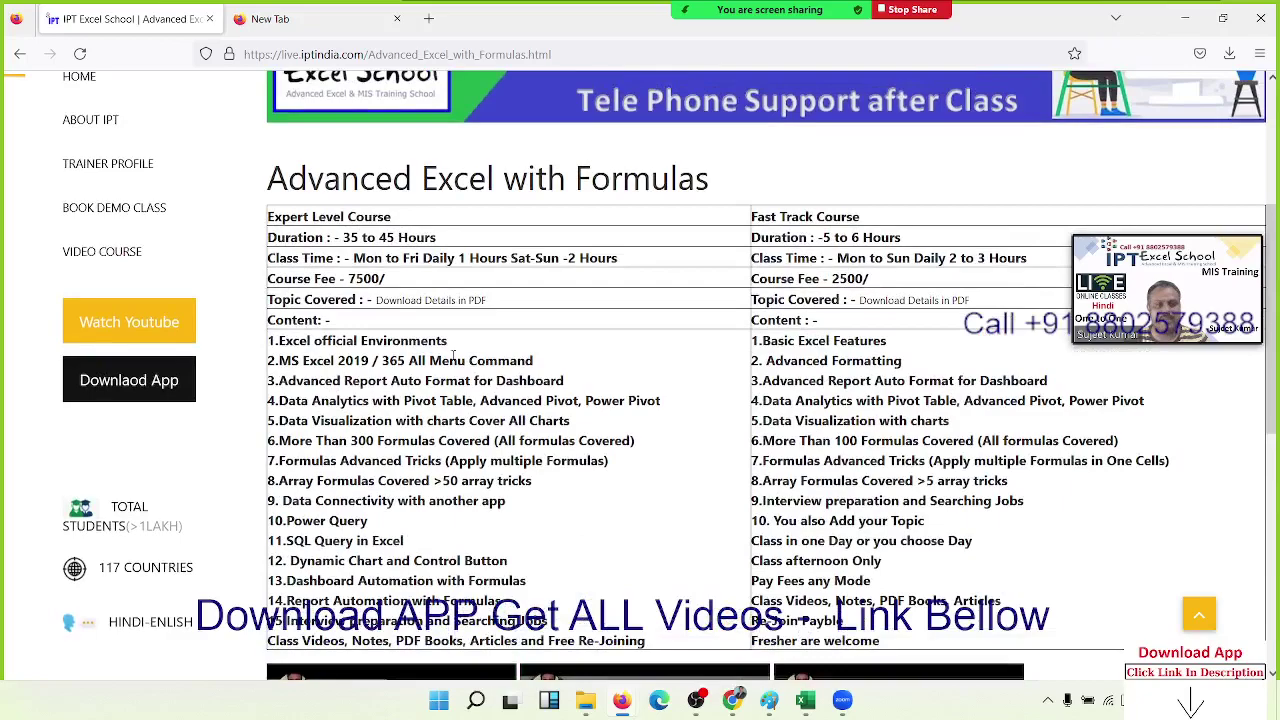
{"action": "mouse_move", "coordinate": [282, 216]}
{"action": "left_mouse_down"}
{"action": "mouse_move", "coordinate": [391, 218]}
{"action": "mouse_move", "coordinate": [398, 238]}
{"action": "left_mouse_up"}
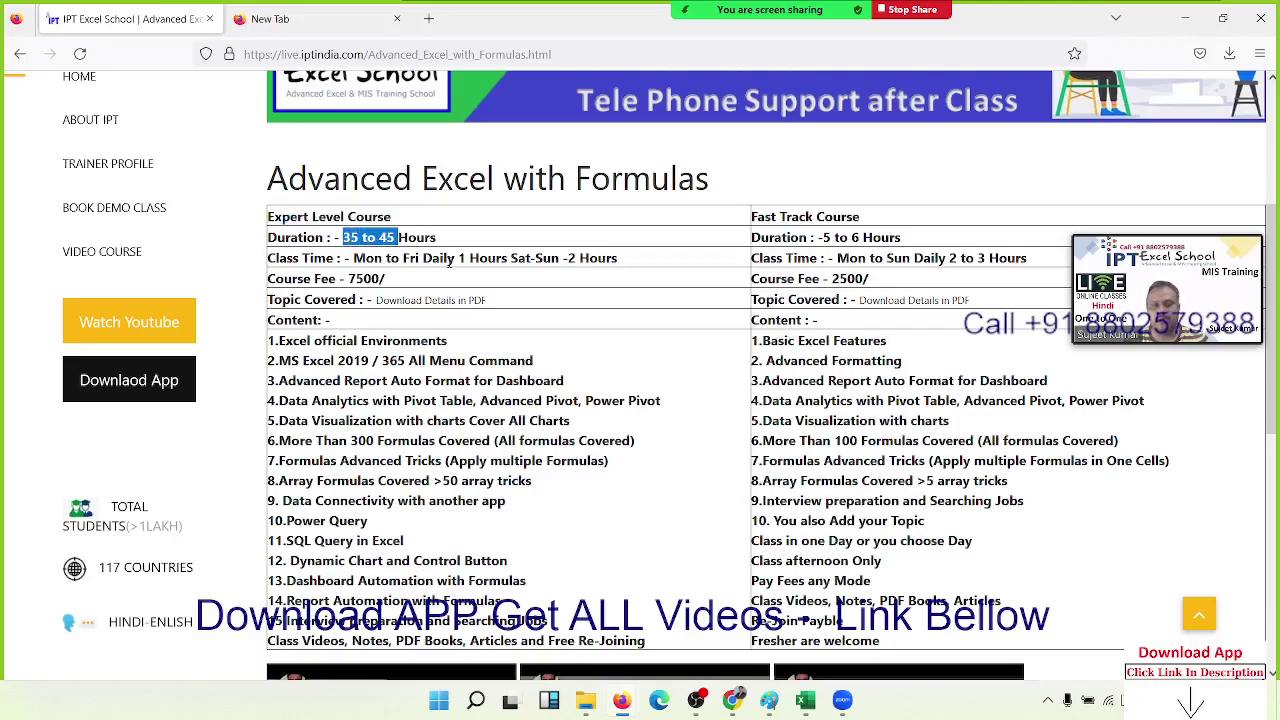
{"action": "left_click_drag", "start_coordinate": [348, 279], "coordinate": [382, 279]}
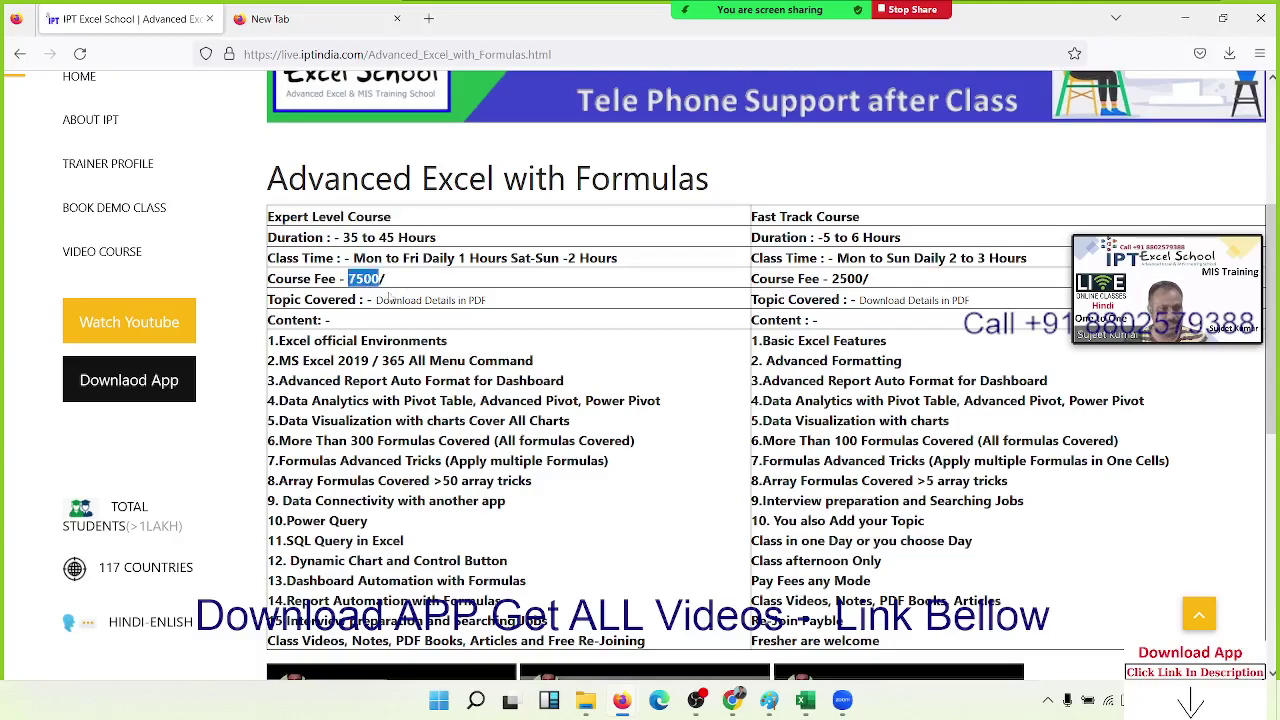
{"action": "left_click", "coordinate": [414, 302]}
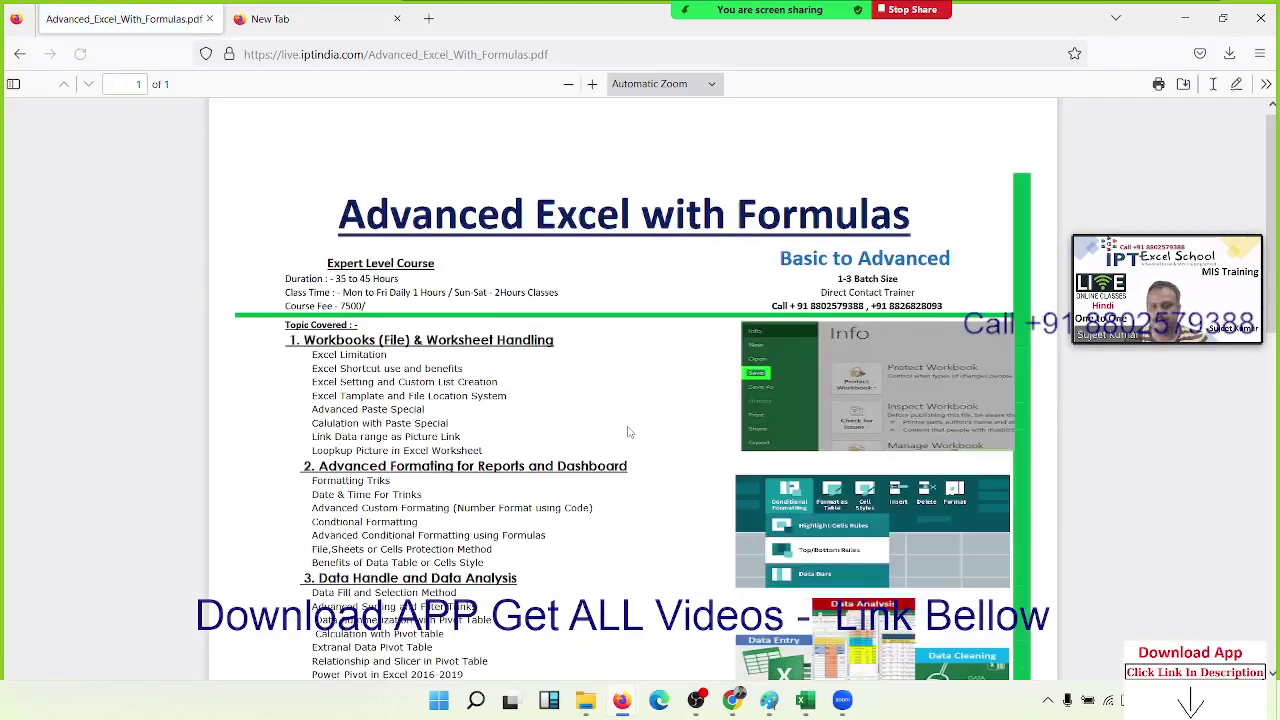
Scroll through the Advanced_Excel_With_Formulas.pdf syllabus, then go back to the course page.
{"action": "scroll", "coordinate": [620, 415], "scroll_direction": "down", "scroll_amount": 5}
{"action": "scroll", "coordinate": [628, 432], "scroll_direction": "down", "scroll_amount": 4}
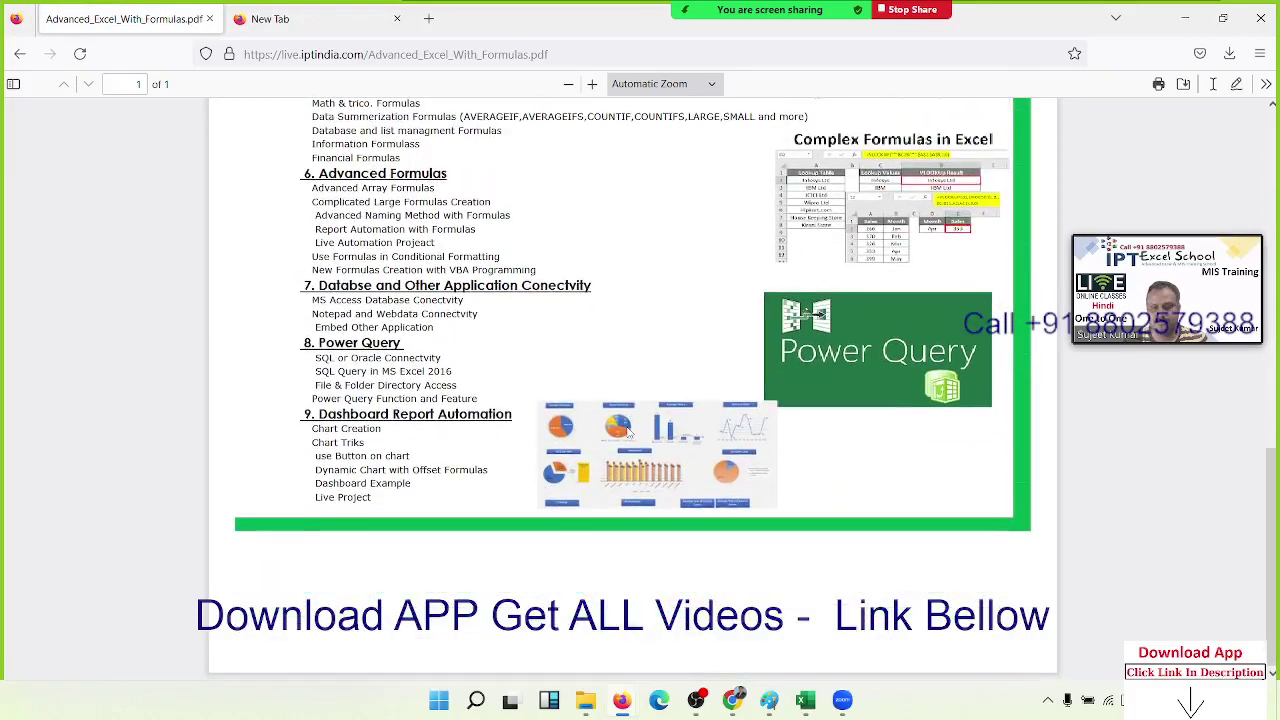
{"action": "scroll", "coordinate": [628, 432], "scroll_direction": "up", "scroll_amount": 10}
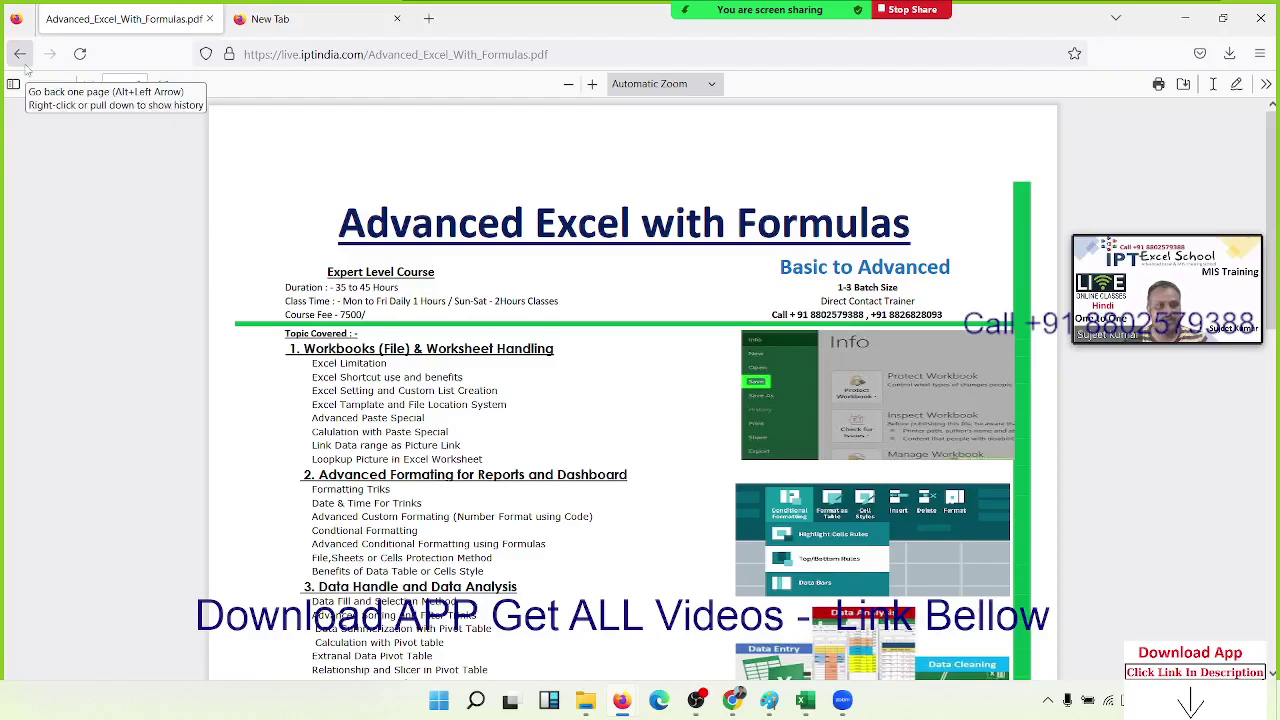
{"action": "left_click", "coordinate": [21, 57]}
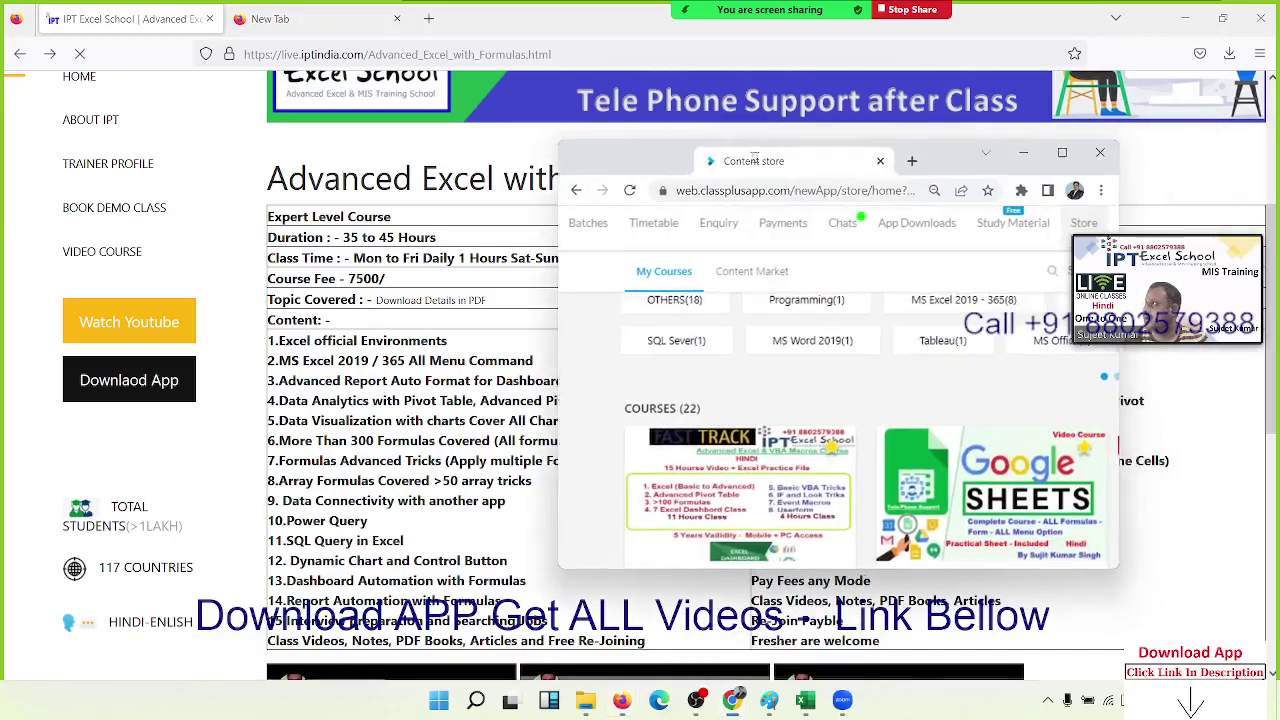
Maximize the Classplus Content store and open the Excel 365 (2021): Beginner to Advanced course.
{"action": "left_click_drag", "start_coordinate": [756, 148], "coordinate": [504, 127]}
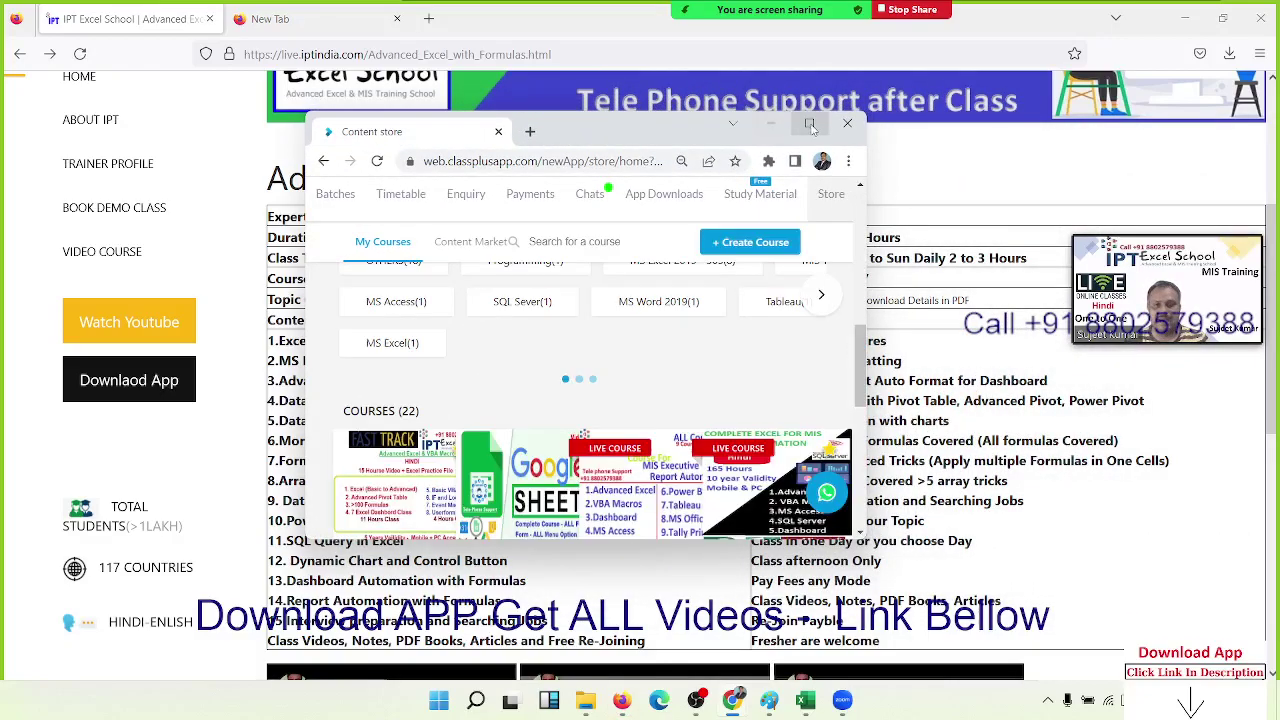
{"action": "left_click", "coordinate": [809, 123]}
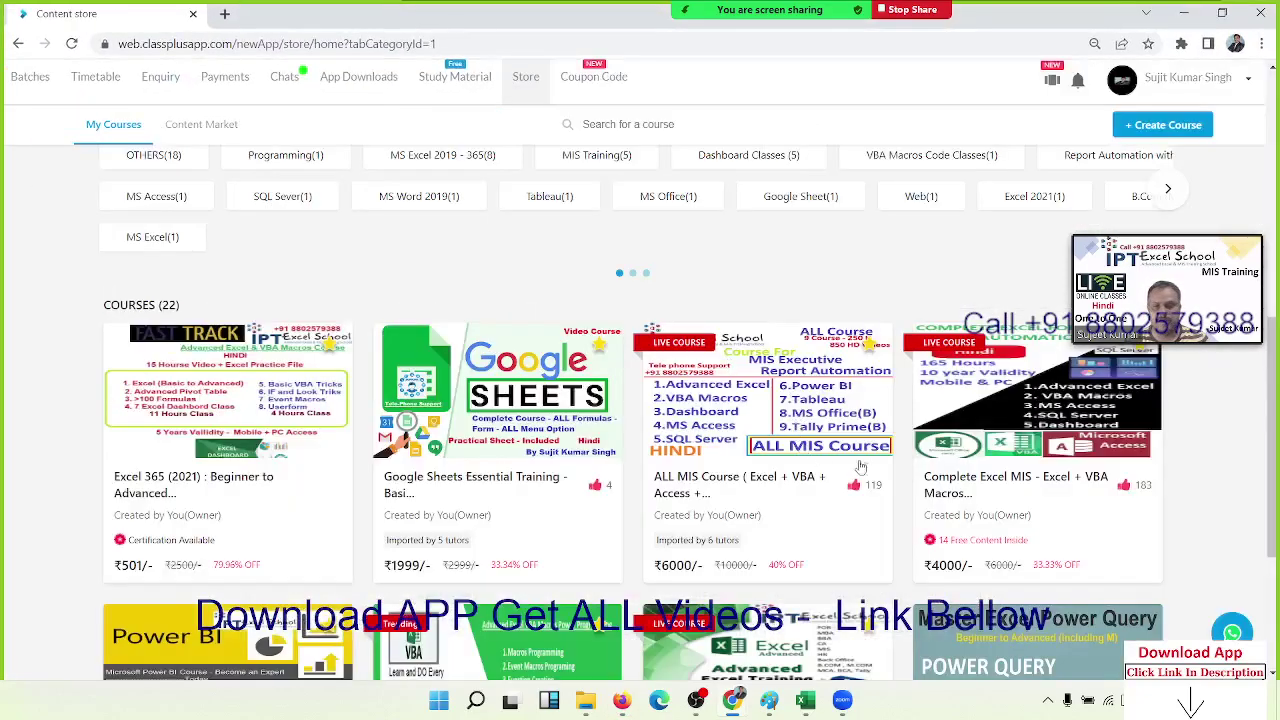
{"action": "scroll", "coordinate": [860, 468], "scroll_direction": "down", "scroll_amount": 3}
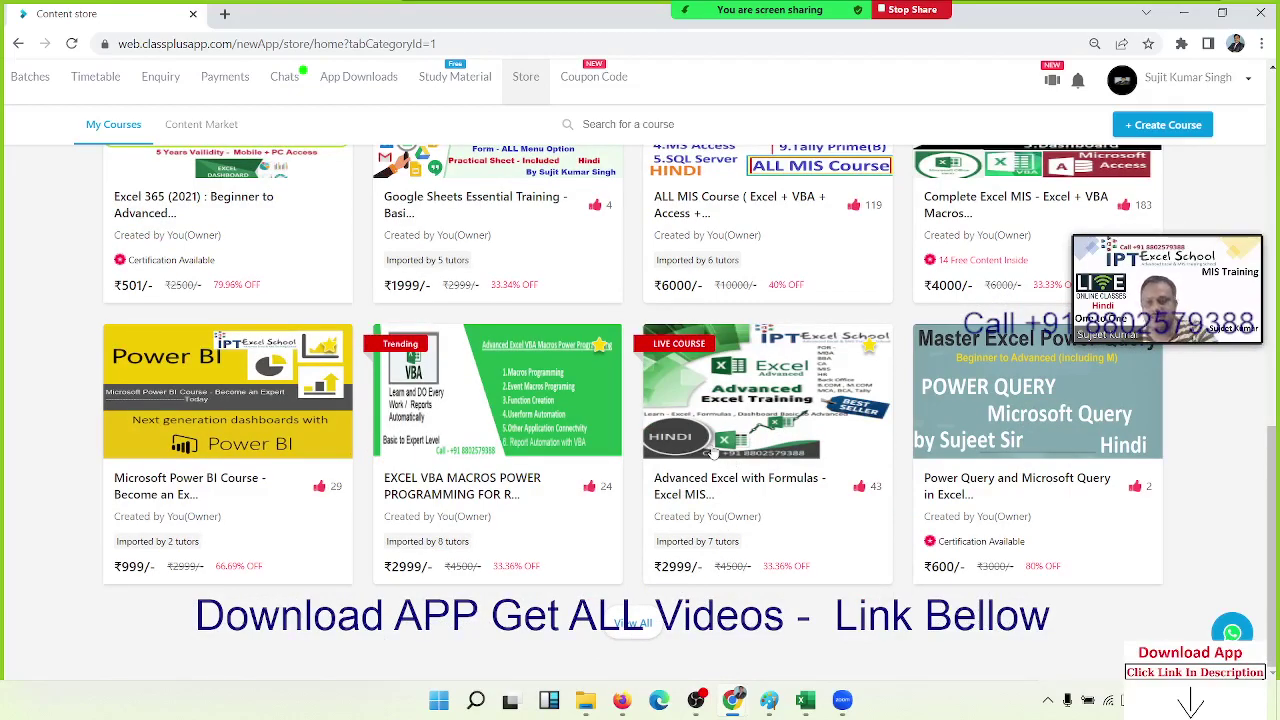
{"action": "scroll", "coordinate": [528, 392], "scroll_direction": "up", "scroll_amount": 3}
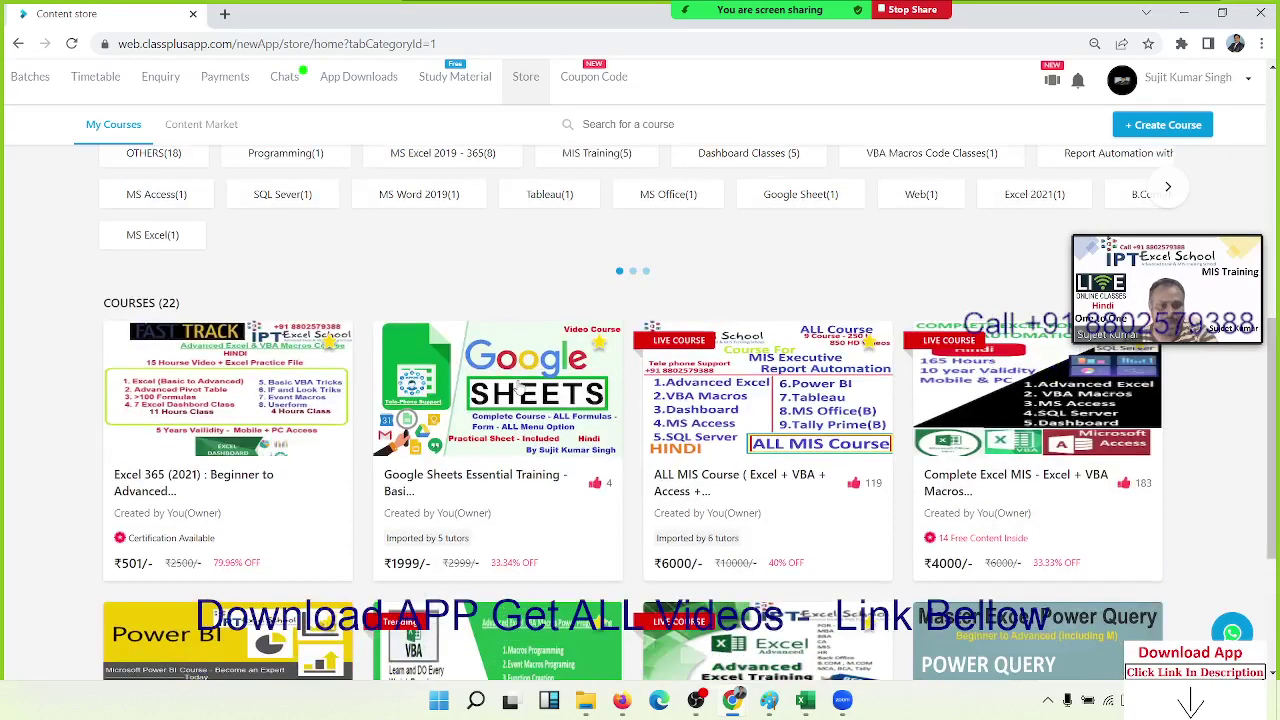
{"action": "left_click", "coordinate": [143, 421]}
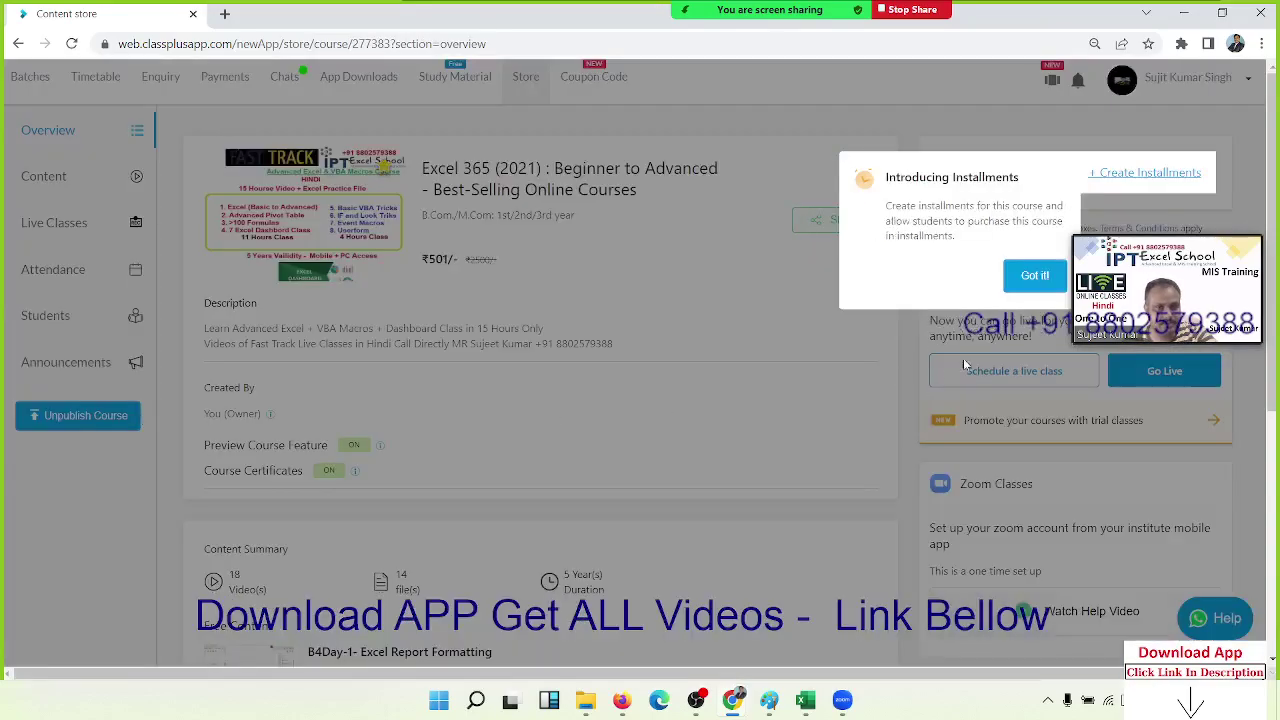
Dismiss the Introducing Installments popup and review the ₹257.08 payable price with coupon MIS50.
{"action": "left_click", "coordinate": [1028, 284]}
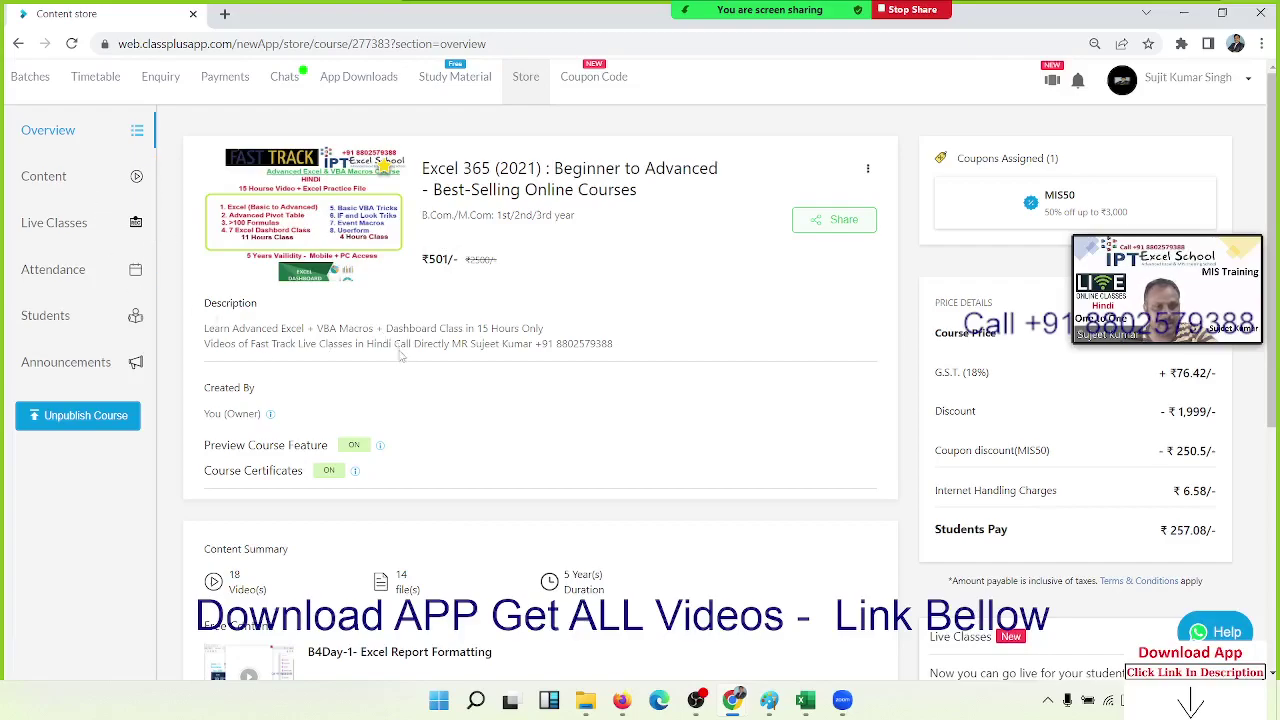
{"action": "scroll", "coordinate": [400, 355], "scroll_direction": "down", "scroll_amount": 4}
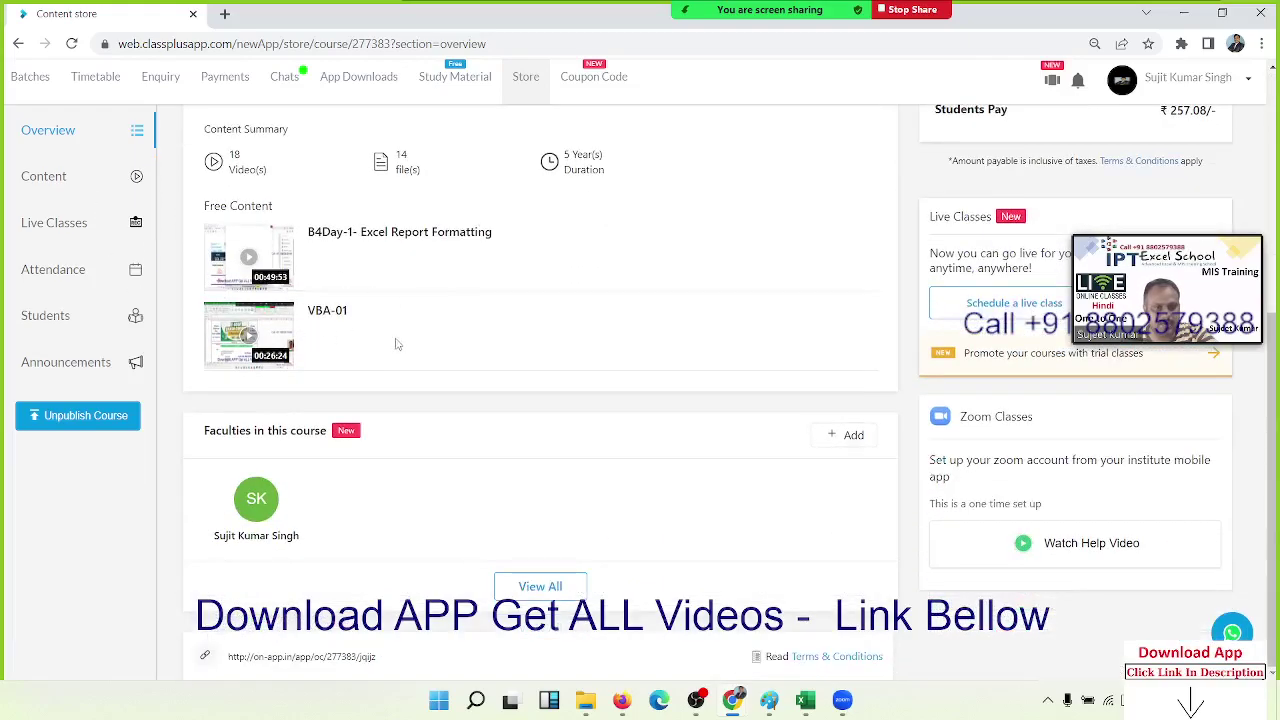
{"action": "scroll", "coordinate": [108, 152], "scroll_direction": "up", "scroll_amount": 4}
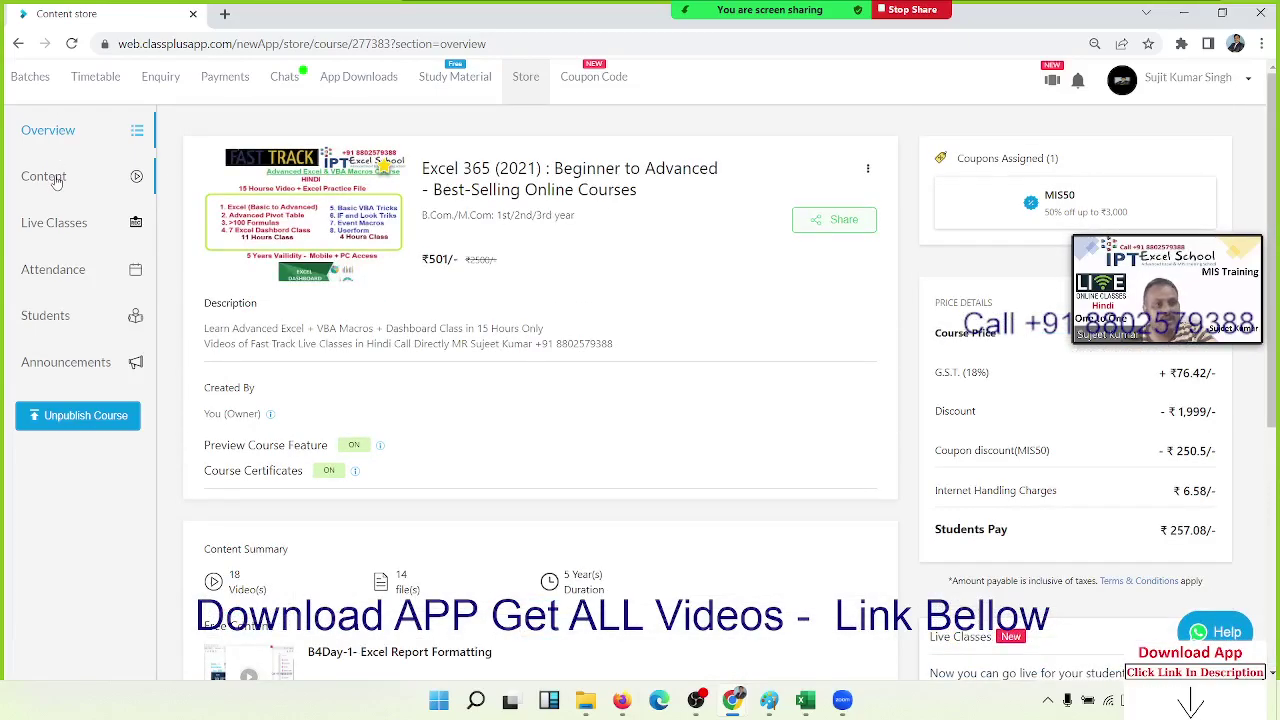
Open the Excel 365 course's Content list and scroll through all its lessons.
{"action": "left_click", "coordinate": [57, 180]}
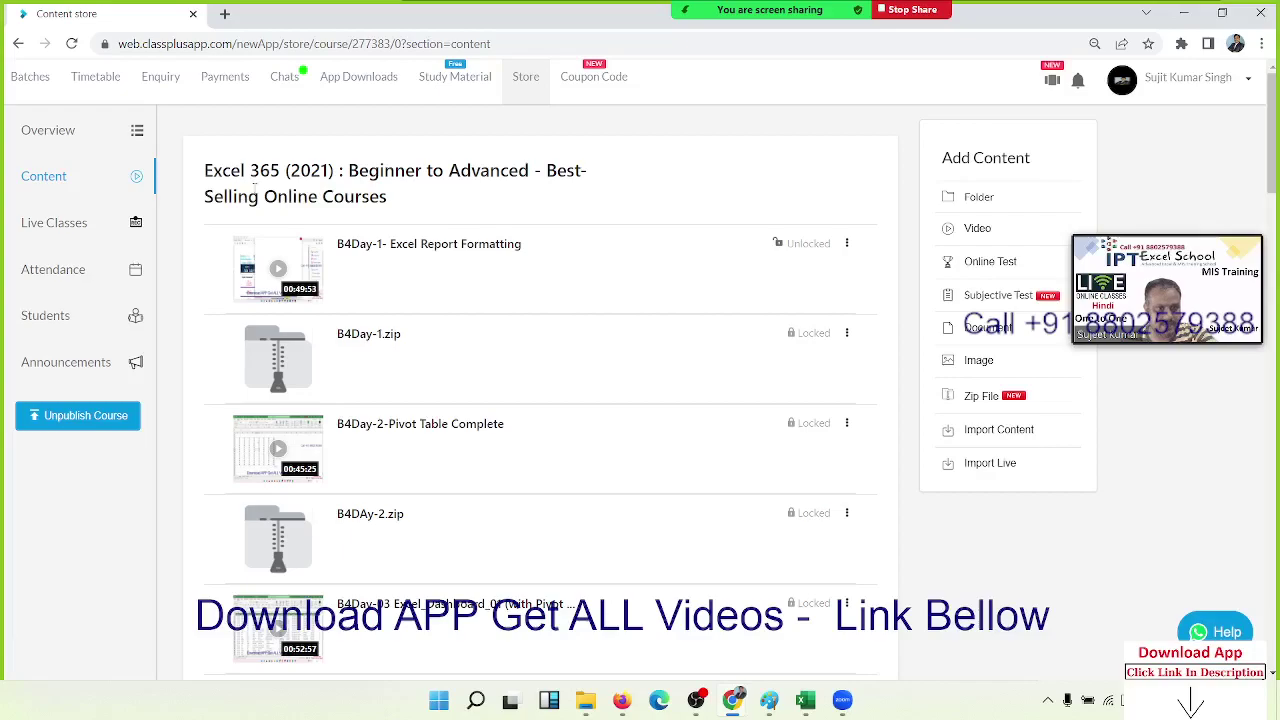
{"action": "scroll", "coordinate": [452, 296], "scroll_direction": "down", "scroll_amount": 10}
{"action": "scroll", "coordinate": [452, 300], "scroll_direction": "down", "scroll_amount": 3}
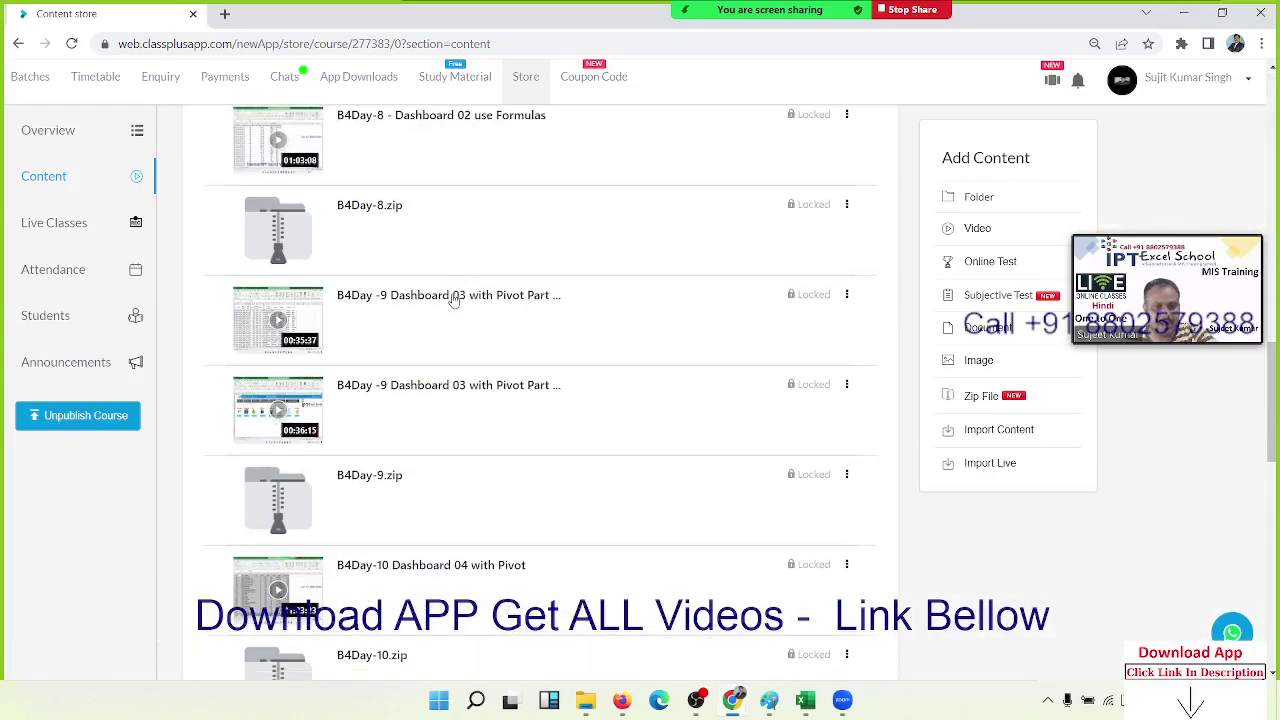
{"action": "scroll", "coordinate": [452, 300], "scroll_direction": "down", "scroll_amount": 3}
{"action": "scroll", "coordinate": [452, 300], "scroll_direction": "down", "scroll_amount": 3}
{"action": "scroll", "coordinate": [452, 300], "scroll_direction": "down", "scroll_amount": 3}
{"action": "scroll", "coordinate": [453, 300], "scroll_direction": "down", "scroll_amount": 1}
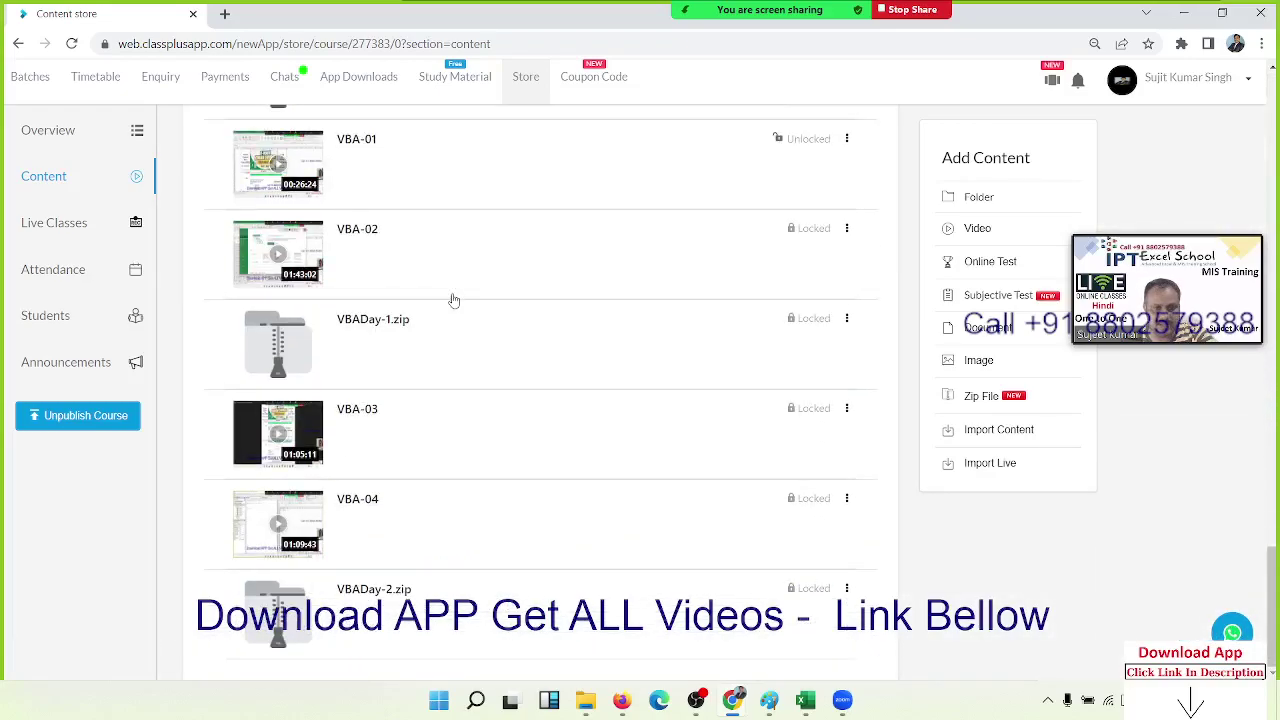
{"action": "scroll", "coordinate": [452, 288], "scroll_direction": "up", "scroll_amount": 12}
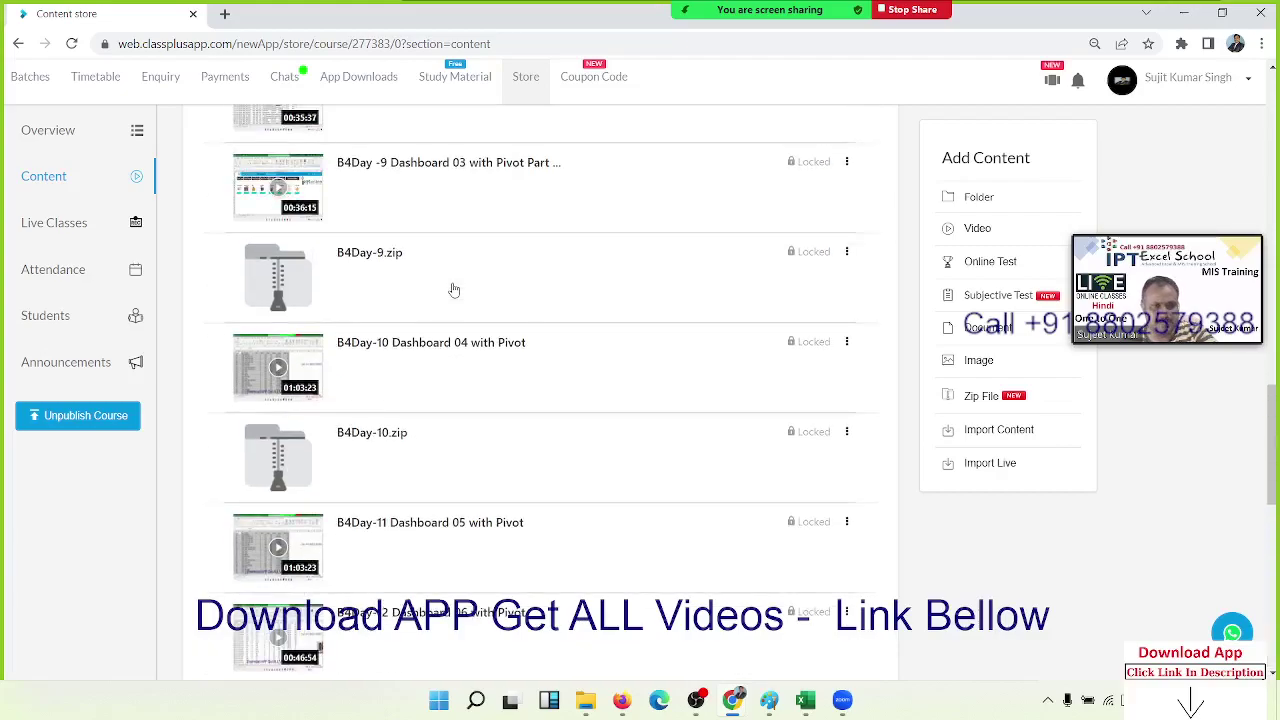
{"action": "scroll", "coordinate": [452, 287], "scroll_direction": "up", "scroll_amount": 7}
{"action": "scroll", "coordinate": [452, 287], "scroll_direction": "up", "scroll_amount": 5}
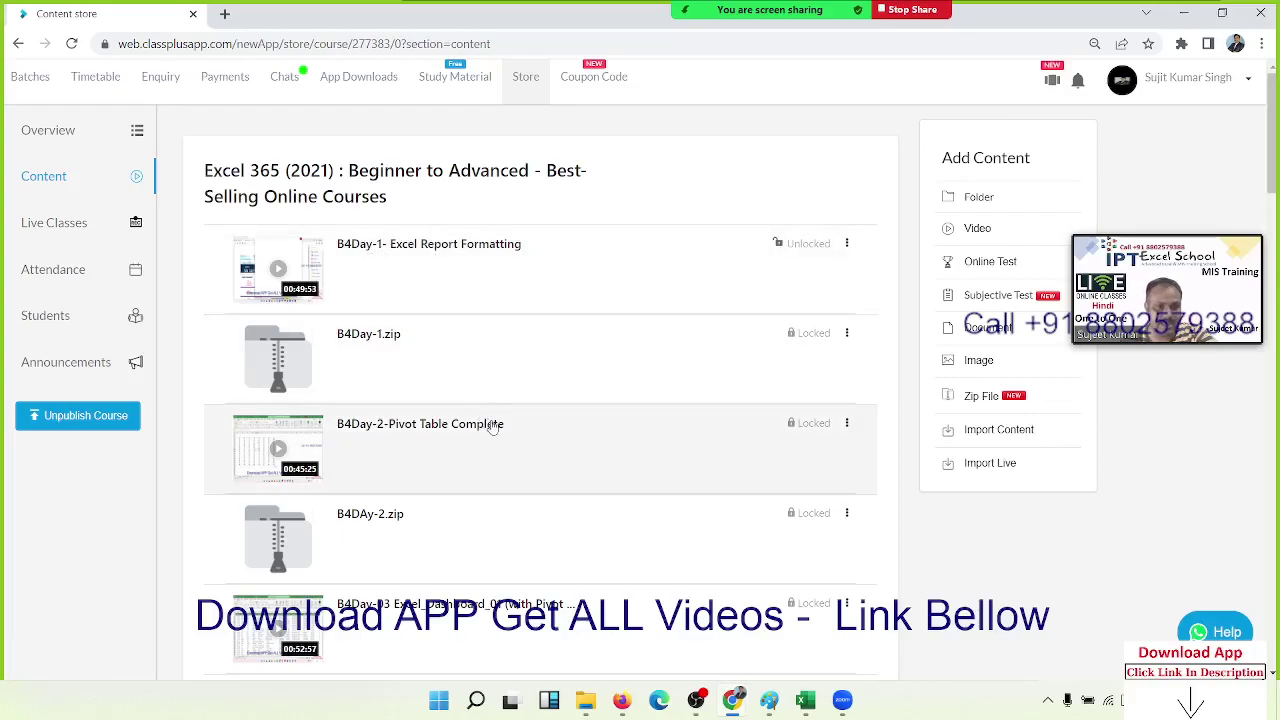
{"action": "scroll", "coordinate": [466, 432], "scroll_direction": "down", "scroll_amount": 3}
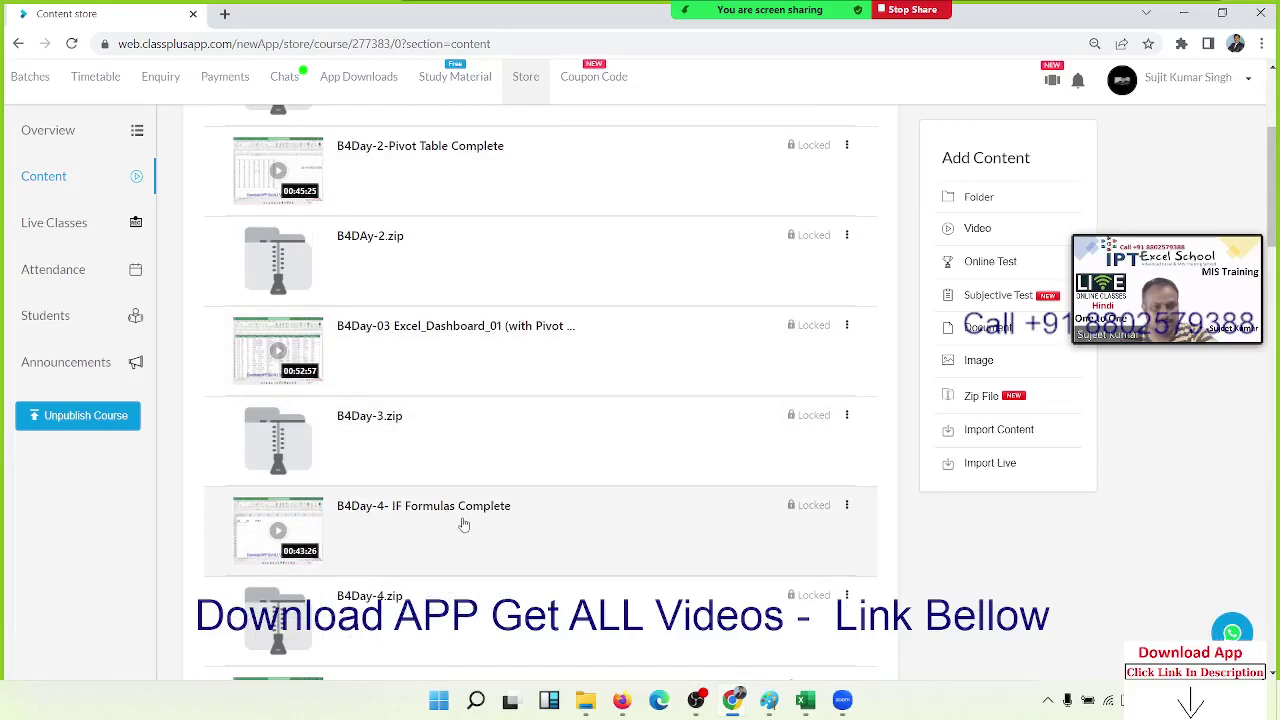
{"action": "scroll", "coordinate": [463, 523], "scroll_direction": "down", "scroll_amount": 3}
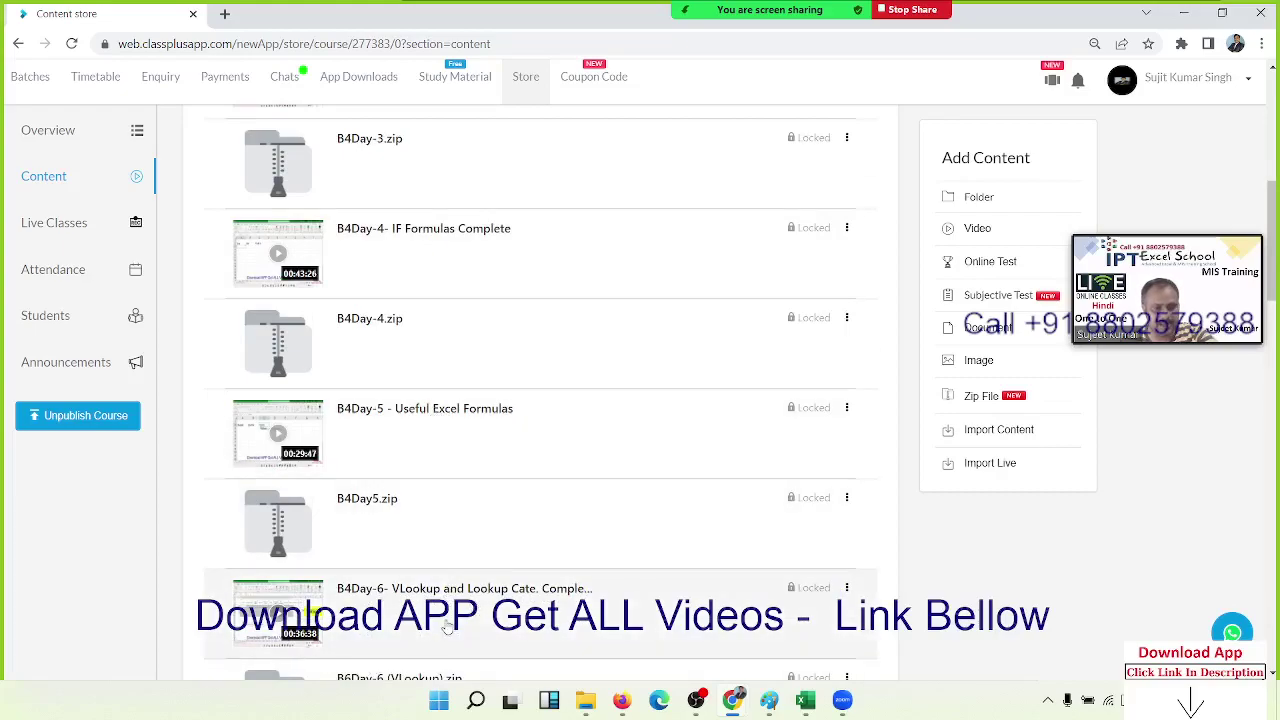
{"action": "scroll", "coordinate": [447, 625], "scroll_direction": "down", "scroll_amount": 3}
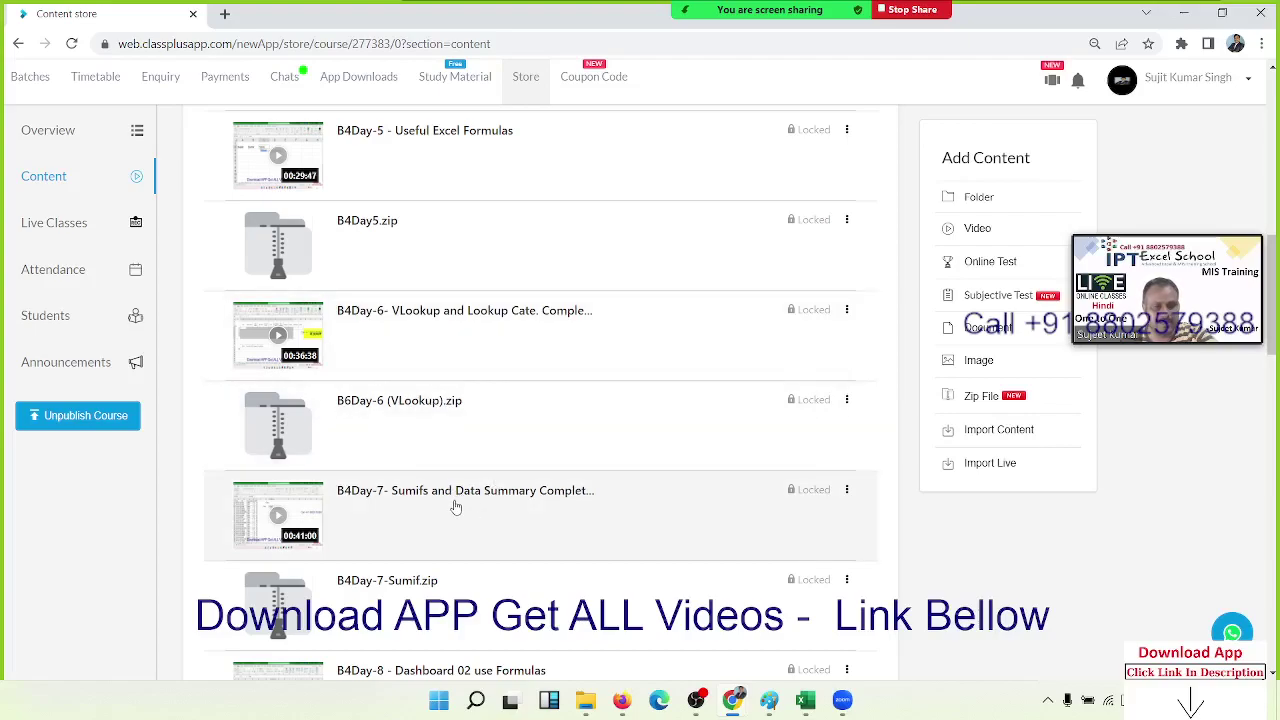
{"action": "scroll", "coordinate": [515, 536], "scroll_direction": "down", "scroll_amount": 3}
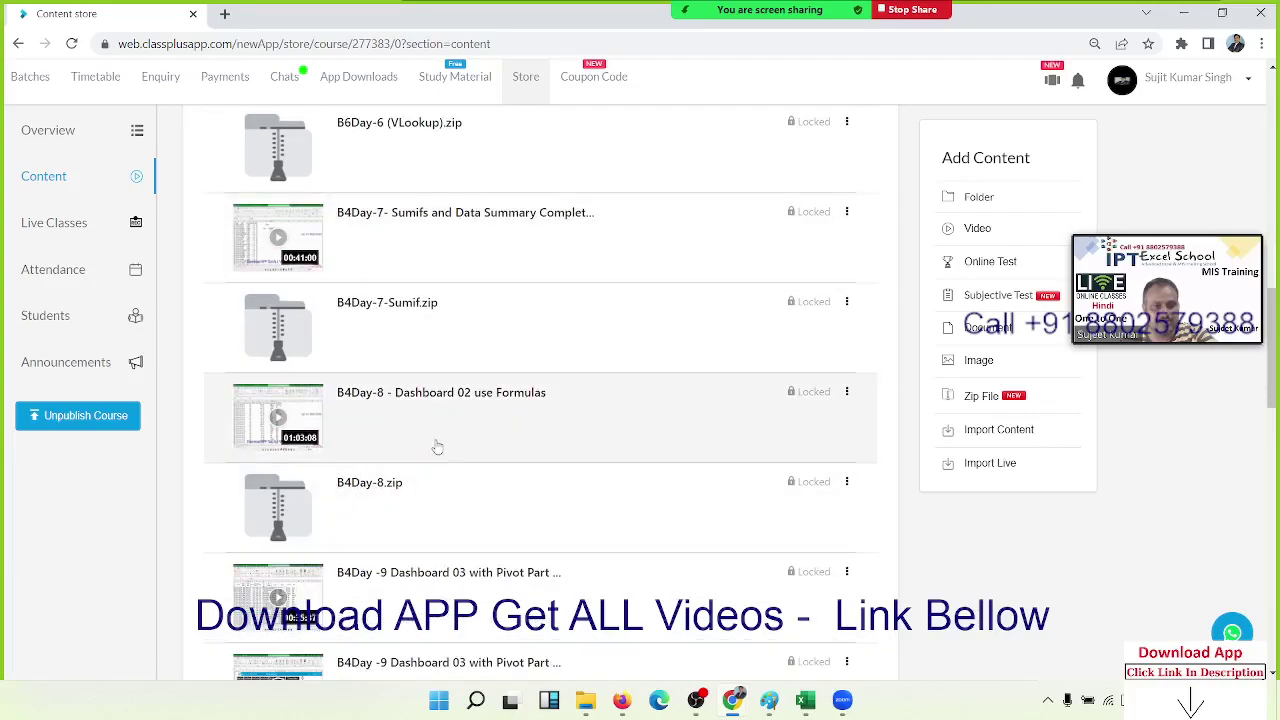
{"action": "scroll", "coordinate": [481, 588], "scroll_direction": "down", "scroll_amount": 3}
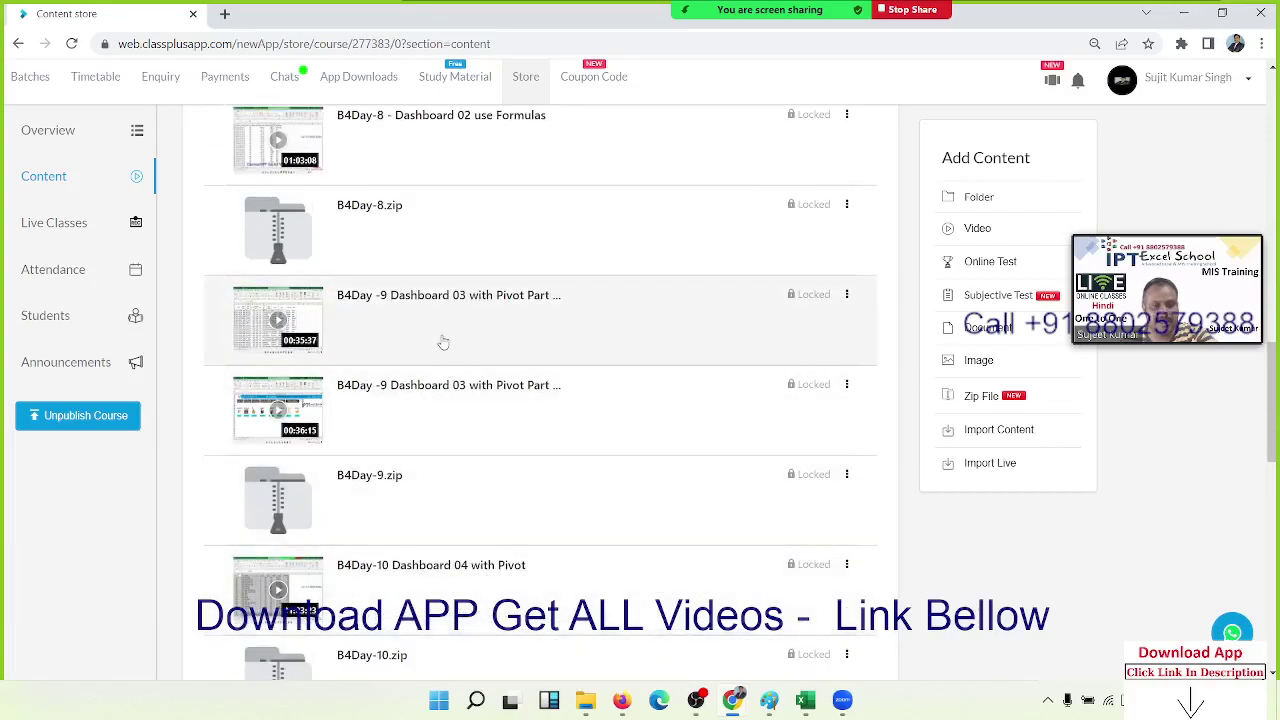
{"action": "scroll", "coordinate": [433, 427], "scroll_direction": "down", "scroll_amount": 3}
{"action": "scroll", "coordinate": [433, 427], "scroll_direction": "down", "scroll_amount": 2}
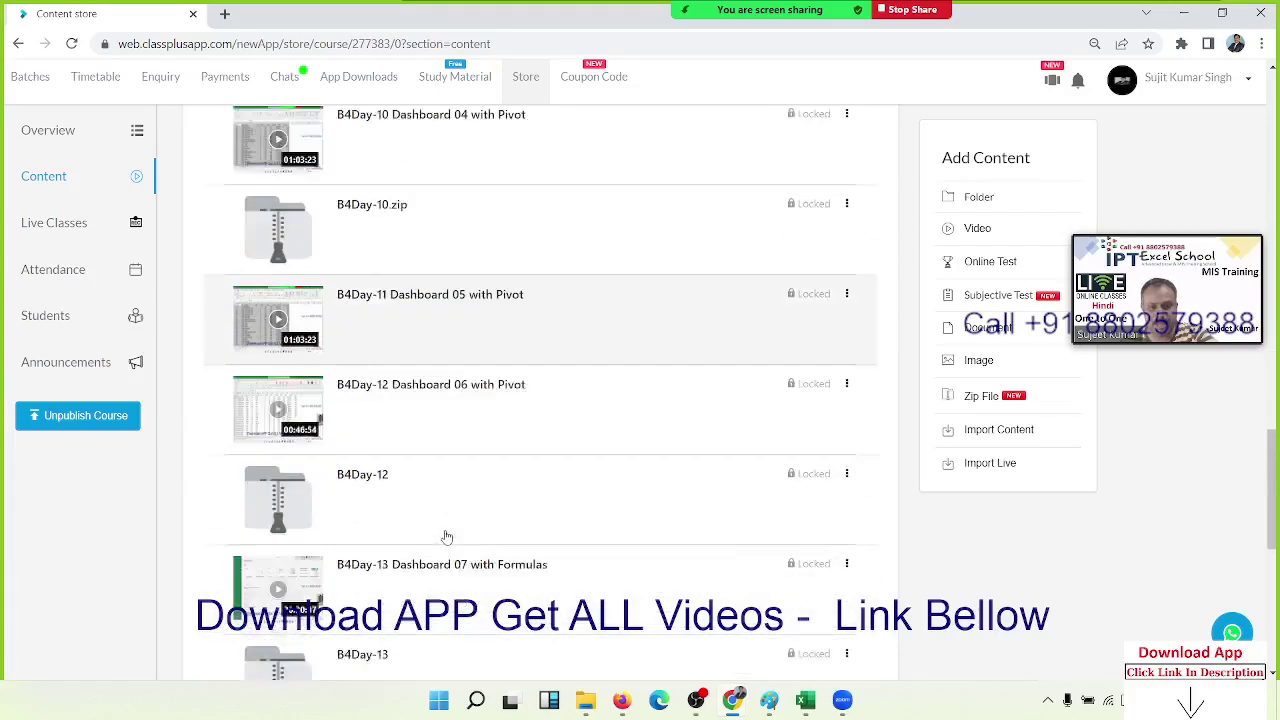
{"action": "scroll", "coordinate": [446, 534], "scroll_direction": "down", "scroll_amount": 2}
{"action": "scroll", "coordinate": [443, 528], "scroll_direction": "down", "scroll_amount": 4}
{"action": "scroll", "coordinate": [434, 486], "scroll_direction": "down", "scroll_amount": 2}
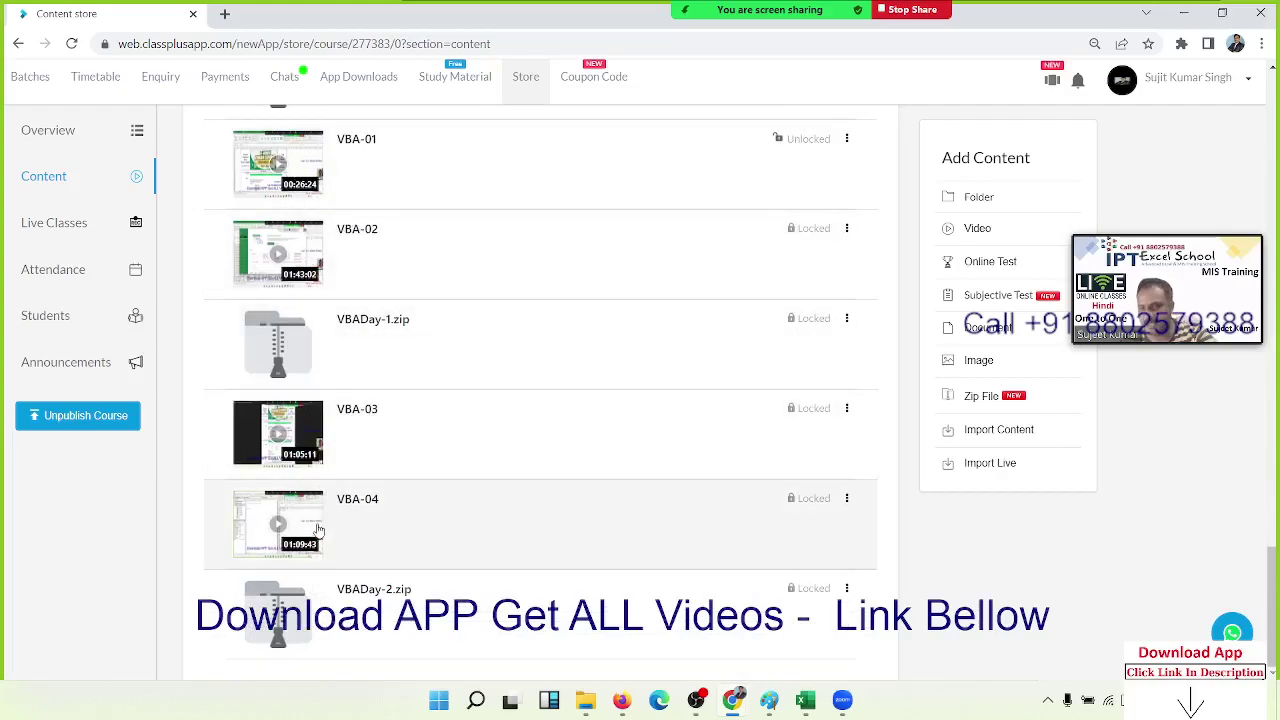
{"action": "scroll", "coordinate": [318, 400], "scroll_direction": "up", "scroll_amount": 3}
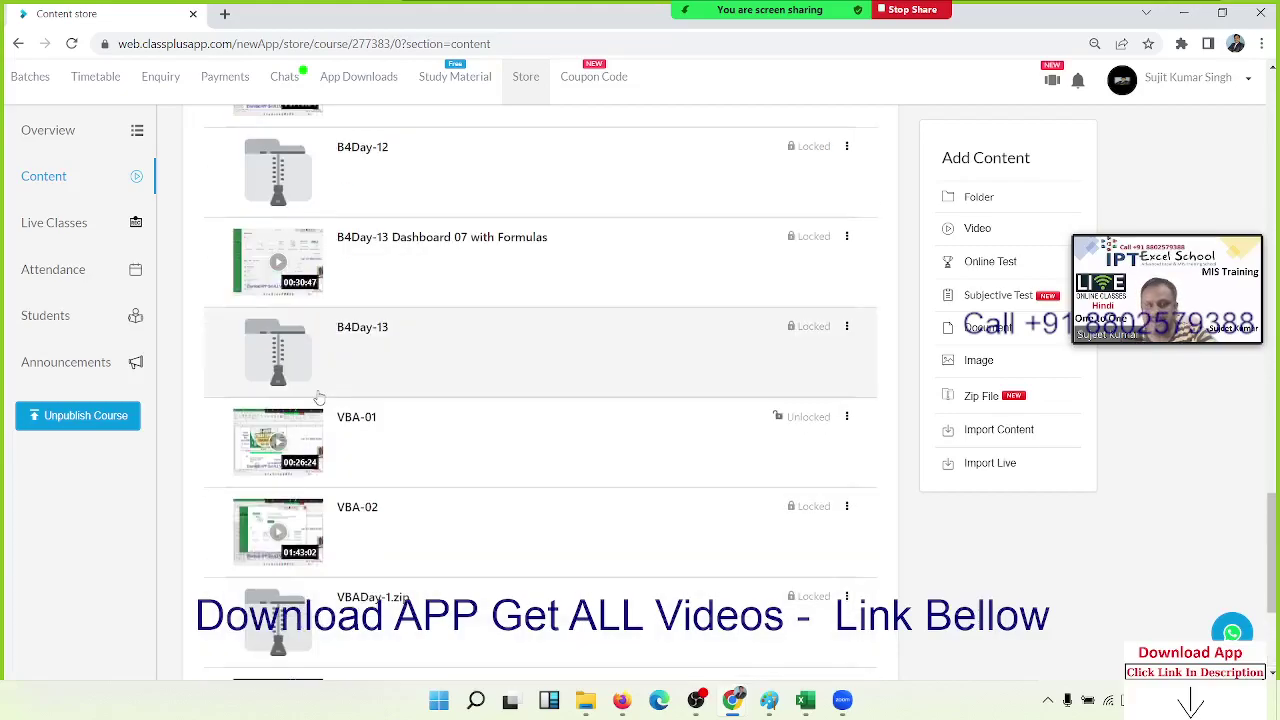
{"action": "scroll", "coordinate": [318, 398], "scroll_direction": "up", "scroll_amount": 6}
{"action": "scroll", "coordinate": [318, 398], "scroll_direction": "up", "scroll_amount": 5}
{"action": "scroll", "coordinate": [318, 398], "scroll_direction": "up", "scroll_amount": 8}
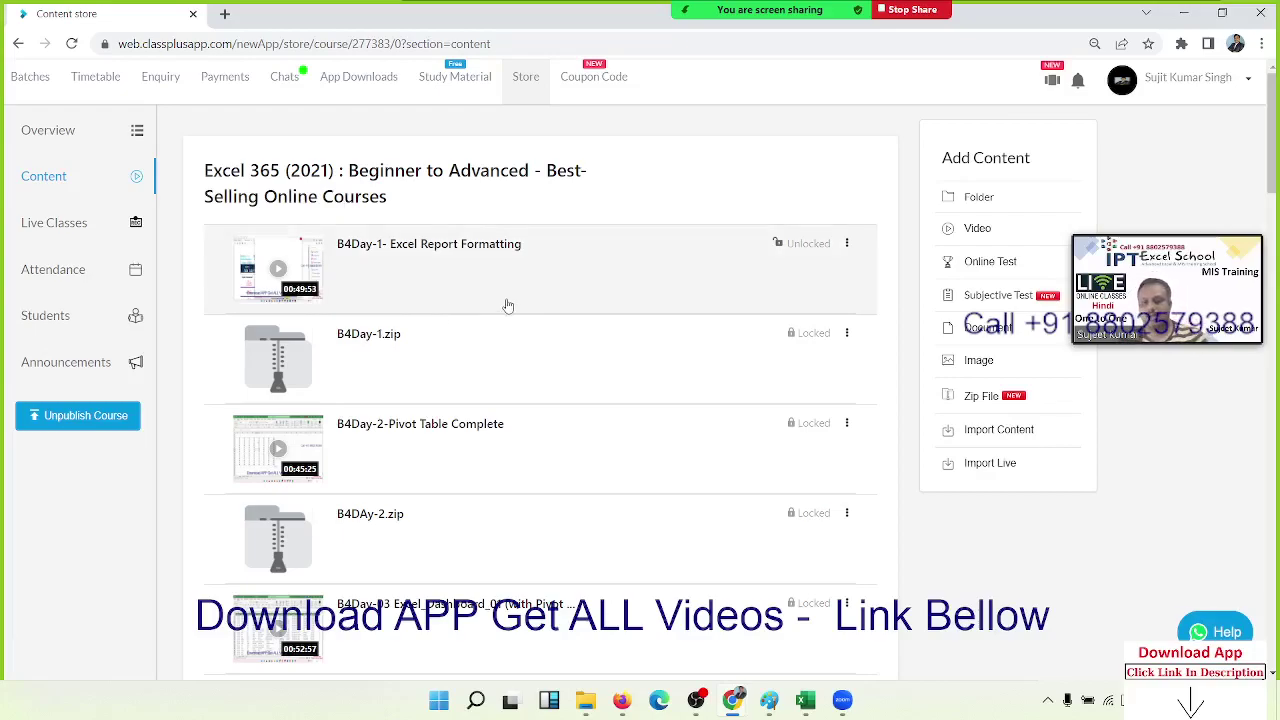
Go back to the store's My Courses home page with its earnings and subscriber stats.
{"action": "scroll", "coordinate": [506, 305], "scroll_direction": "down", "scroll_amount": 9}
{"action": "scroll", "coordinate": [510, 323], "scroll_direction": "down", "scroll_amount": 2}
{"action": "scroll", "coordinate": [510, 323], "scroll_direction": "down", "scroll_amount": 6}
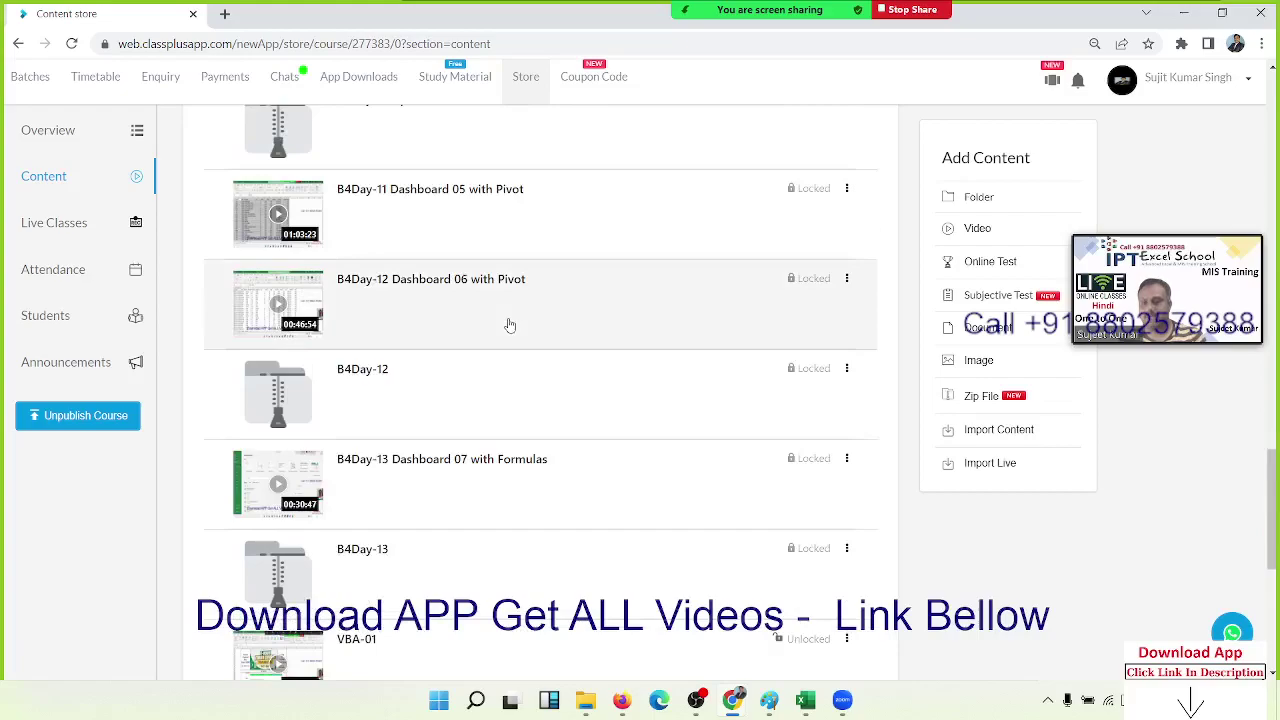
{"action": "scroll", "coordinate": [510, 323], "scroll_direction": "up", "scroll_amount": 10}
{"action": "scroll", "coordinate": [510, 323], "scroll_direction": "up", "scroll_amount": 6}
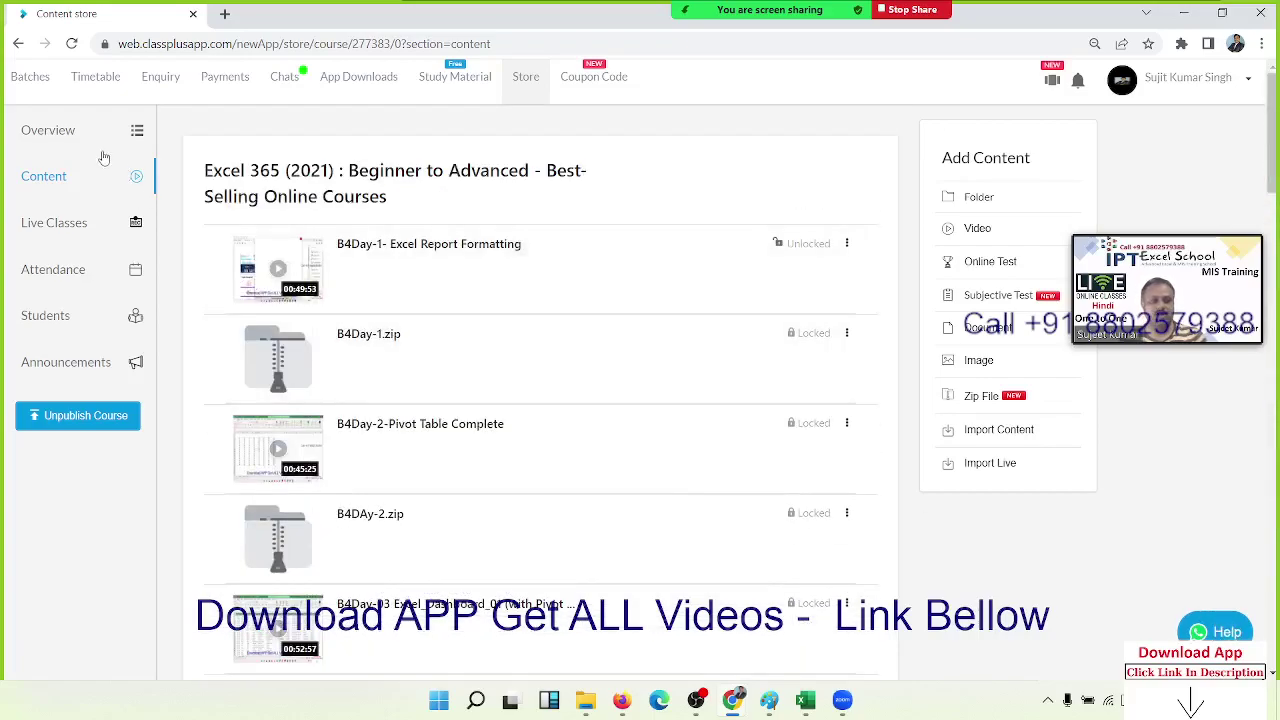
{"action": "left_click", "coordinate": [19, 45]}
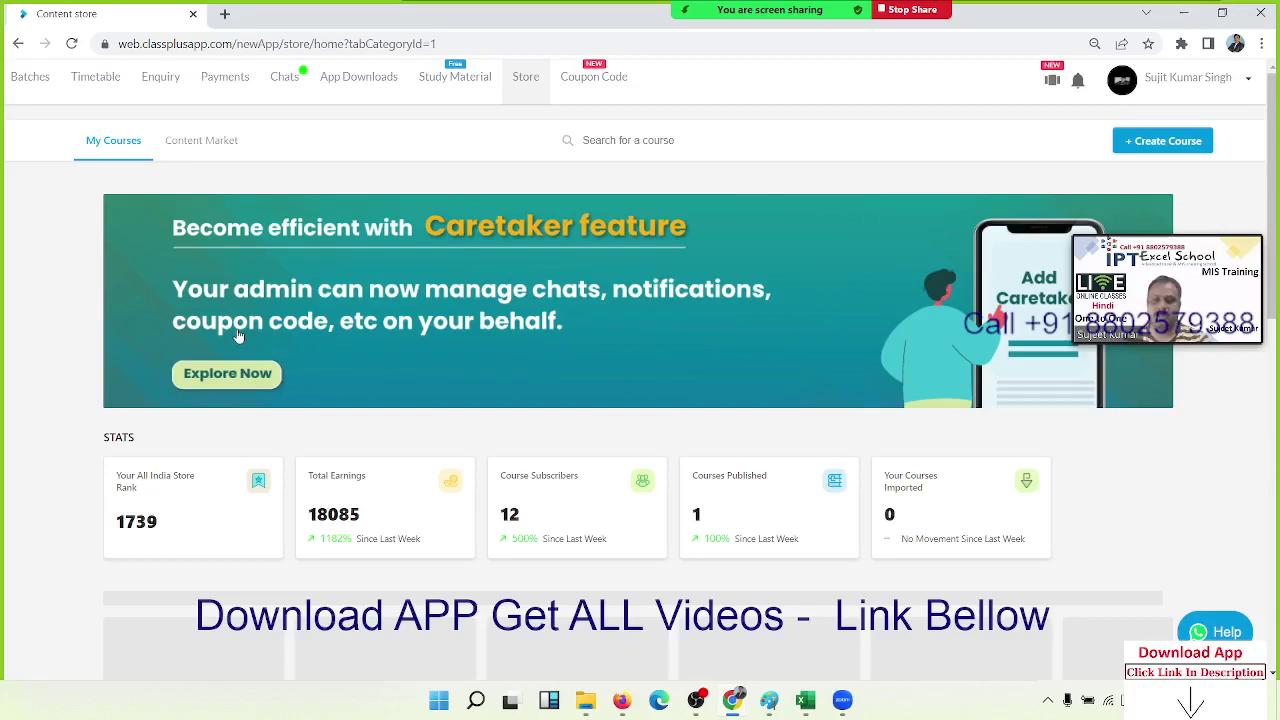
Open the Excel 365 (2021) course, dismiss the Installments popup, and view its 0 enrolled students.
{"action": "scroll", "coordinate": [238, 337], "scroll_direction": "down", "scroll_amount": 2}
{"action": "scroll", "coordinate": [238, 337], "scroll_direction": "down", "scroll_amount": 2}
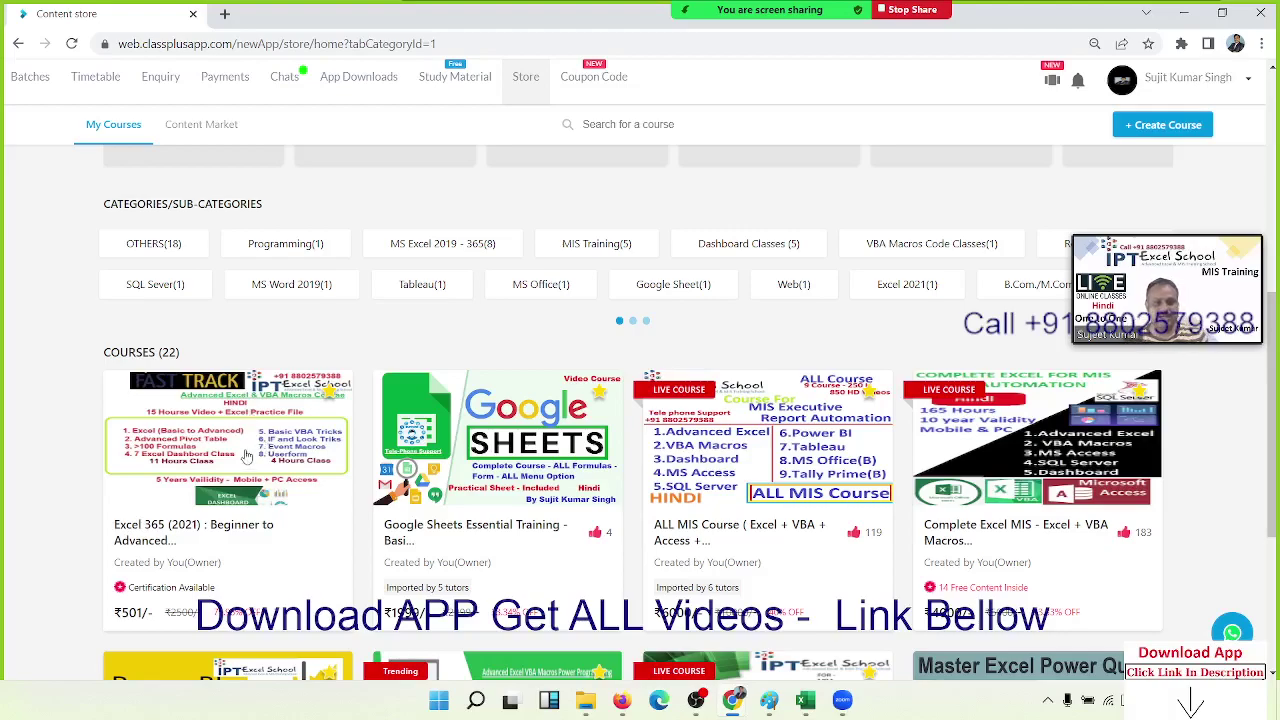
{"action": "left_click", "coordinate": [247, 459]}
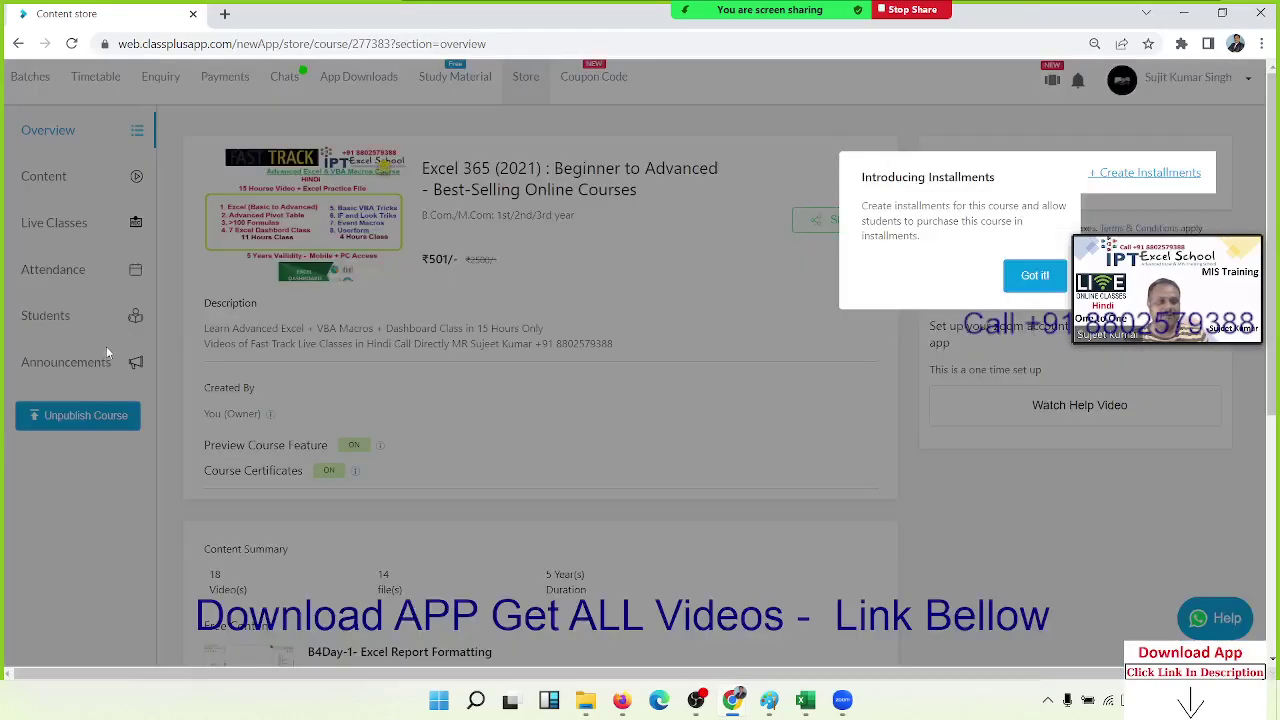
{"action": "left_click", "coordinate": [1020, 278]}
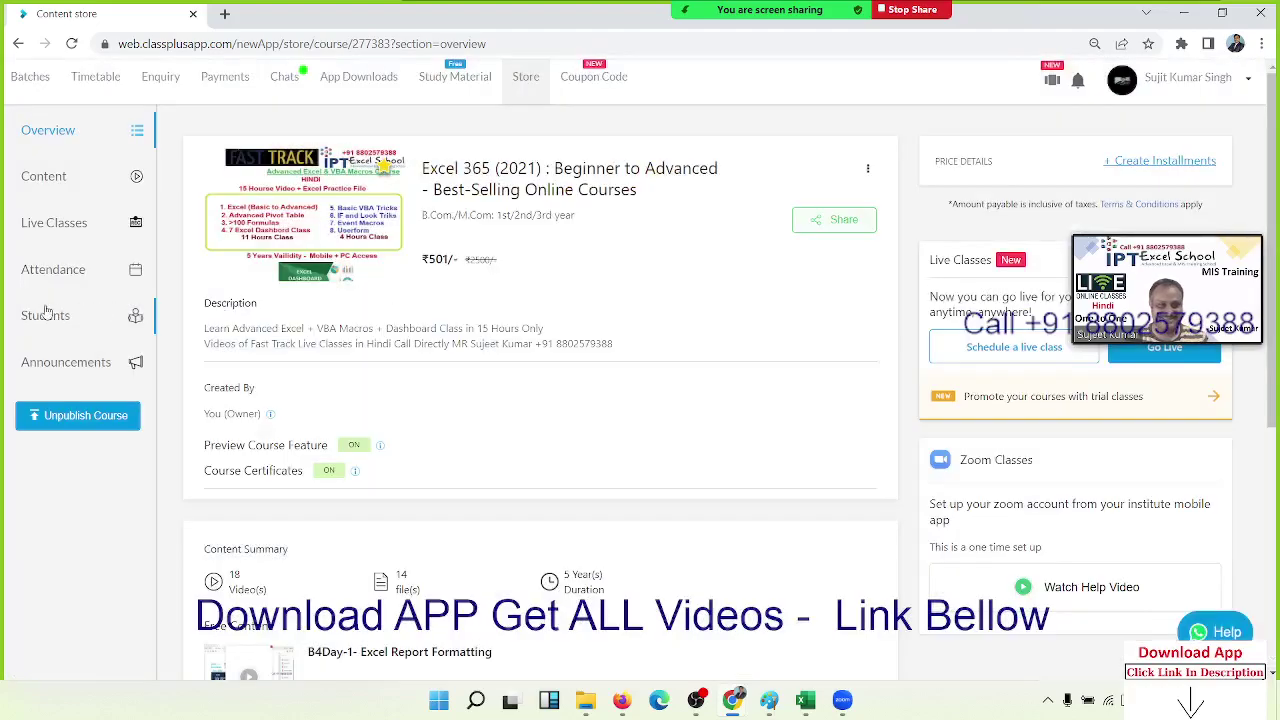
{"action": "left_click", "coordinate": [68, 318]}
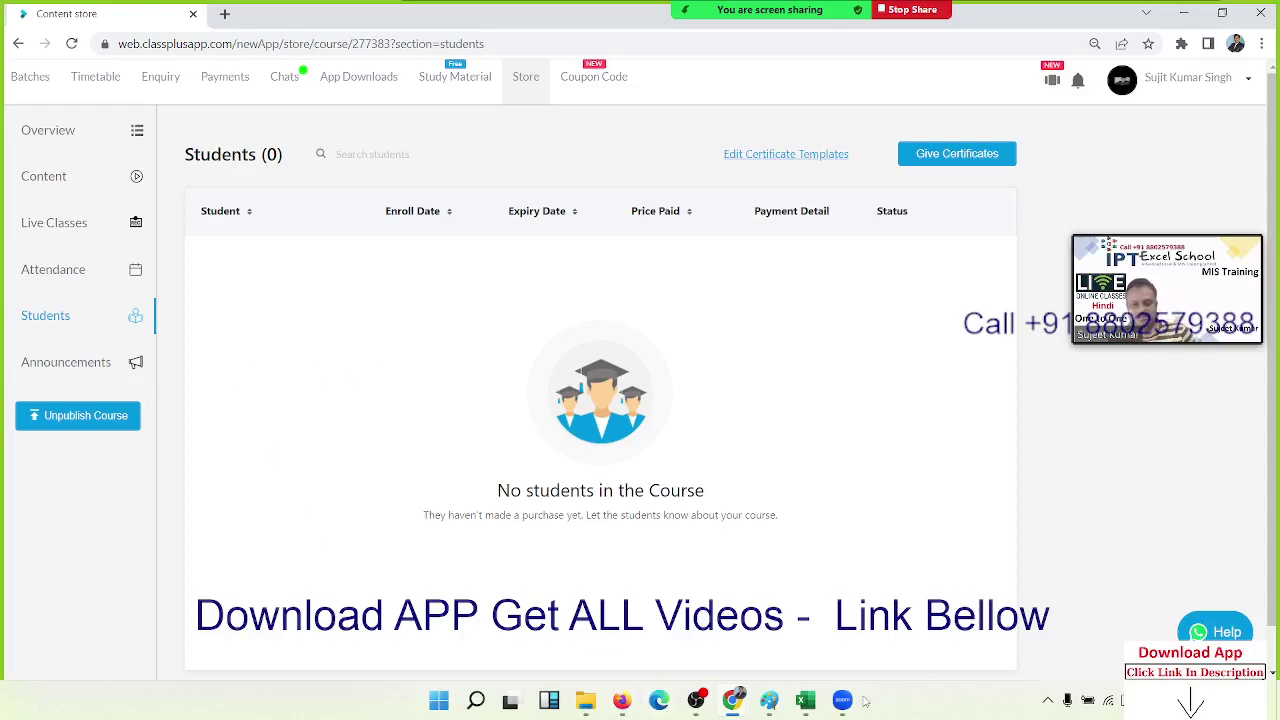
Switch to Excel and browse the full list of recent workbooks.
{"action": "left_click", "coordinate": [805, 700]}
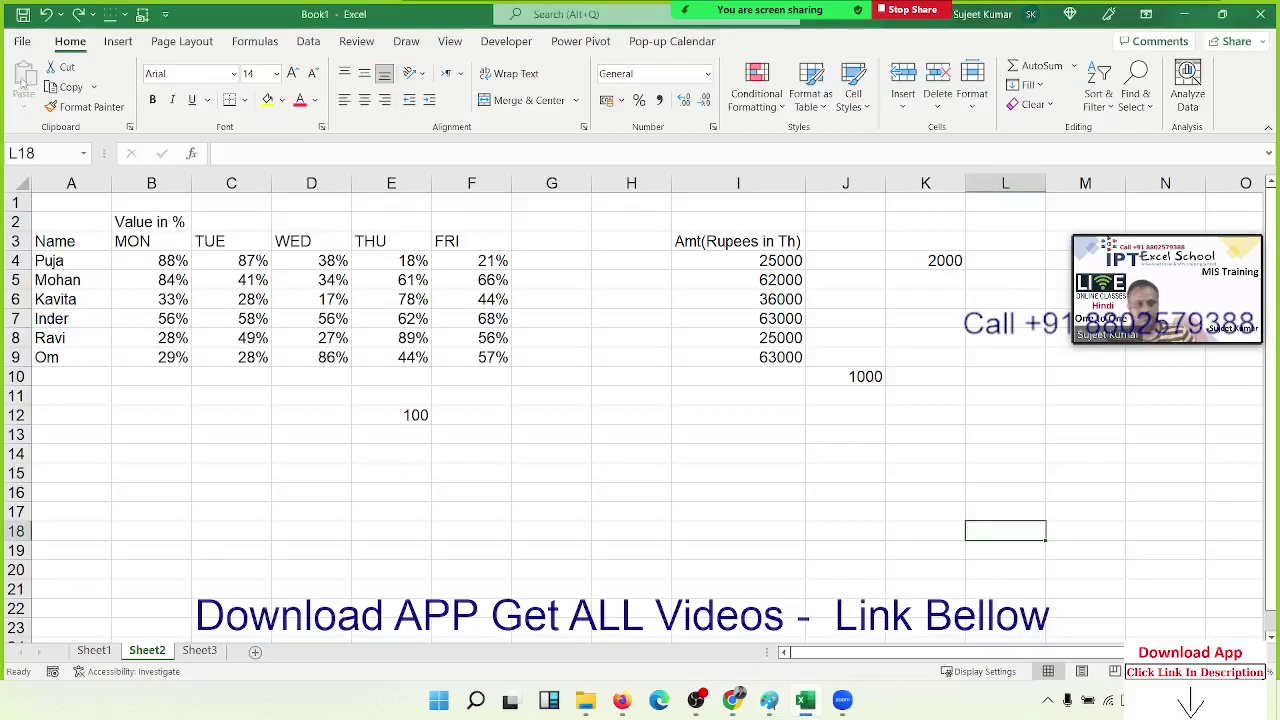
{"action": "left_click", "coordinate": [22, 41]}
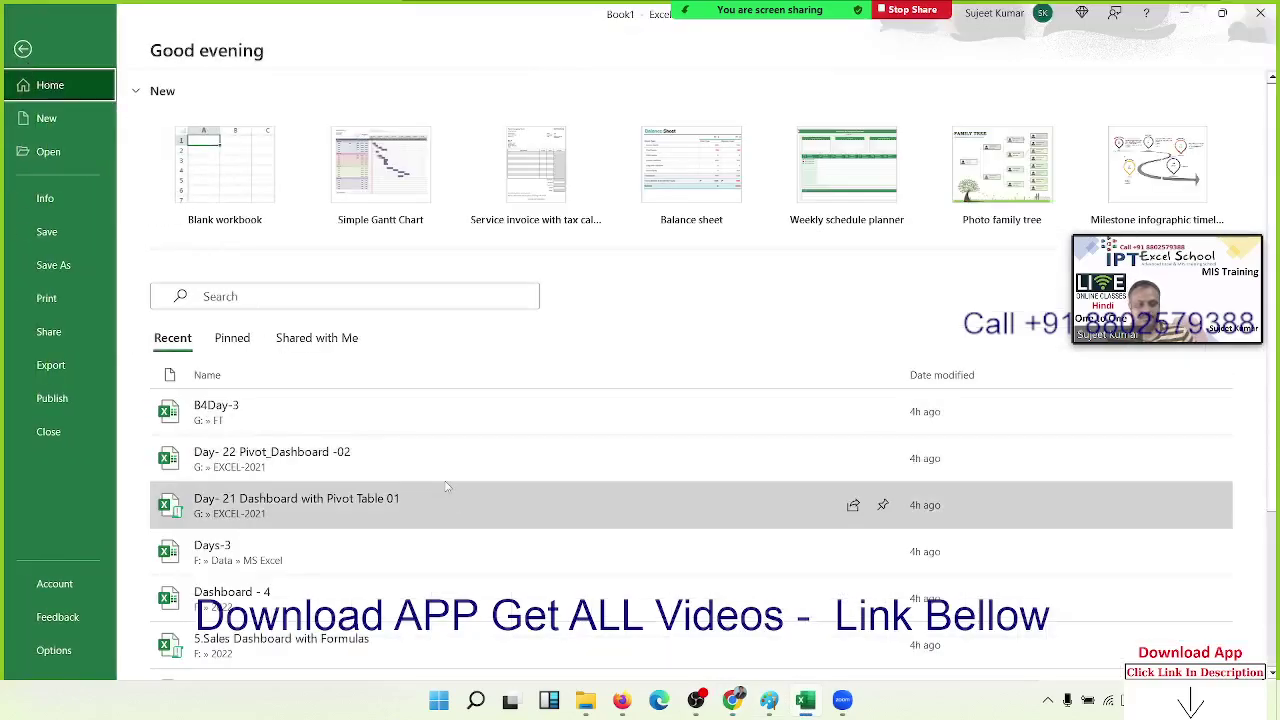
{"action": "key", "text": "Escape"}
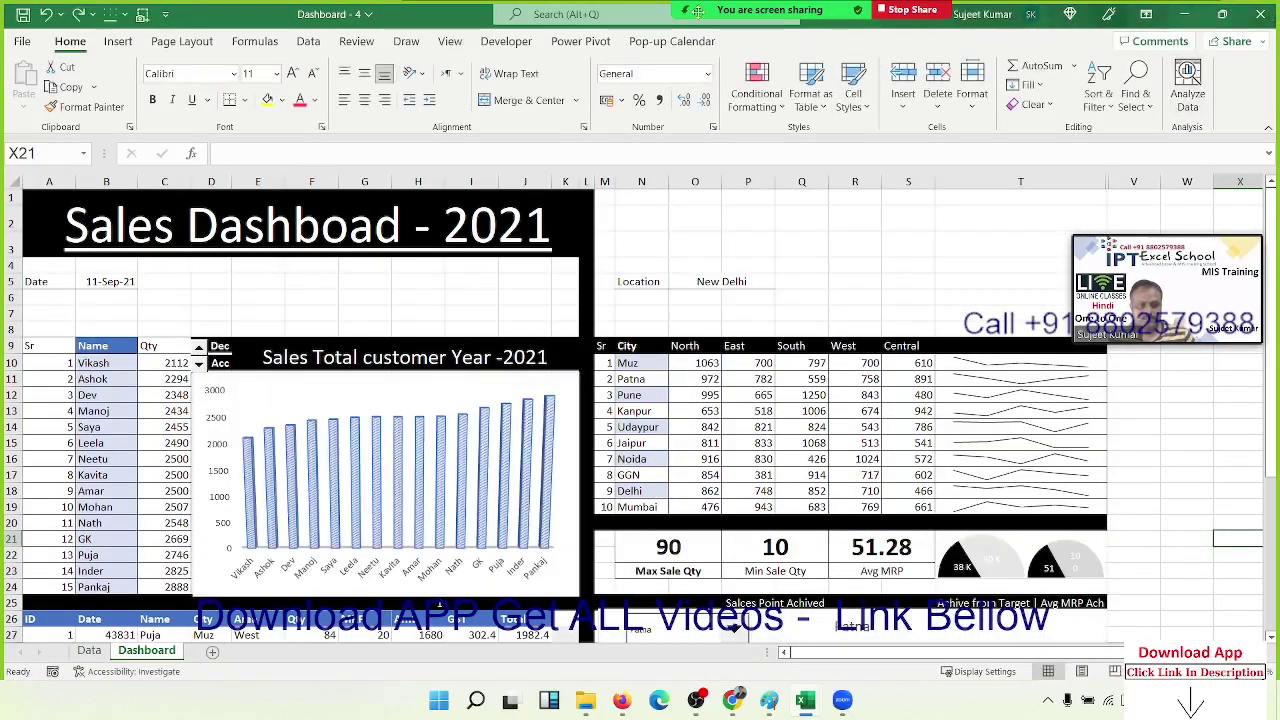
{"action": "left_click", "coordinate": [22, 41]}
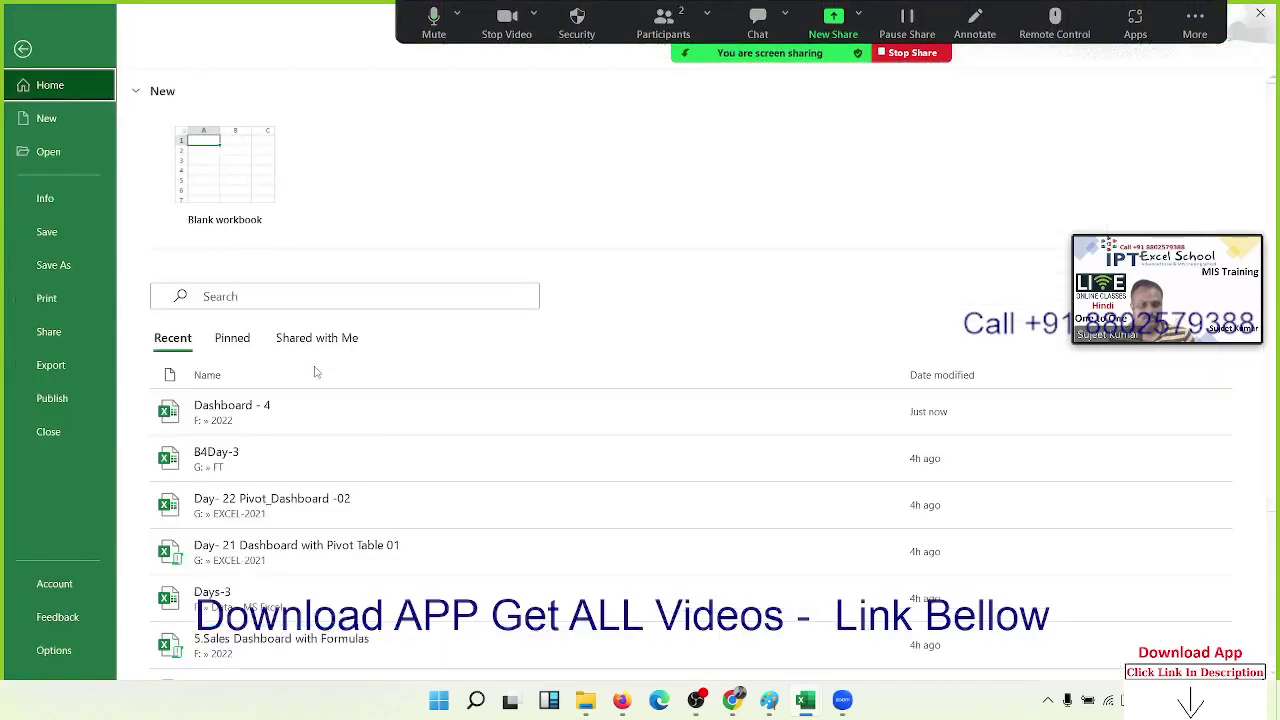
{"action": "scroll", "coordinate": [405, 478], "scroll_direction": "down", "scroll_amount": 3}
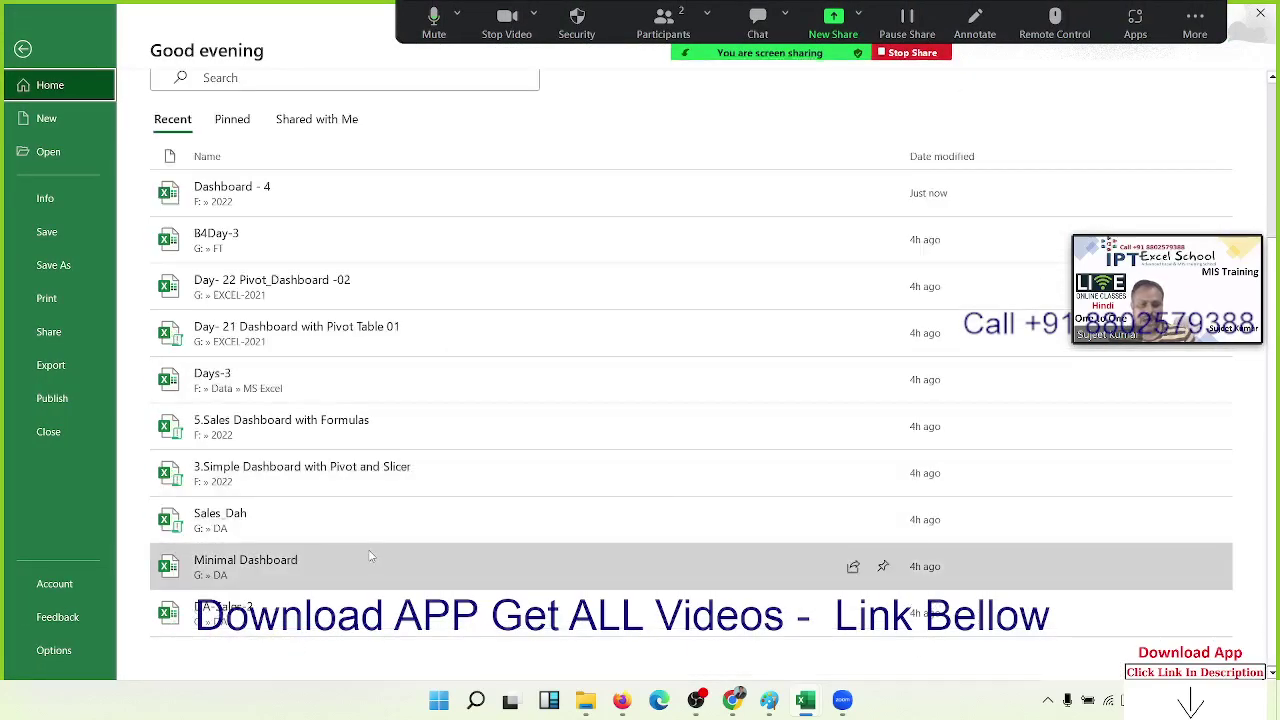
{"action": "left_click", "coordinate": [48, 151]}
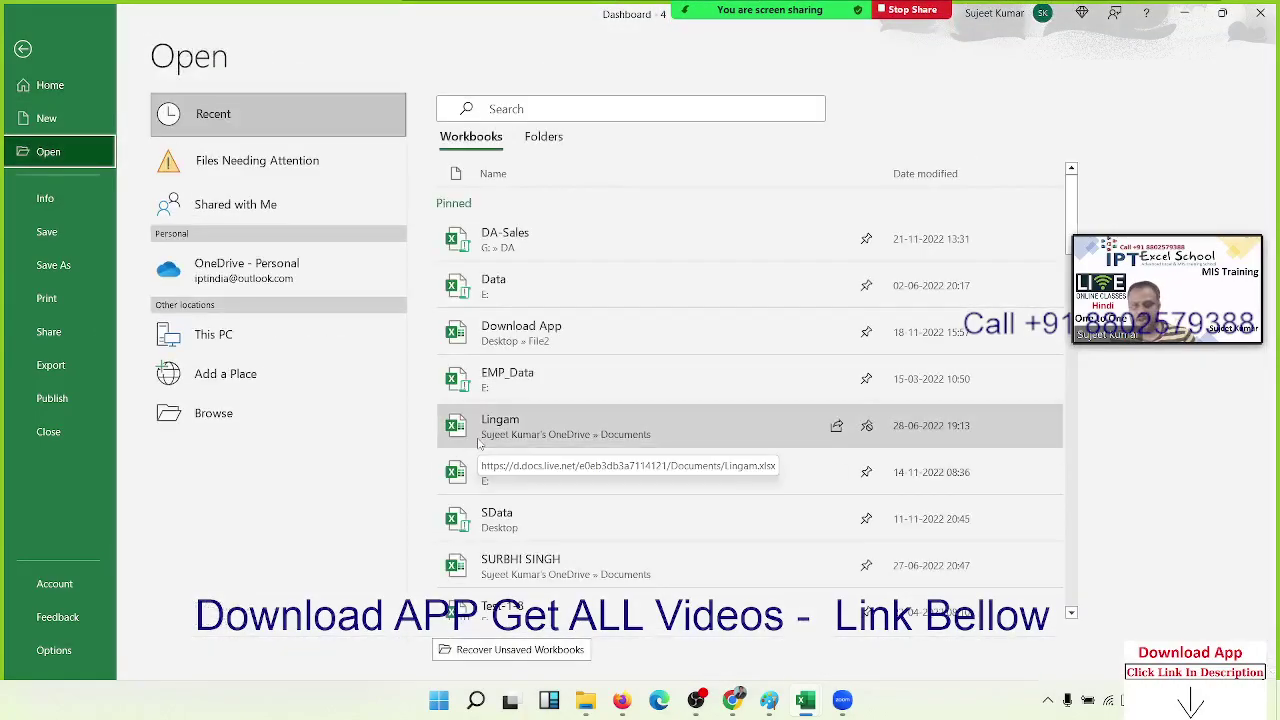
Open the Dashboard - 4 workbook, select cell R4, then close the workbook.
{"action": "scroll", "coordinate": [686, 457], "scroll_direction": "down", "scroll_amount": 1}
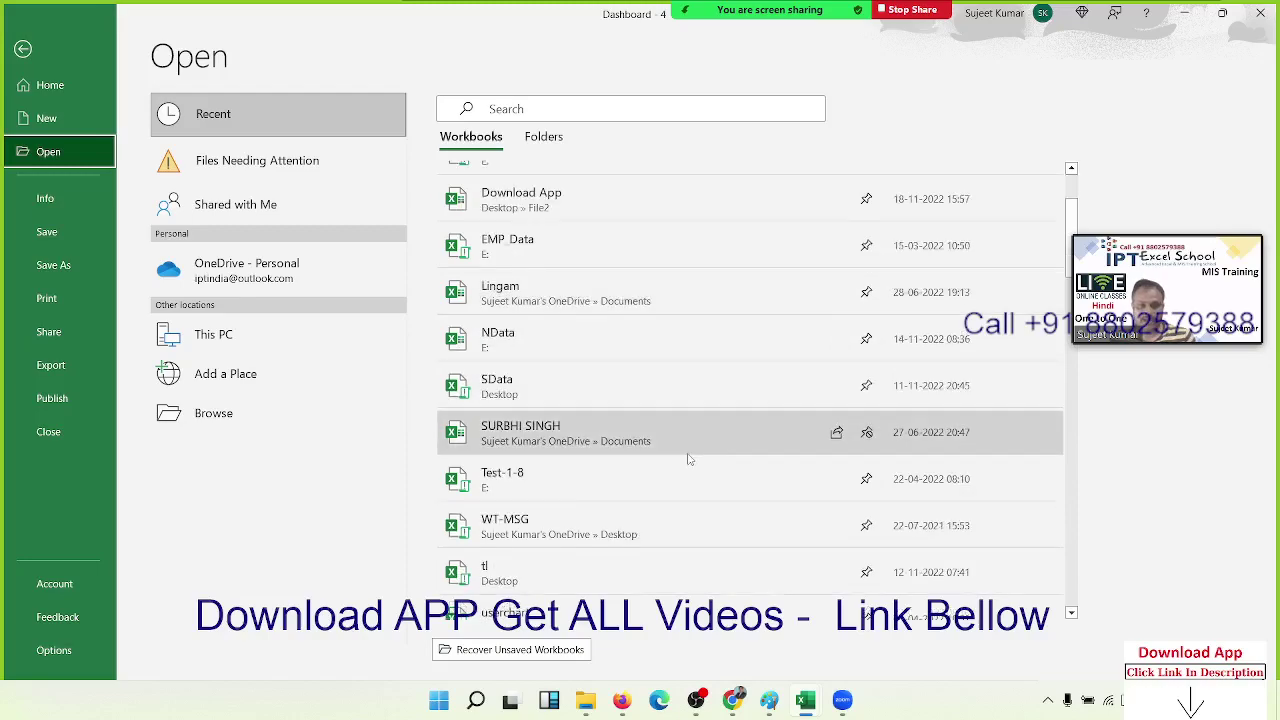
{"action": "scroll", "coordinate": [688, 459], "scroll_direction": "down", "scroll_amount": 1}
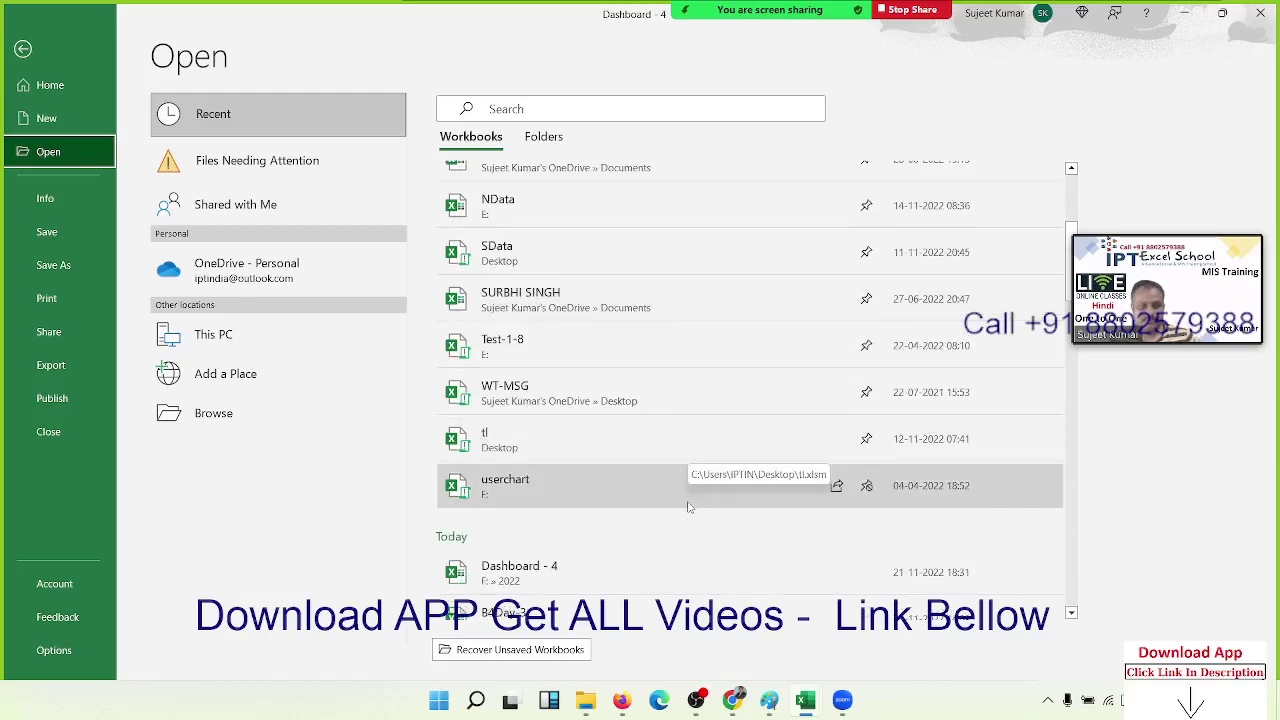
{"action": "scroll", "coordinate": [688, 500], "scroll_direction": "down", "scroll_amount": 1}
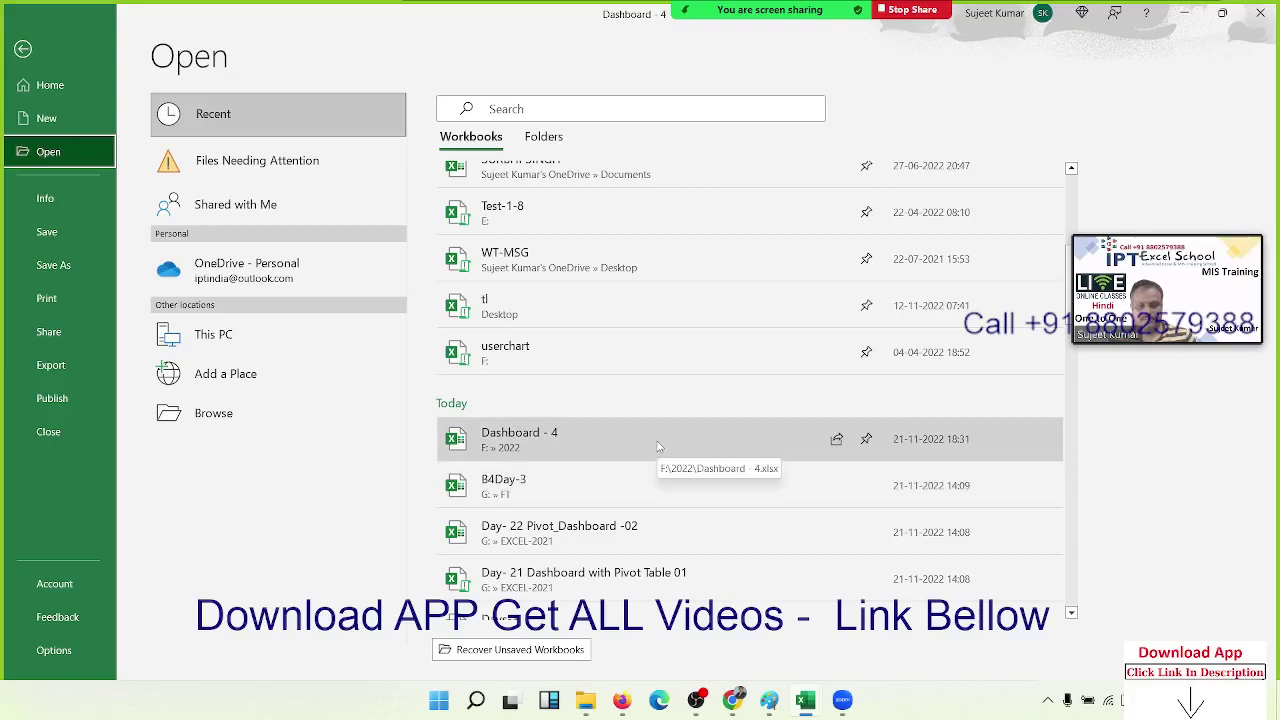
{"action": "left_click", "coordinate": [658, 446]}
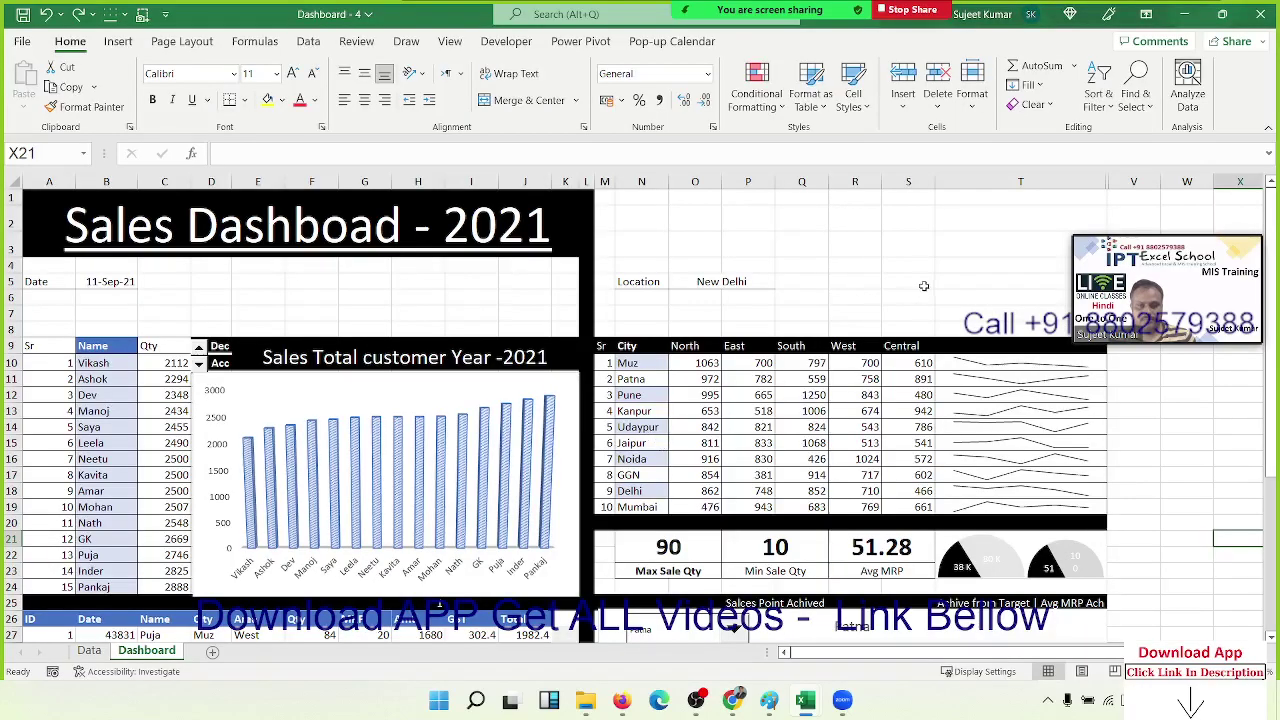
{"action": "left_click", "coordinate": [854, 270]}
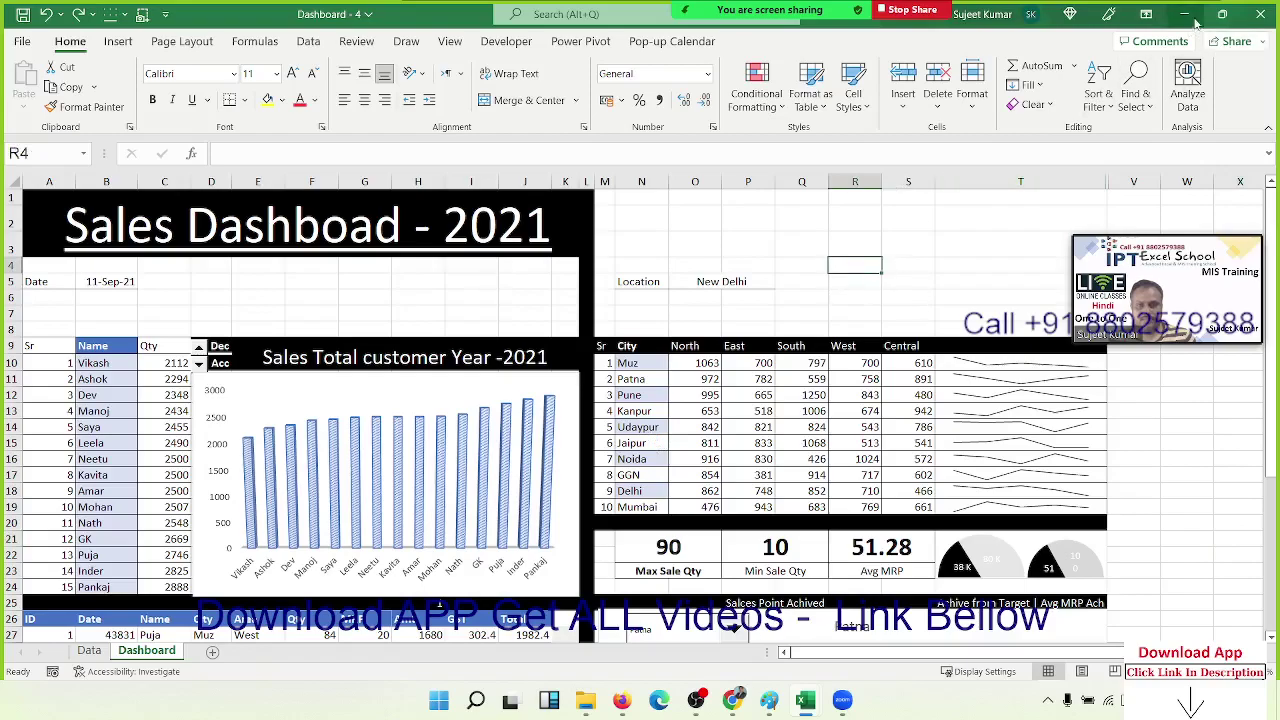
{"action": "left_click", "coordinate": [1260, 14]}
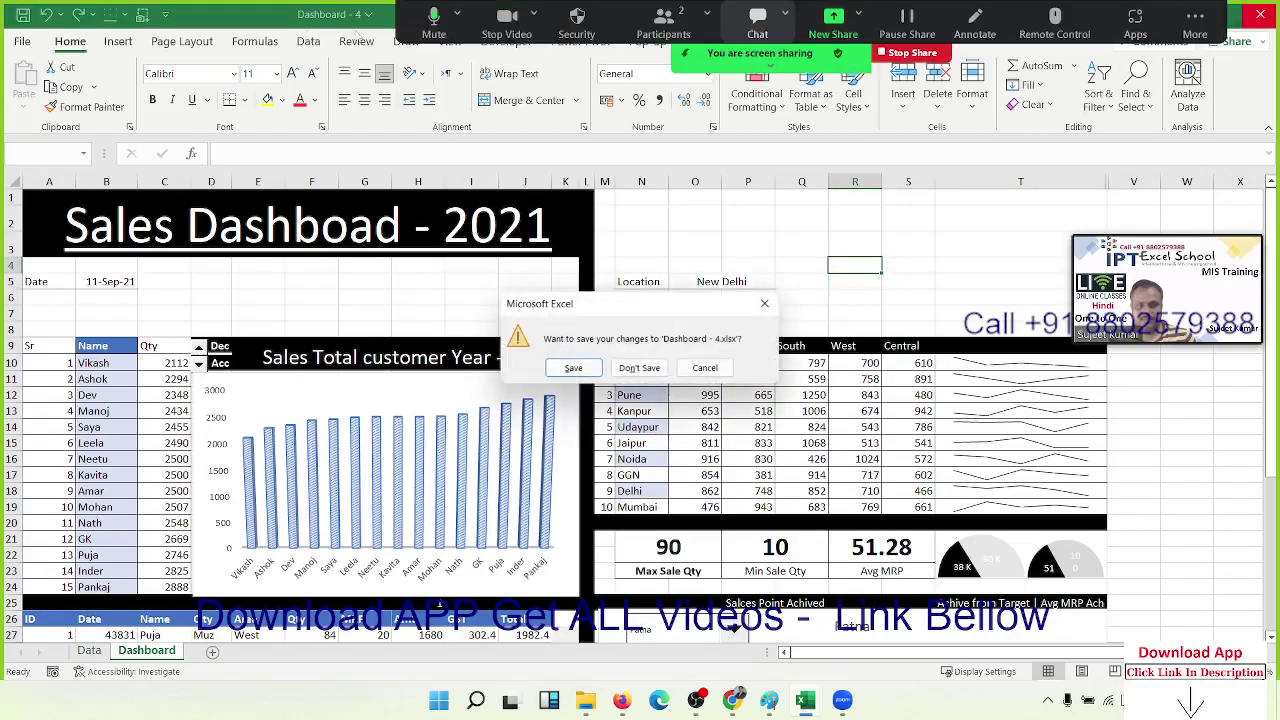
Close Dashboard - 4 without saving and bring up the recent workbooks list.
{"action": "left_click", "coordinate": [639, 368]}
{"action": "left_click", "coordinate": [22, 50]}
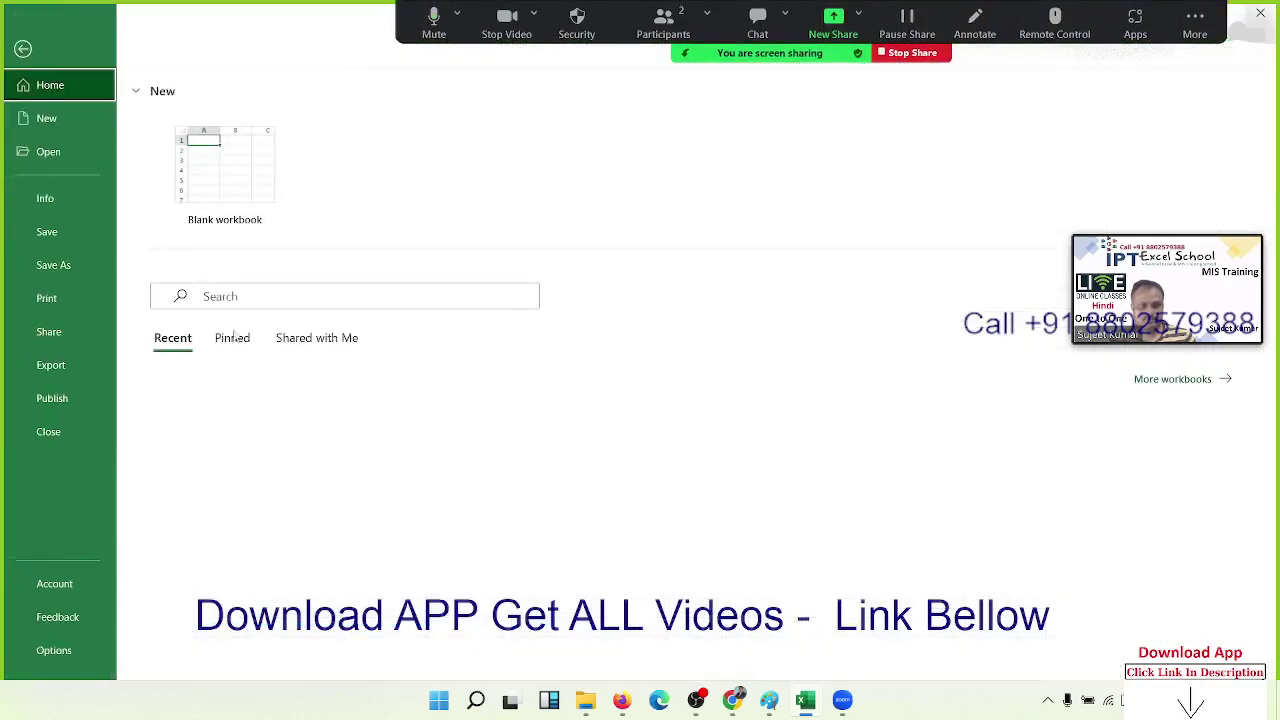
{"action": "scroll", "coordinate": [313, 488], "scroll_direction": "down", "scroll_amount": 5}
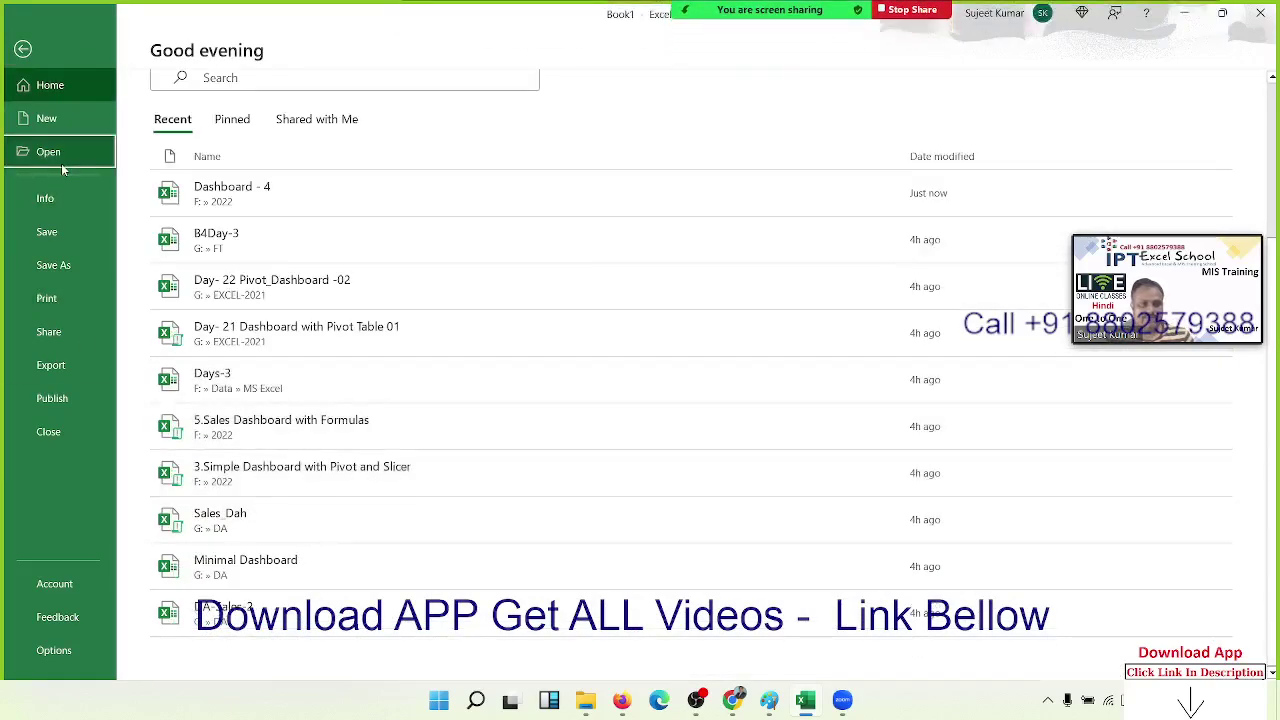
{"action": "scroll", "coordinate": [640, 492], "scroll_direction": "down", "scroll_amount": 2}
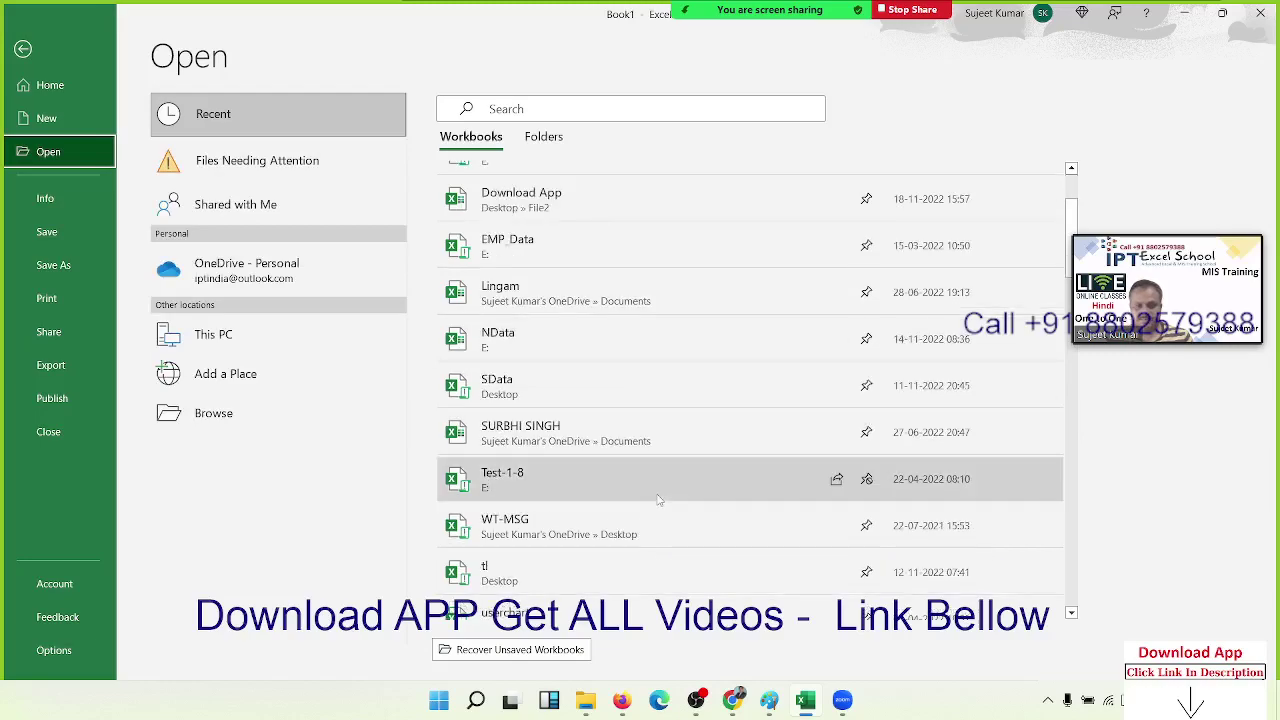
{"action": "scroll", "coordinate": [658, 500], "scroll_direction": "down", "scroll_amount": 3}
{"action": "scroll", "coordinate": [658, 500], "scroll_direction": "down", "scroll_amount": 3}
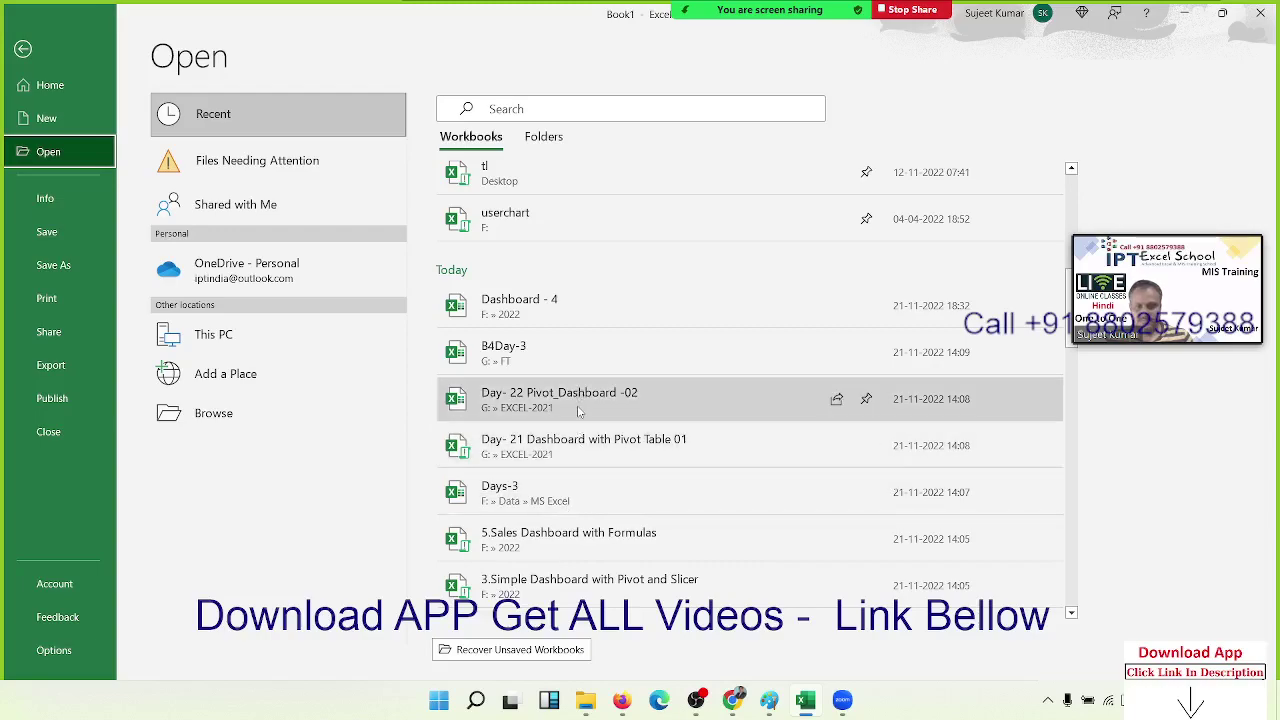
Try opening Dashboard_B4 from the recent list and dismiss the file-not-found error.
{"action": "scroll", "coordinate": [576, 480], "scroll_direction": "down", "scroll_amount": 1}
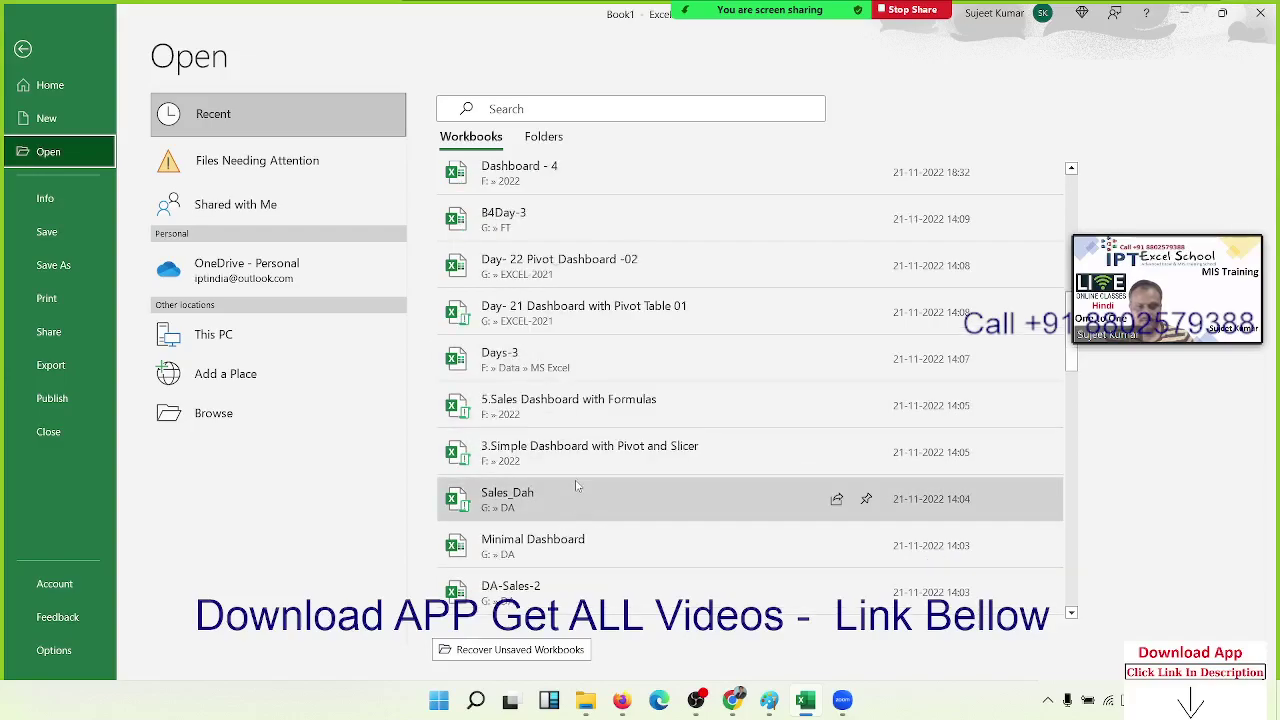
{"action": "scroll", "coordinate": [576, 478], "scroll_direction": "up", "scroll_amount": 2}
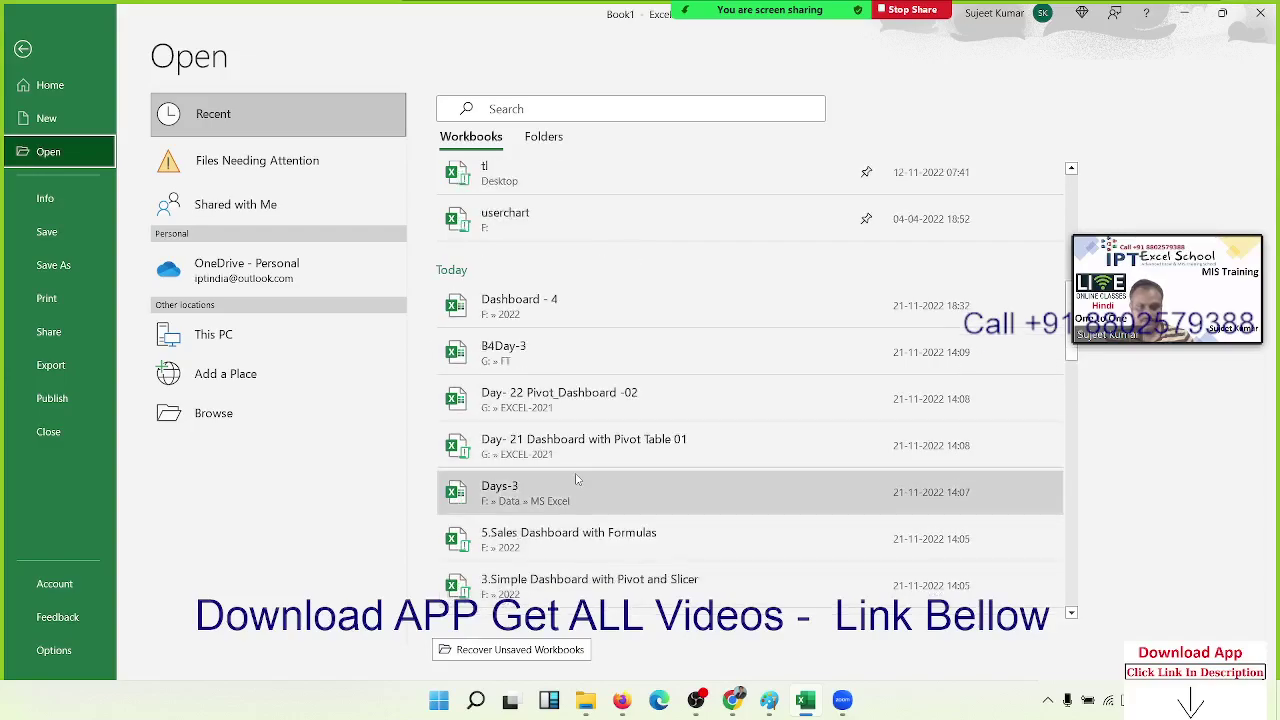
{"action": "scroll", "coordinate": [576, 480], "scroll_direction": "up", "scroll_amount": 1}
{"action": "scroll", "coordinate": [576, 480], "scroll_direction": "up", "scroll_amount": 2}
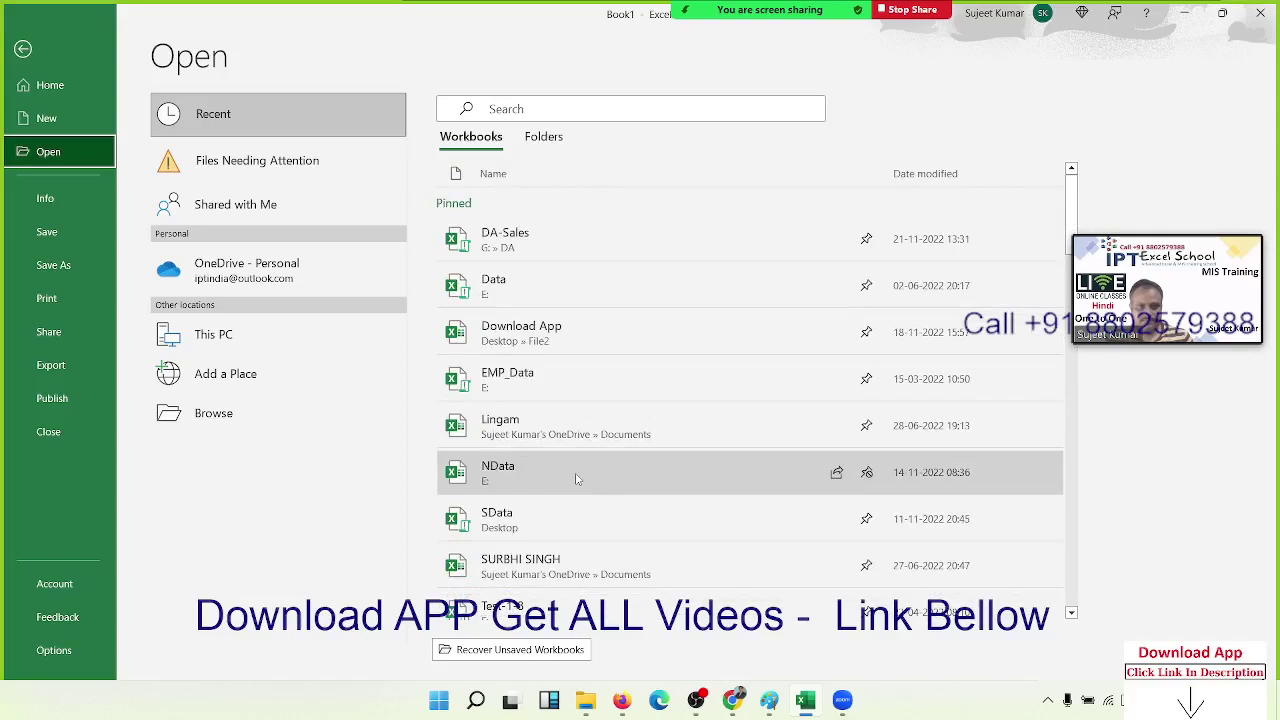
{"action": "scroll", "coordinate": [576, 479], "scroll_direction": "down", "scroll_amount": 1}
{"action": "scroll", "coordinate": [576, 478], "scroll_direction": "down", "scroll_amount": 1}
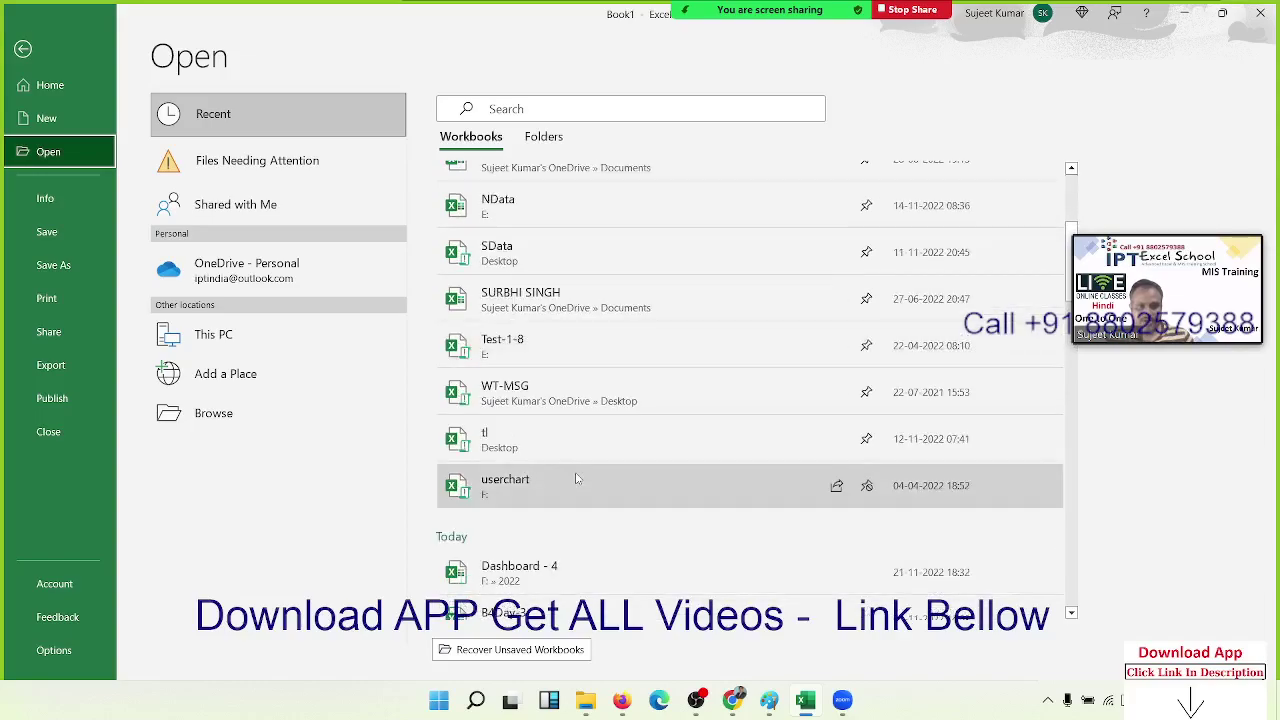
{"action": "scroll", "coordinate": [576, 479], "scroll_direction": "down", "scroll_amount": 1}
{"action": "scroll", "coordinate": [576, 479], "scroll_direction": "down", "scroll_amount": 1}
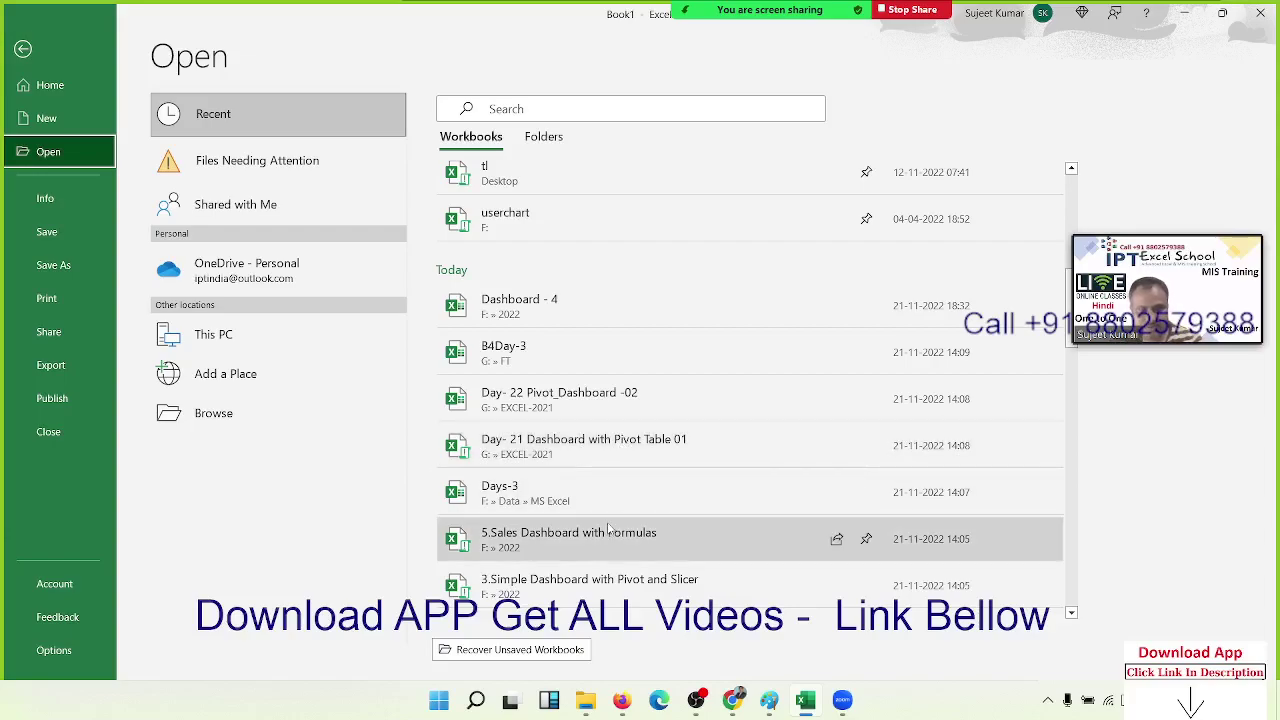
{"action": "scroll", "coordinate": [608, 505], "scroll_direction": "down", "scroll_amount": 1}
{"action": "scroll", "coordinate": [606, 510], "scroll_direction": "down", "scroll_amount": 1}
{"action": "scroll", "coordinate": [606, 510], "scroll_direction": "down", "scroll_amount": 1}
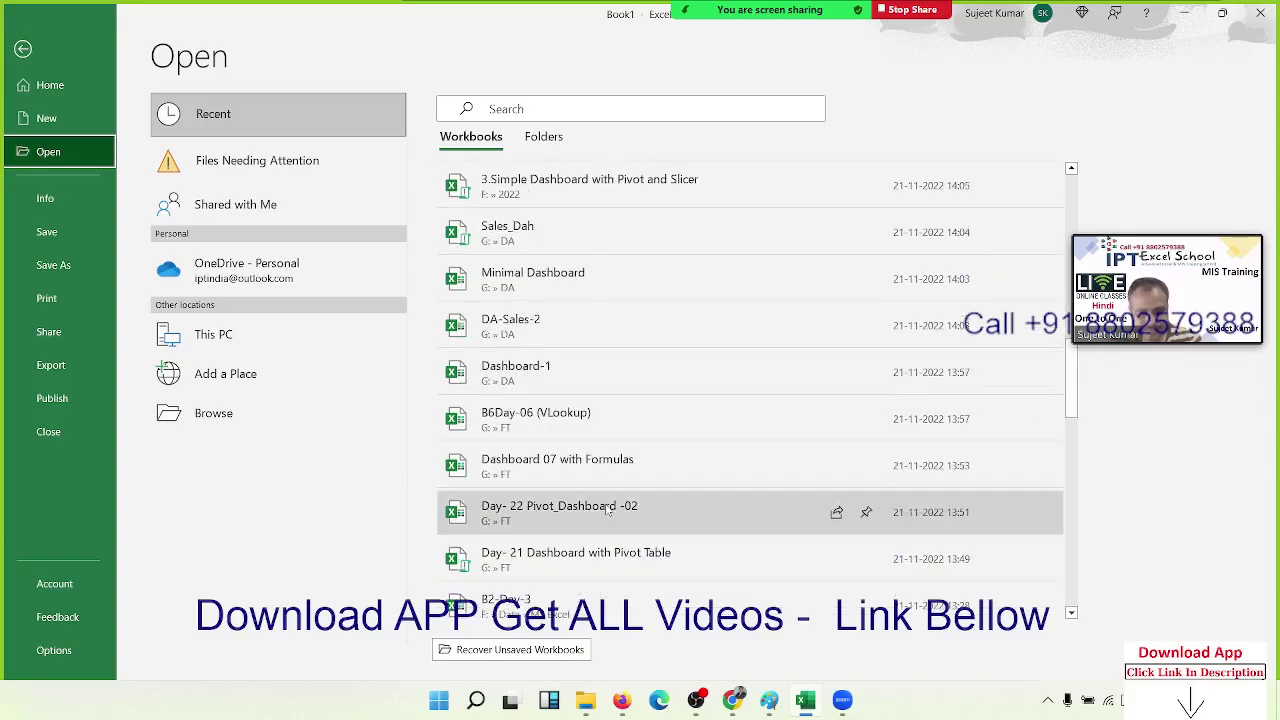
{"action": "scroll", "coordinate": [606, 510], "scroll_direction": "down", "scroll_amount": 1}
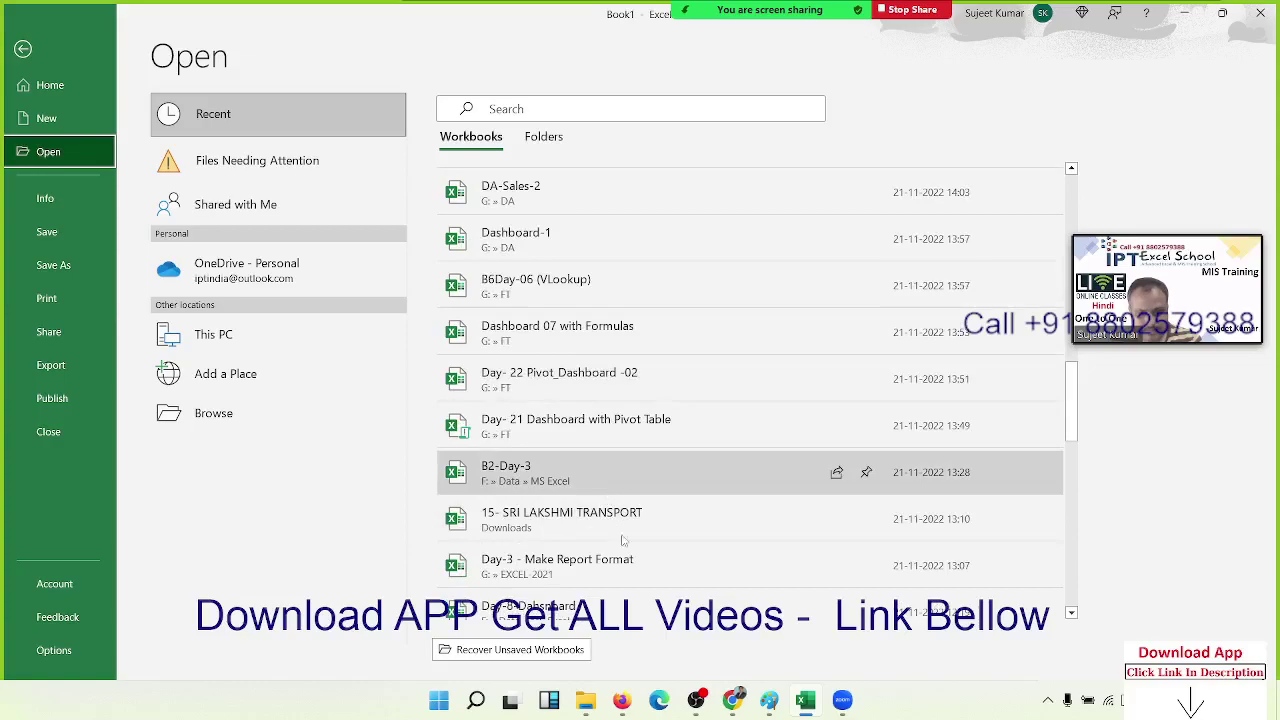
{"action": "scroll", "coordinate": [627, 547], "scroll_direction": "down", "scroll_amount": 1}
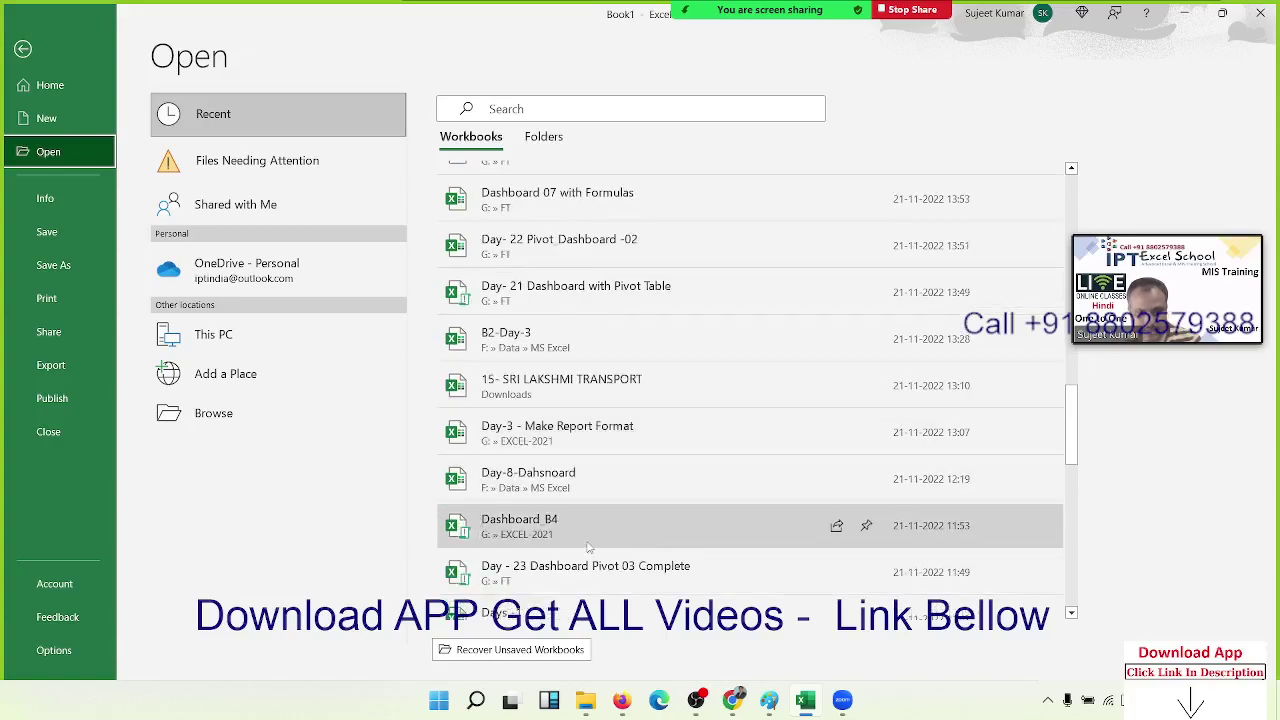
{"action": "left_click", "coordinate": [589, 546]}
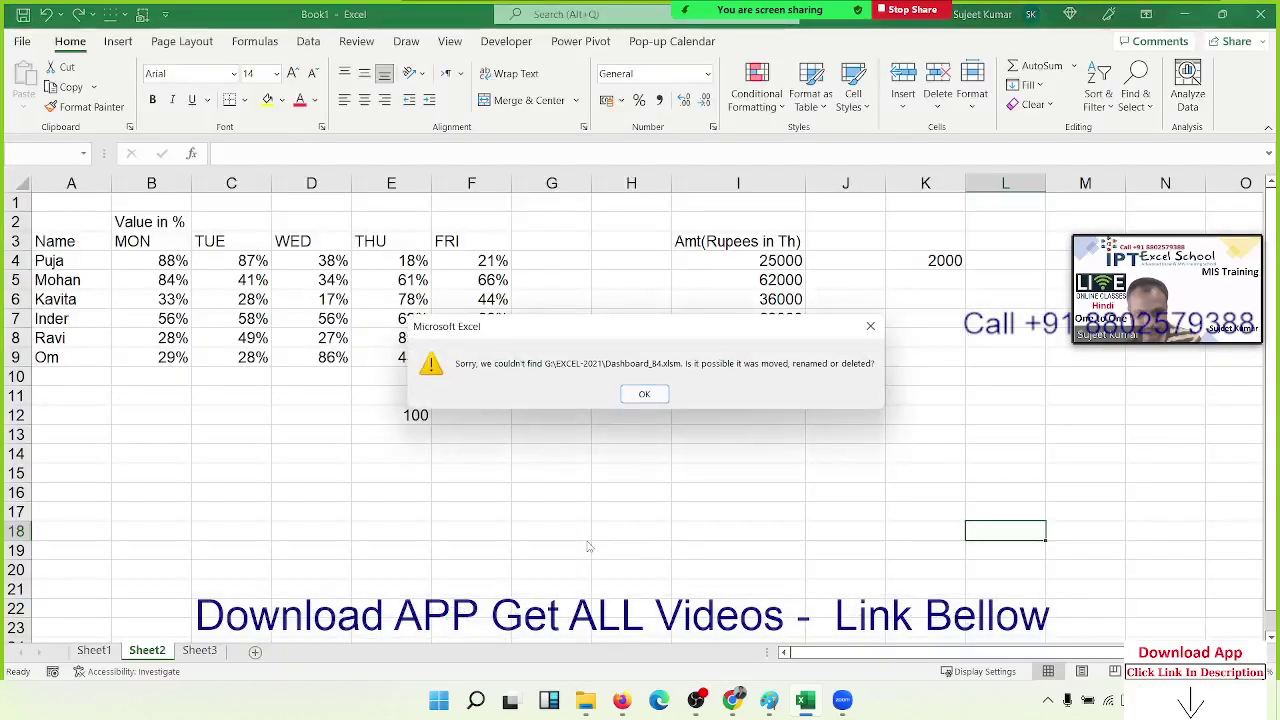
{"action": "left_click", "coordinate": [645, 395]}
In File Explorer, go to the FT folder on Local Disk (G:) and open the B4Day-8 workbook.
{"action": "mouse_move", "coordinate": [586, 700]}
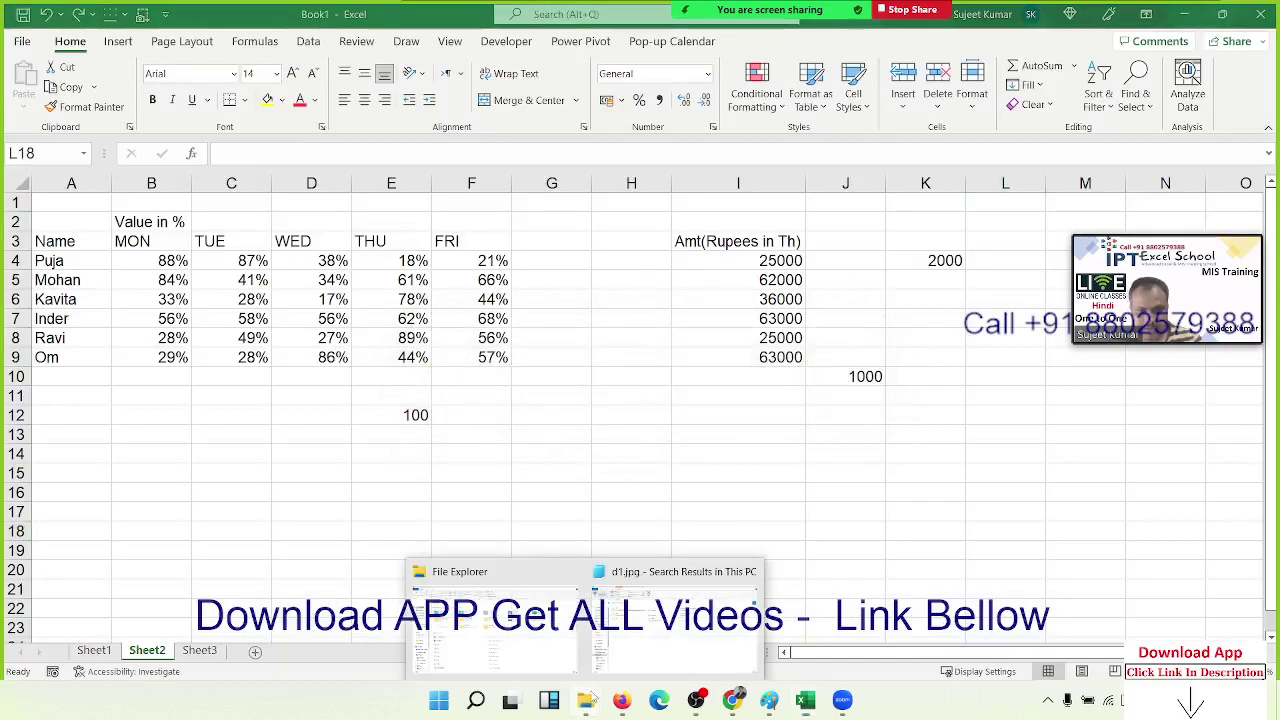
{"action": "left_click", "coordinate": [542, 643]}
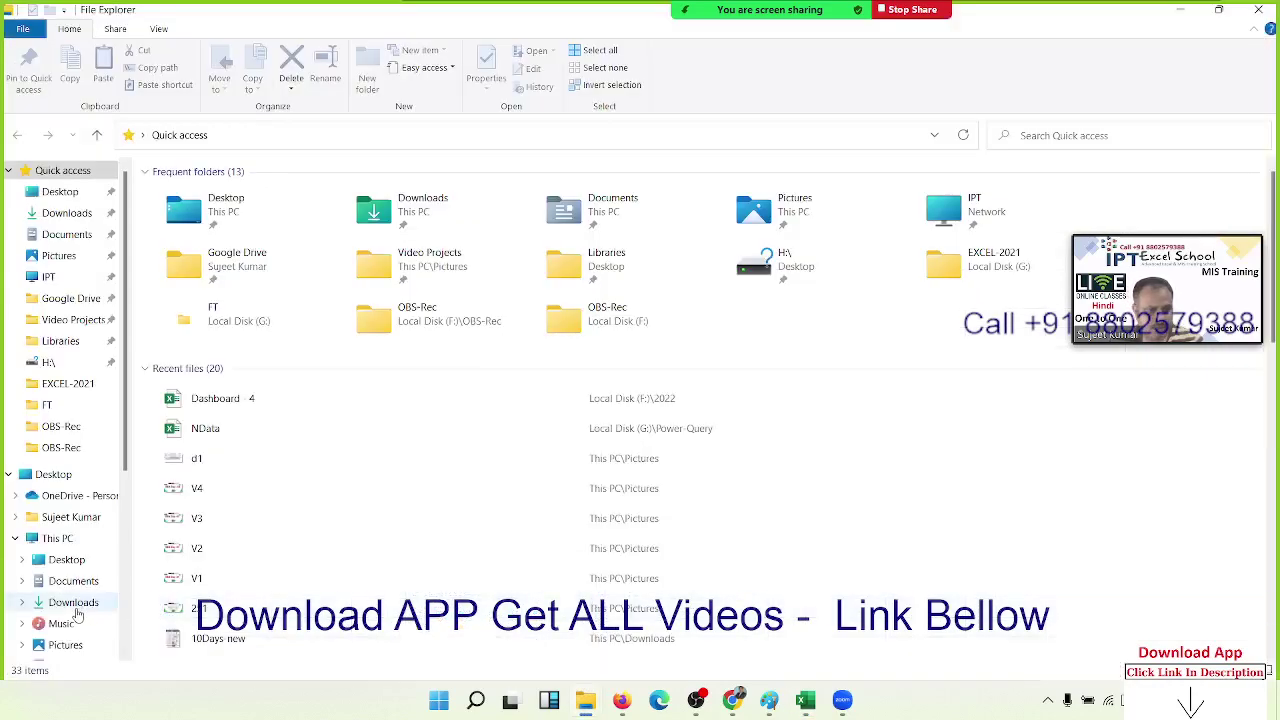
{"action": "scroll", "coordinate": [78, 612], "scroll_direction": "down", "scroll_amount": 2}
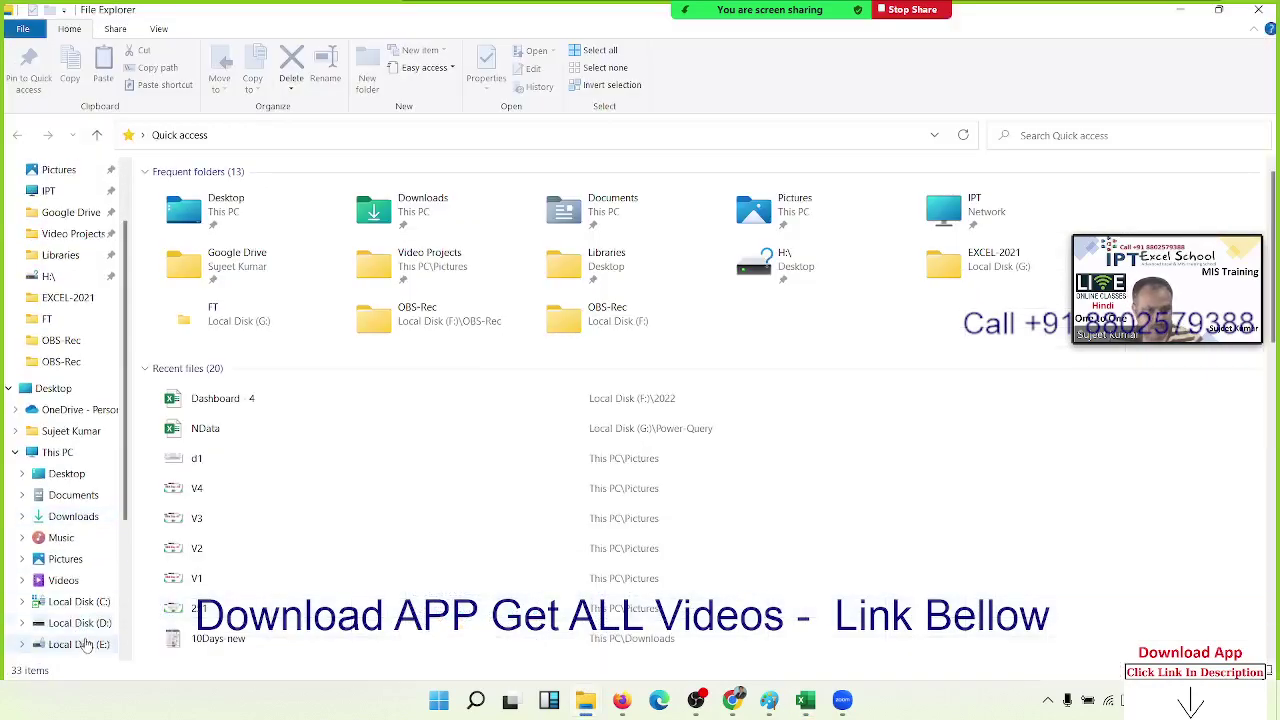
{"action": "scroll", "coordinate": [85, 630], "scroll_direction": "down", "scroll_amount": 1}
{"action": "left_click", "coordinate": [80, 622]}
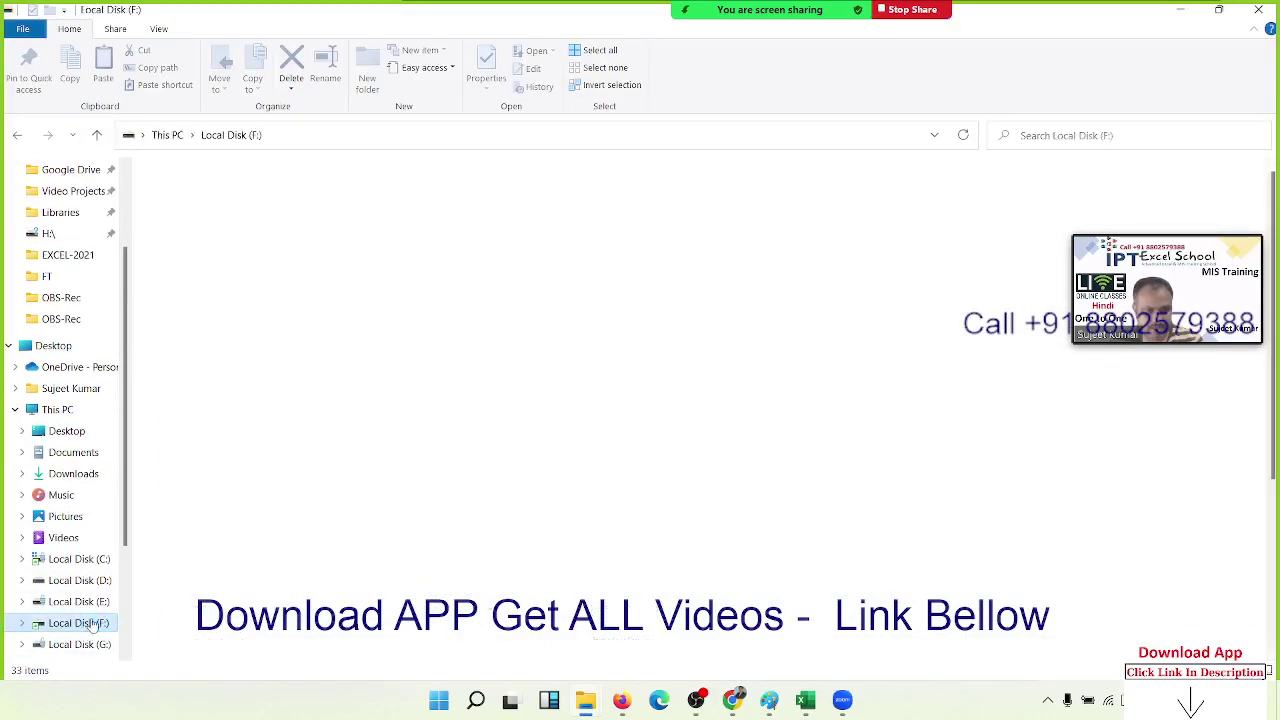
{"action": "left_click", "coordinate": [80, 644]}
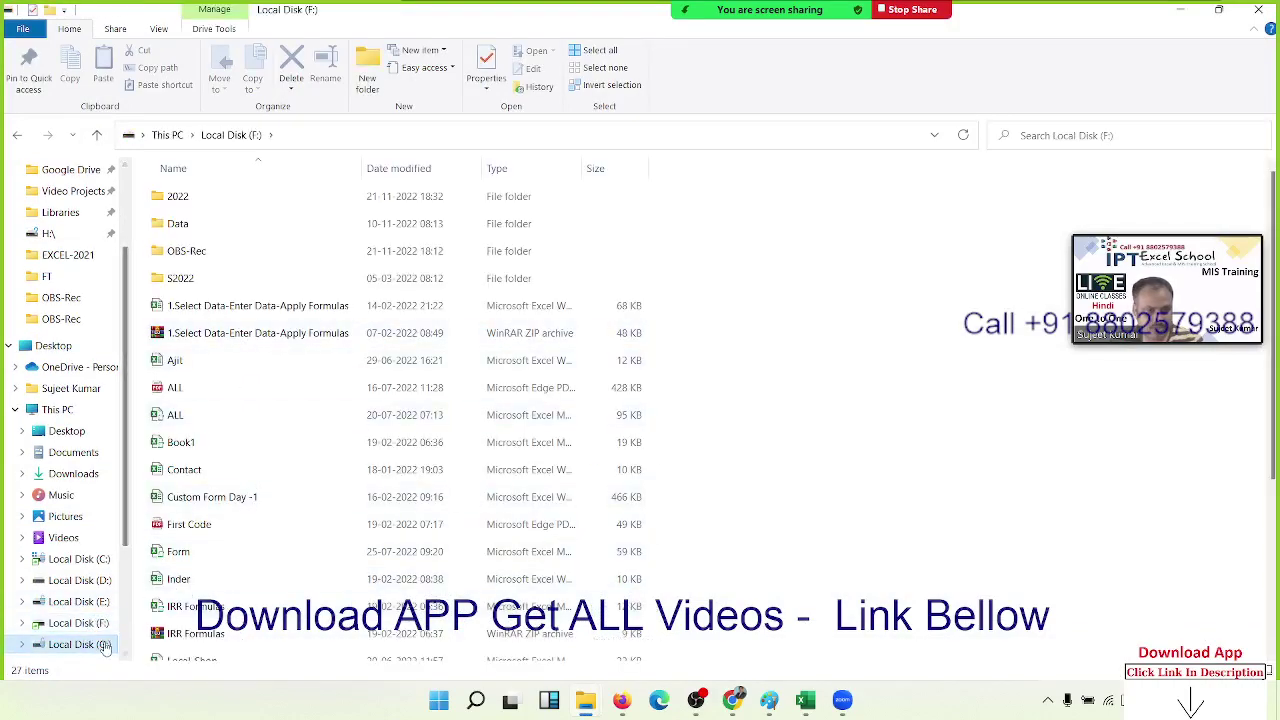
{"action": "double_click", "coordinate": [214, 337]}
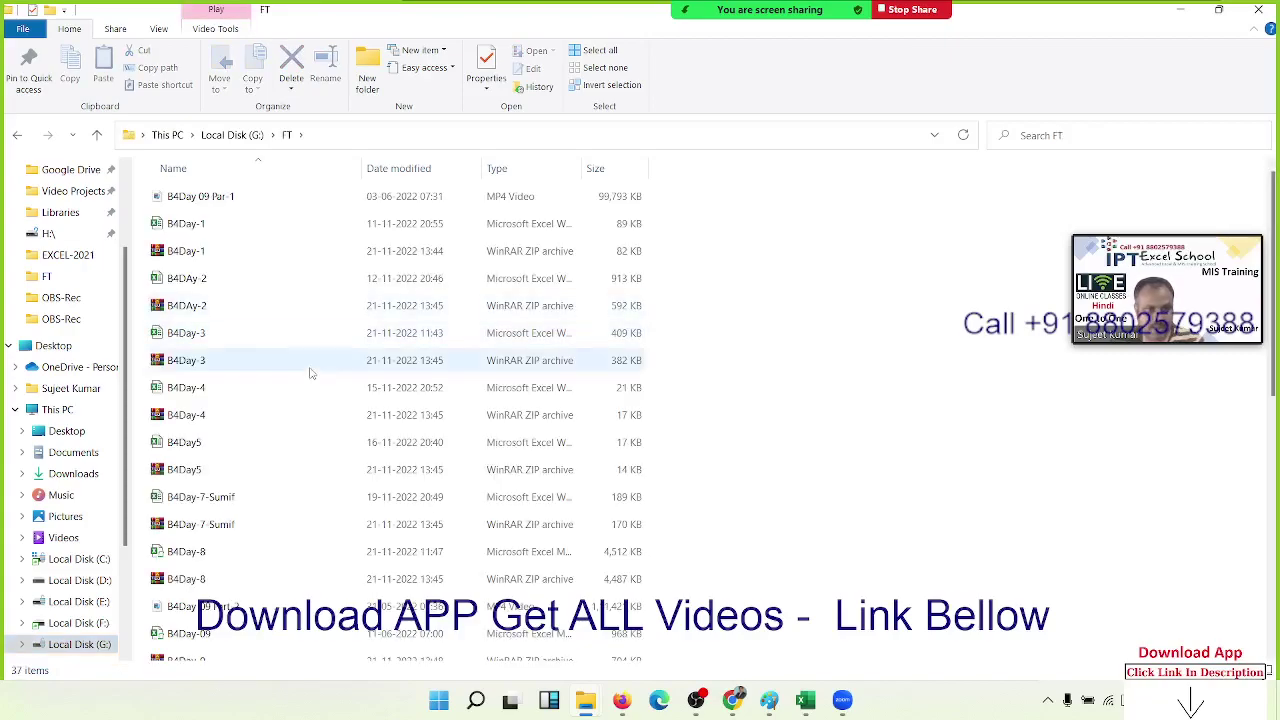
{"action": "left_click", "coordinate": [268, 506]}
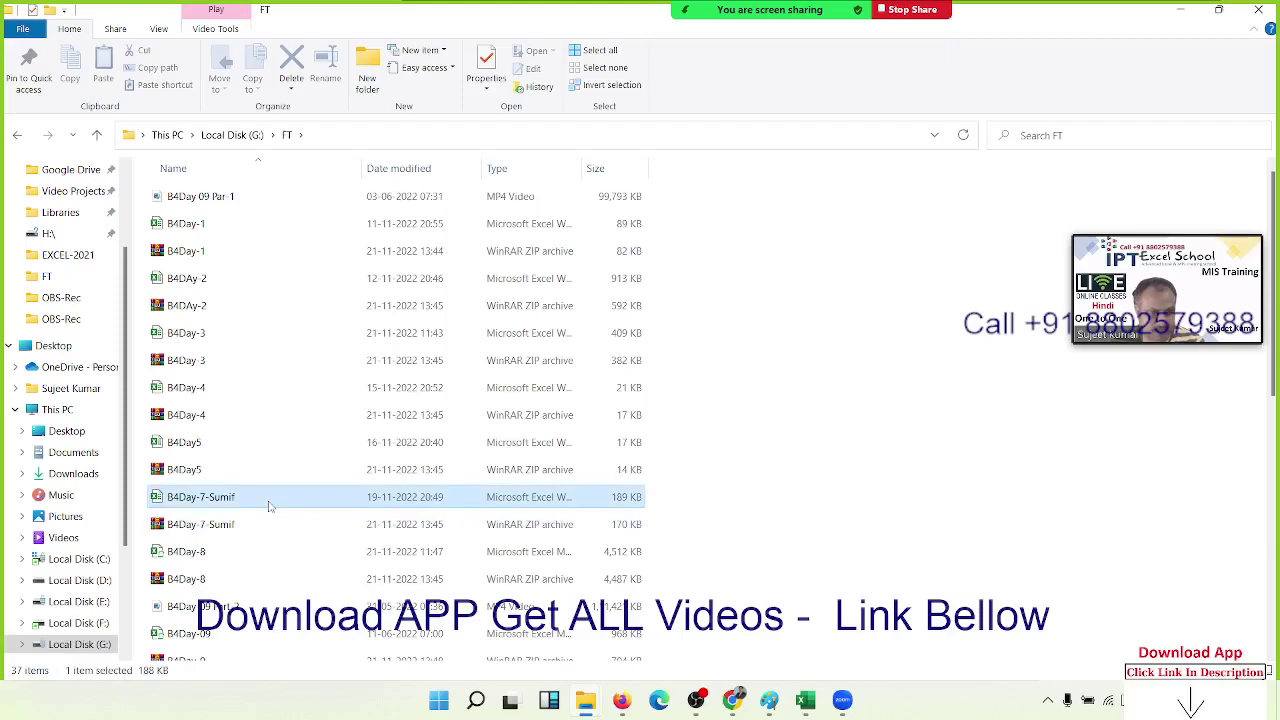
{"action": "double_click", "coordinate": [226, 560]}
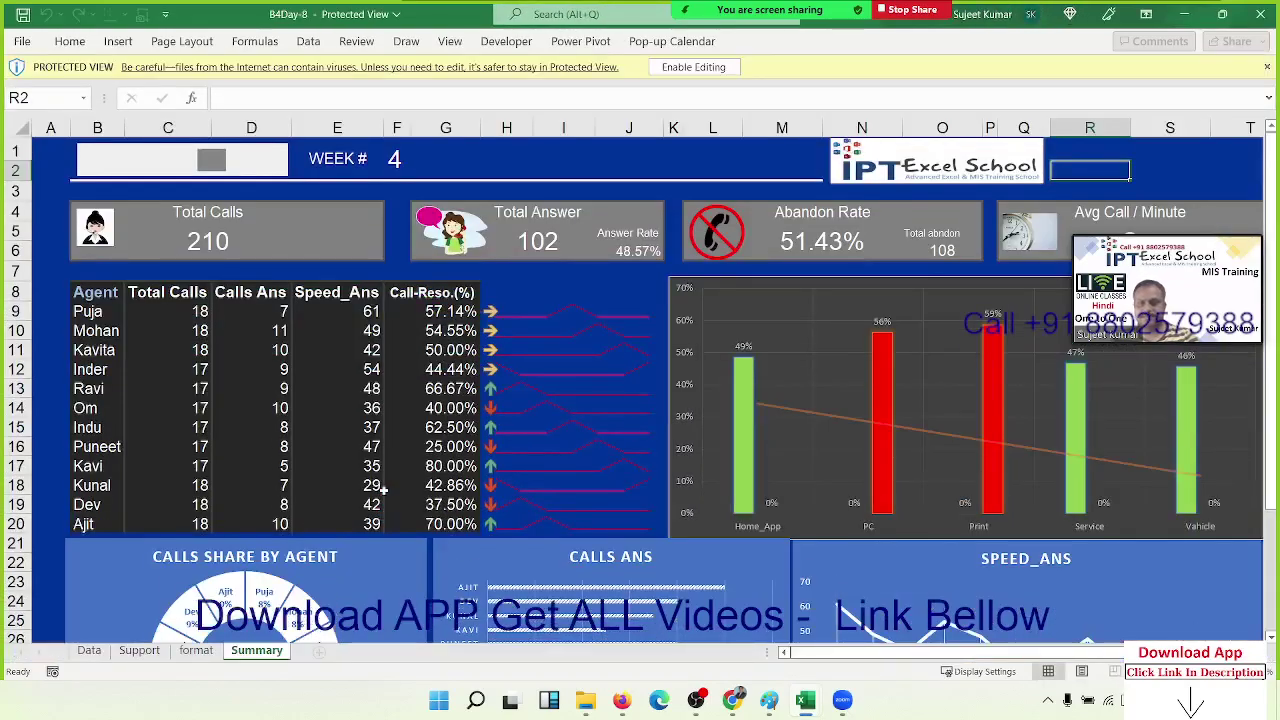
Enable editing of B4Day-8 and look through the Data, format and Summary sheets.
{"action": "mouse_move", "coordinate": [823, 10]}
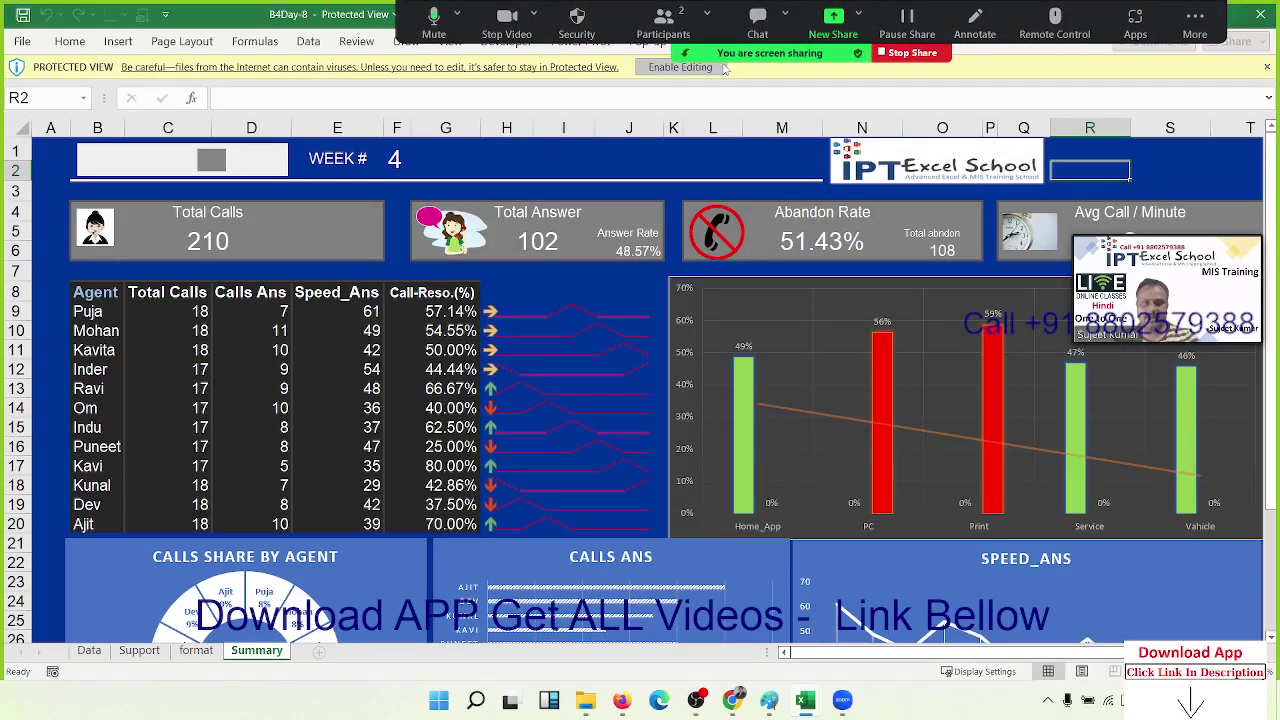
{"action": "left_click", "coordinate": [666, 67]}
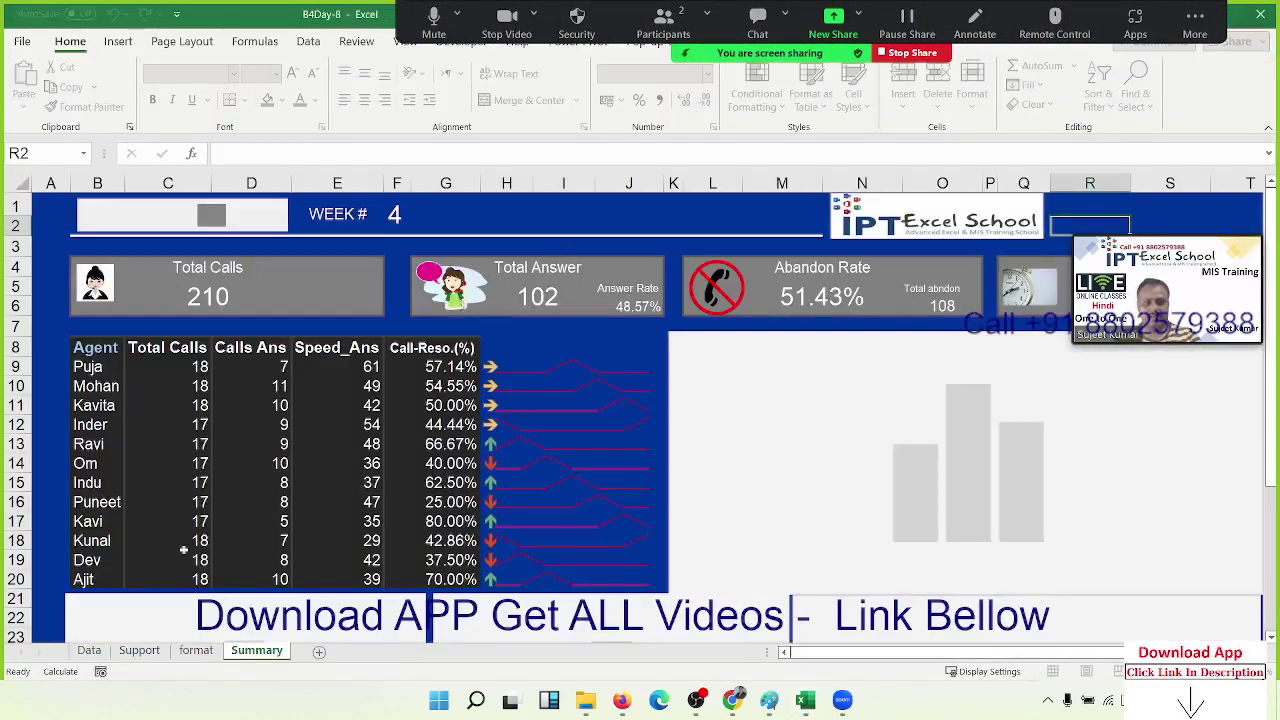
{"action": "left_click", "coordinate": [89, 650]}
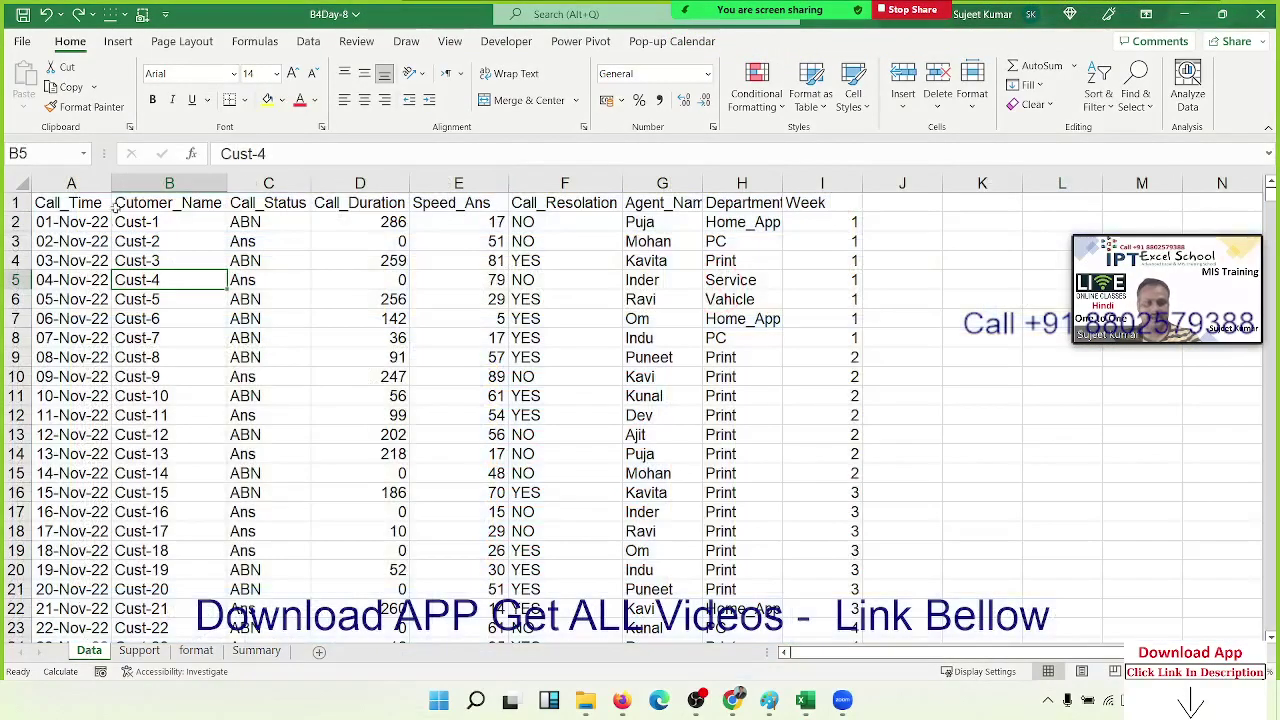
{"action": "left_click", "coordinate": [200, 652]}
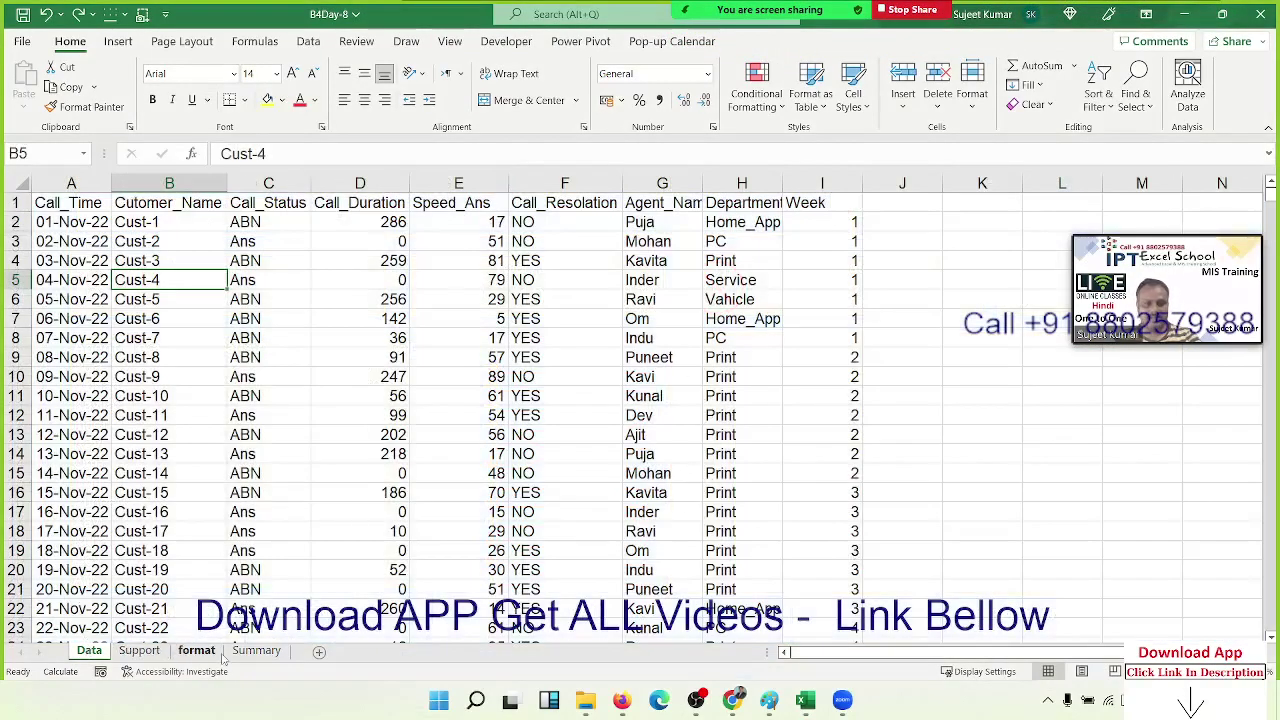
{"action": "left_click", "coordinate": [252, 651]}
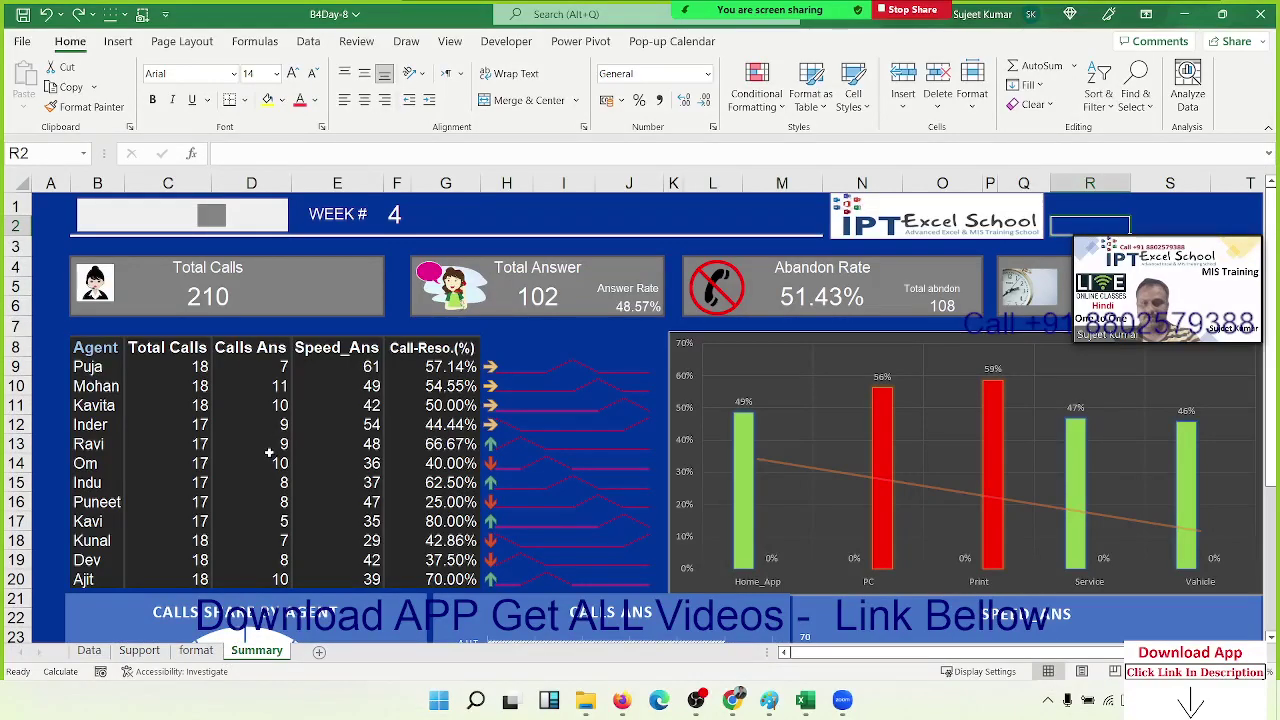
Step the Summary dashboard's week scroll bar back to WEEK # 1.
{"action": "left_click_drag", "start_coordinate": [1189, 244], "coordinate": [1204, 608]}
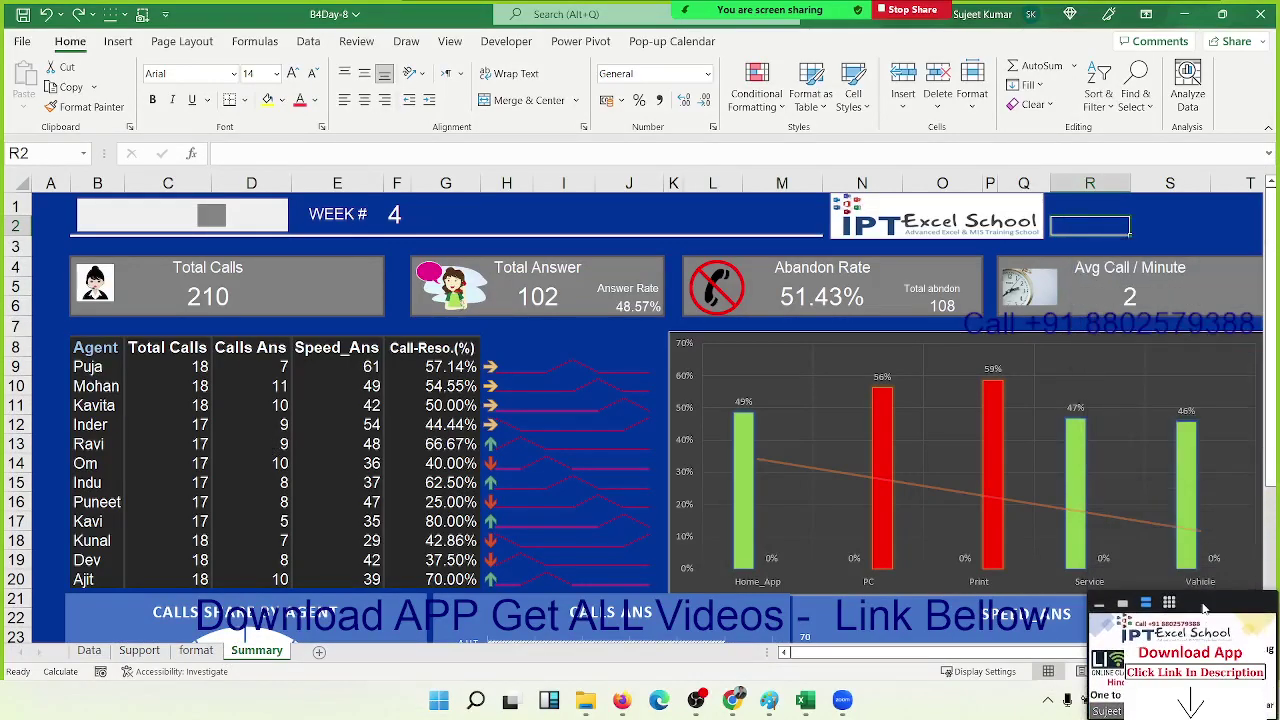
{"action": "left_click", "coordinate": [118, 220]}
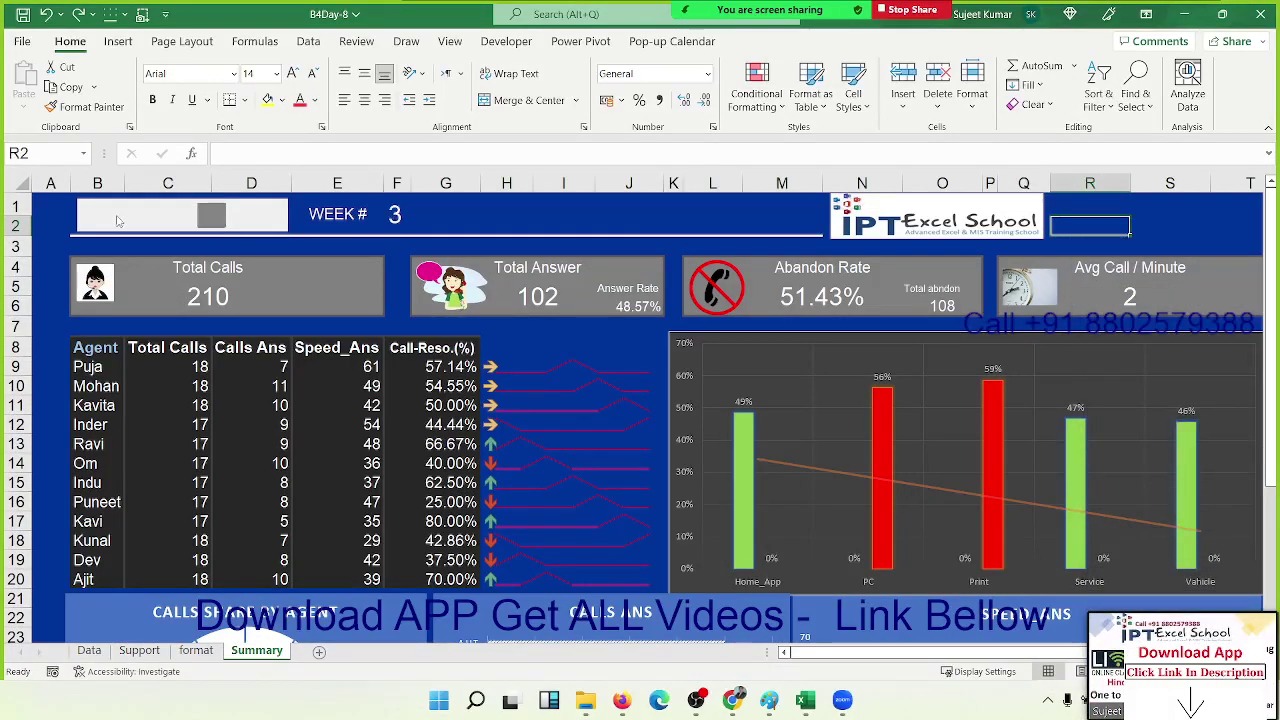
{"action": "left_click", "coordinate": [116, 219]}
{"action": "left_click", "coordinate": [116, 219]}
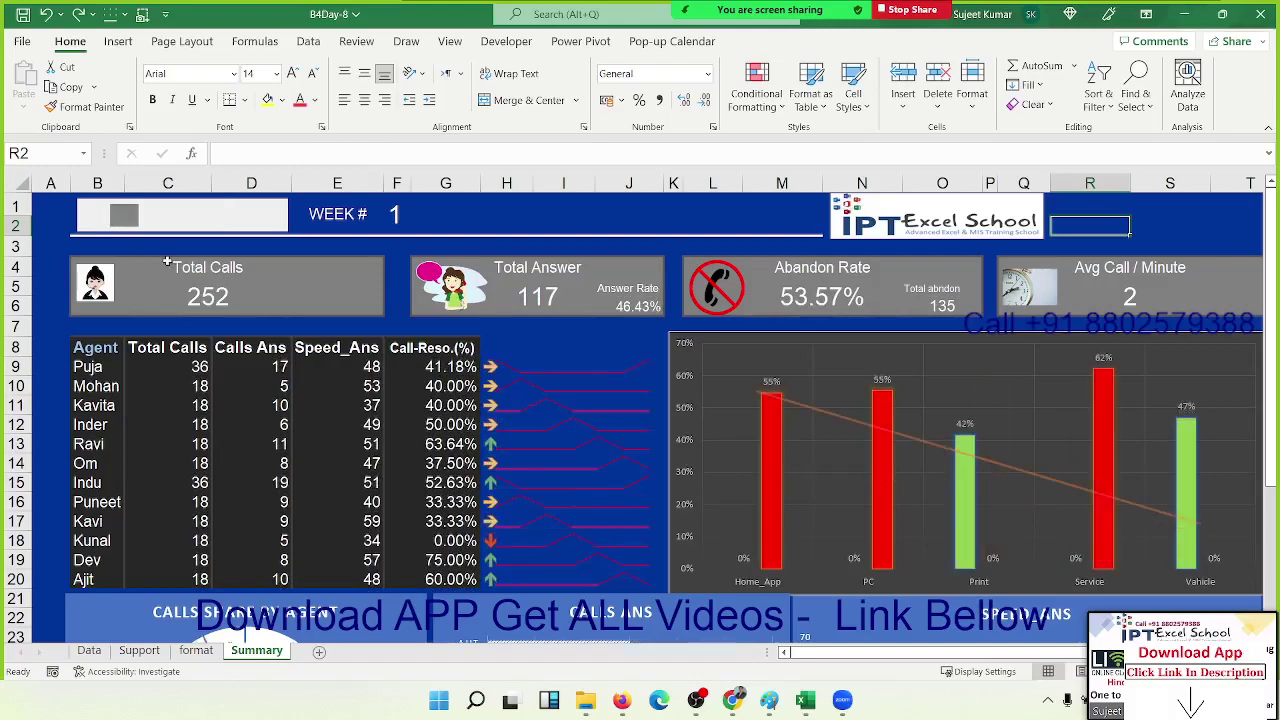
{"action": "left_click", "coordinate": [203, 306]}
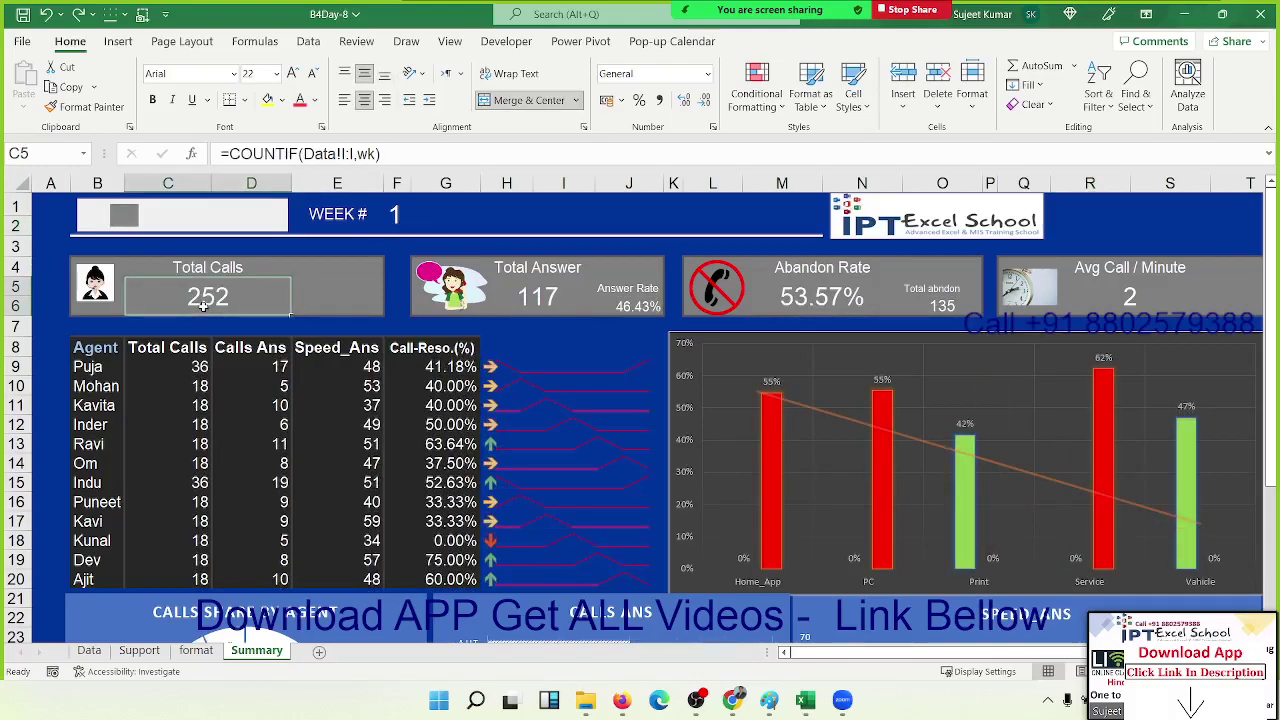
{"action": "left_click", "coordinate": [568, 312]}
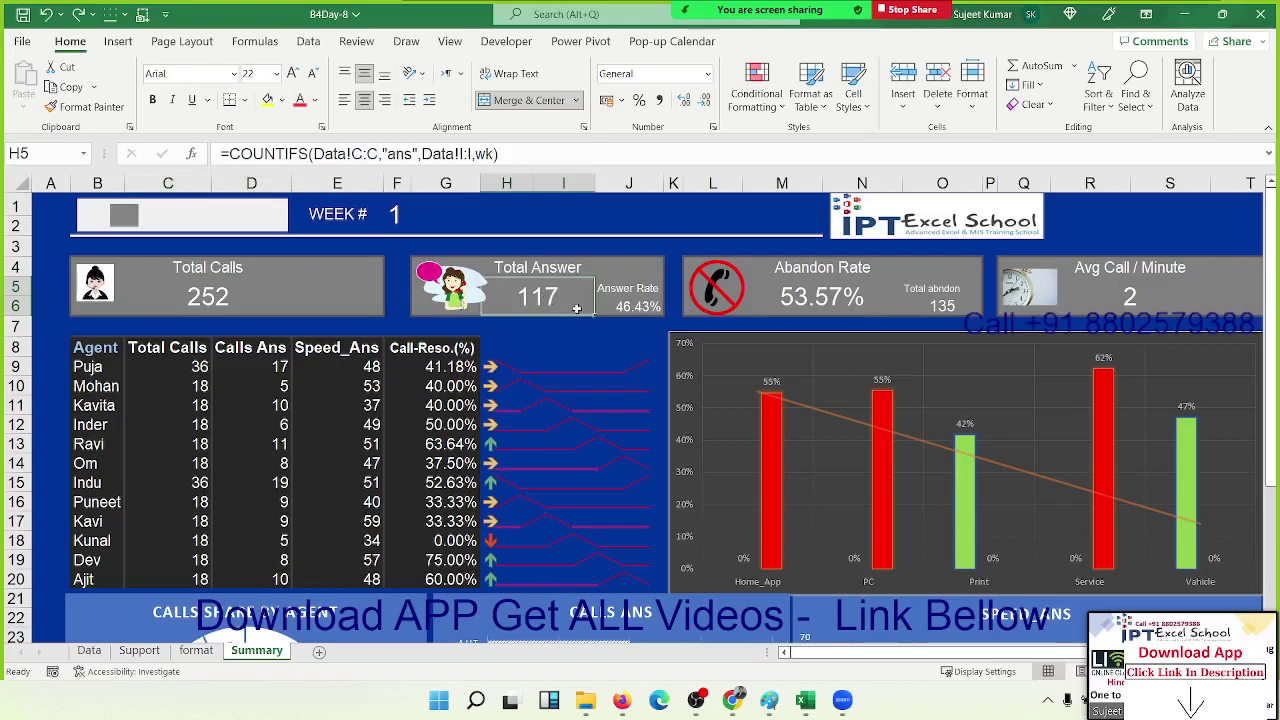
{"action": "left_click", "coordinate": [628, 310]}
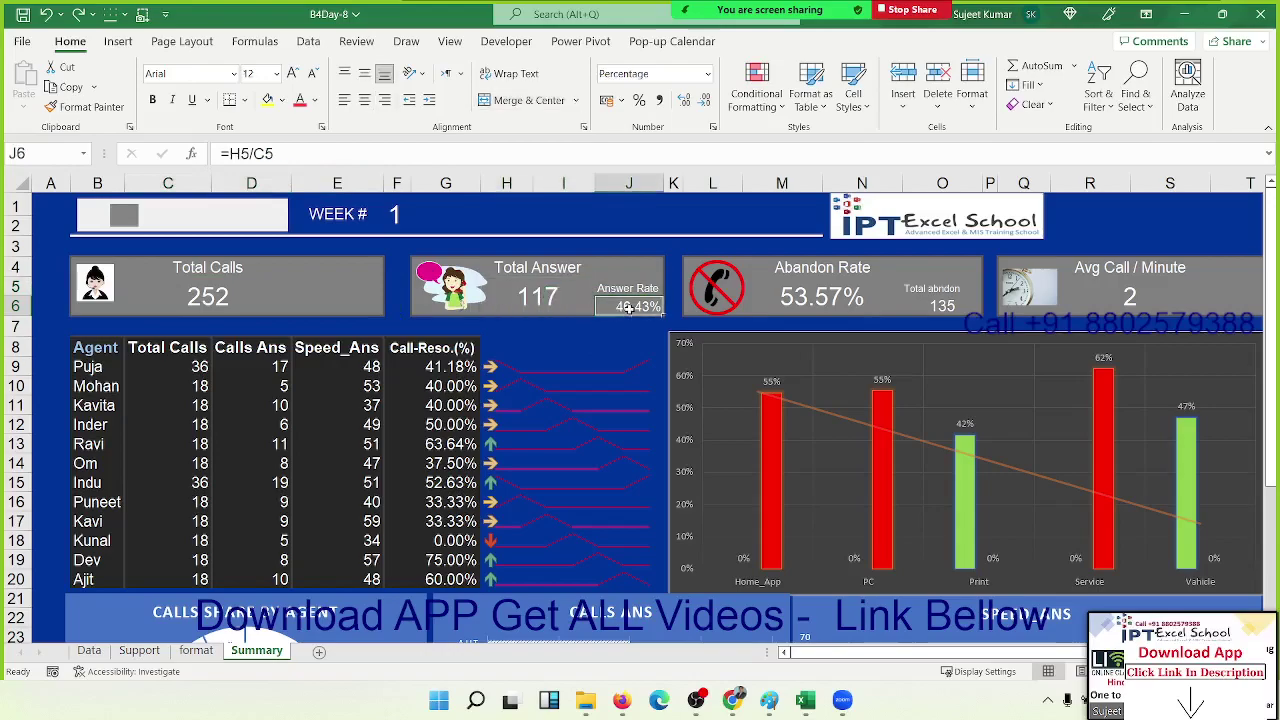
{"action": "left_click", "coordinate": [797, 302]}
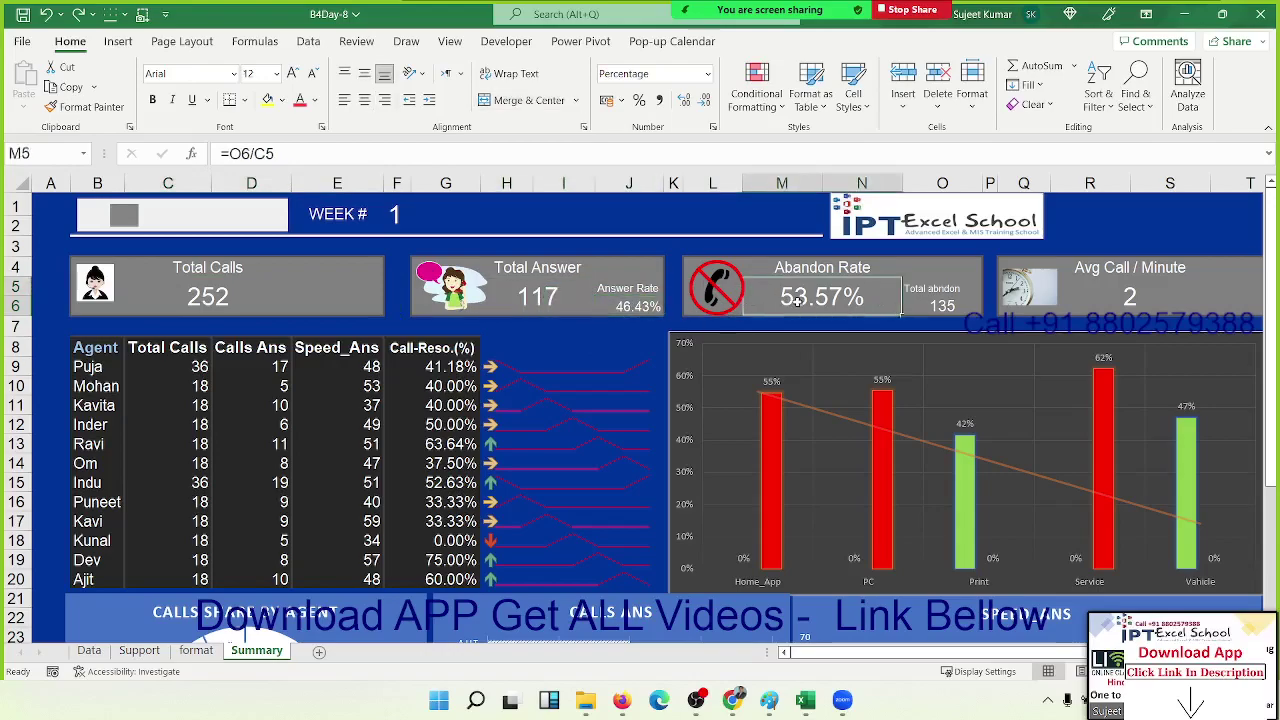
{"action": "left_click", "coordinate": [941, 305]}
{"action": "left_click", "coordinate": [843, 295]}
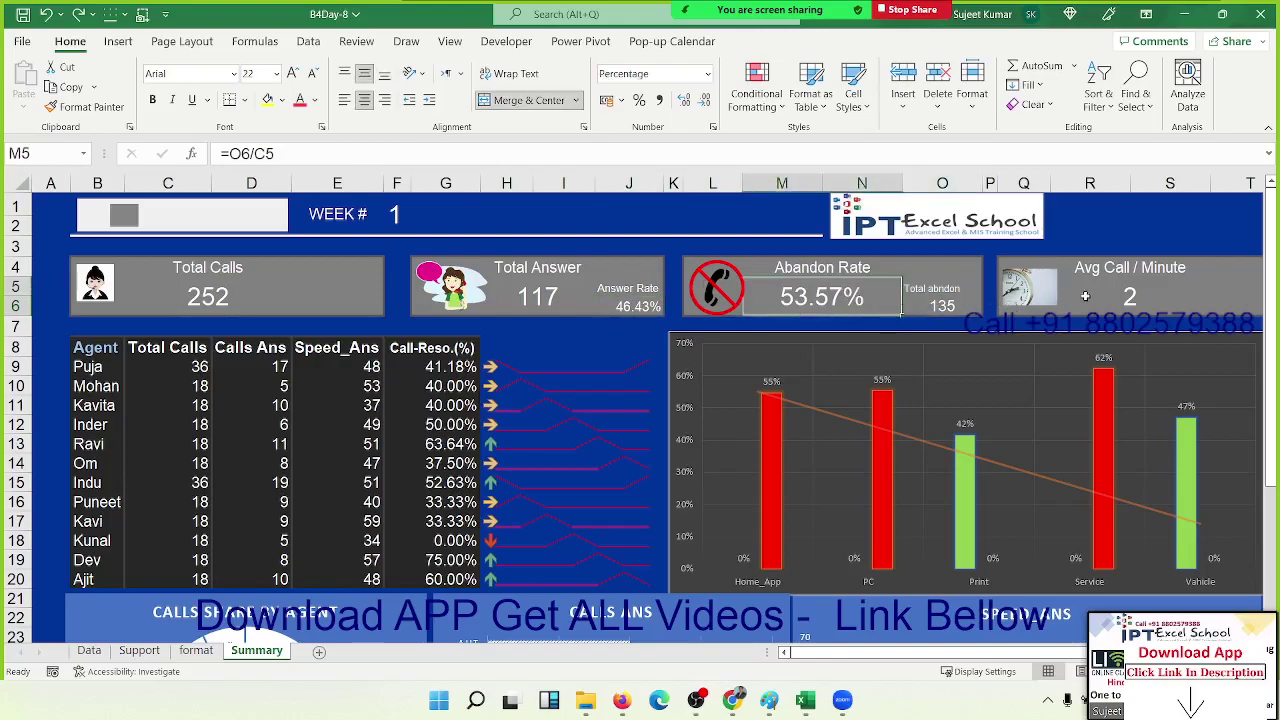
{"action": "left_click", "coordinate": [1122, 298]}
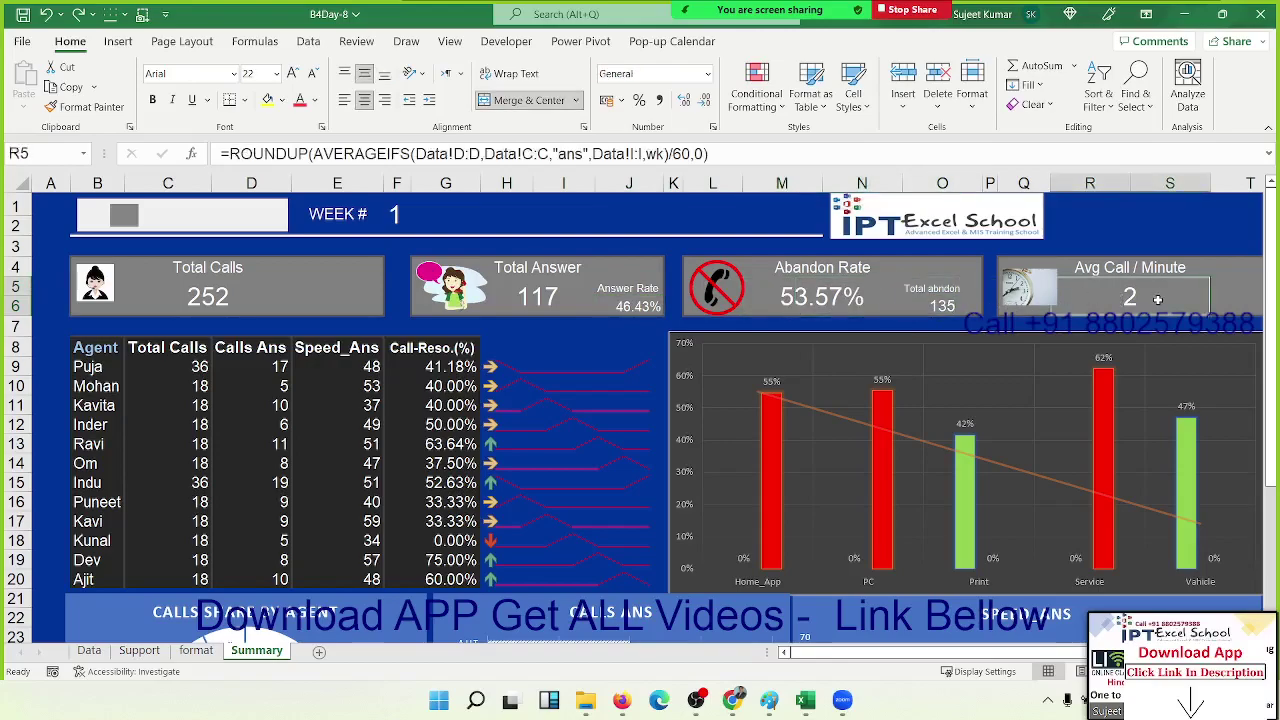
{"action": "left_click_drag", "start_coordinate": [90, 368], "coordinate": [95, 558]}
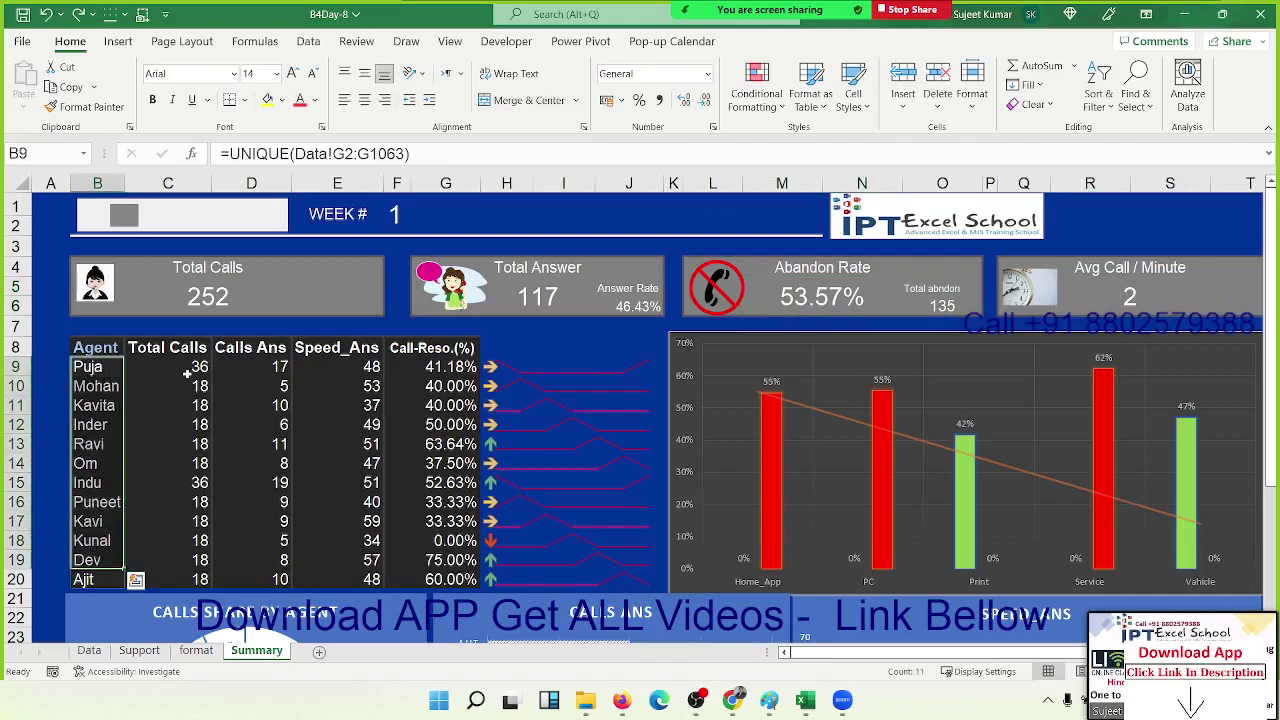
{"action": "left_click_drag", "start_coordinate": [186, 372], "coordinate": [200, 560]}
{"action": "left_click_drag", "start_coordinate": [249, 373], "coordinate": [250, 492]}
{"action": "left_click_drag", "start_coordinate": [340, 368], "coordinate": [351, 497]}
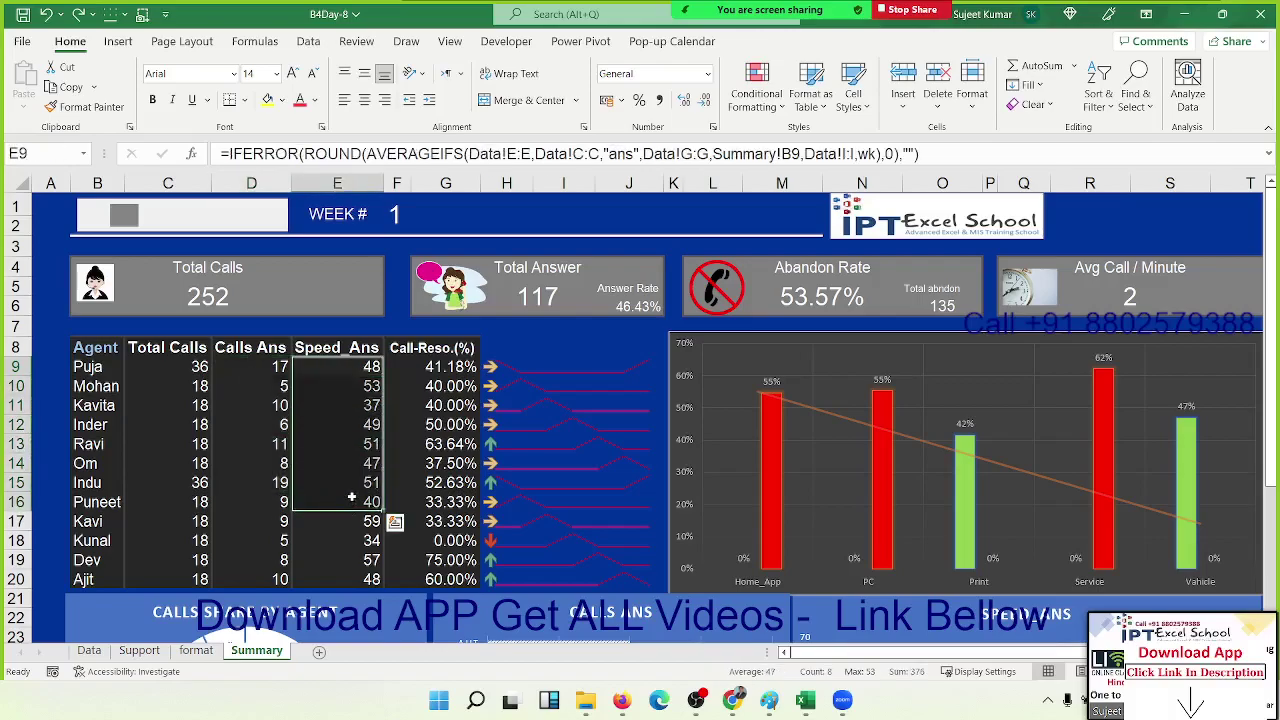
{"action": "left_click", "coordinate": [448, 374]}
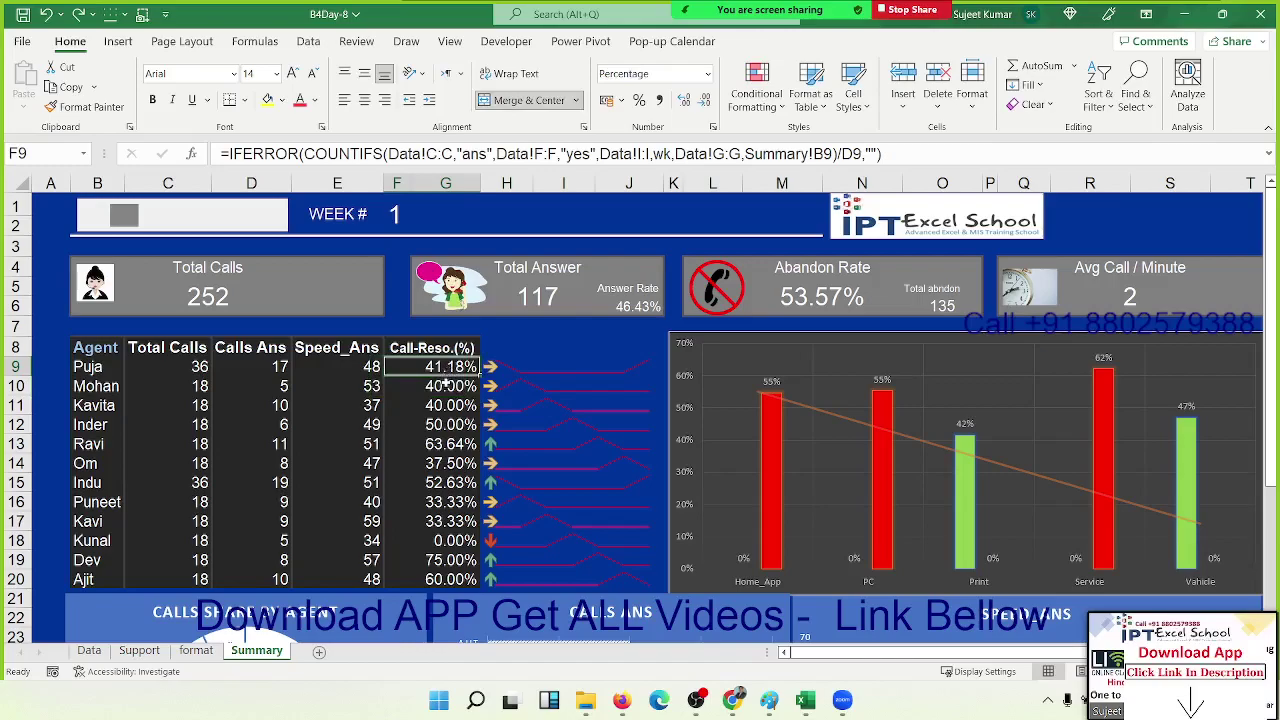
{"action": "left_click", "coordinate": [494, 366]}
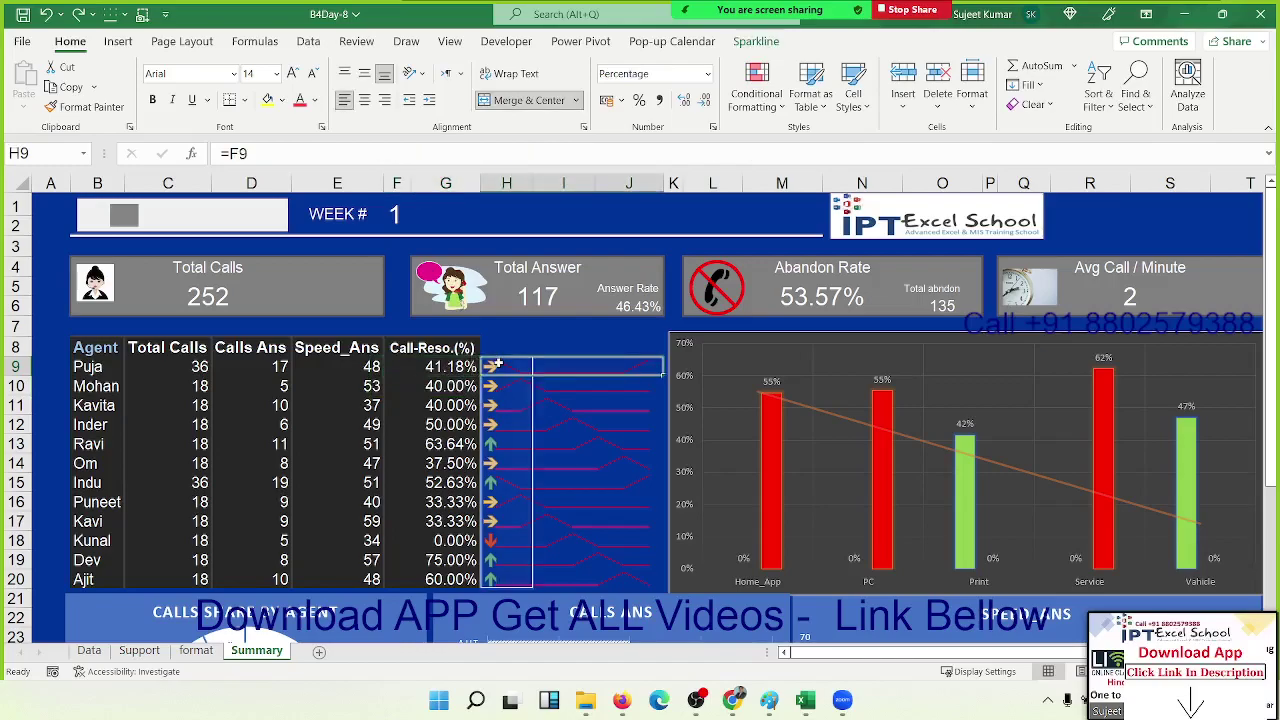
{"action": "left_click", "coordinate": [550, 345]}
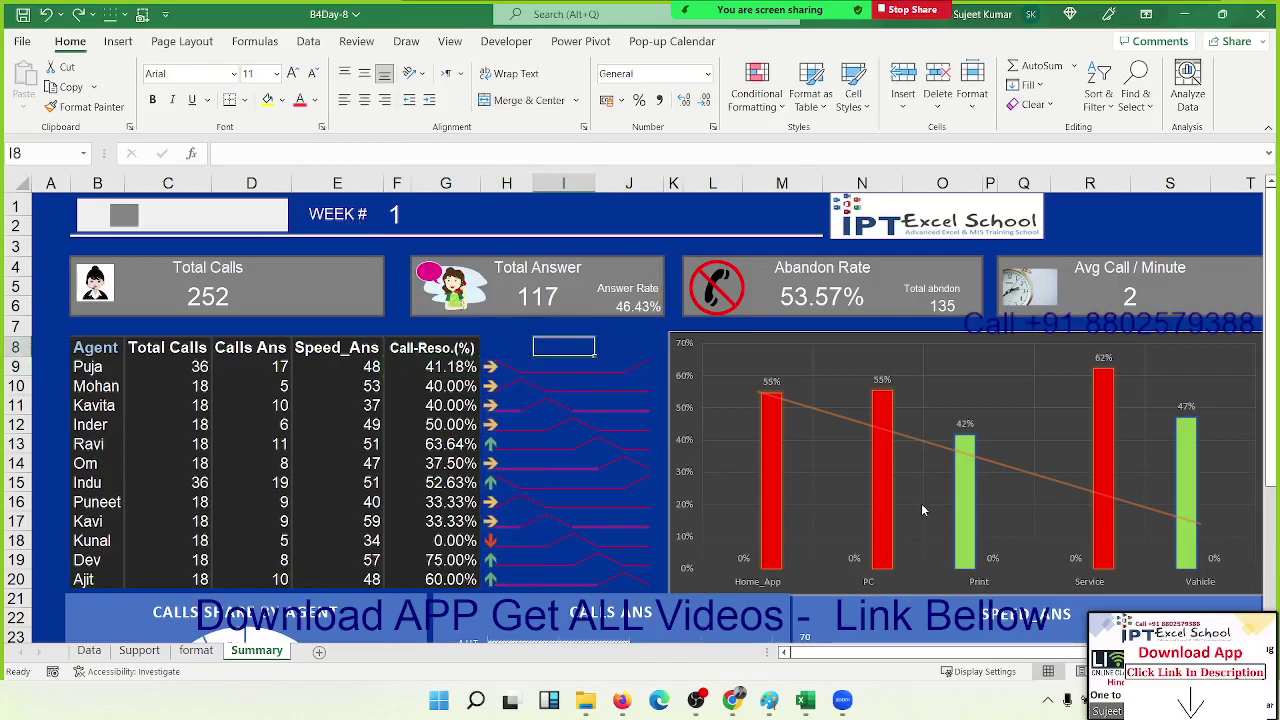
{"action": "scroll", "coordinate": [922, 510], "scroll_direction": "down", "scroll_amount": 3}
{"action": "scroll", "coordinate": [870, 410], "scroll_direction": "up", "scroll_amount": 3}
{"action": "mouse_move", "coordinate": [1180, 496]}
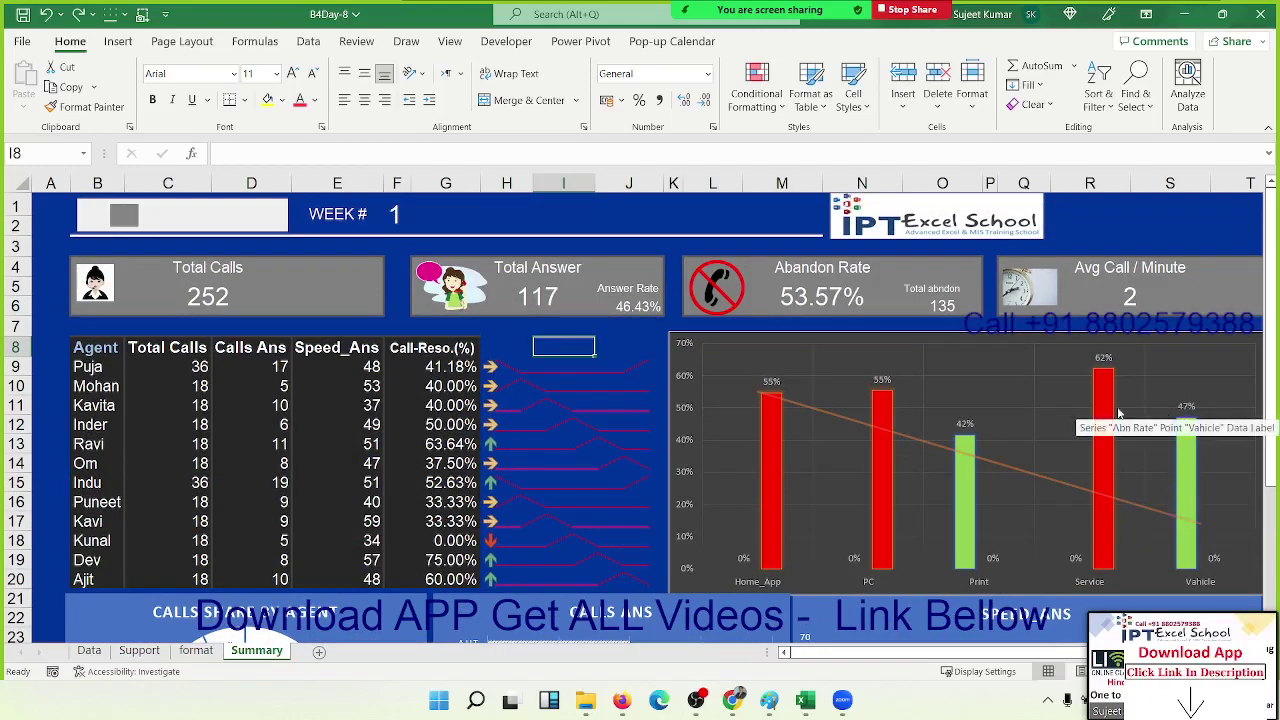
{"action": "scroll", "coordinate": [930, 479], "scroll_direction": "down", "scroll_amount": 3}
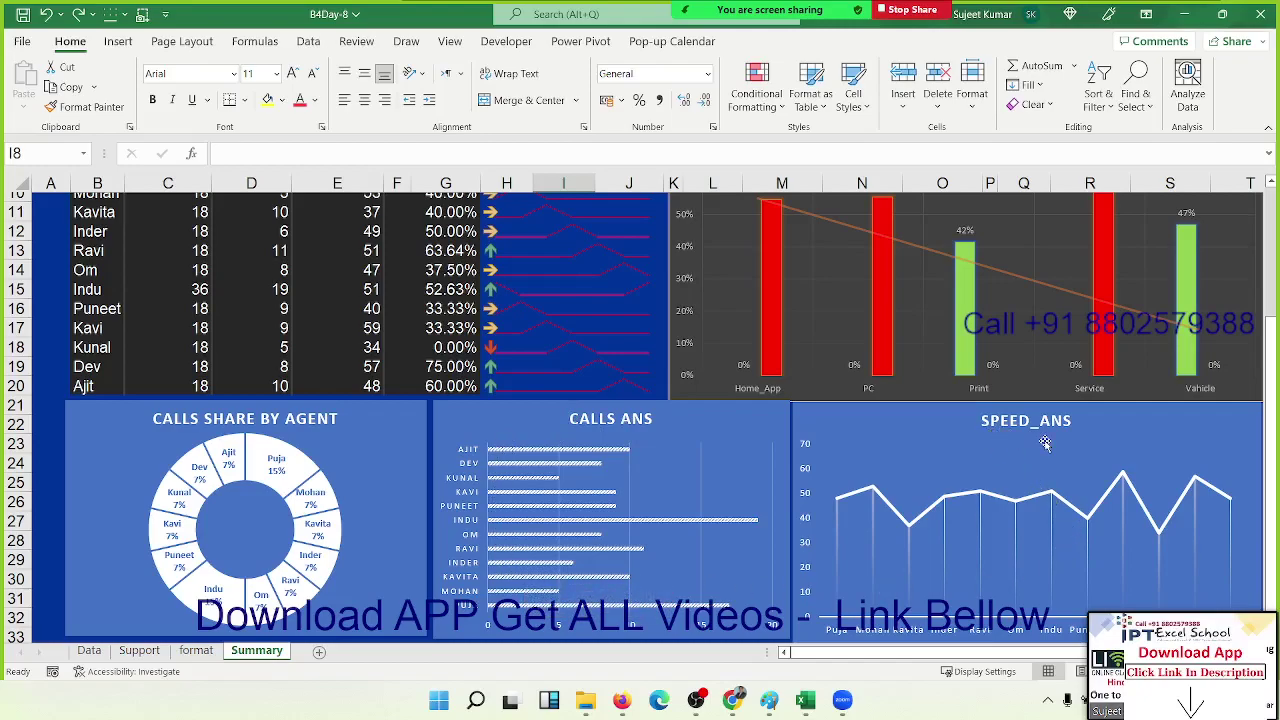
{"action": "scroll", "coordinate": [1040, 447], "scroll_direction": "down", "scroll_amount": 3}
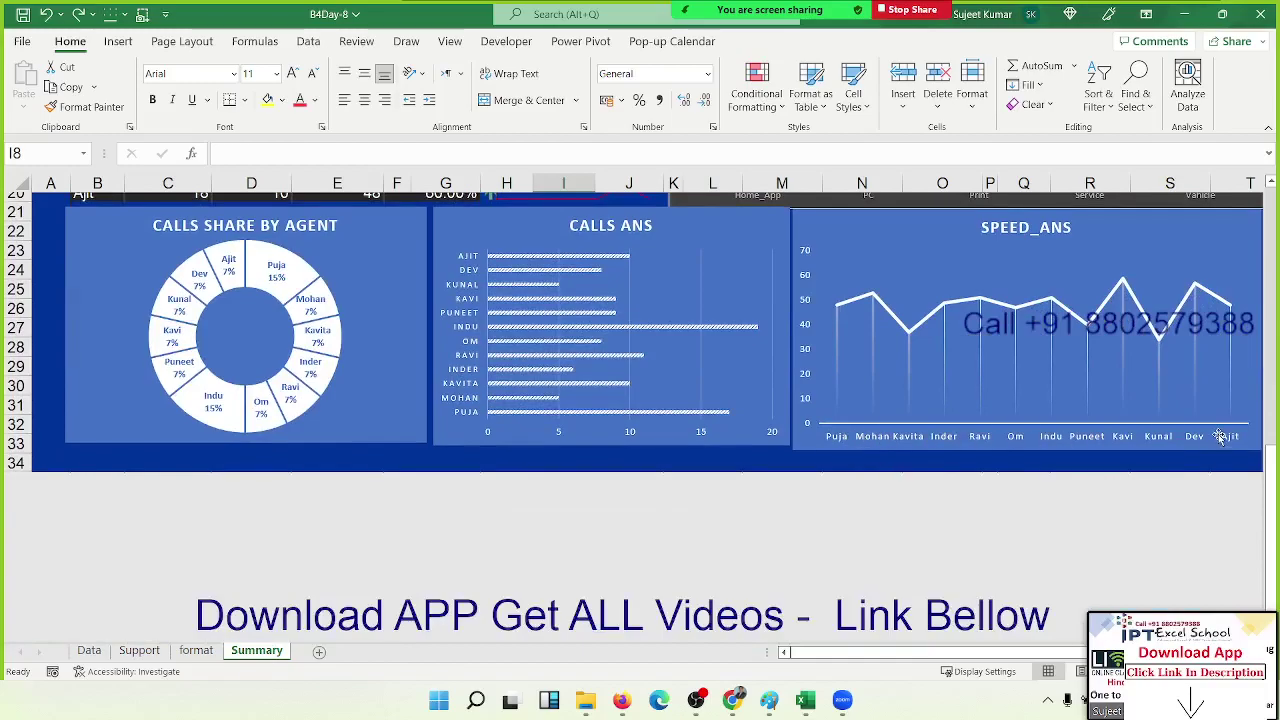
{"action": "scroll", "coordinate": [1057, 456], "scroll_direction": "up", "scroll_amount": 7}
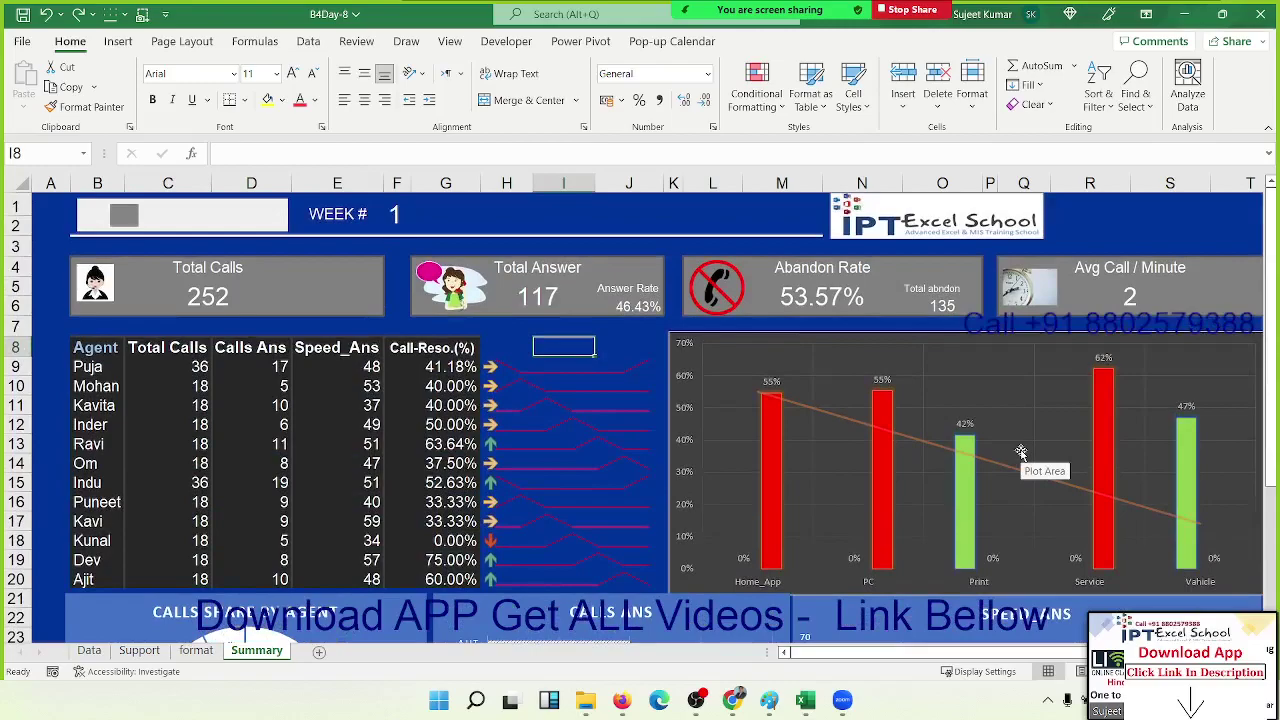
Turn on AutoFilter for the Data table and filter Agent_Name to show only Puja's calls.
{"action": "left_click", "coordinate": [89, 650]}
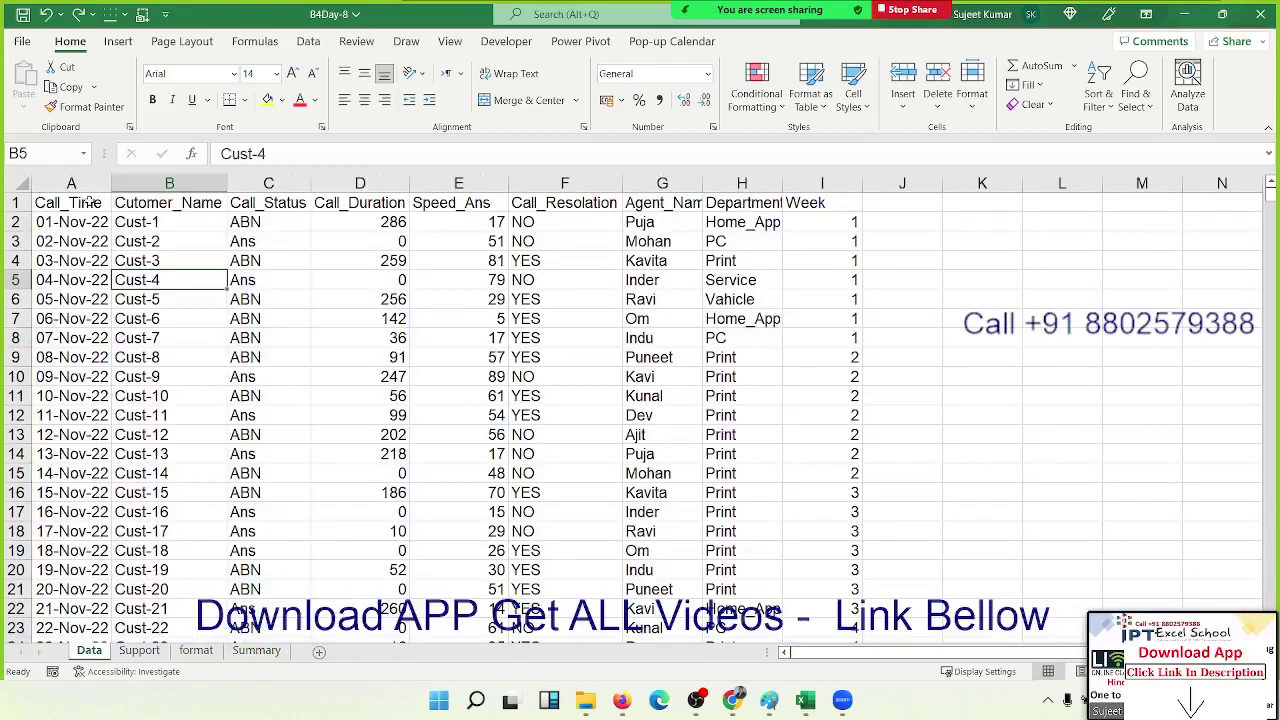
{"action": "left_click", "coordinate": [89, 201]}
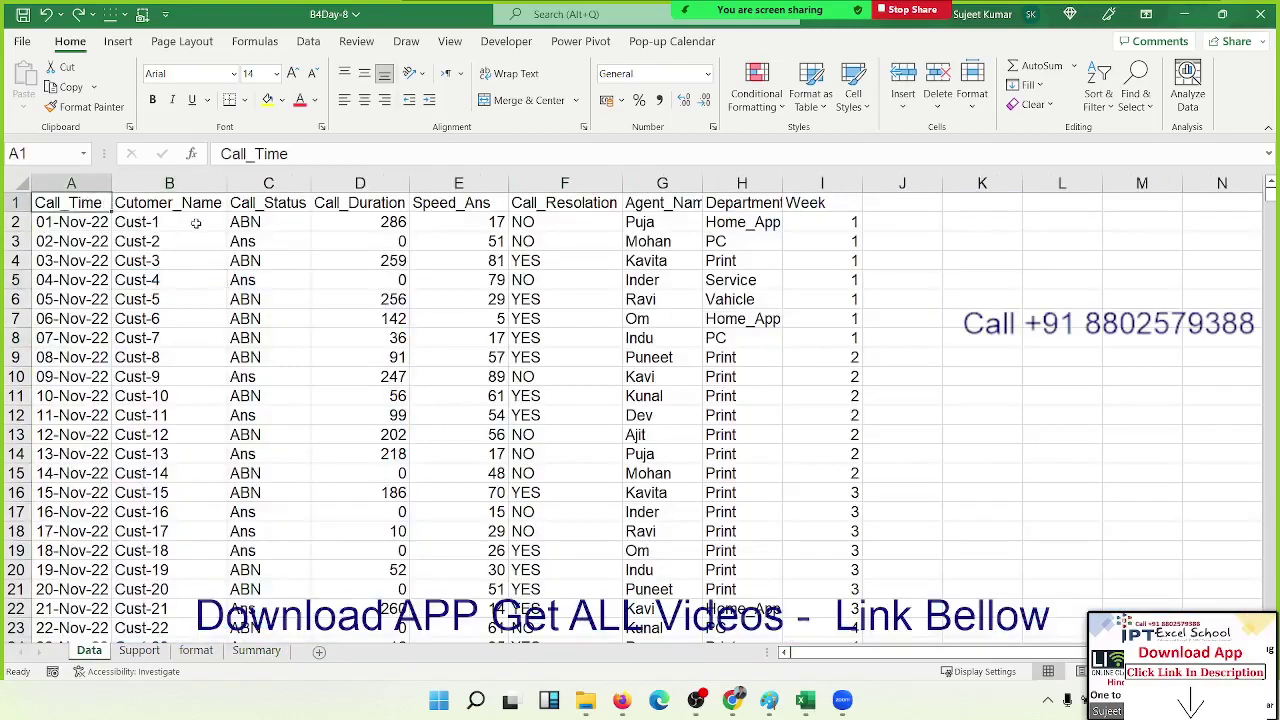
{"action": "key", "text": "ctrl+shift+l"}
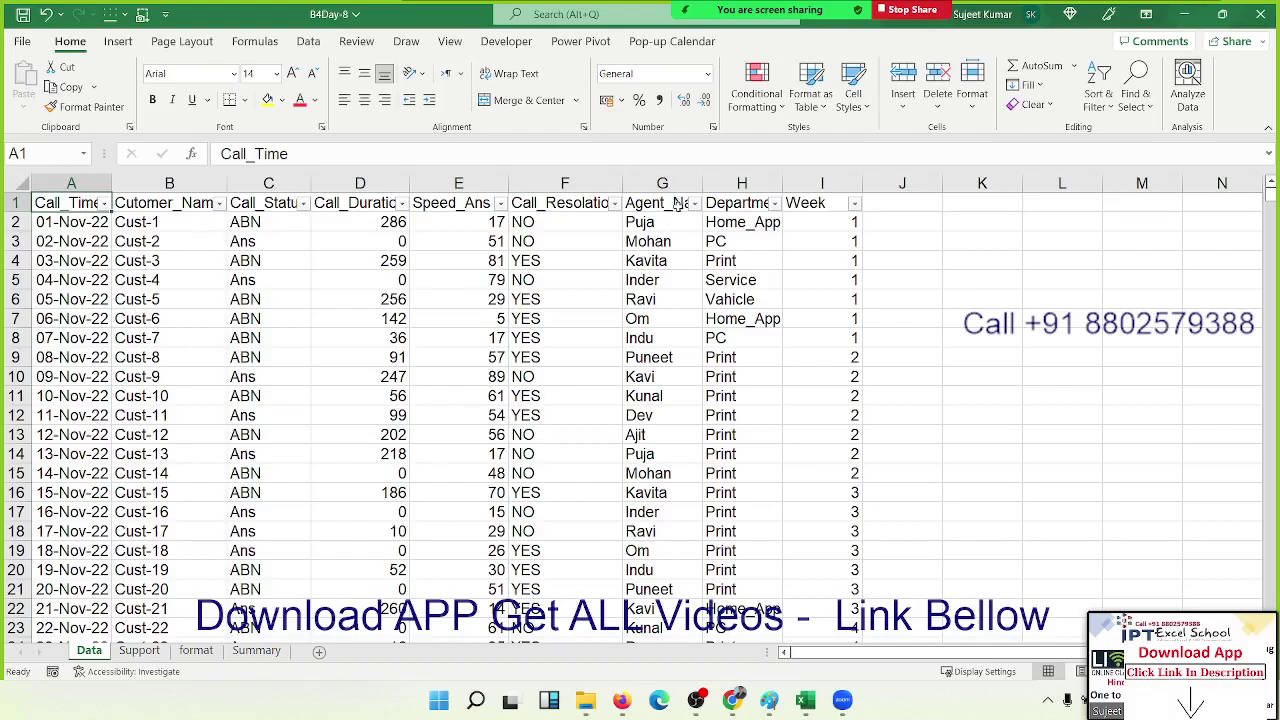
{"action": "left_click", "coordinate": [694, 203]}
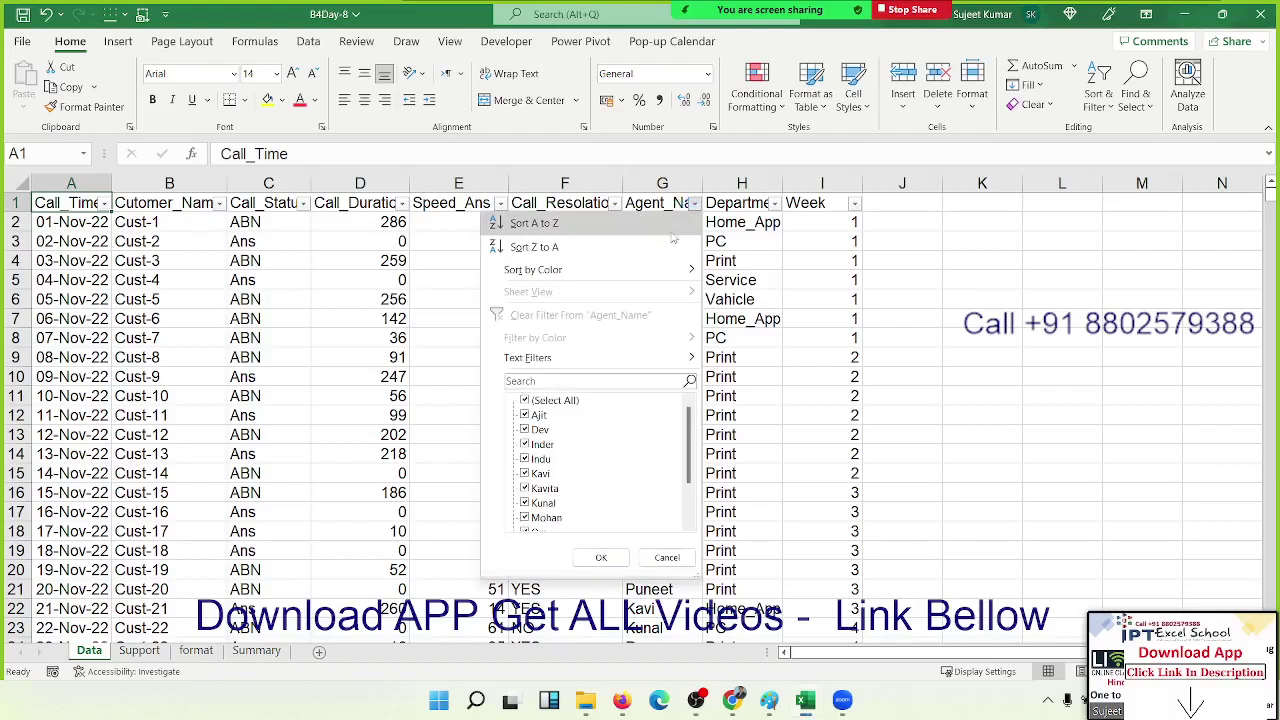
{"action": "left_click", "coordinate": [533, 400]}
{"action": "scroll", "coordinate": [537, 480], "scroll_direction": "down", "scroll_amount": 2}
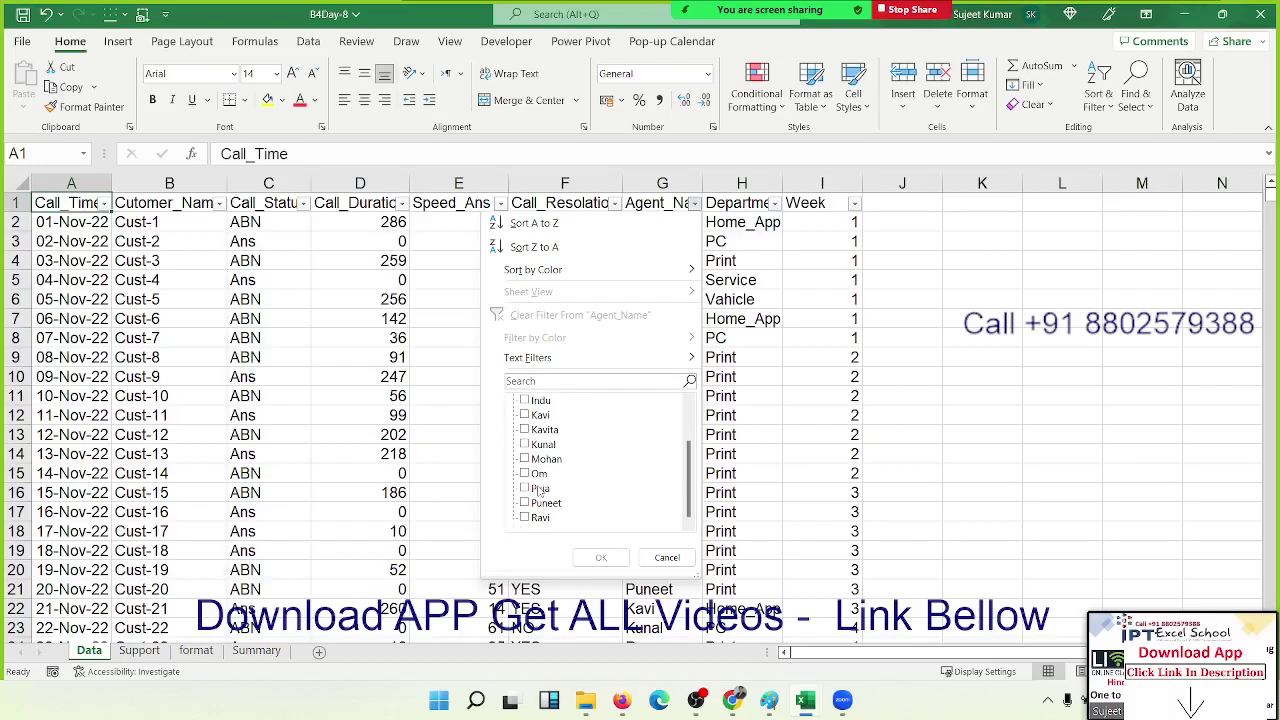
{"action": "left_click", "coordinate": [538, 489]}
{"action": "left_click", "coordinate": [600, 557]}
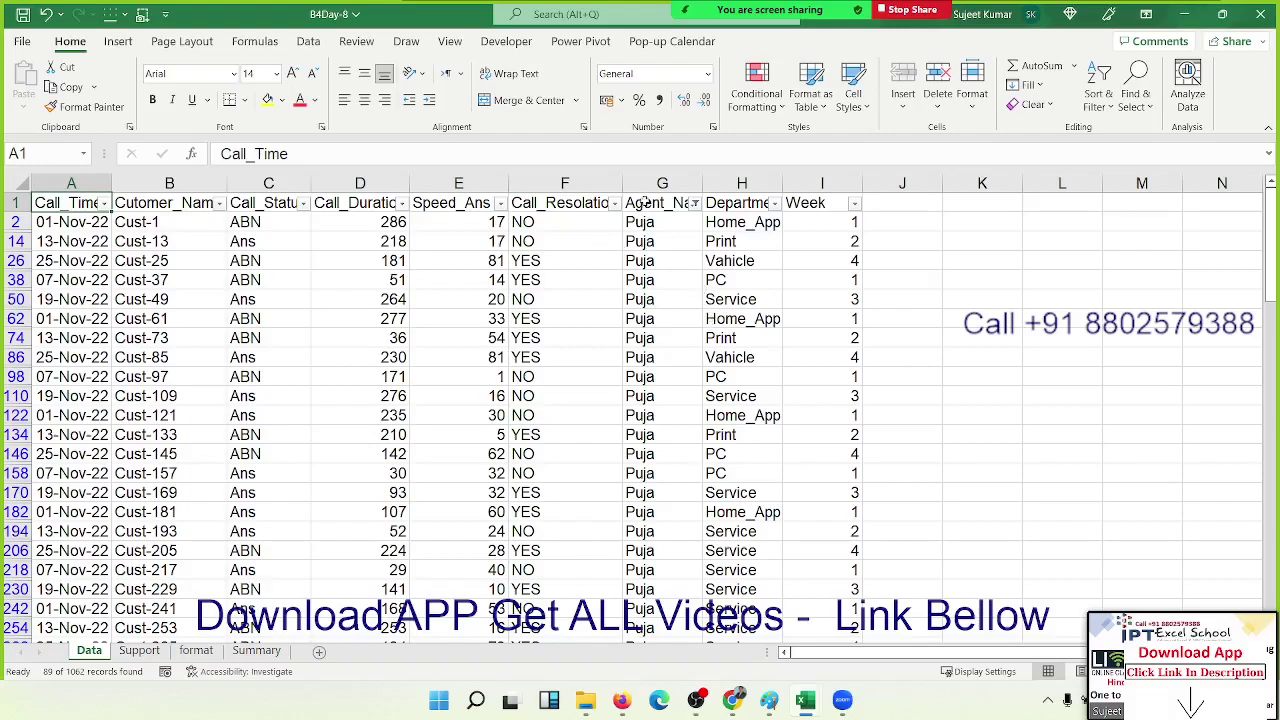
Clear the Agent_Name filter, then look through the Support, format and Summary sheets.
{"action": "left_click", "coordinate": [693, 204]}
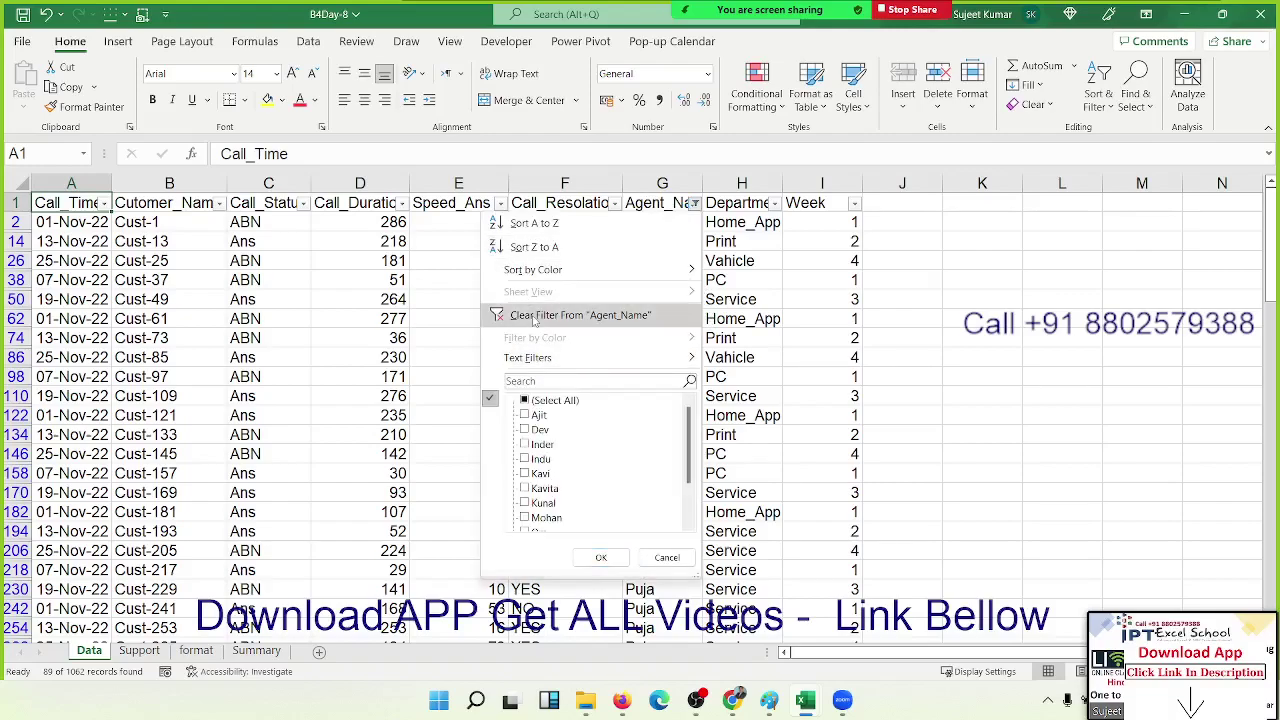
{"action": "left_click", "coordinate": [533, 318]}
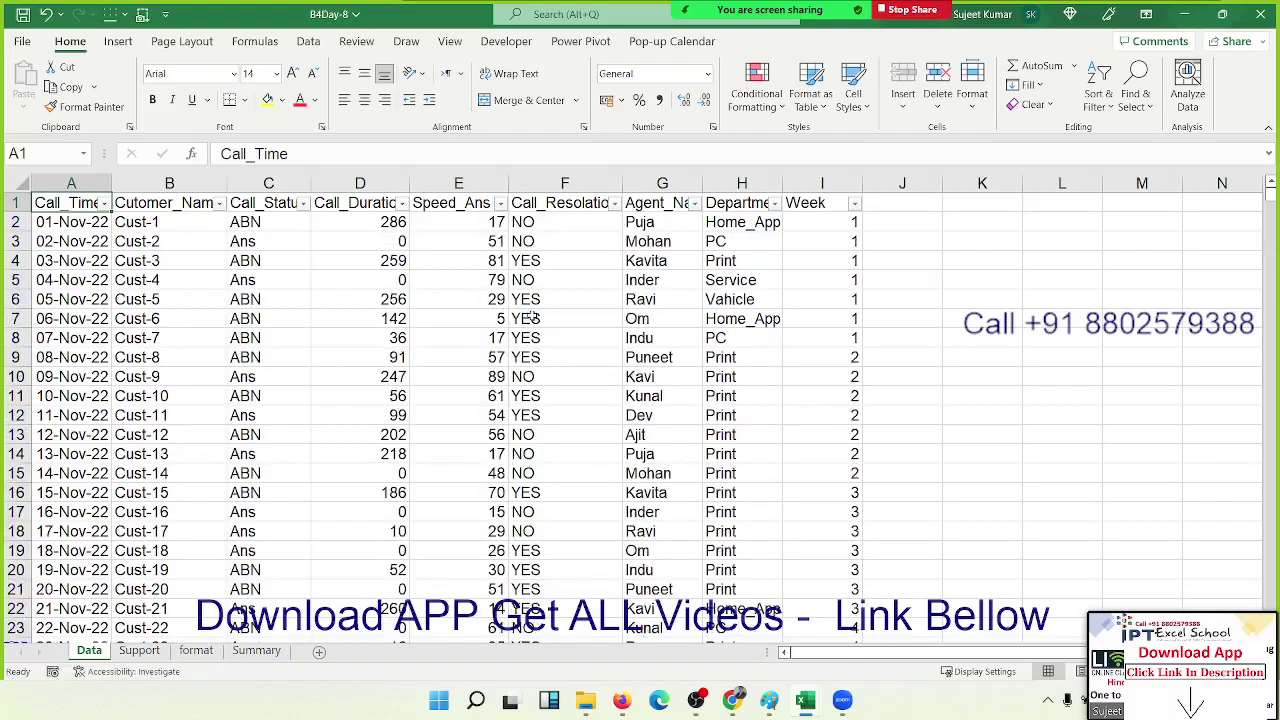
{"action": "left_click", "coordinate": [152, 660]}
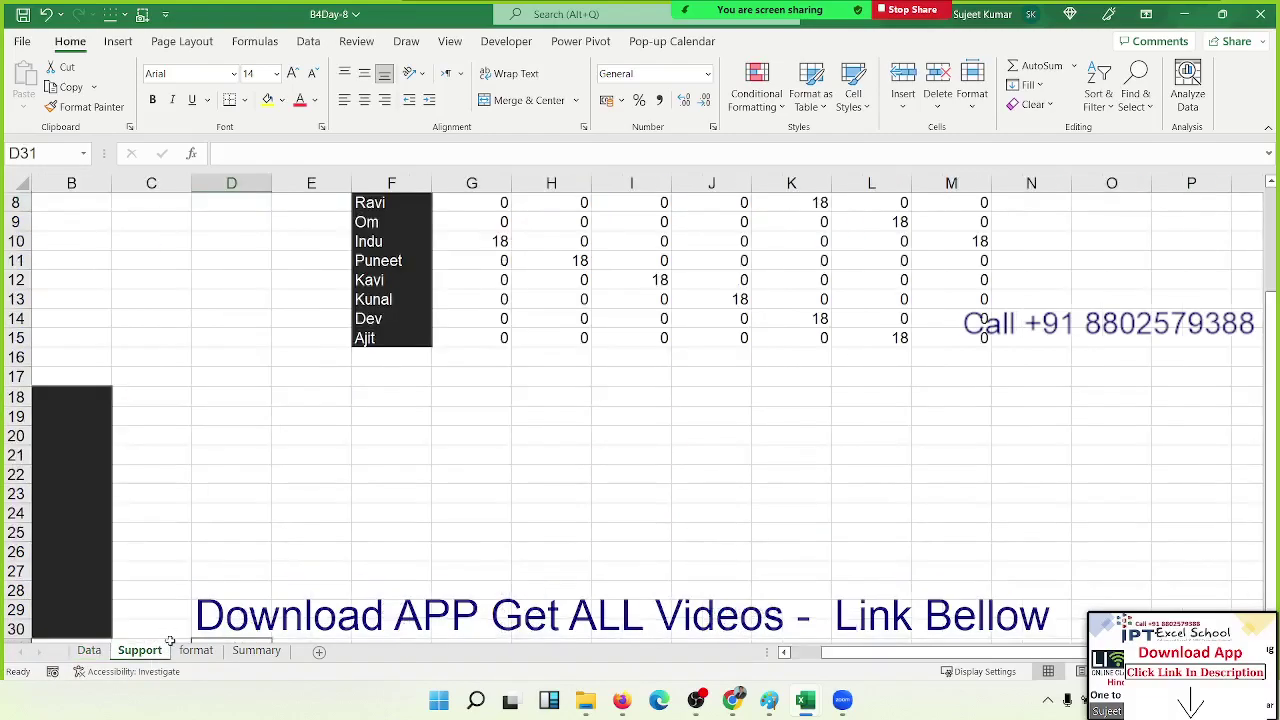
{"action": "left_click", "coordinate": [196, 650], "text": "ctrl"}
{"action": "left_click", "coordinate": [252, 651]}
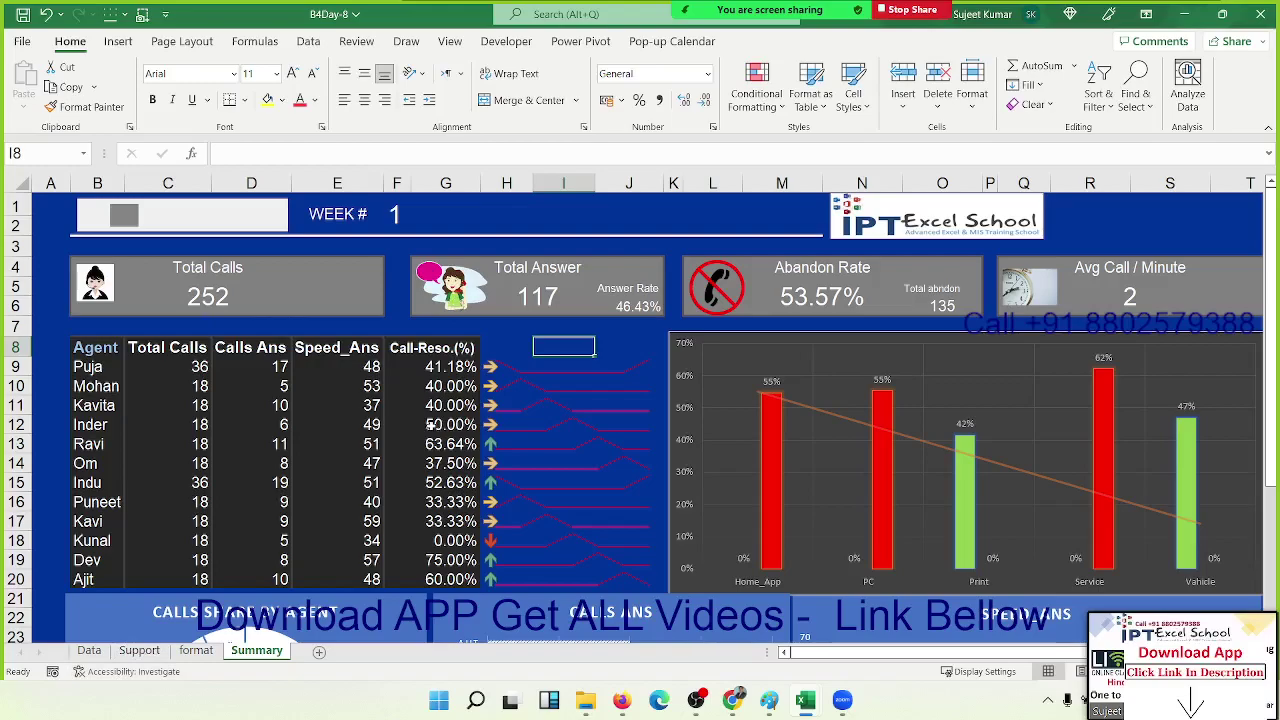
Review the dashboard's headline formulas: Total Calls C5, Total Answer H5, Abandon Rate M5, abandoned O6.
{"action": "left_click", "coordinate": [191, 298]}
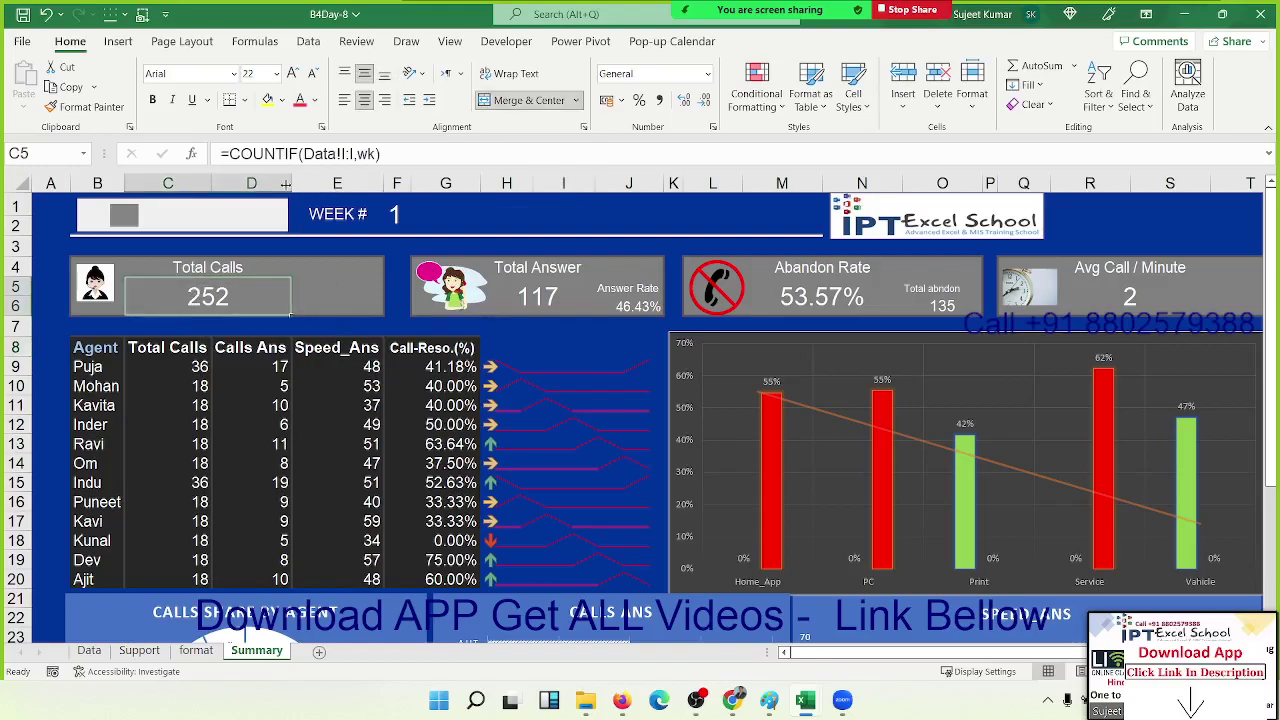
{"action": "left_click", "coordinate": [262, 158]}
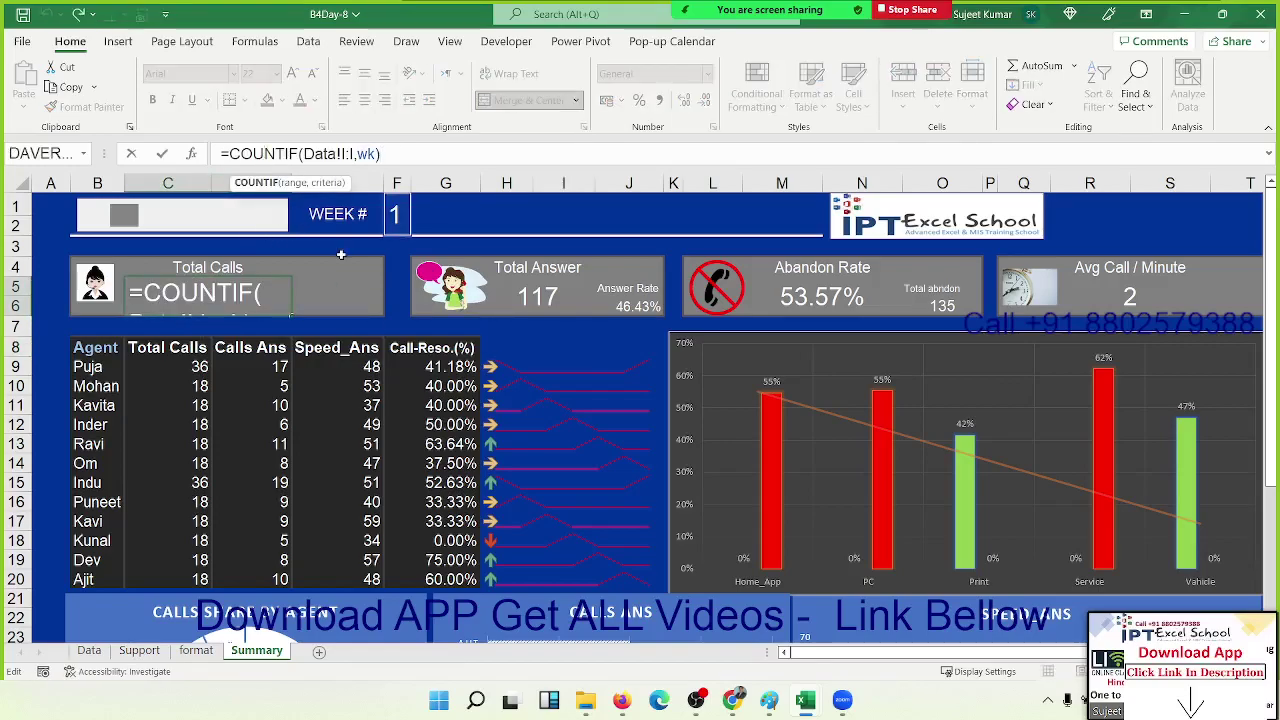
{"action": "key", "text": "Escape"}
{"action": "left_click", "coordinate": [537, 295]}
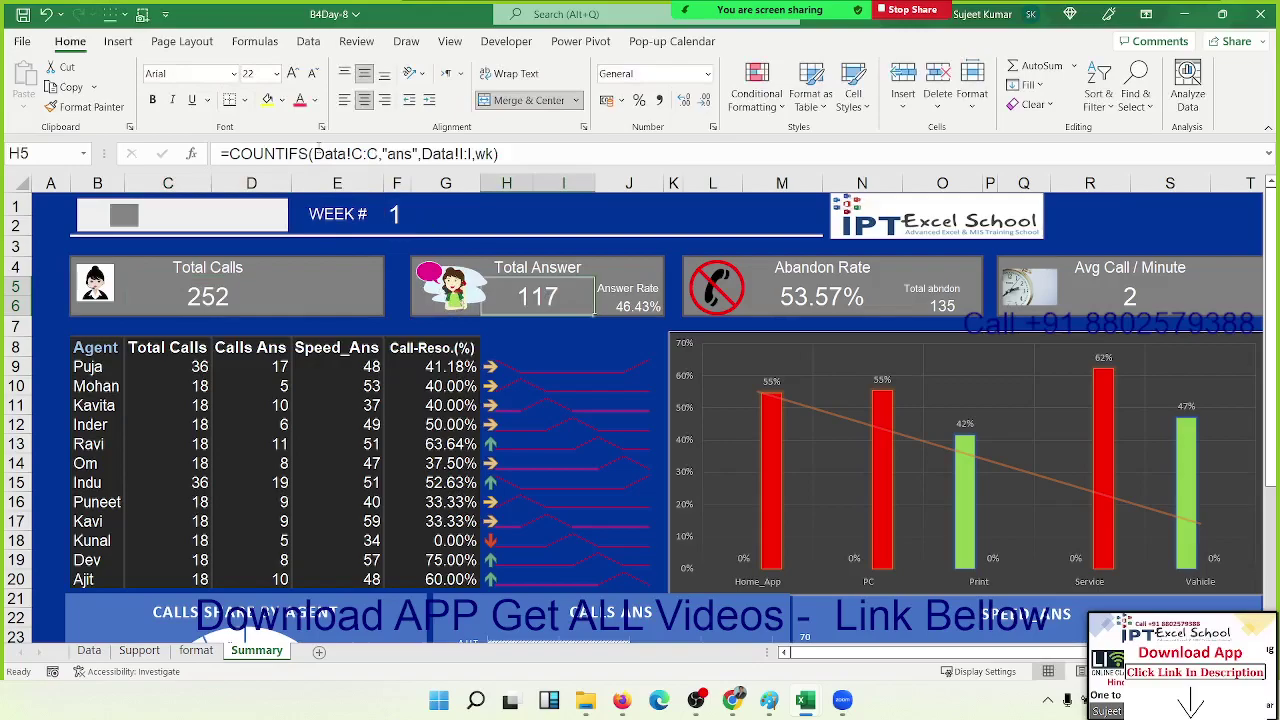
{"action": "left_click", "coordinate": [312, 153]}
{"action": "left_click", "coordinate": [784, 296]}
{"action": "left_click", "coordinate": [946, 304]}
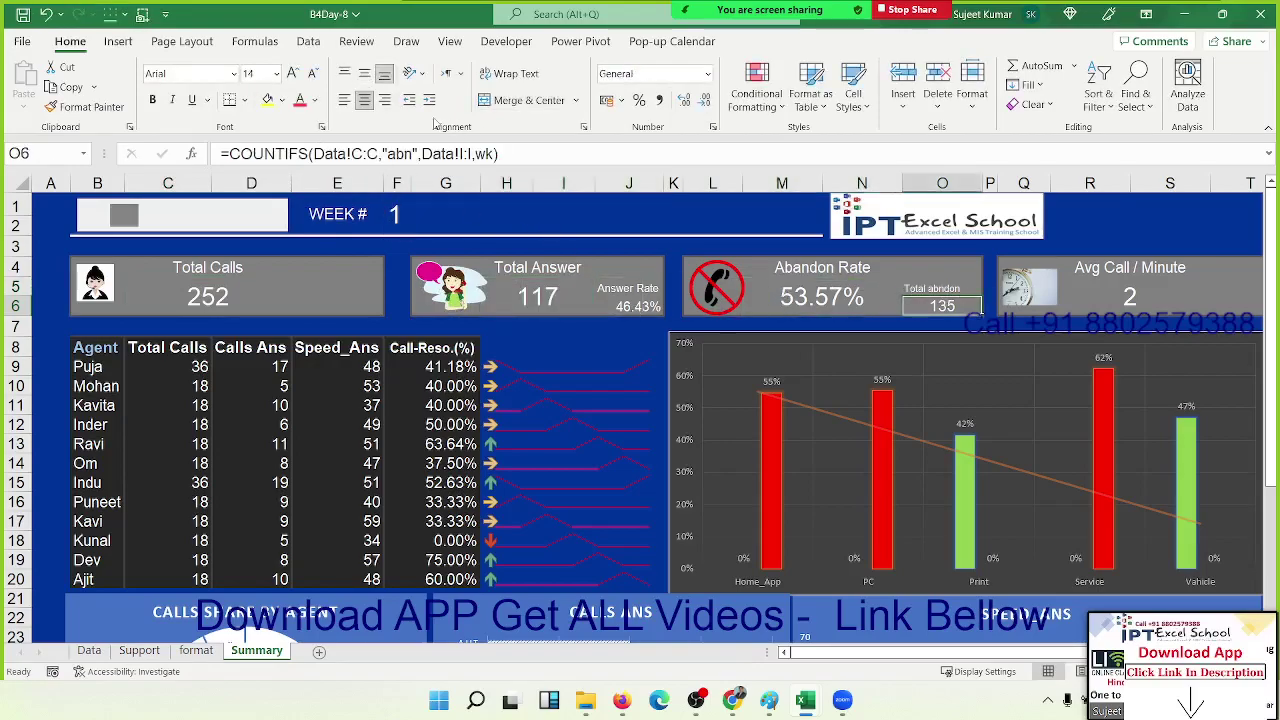
{"action": "left_click", "coordinate": [365, 153]}
{"action": "key", "text": "Escape"}
Check Mohan's Total Calls, Calls Ans and Speed_Ans formulas in C10:E10, then close the workbook.
{"action": "left_click", "coordinate": [168, 386]}
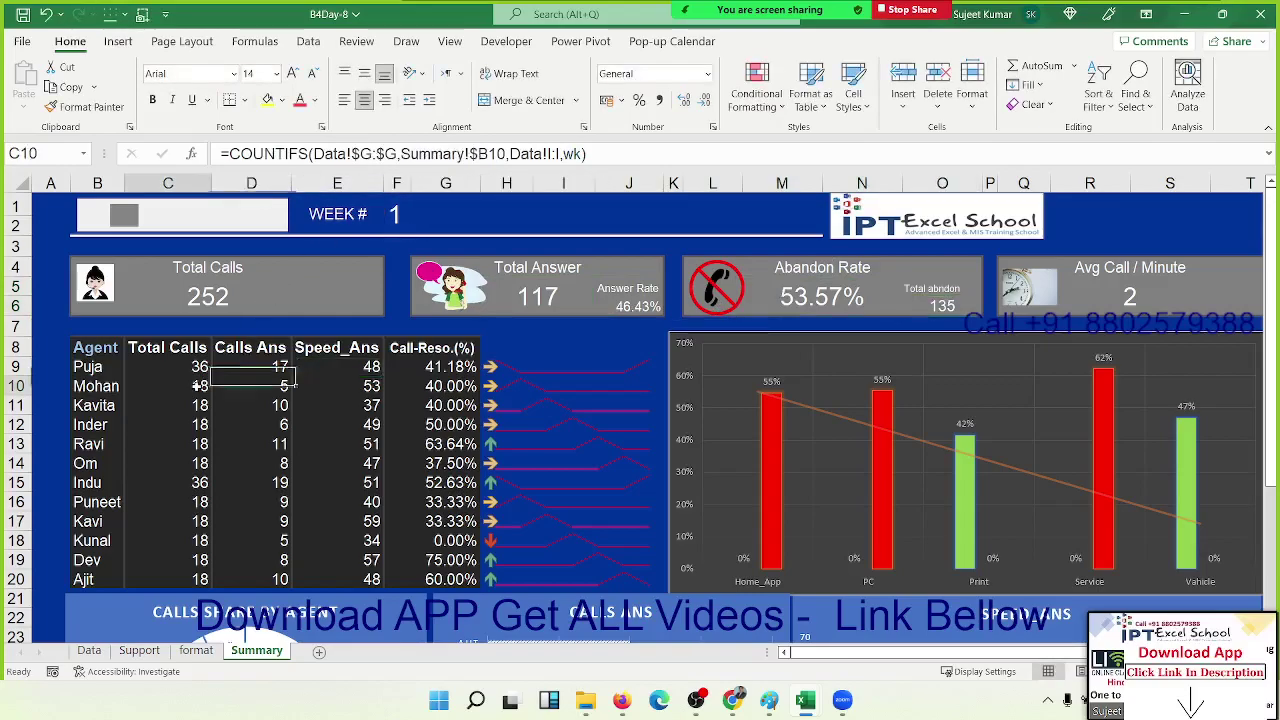
{"action": "left_click", "coordinate": [268, 381]}
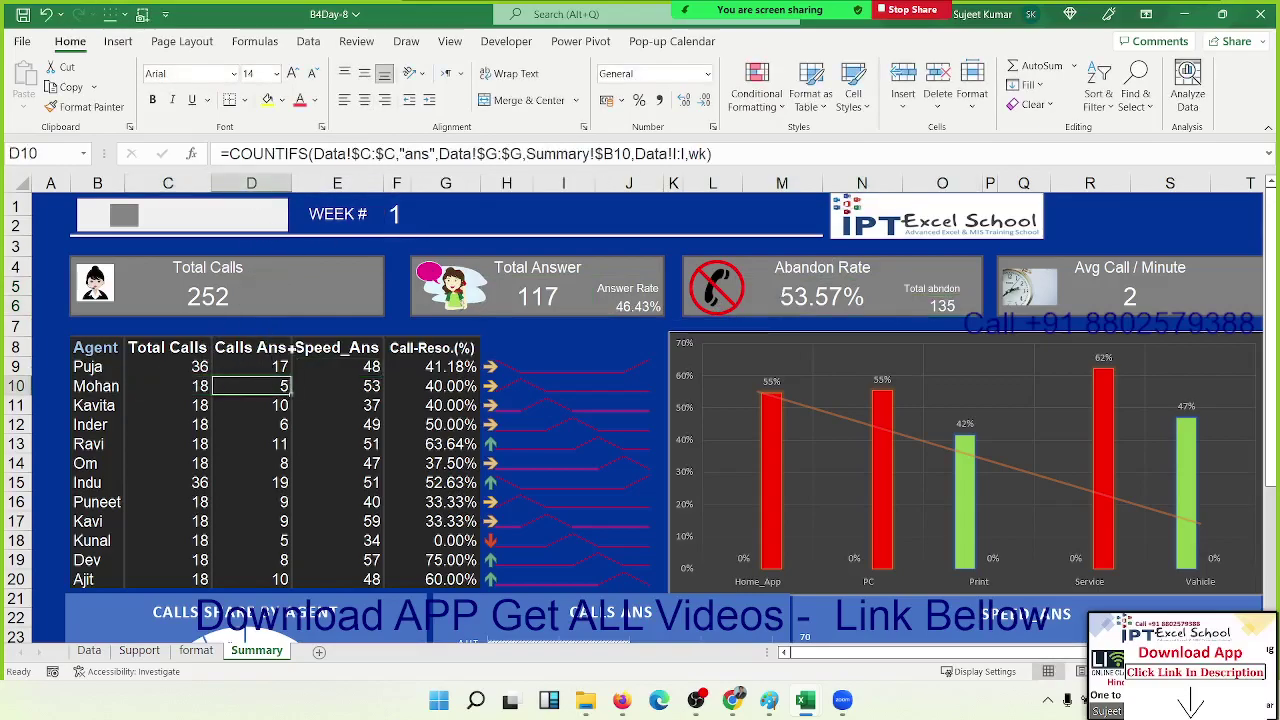
{"action": "left_click", "coordinate": [352, 380]}
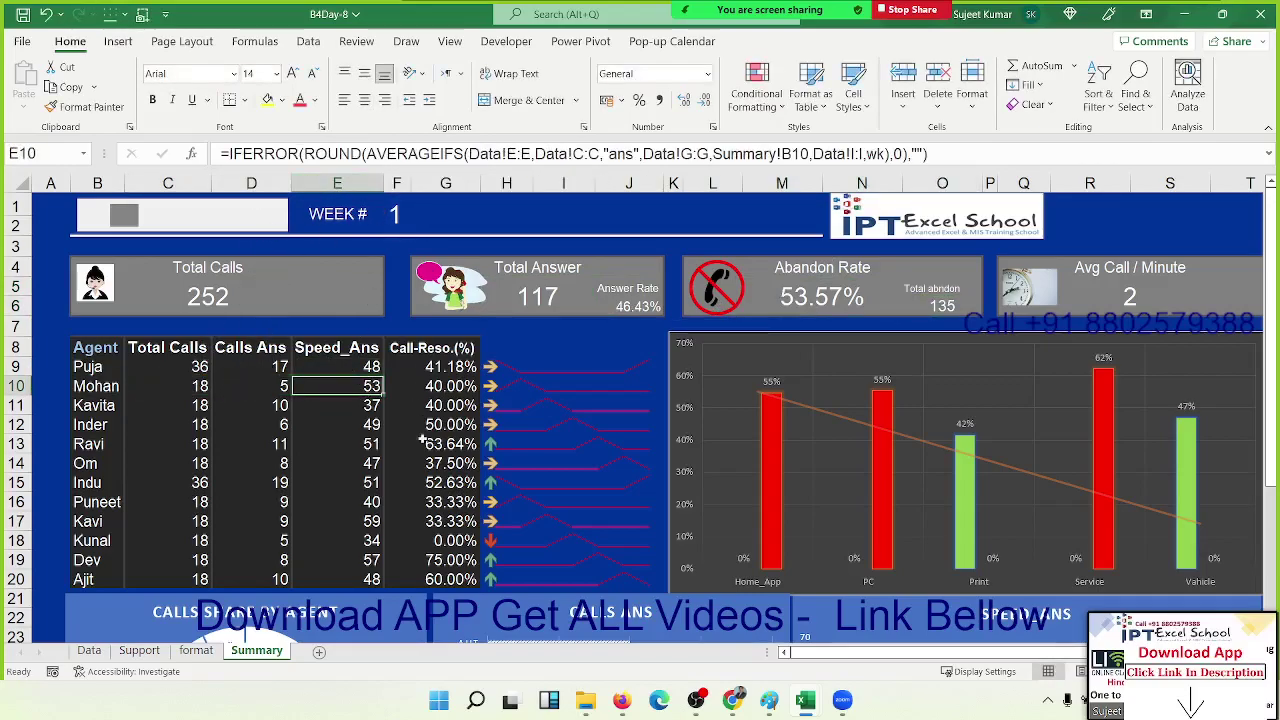
{"action": "scroll", "coordinate": [746, 491], "scroll_direction": "down", "scroll_amount": 3}
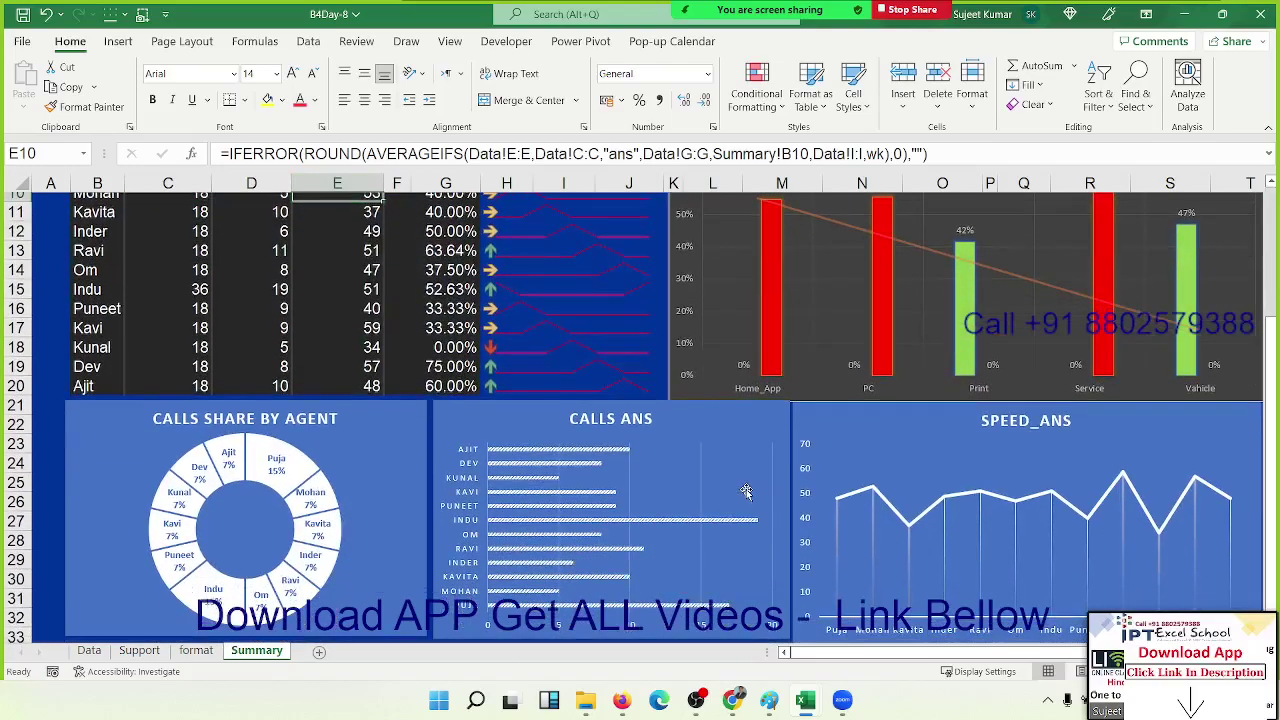
{"action": "scroll", "coordinate": [630, 460], "scroll_direction": "up", "scroll_amount": 3}
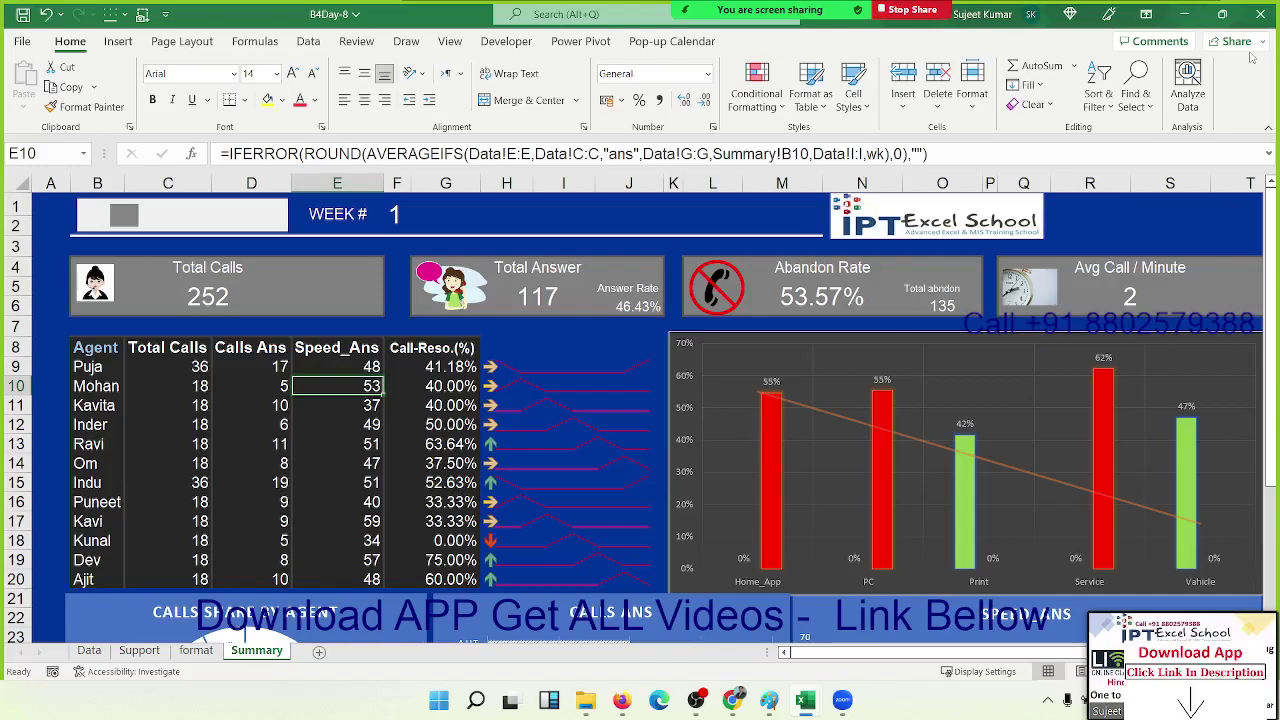
{"action": "left_click", "coordinate": [1252, 16]}
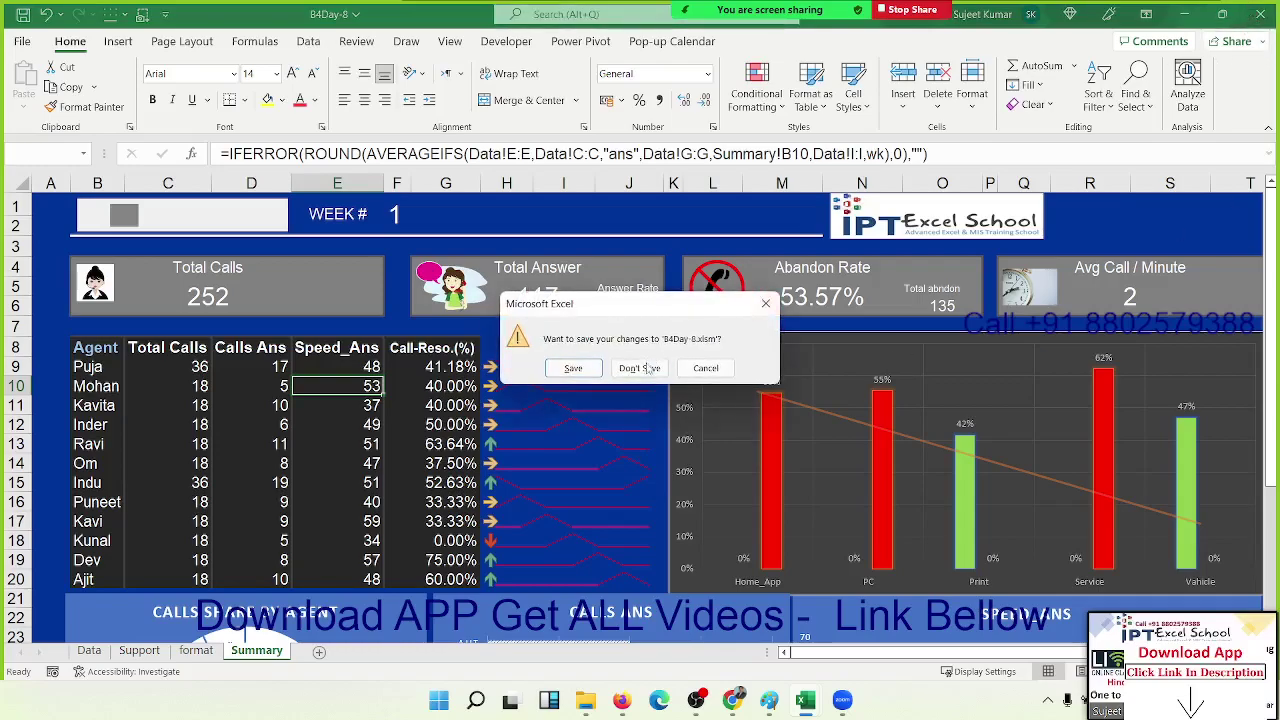